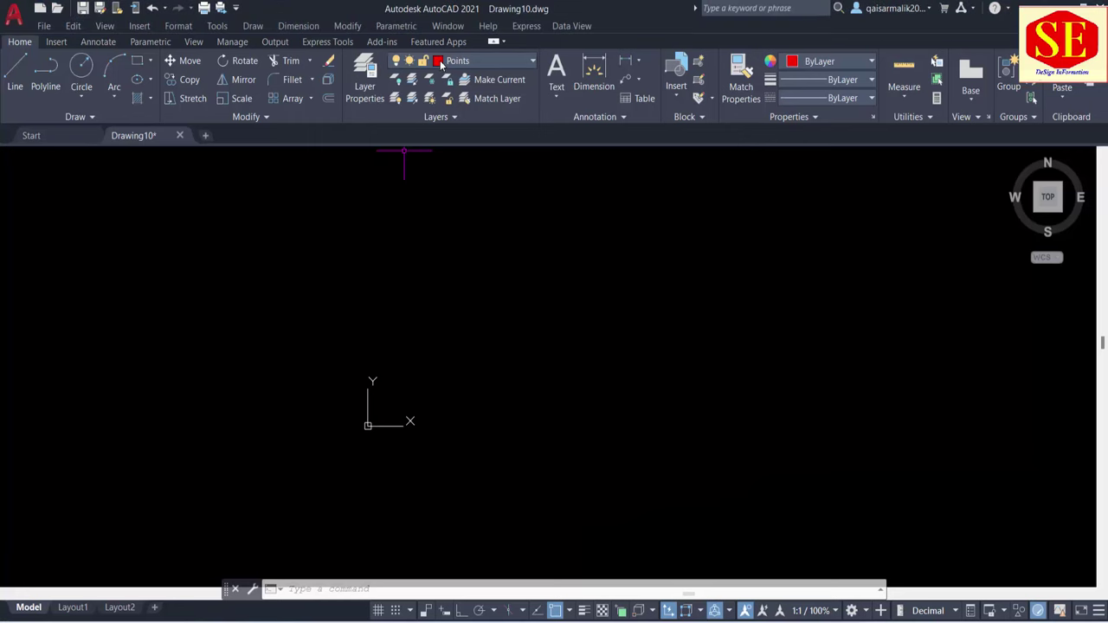
# Review Drawing10's existing layers in the Layer dropdown, then switch to the Excel workbook
pyautogui.click(440, 60)
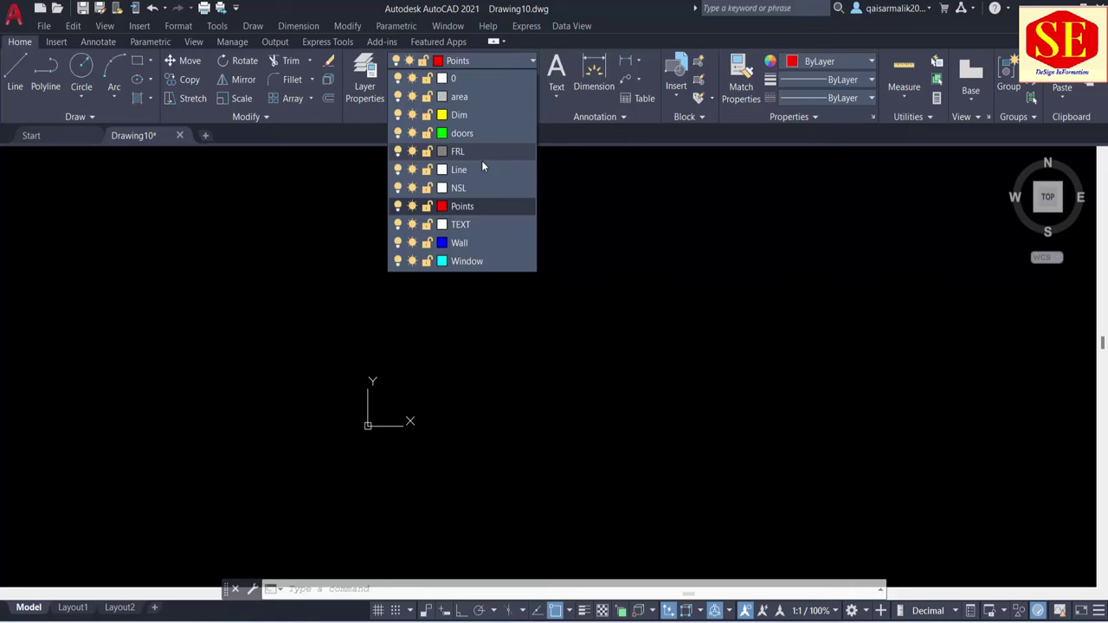
pyautogui.press('Escape')
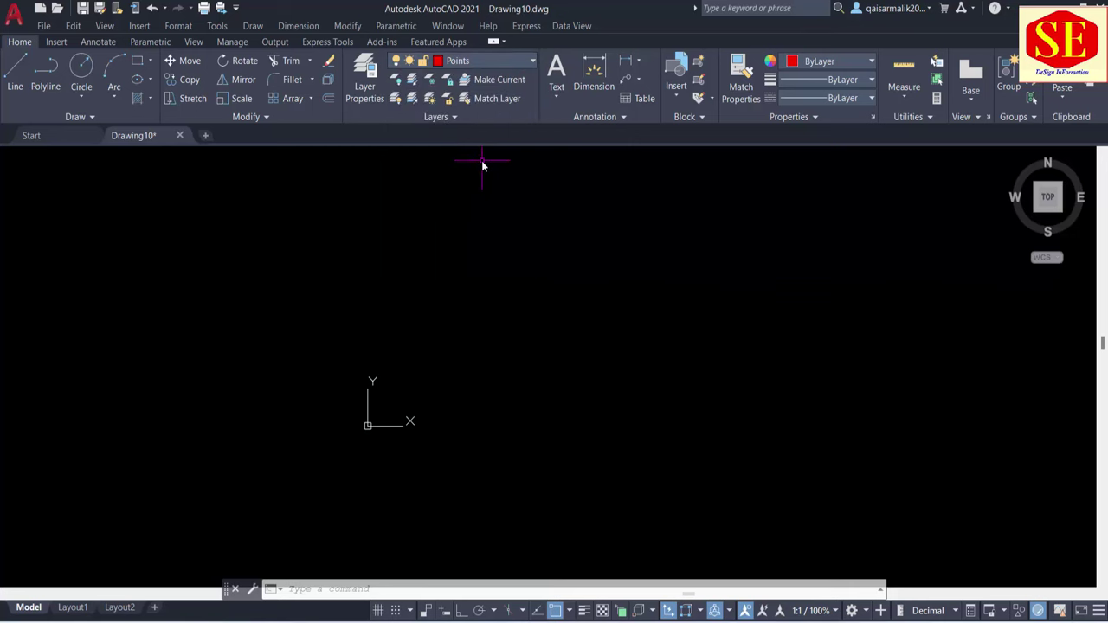
pyautogui.hotkey('alt', 'Tab')
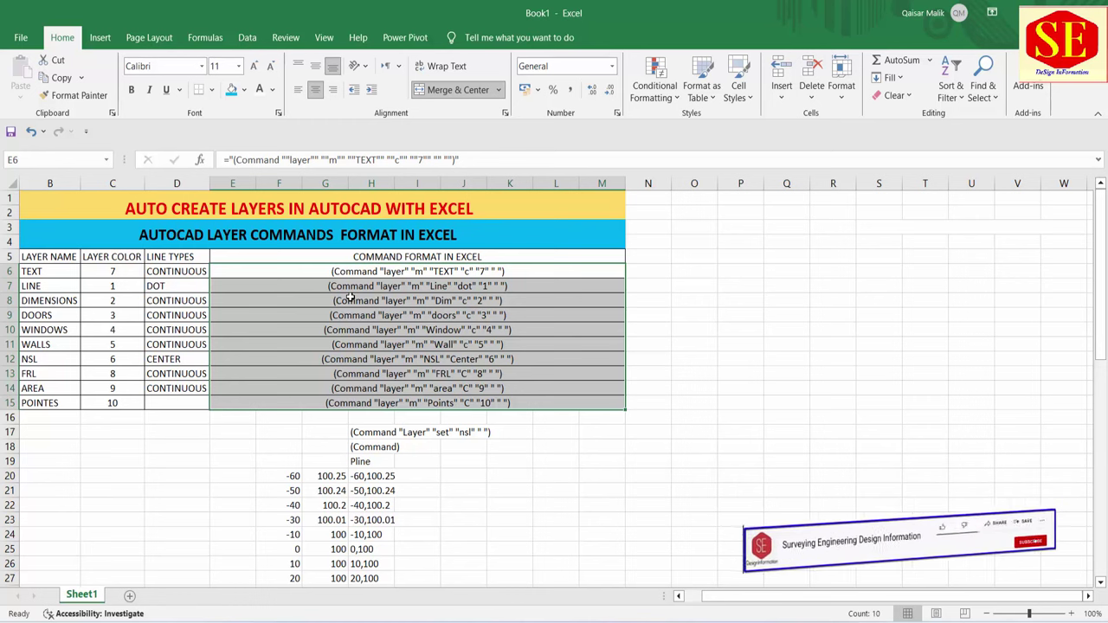
# Copy the ten layer command strings in cells E6:M15
pyautogui.click(394, 271)
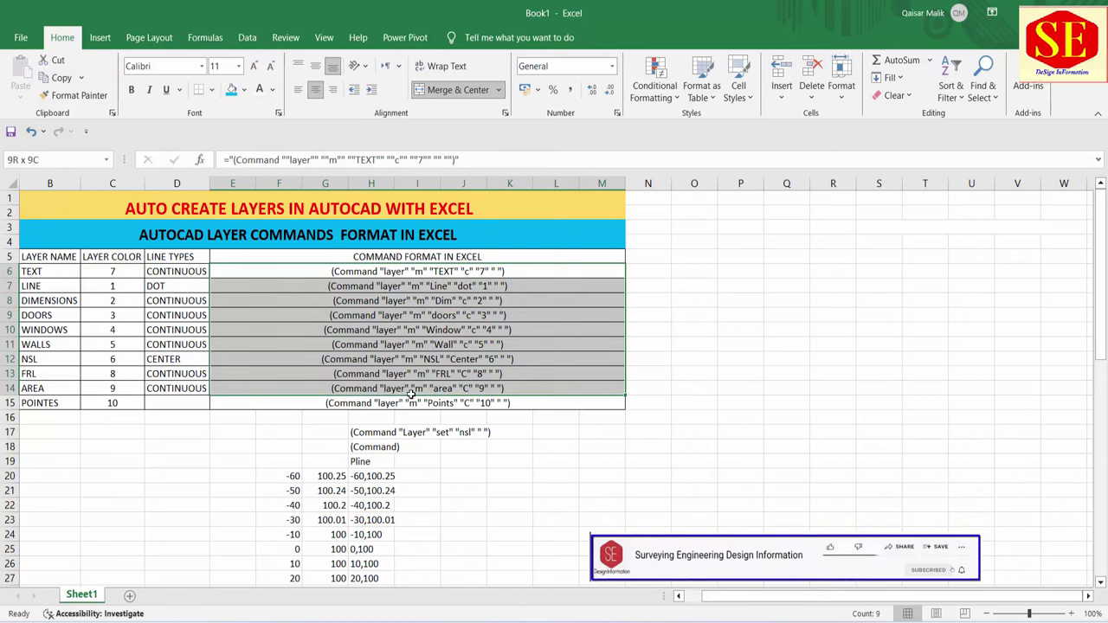
pyautogui.moveTo(394, 271); pyautogui.dragTo(416, 407)
pyautogui.rightClick(404, 329)
pyautogui.click(447, 281)
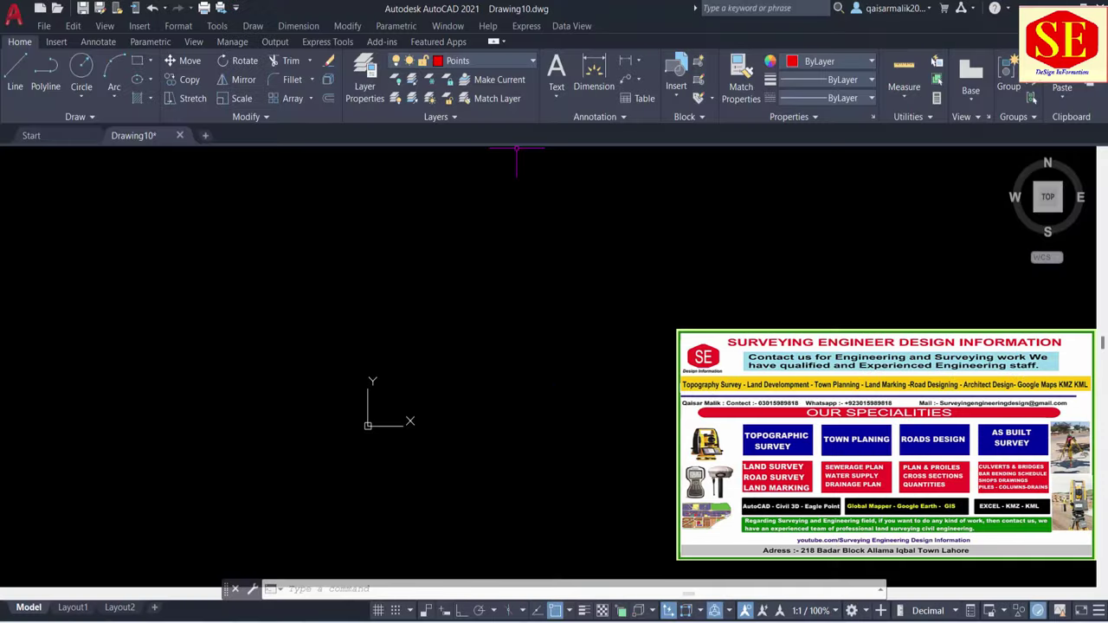
# Paste the layer commands into a new Drawing11 and check its ten new layers
pyautogui.click(208, 135)
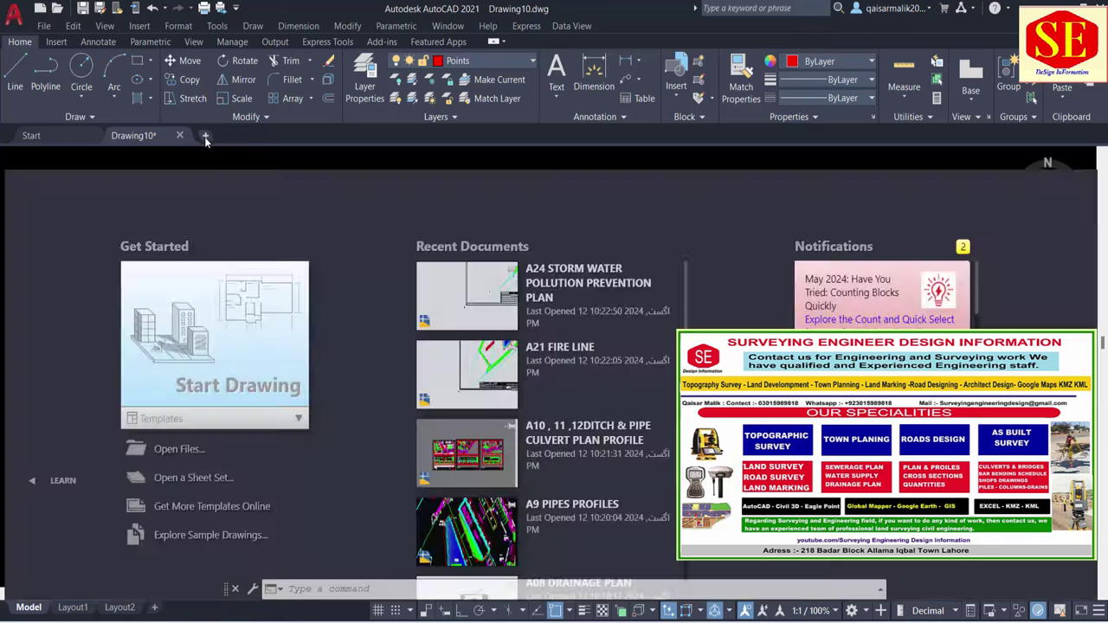
pyautogui.rightClick(416, 588)
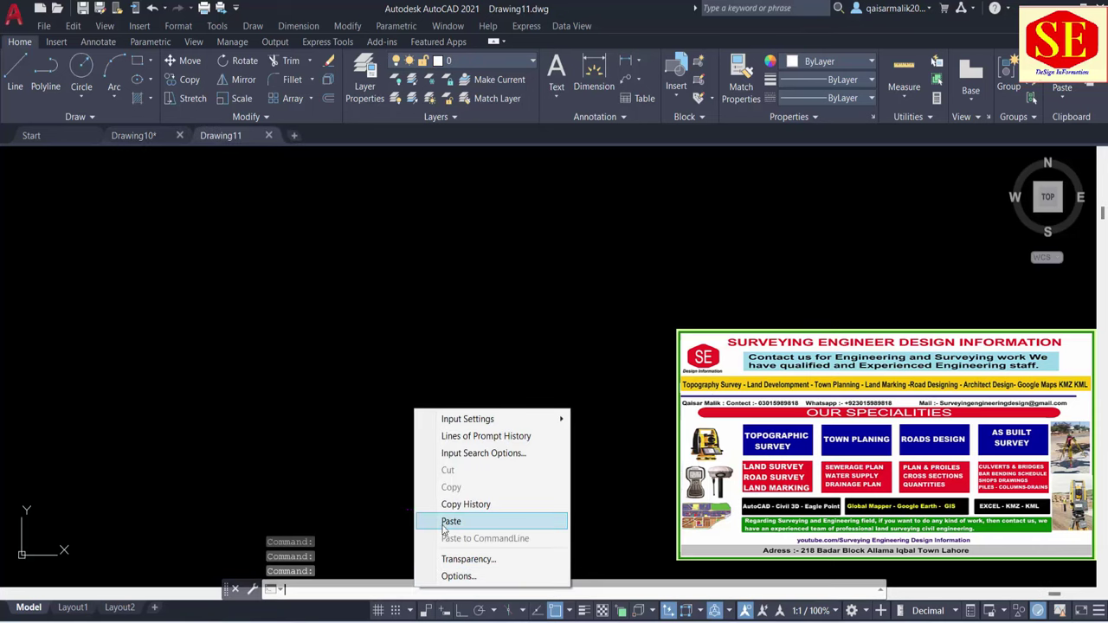
pyautogui.click(446, 522)
pyautogui.click(463, 62)
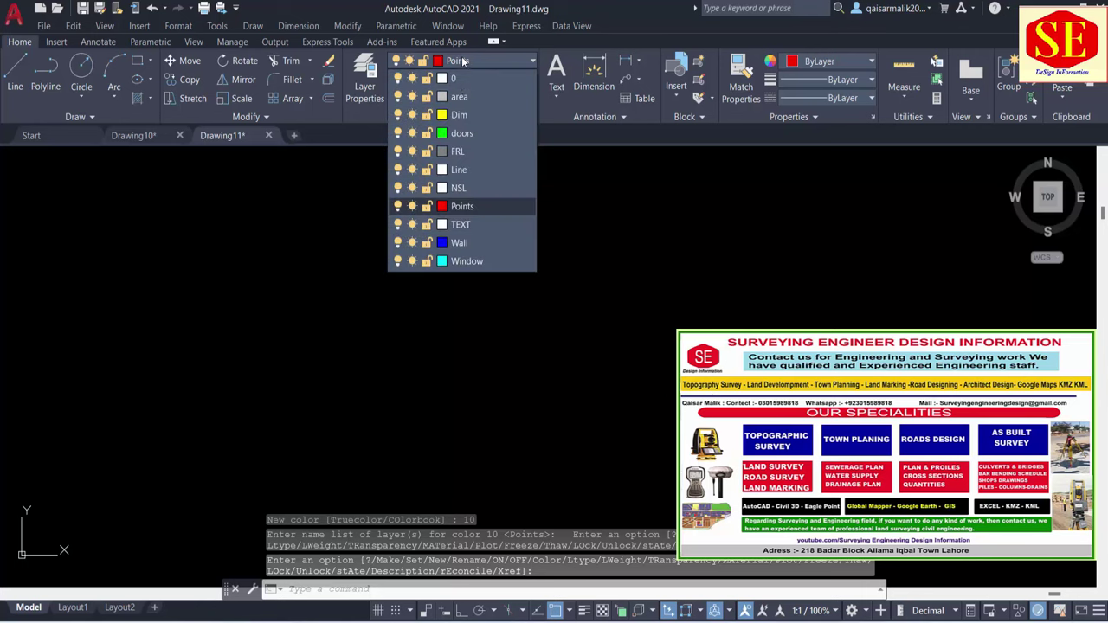
# Repeat the paste in a new Drawing12, confirm the ten layers, and return to Excel
pyautogui.click(294, 135)
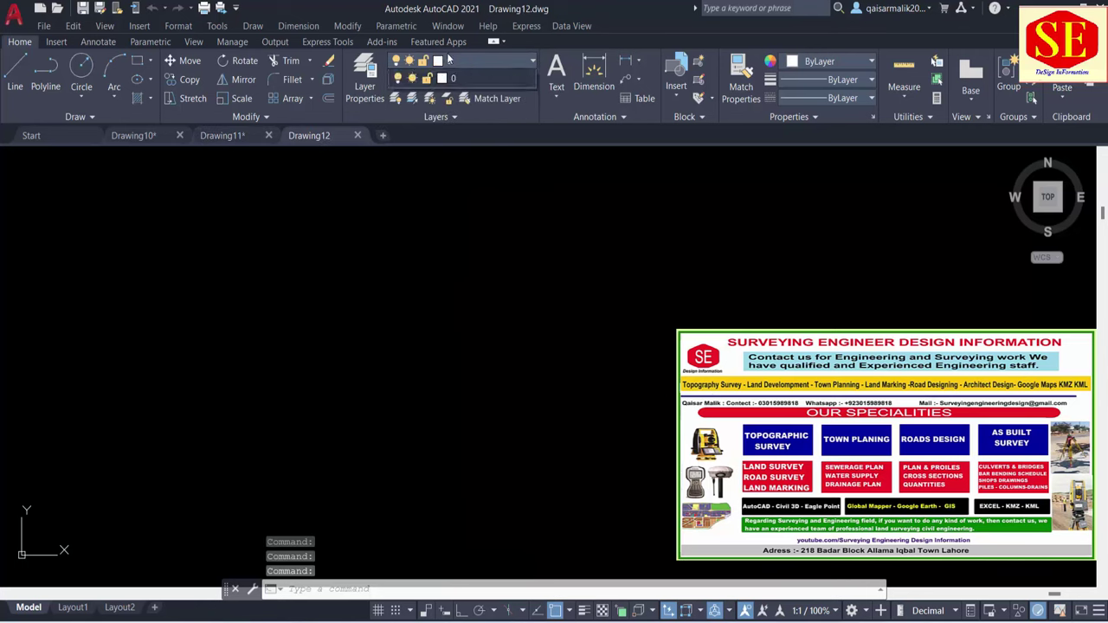
pyautogui.rightClick(396, 589)
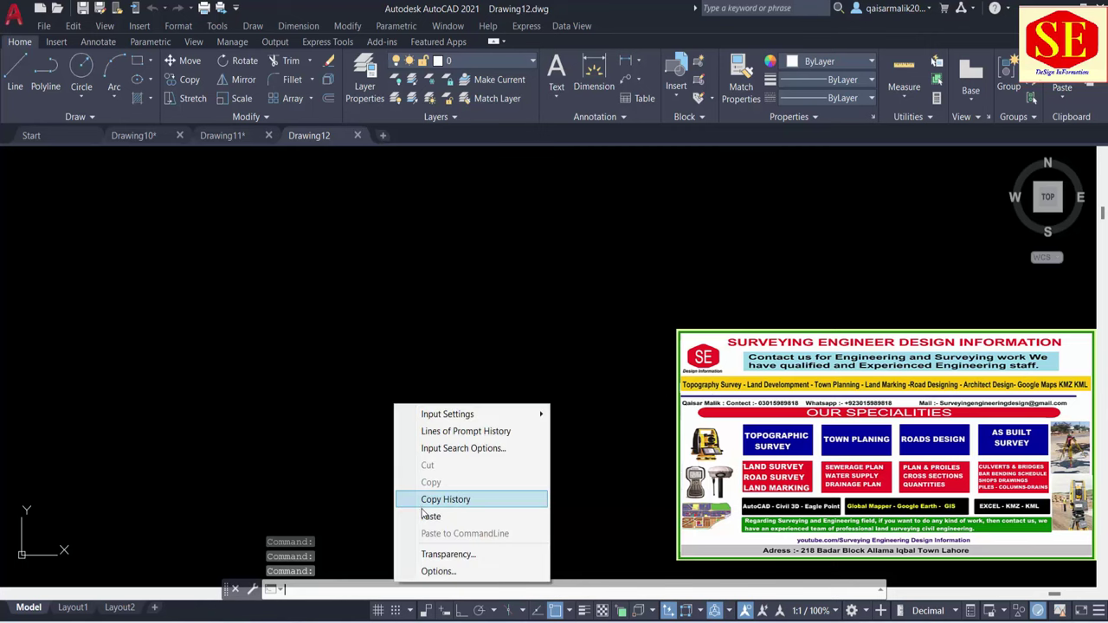
pyautogui.click(430, 516)
pyautogui.click(499, 63)
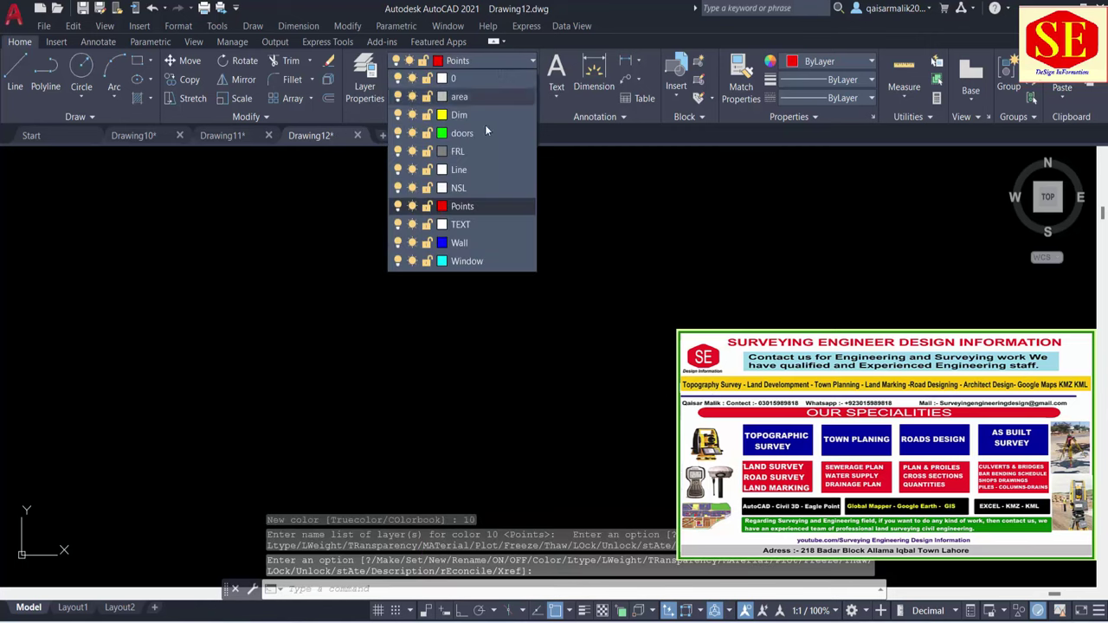
pyautogui.click(598, 435)
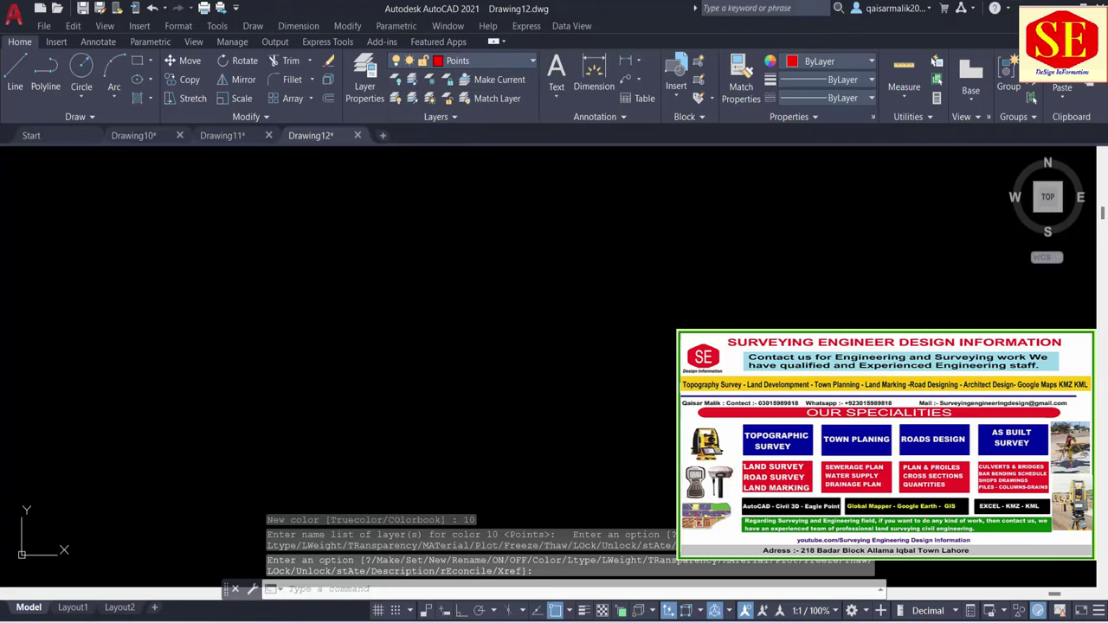
pyautogui.hotkey('alt', 'Tab')
# Copy the NSL layer-set and Pline coordinate commands in H17:H29, then return to AutoCAD
pyautogui.scroll(-3, 419, 320)
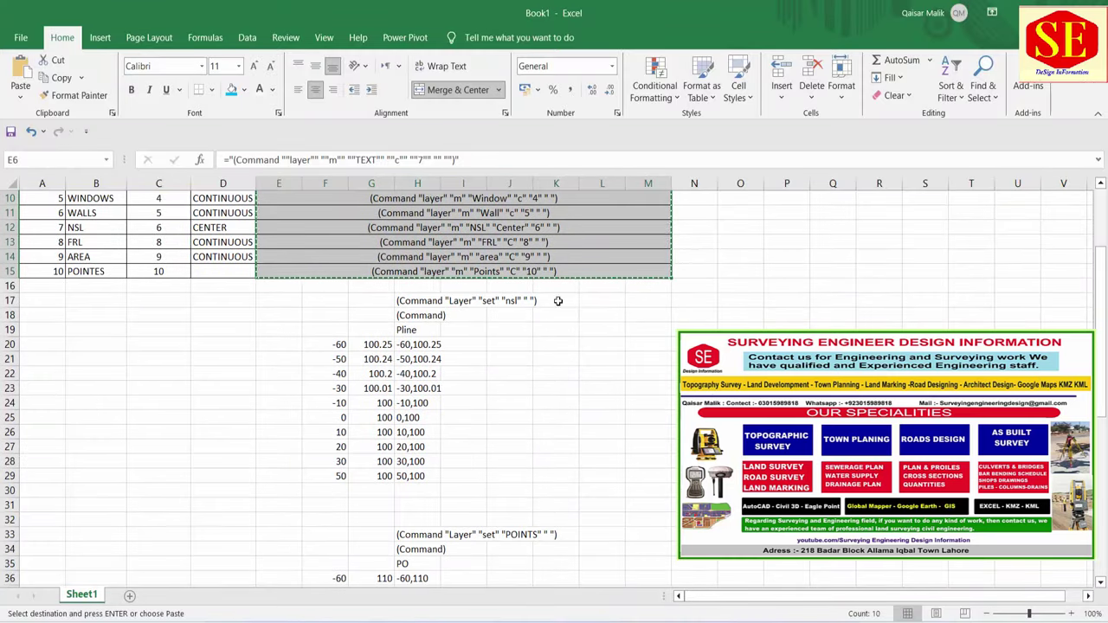
pyautogui.scroll(2, 465, 299)
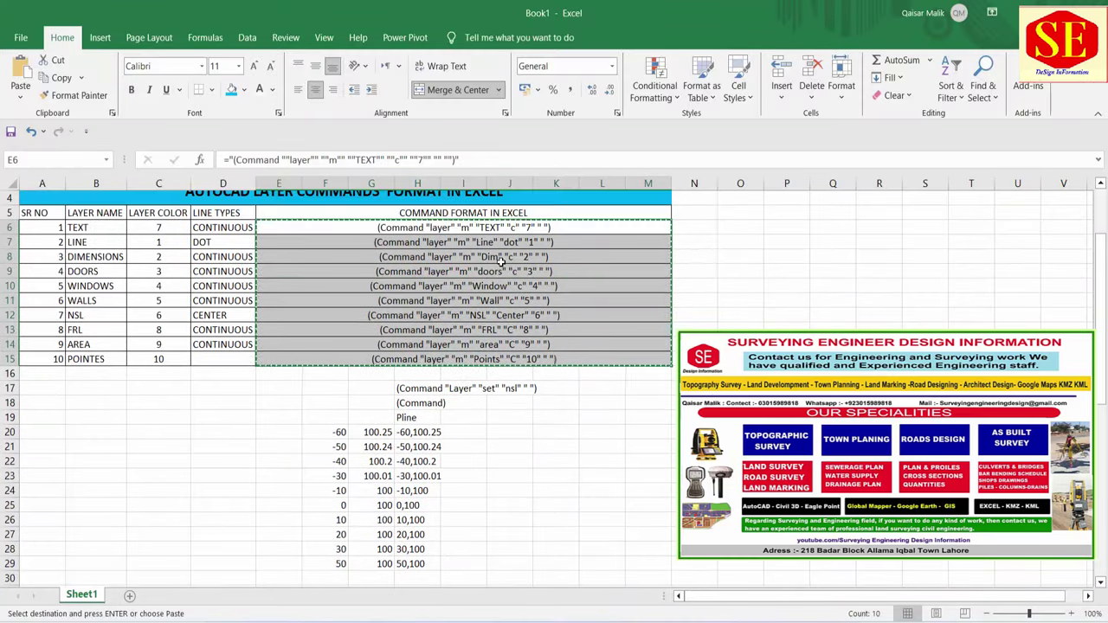
pyautogui.scroll(-1, 541, 430)
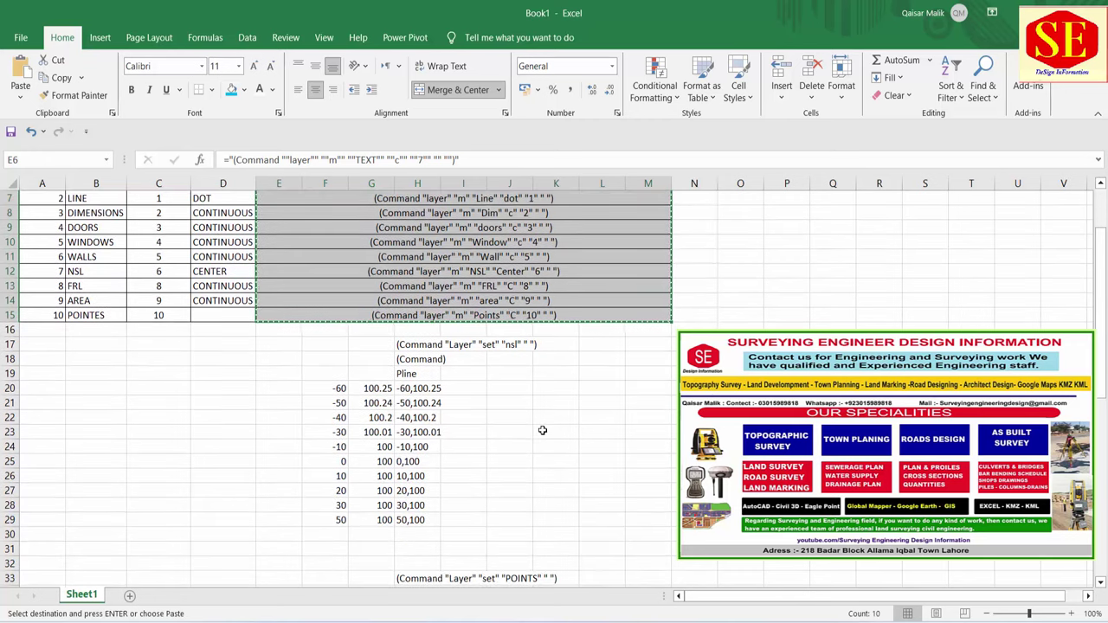
pyautogui.moveTo(413, 345); pyautogui.dragTo(419, 517)
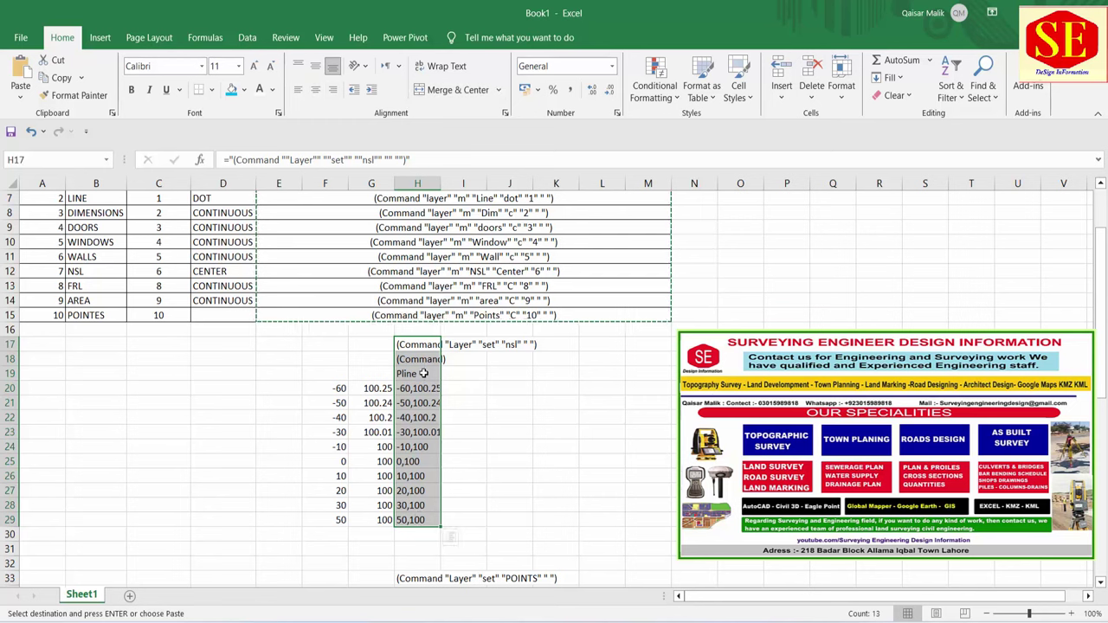
pyautogui.rightClick(421, 517)
pyautogui.click(449, 259)
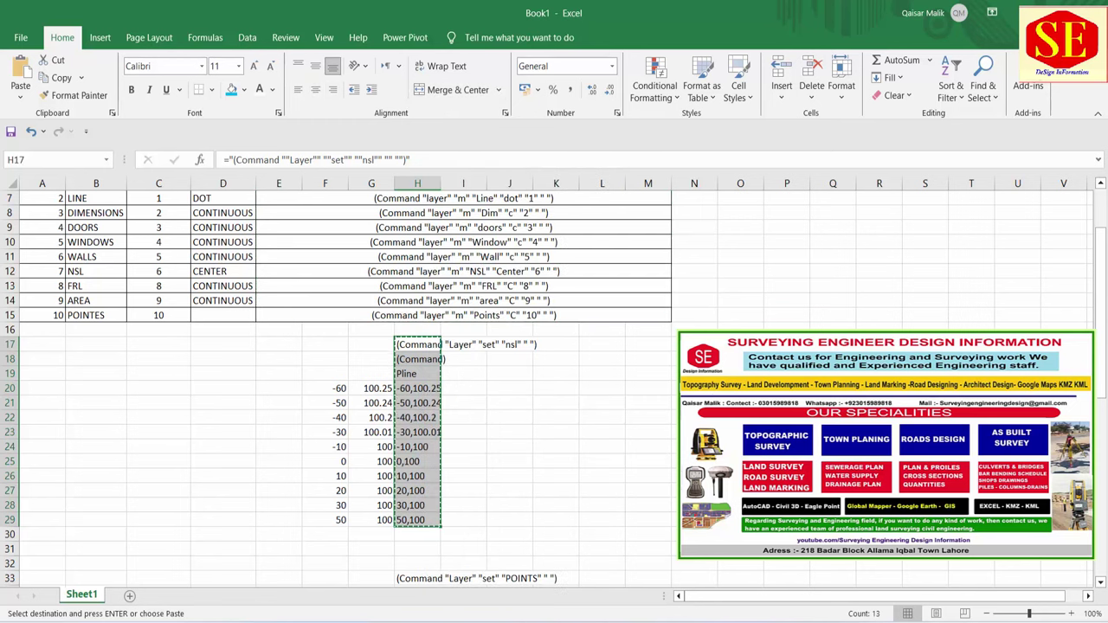
pyautogui.click(696, 562)
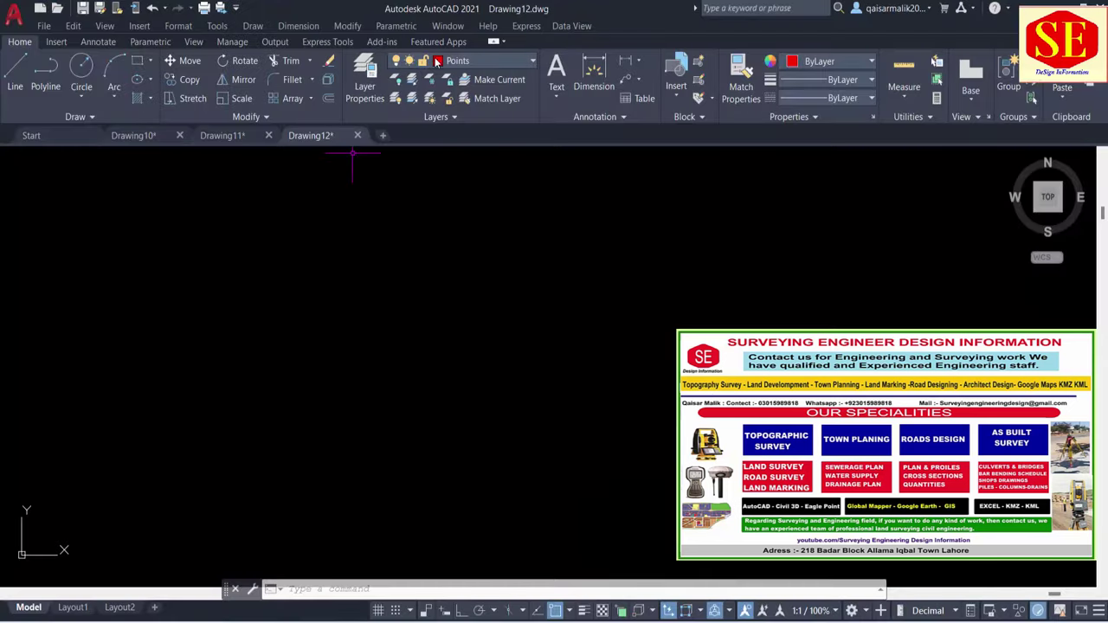
# With layer 0 current, paste the polyline commands to draw the NSL polyline and zoom to it
pyautogui.click(437, 62)
pyautogui.click(452, 80)
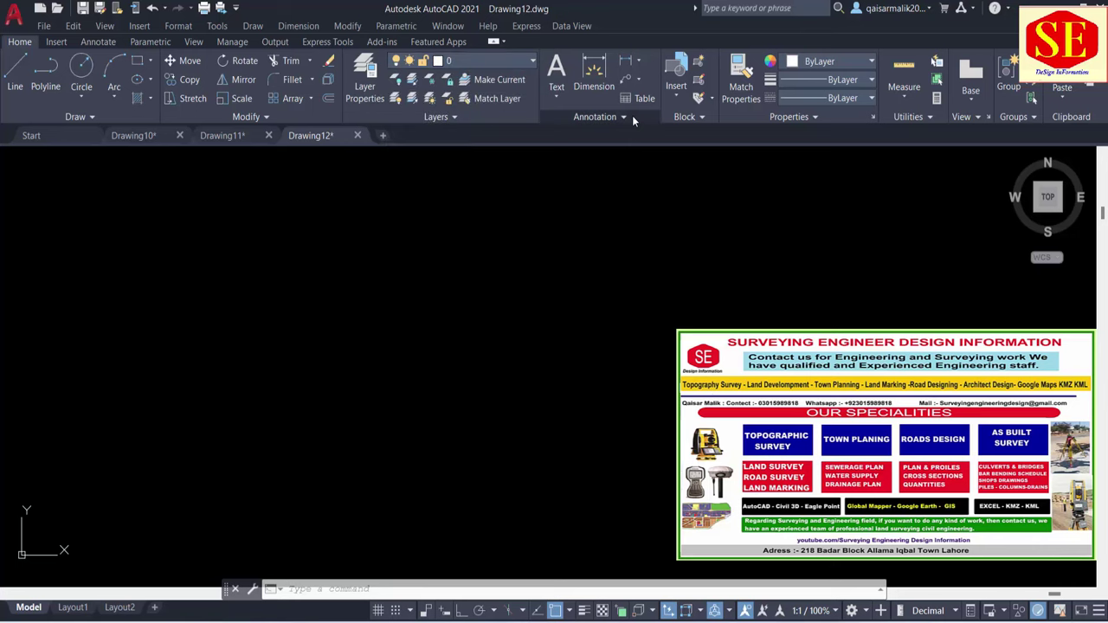
pyautogui.click(383, 590)
pyautogui.rightClick(381, 589)
pyautogui.click(437, 523)
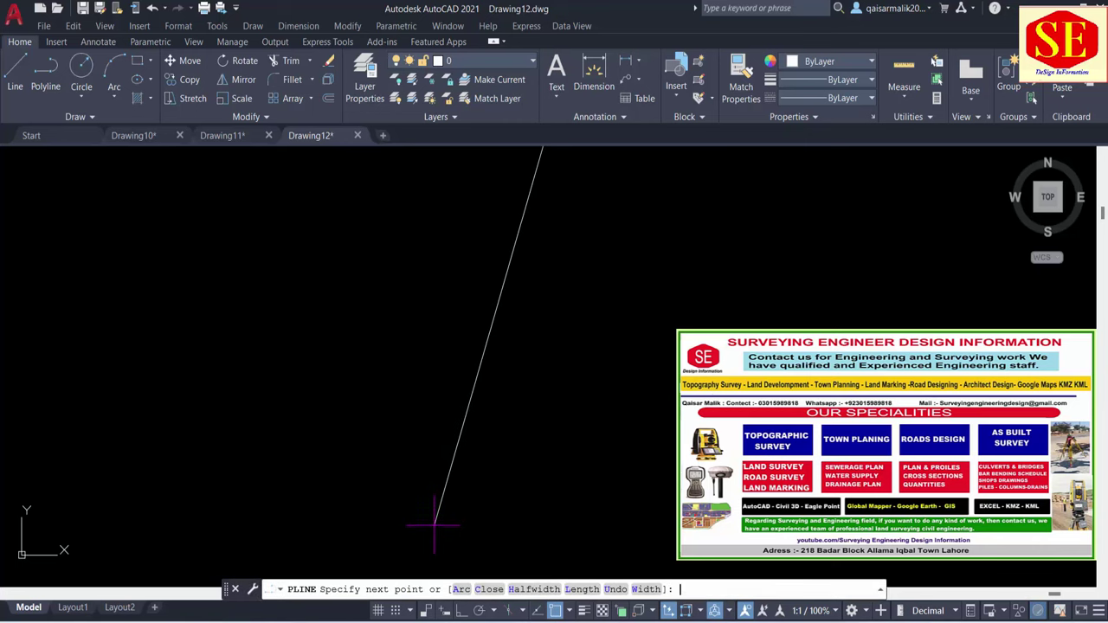
pyautogui.press('Escape')
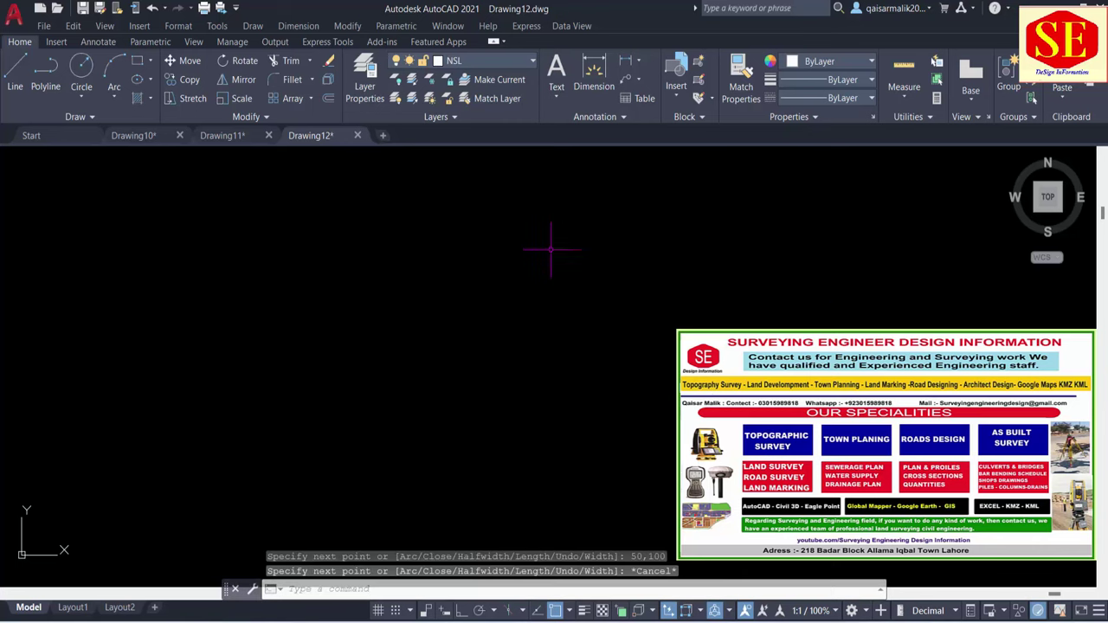
pyautogui.middleClick(559, 325)
pyautogui.middleClick(559, 326)
# Select the drawn polyline and confirm in the Layer list that it sits on NSL
pyautogui.click(527, 299)
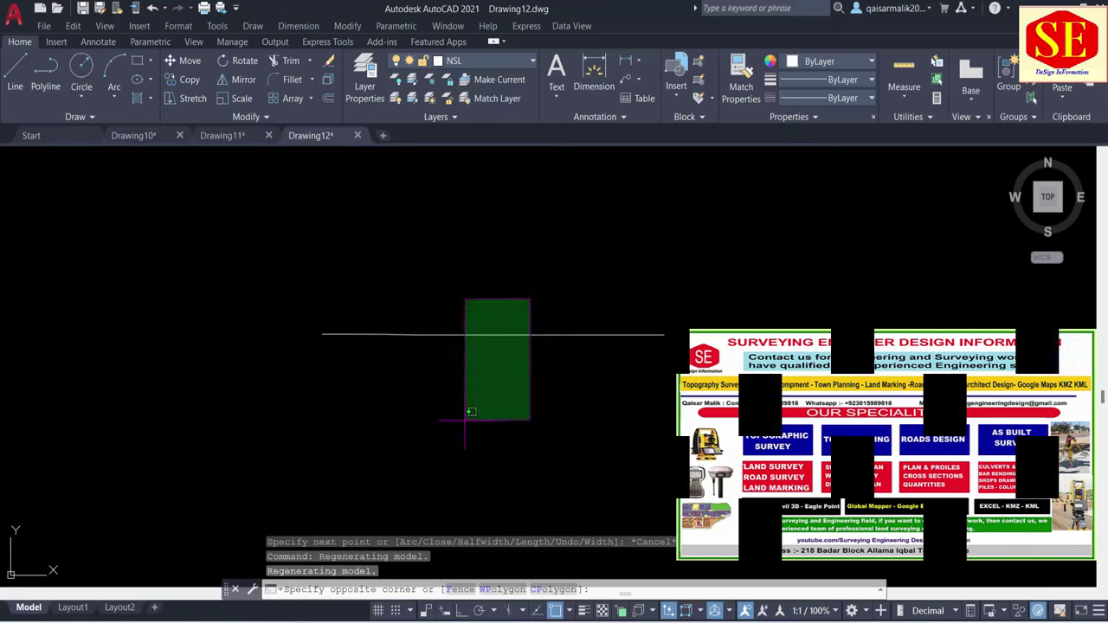
pyautogui.click(464, 416)
pyautogui.click(472, 55)
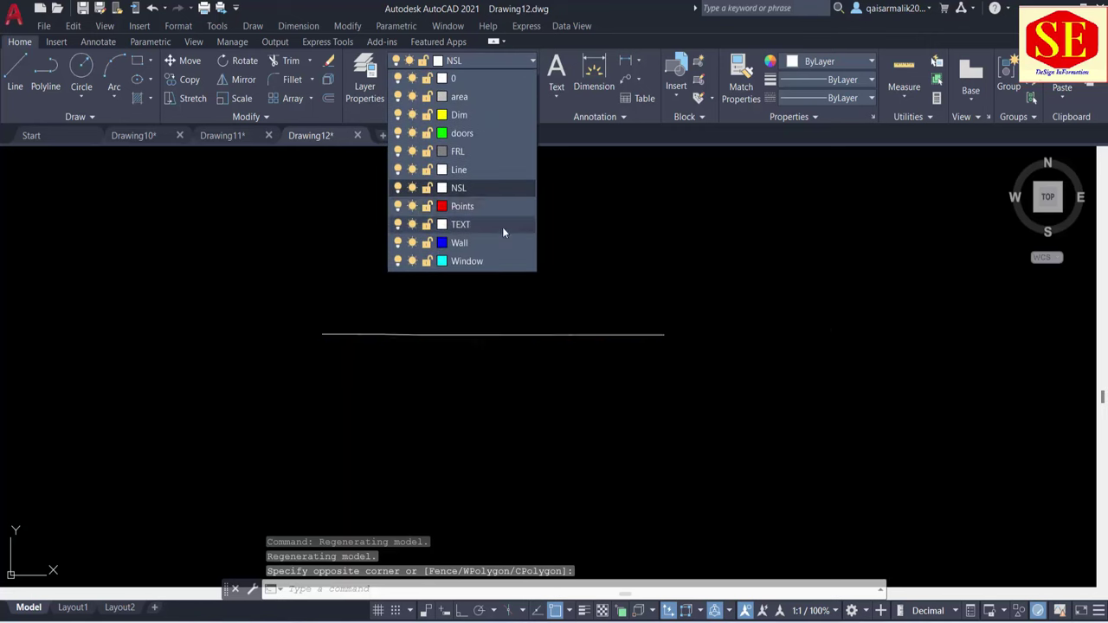
pyautogui.press('Escape')
# Look over the Excel layer command table up to its title, then switch to blank Drawing6
pyautogui.hotkey('alt', 'Tab')
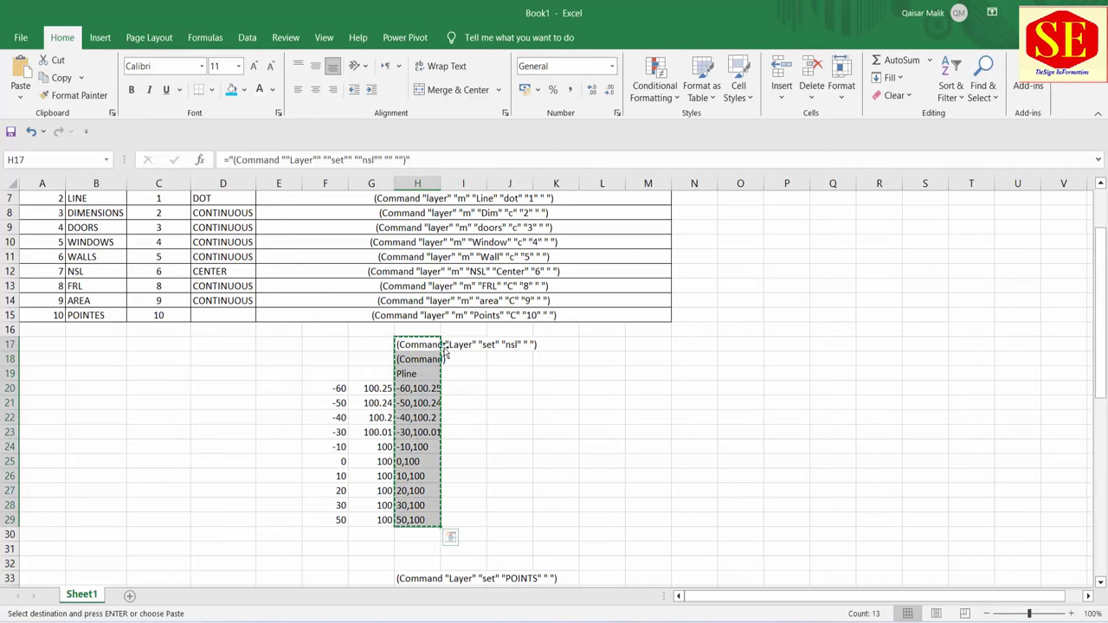
pyautogui.scroll(2, 508, 397)
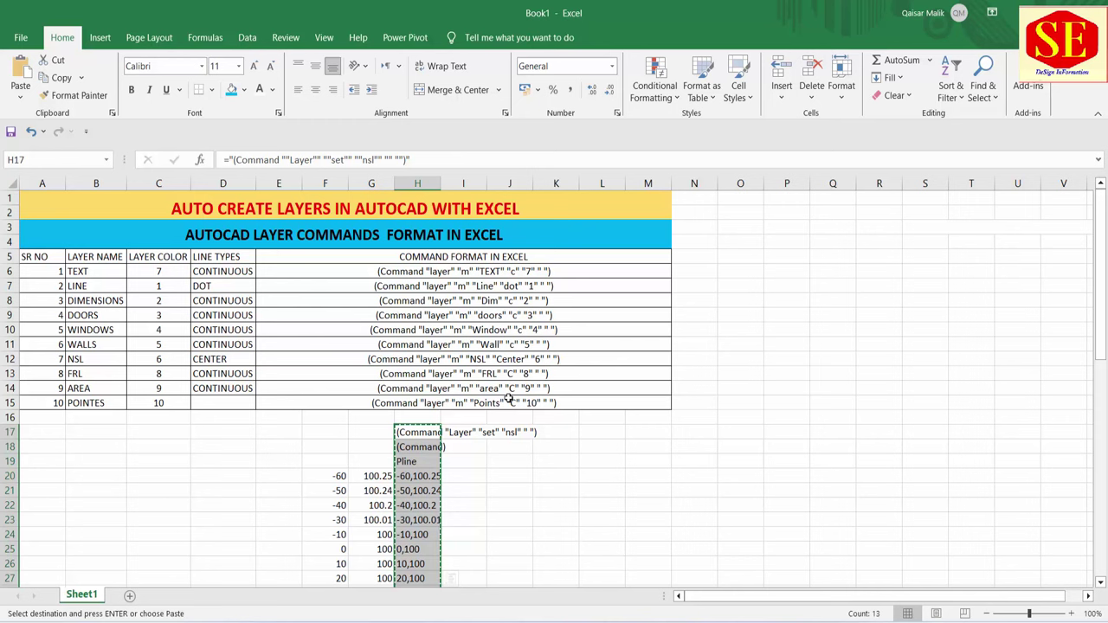
pyautogui.hotkey('alt', 'Tab')
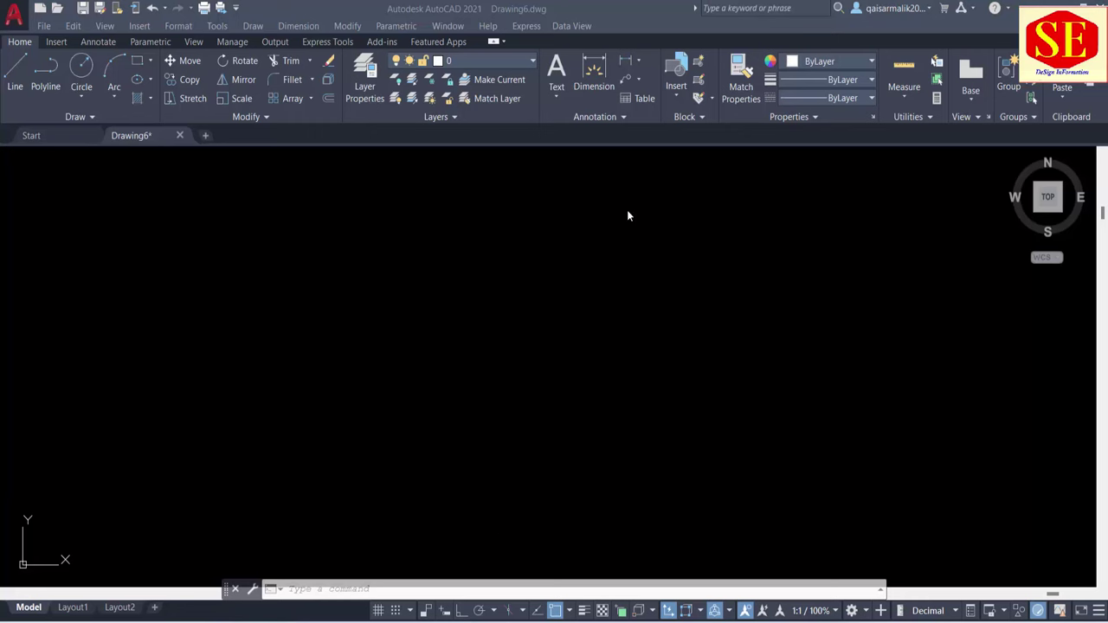
# Confirm Drawing6 holds only layer 0 and open the Layer Properties Manager with LA
pyautogui.click(477, 57)
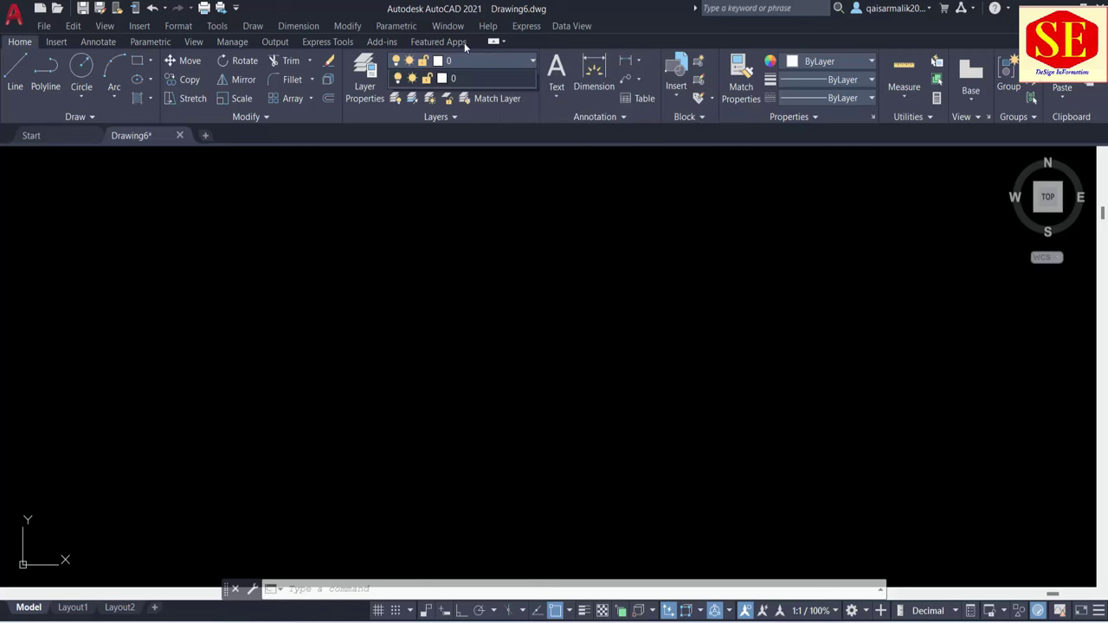
pyautogui.click(472, 196)
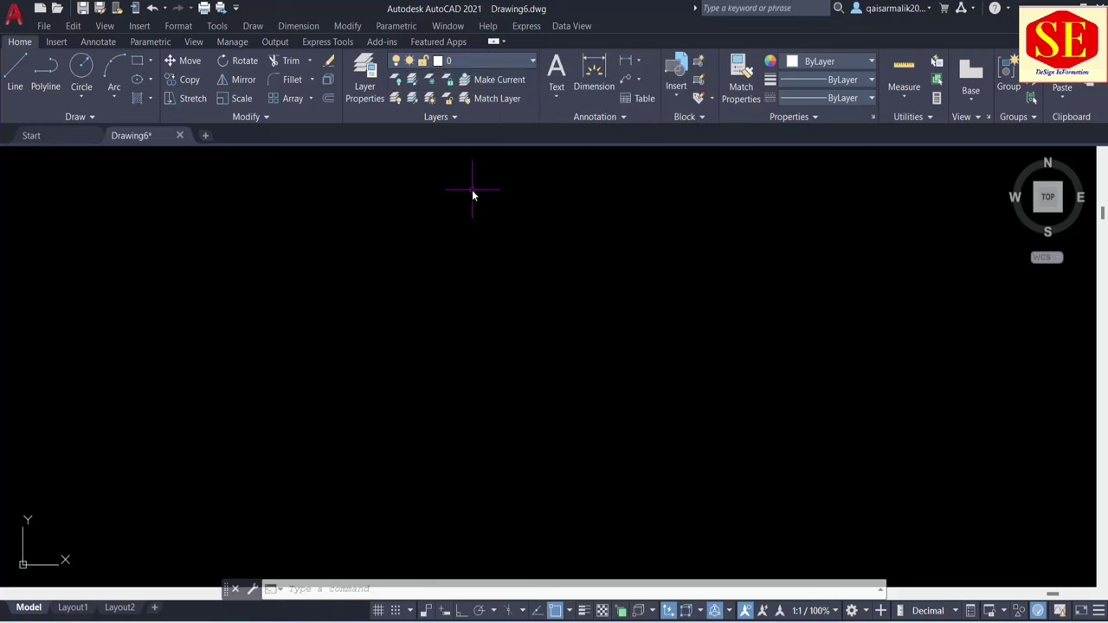
pyautogui.write('LAY')
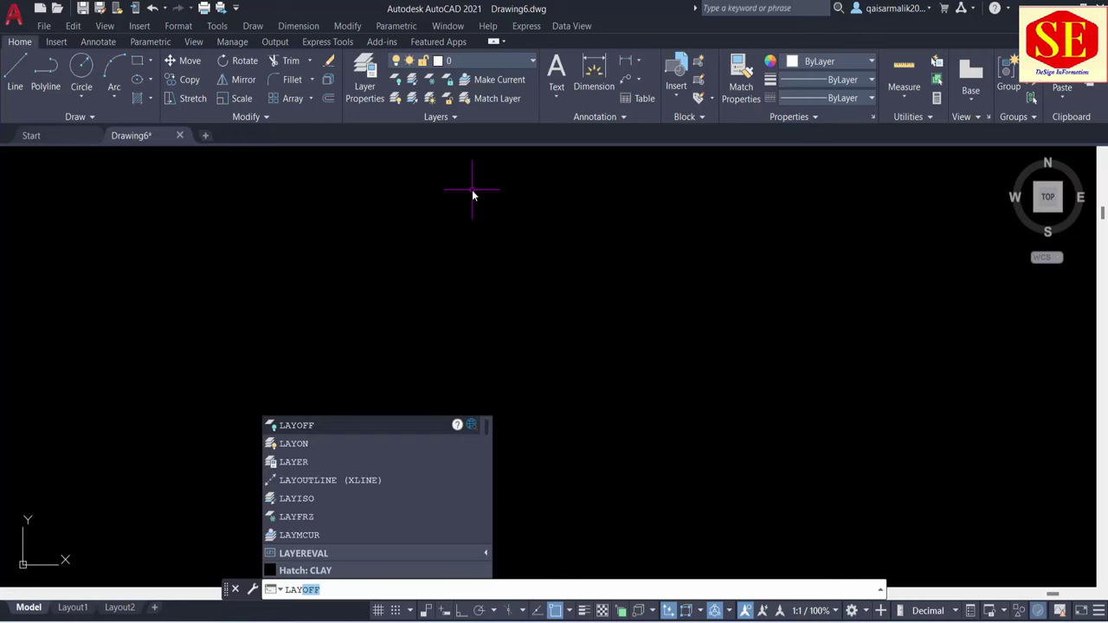
pyautogui.press('BackSpace')
pyautogui.press('Return')
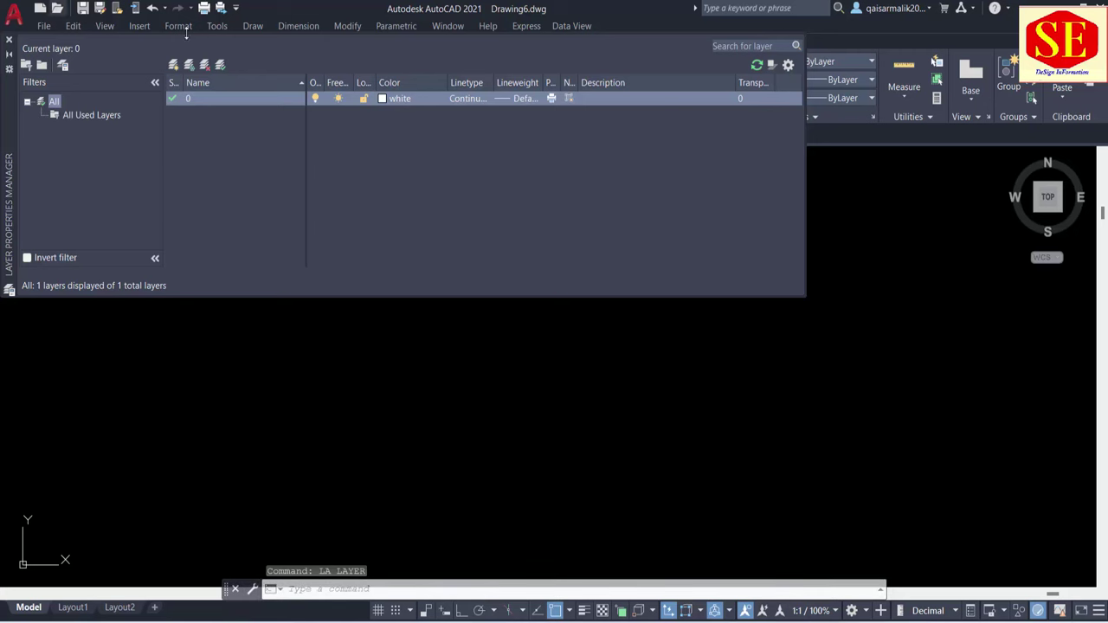
pyautogui.click(174, 65)
pyautogui.click(174, 65)
pyautogui.click(174, 65)
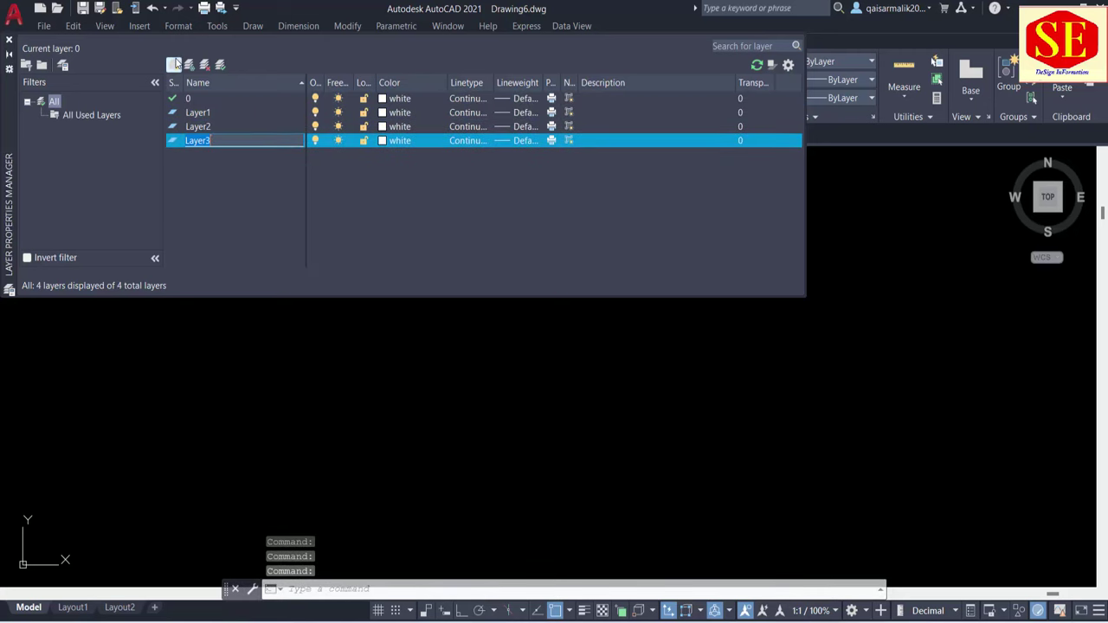
pyautogui.doubleClick(217, 113)
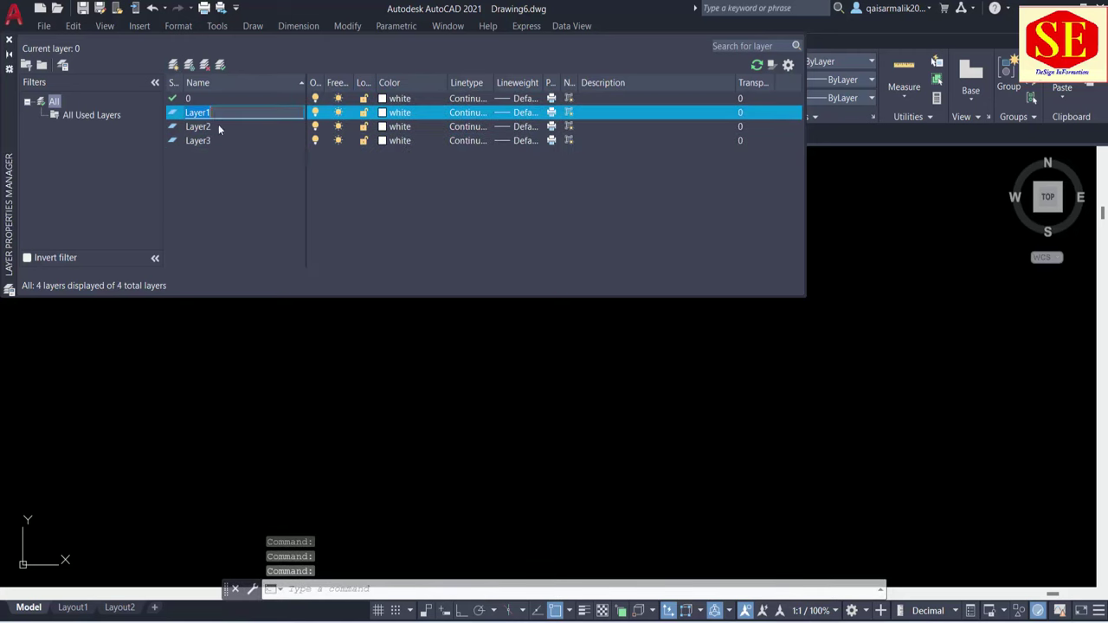
pyautogui.write('A')
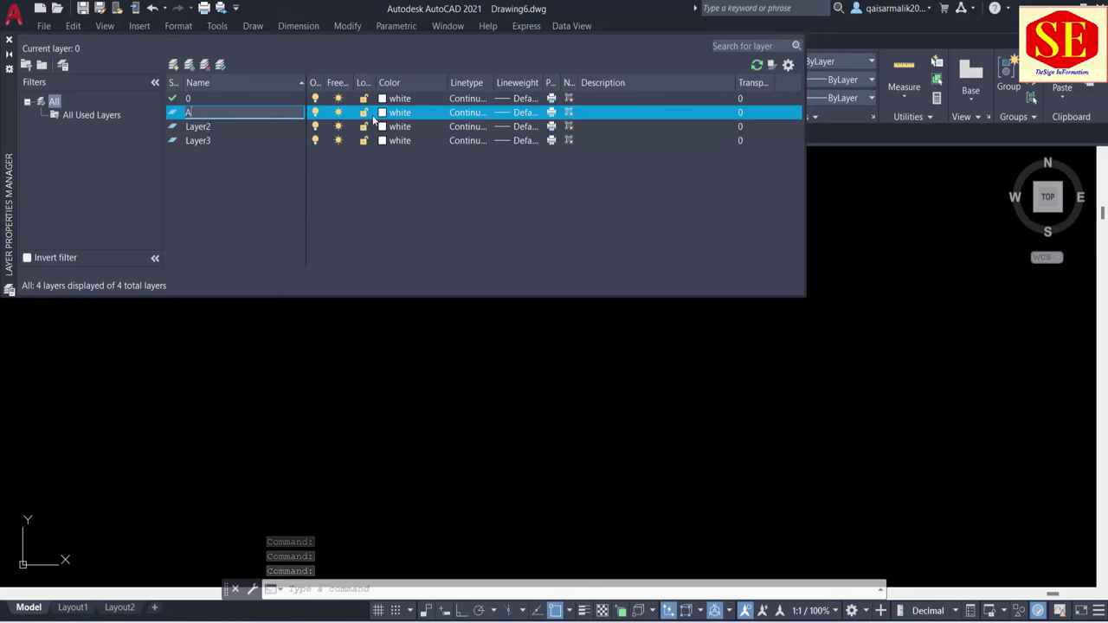
pyautogui.press('Return')
pyautogui.click(381, 118)
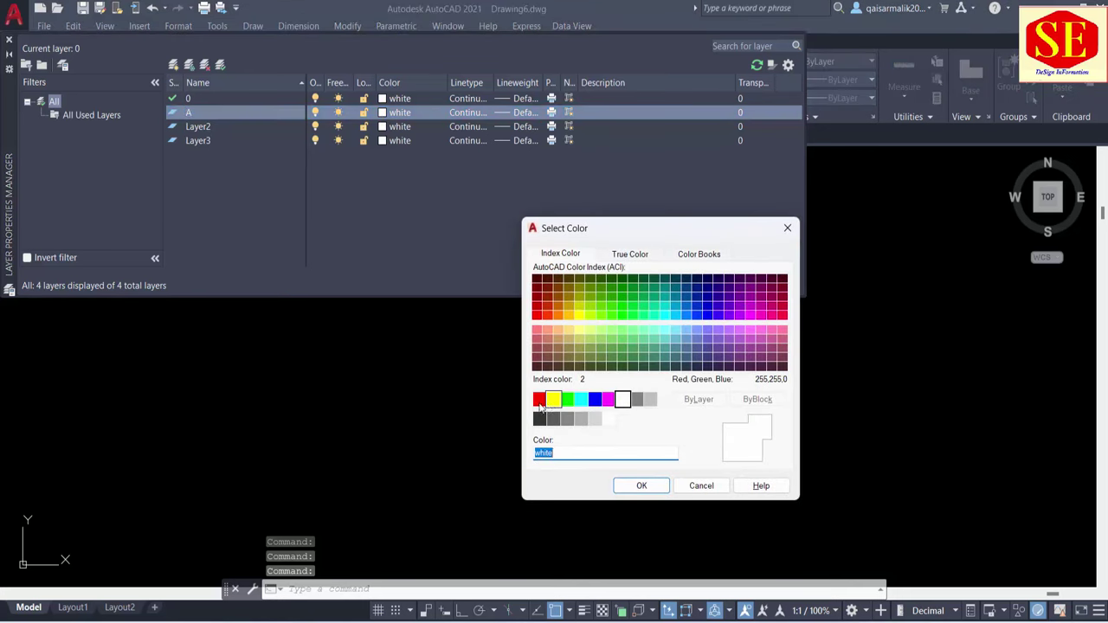
pyautogui.click(540, 399)
pyautogui.click(641, 485)
pyautogui.click(466, 112)
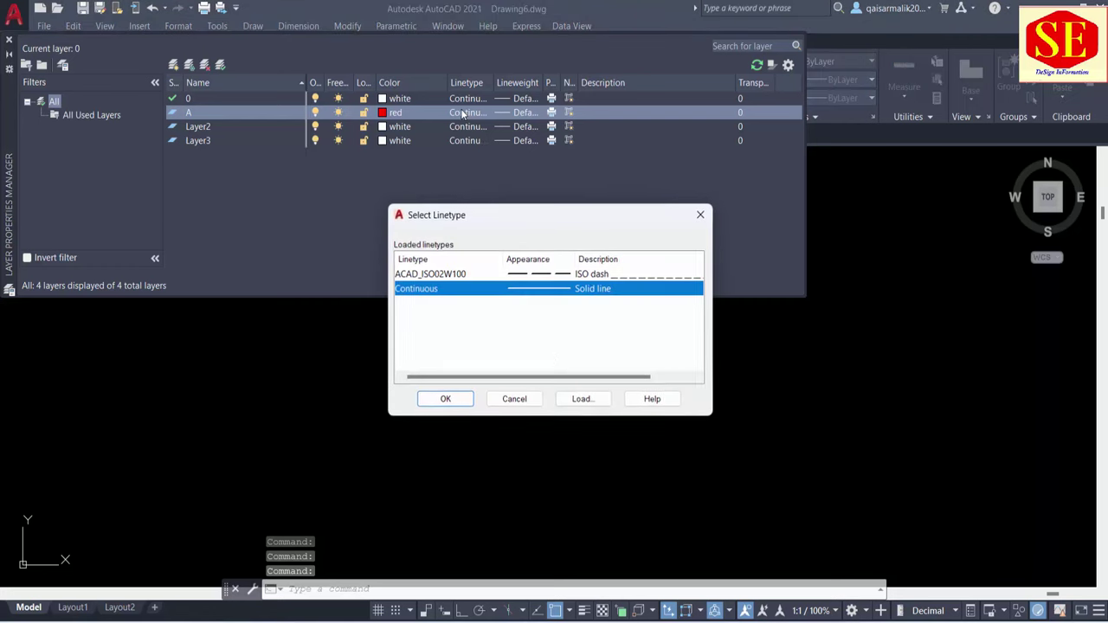
pyautogui.click(520, 274)
pyautogui.click(445, 399)
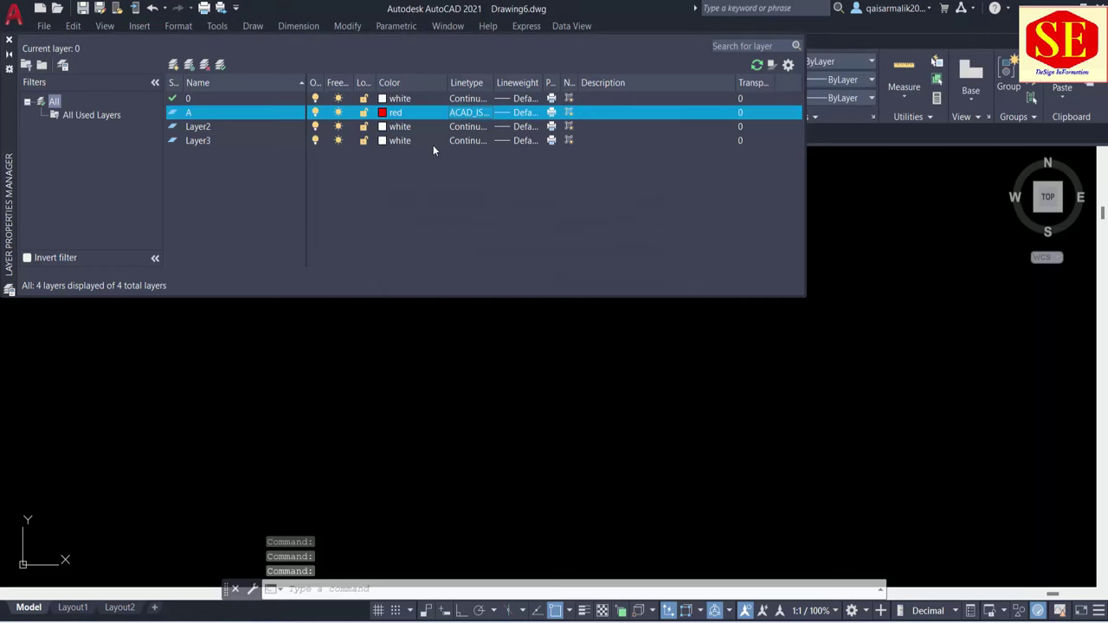
pyautogui.doubleClick(204, 128)
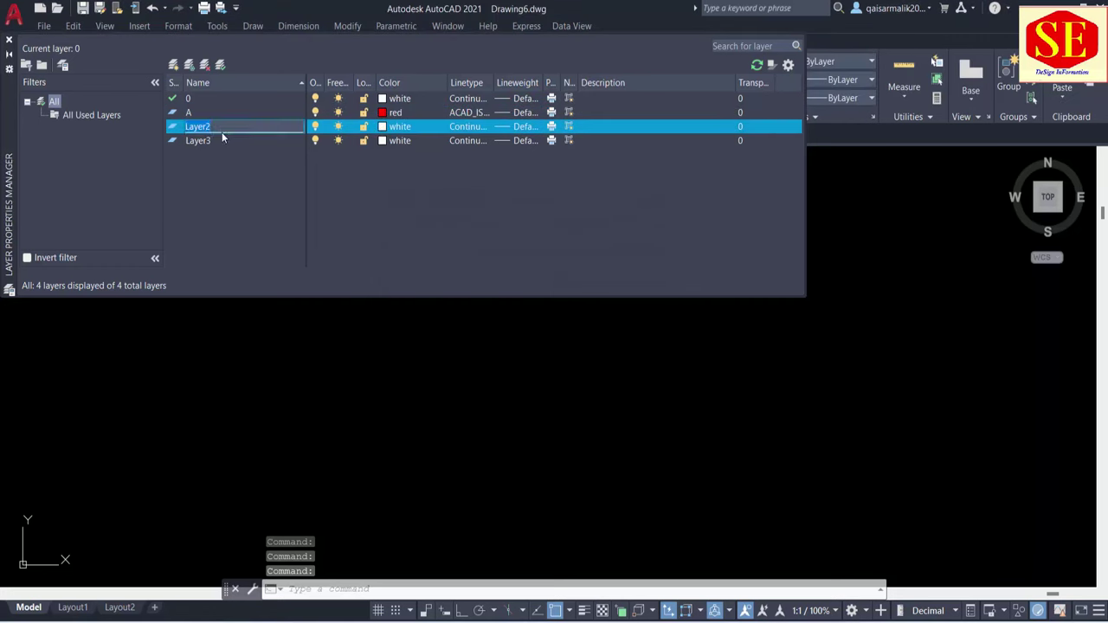
pyautogui.write('B')
pyautogui.press('Return')
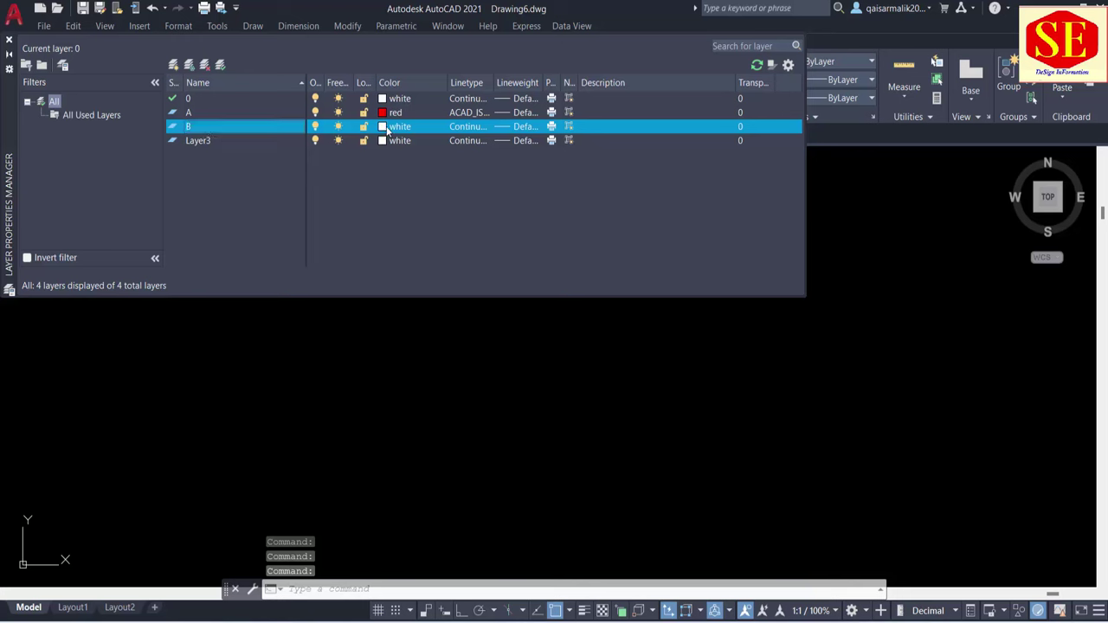
pyautogui.click(395, 126)
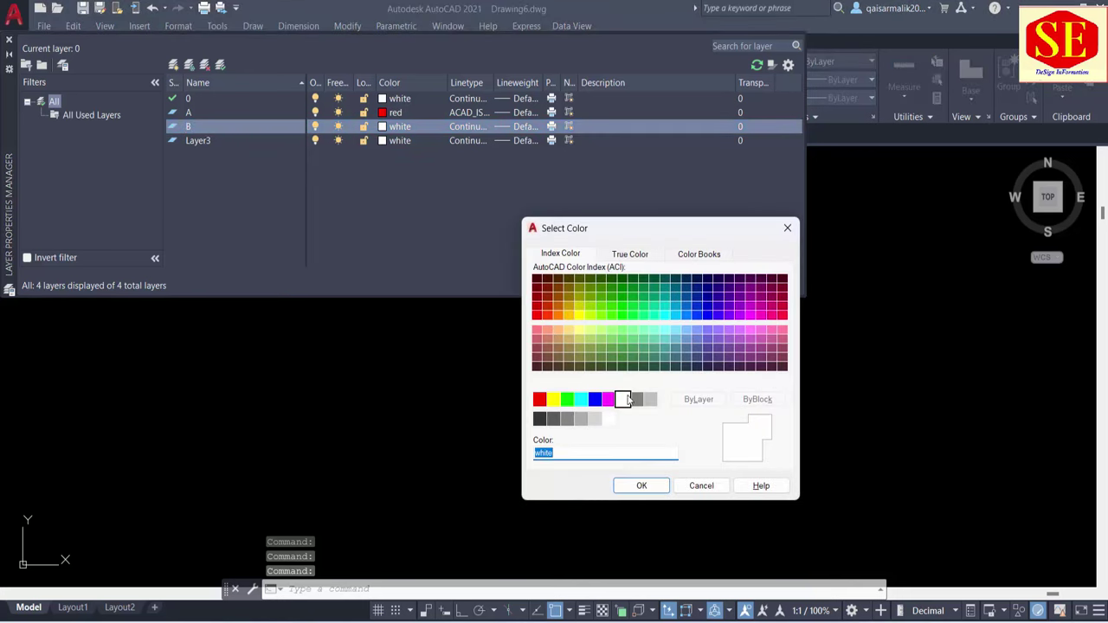
pyautogui.click(594, 399)
pyautogui.click(641, 486)
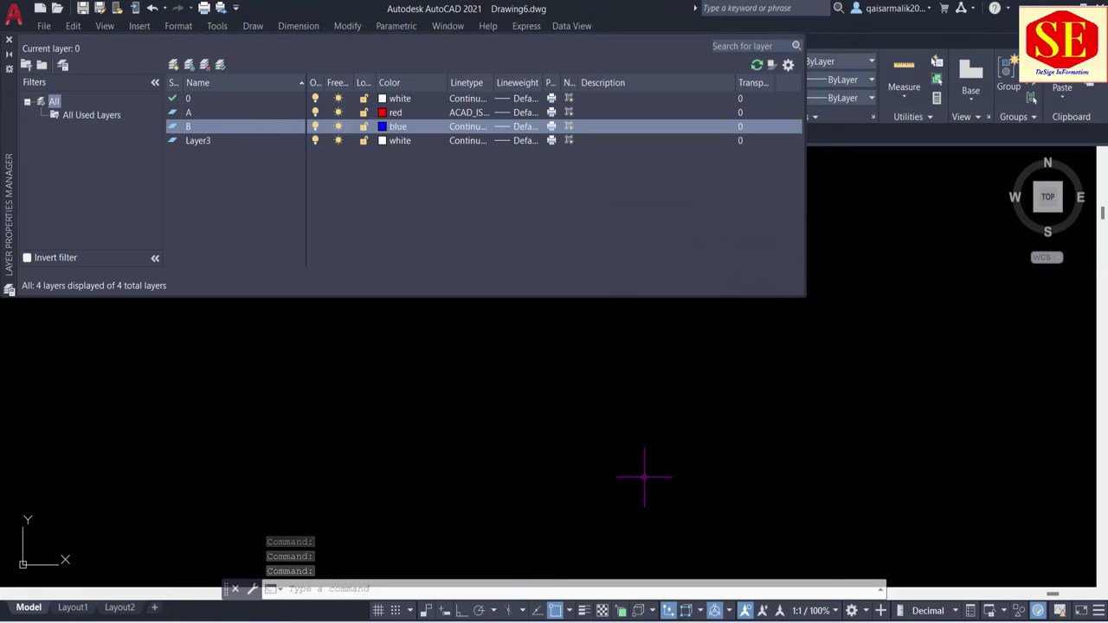
pyautogui.click(205, 66)
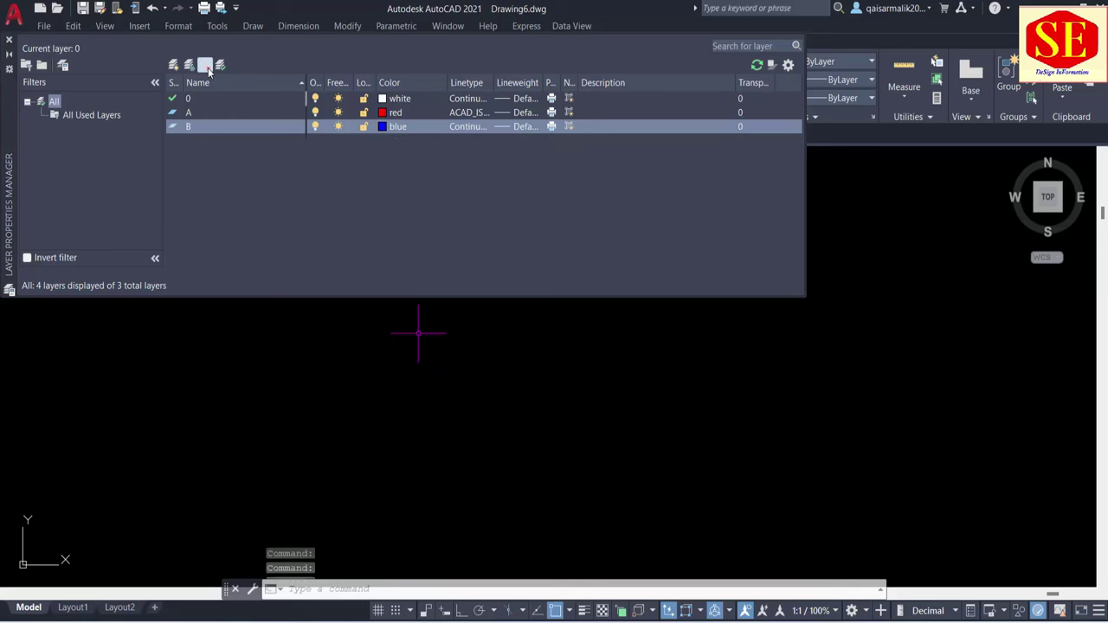
pyautogui.click(205, 66)
pyautogui.click(206, 67)
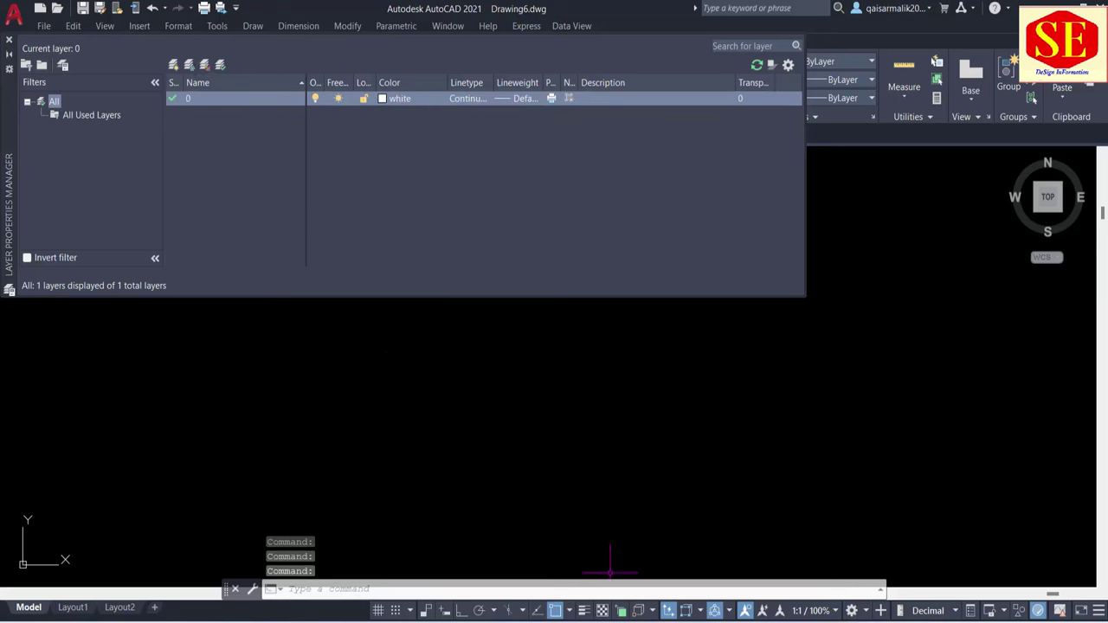
pyautogui.click(762, 559)
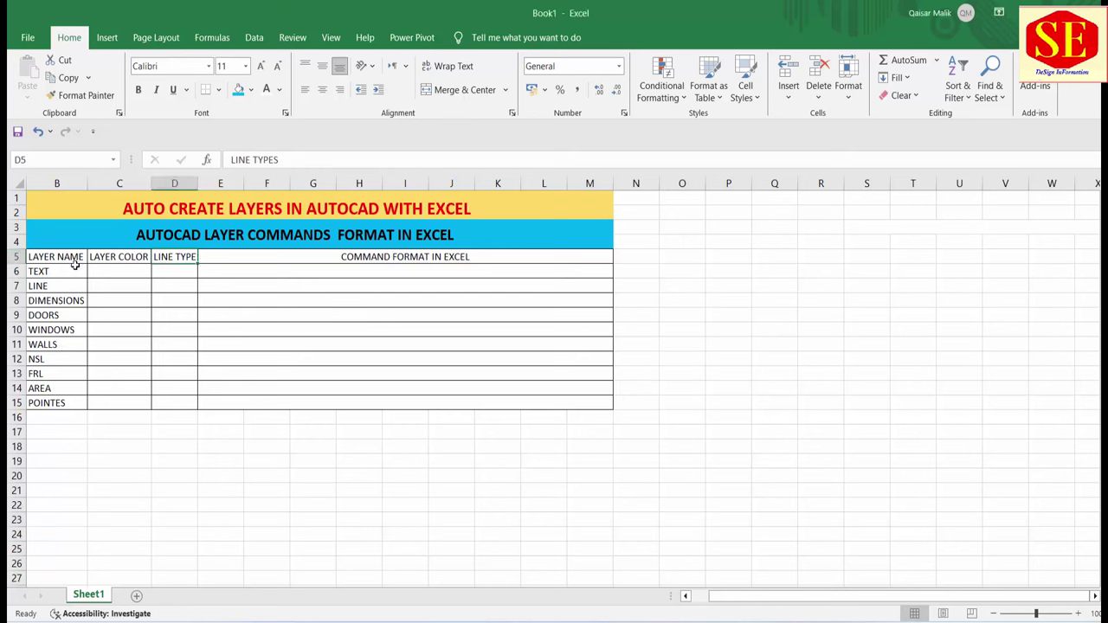
# Widen column D so the LINE TYPES heading fits fully
pyautogui.moveTo(70, 271); pyautogui.dragTo(73, 411)
pyautogui.click(73, 413)
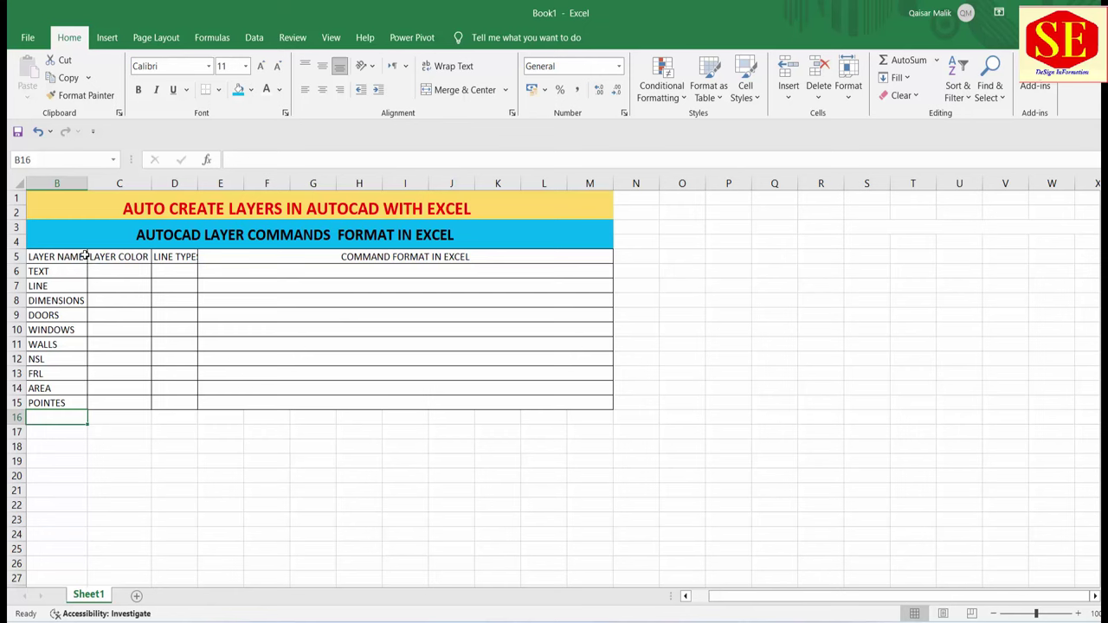
pyautogui.click(59, 257)
pyautogui.click(128, 257)
pyautogui.click(164, 257)
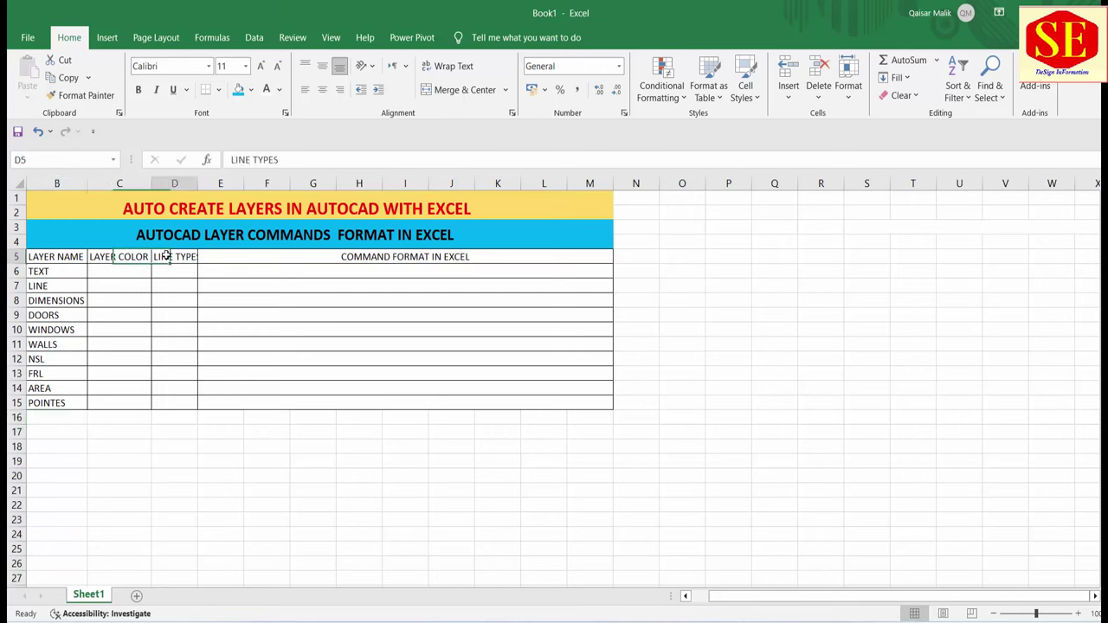
pyautogui.moveTo(193, 186); pyautogui.dragTo(204, 185)
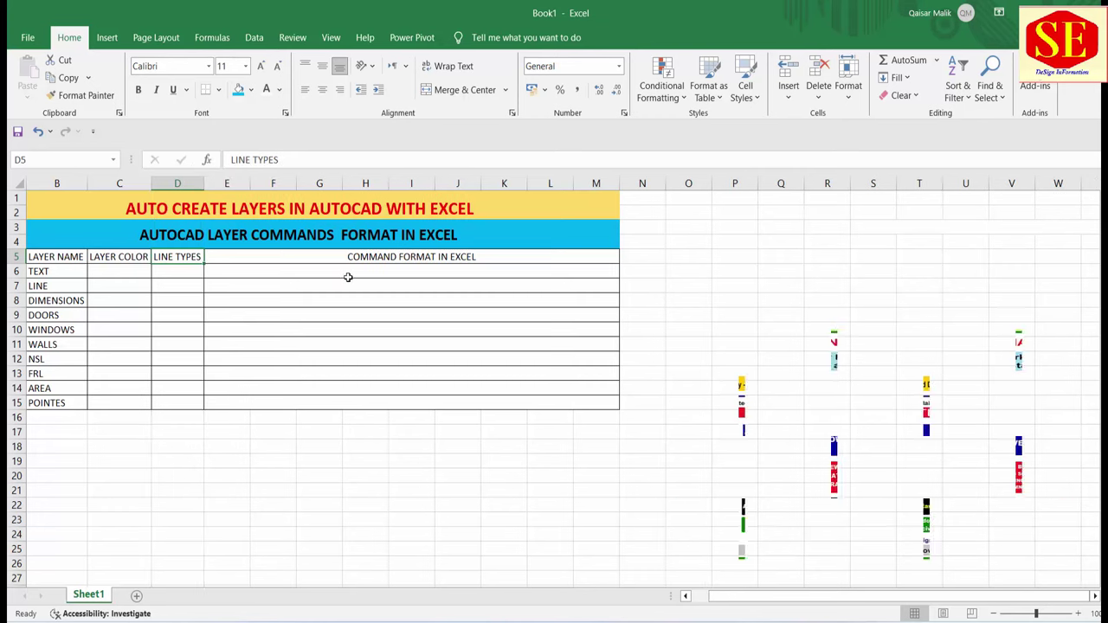
# Select the layer command format cells E6:M14
pyautogui.click(347, 277)
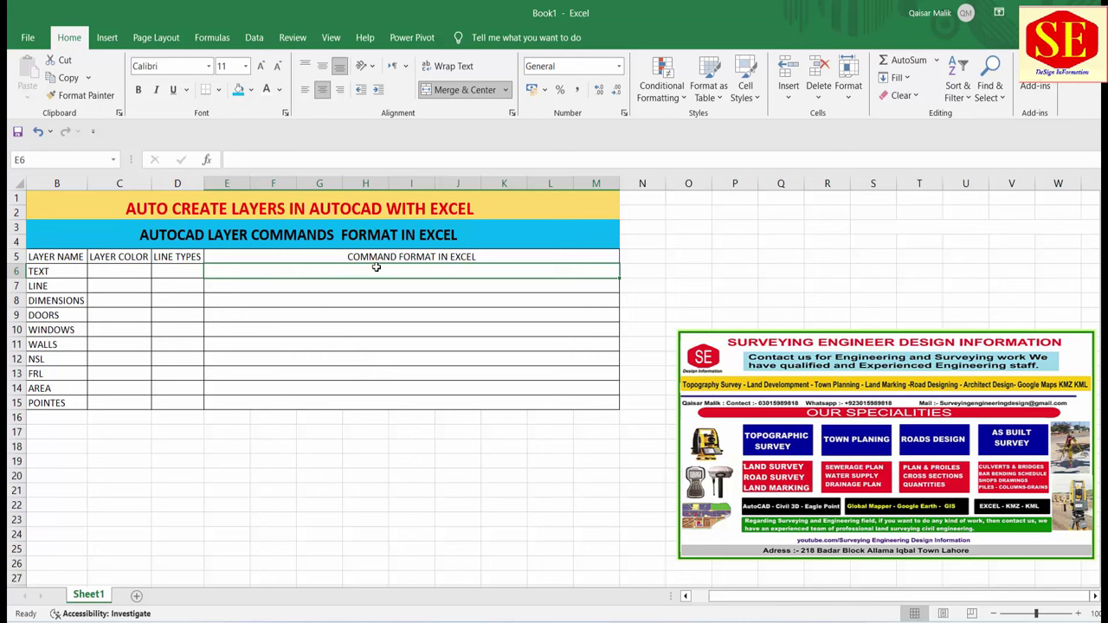
pyautogui.moveTo(372, 268); pyautogui.dragTo(379, 392)
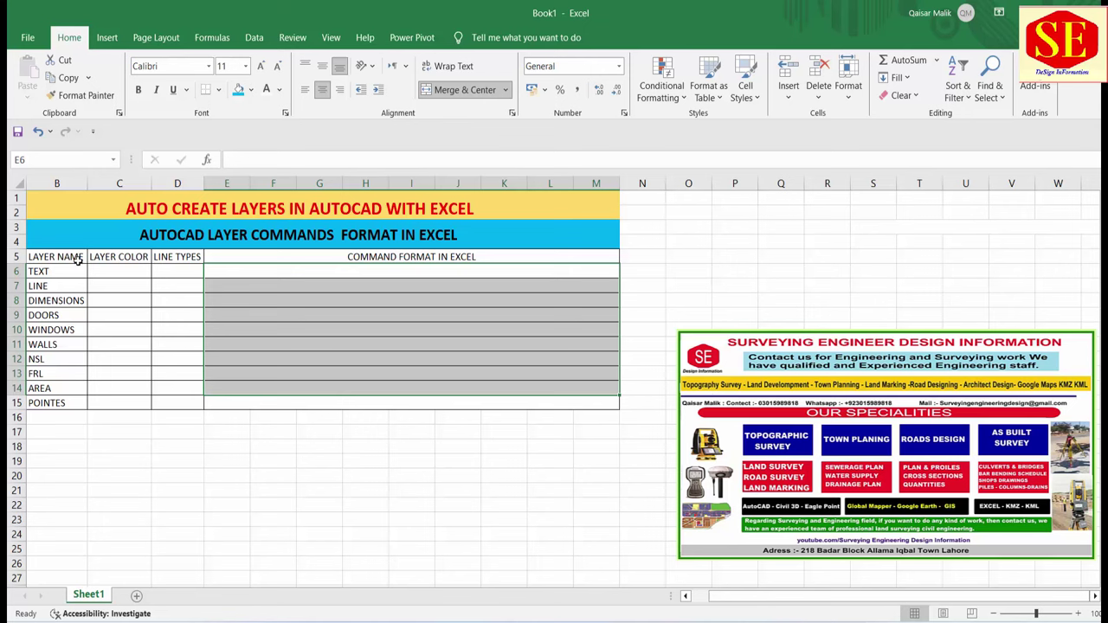
pyautogui.hscroll(-1, 828, 603)
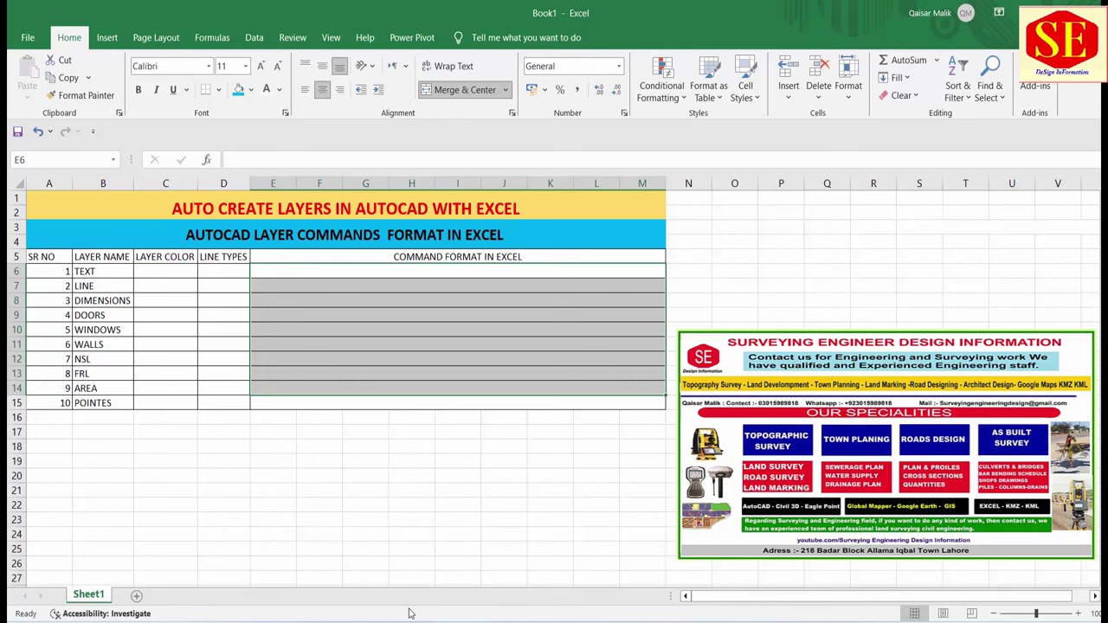
# Close Drawing6's Layer Properties Manager and return to the Book1 Excel workbook
pyautogui.hotkey('alt', 'Tab')
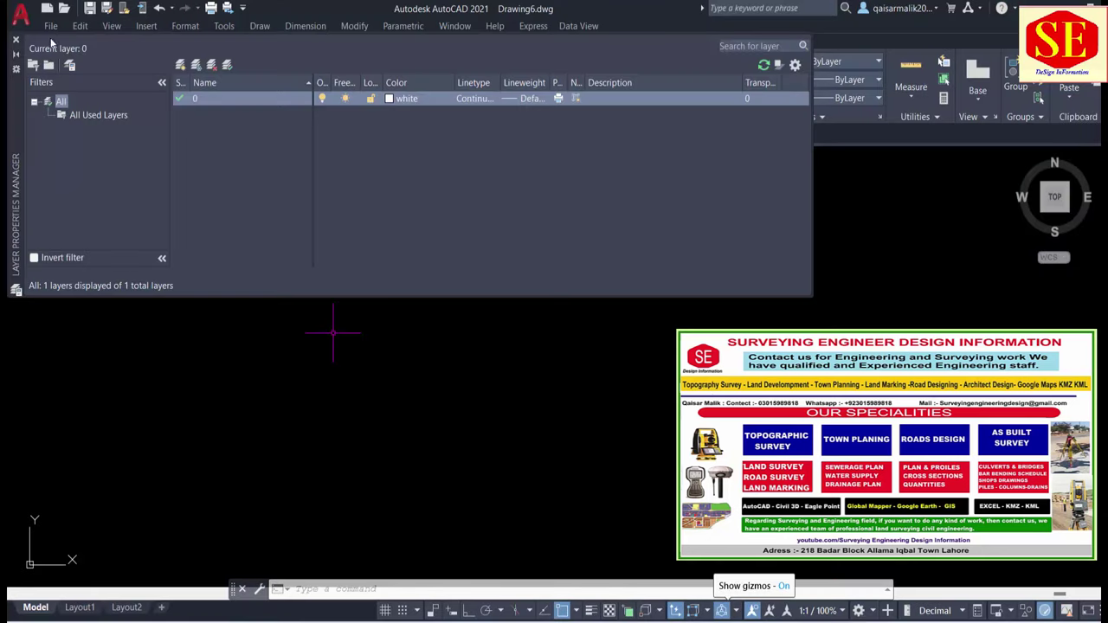
pyautogui.click(15, 40)
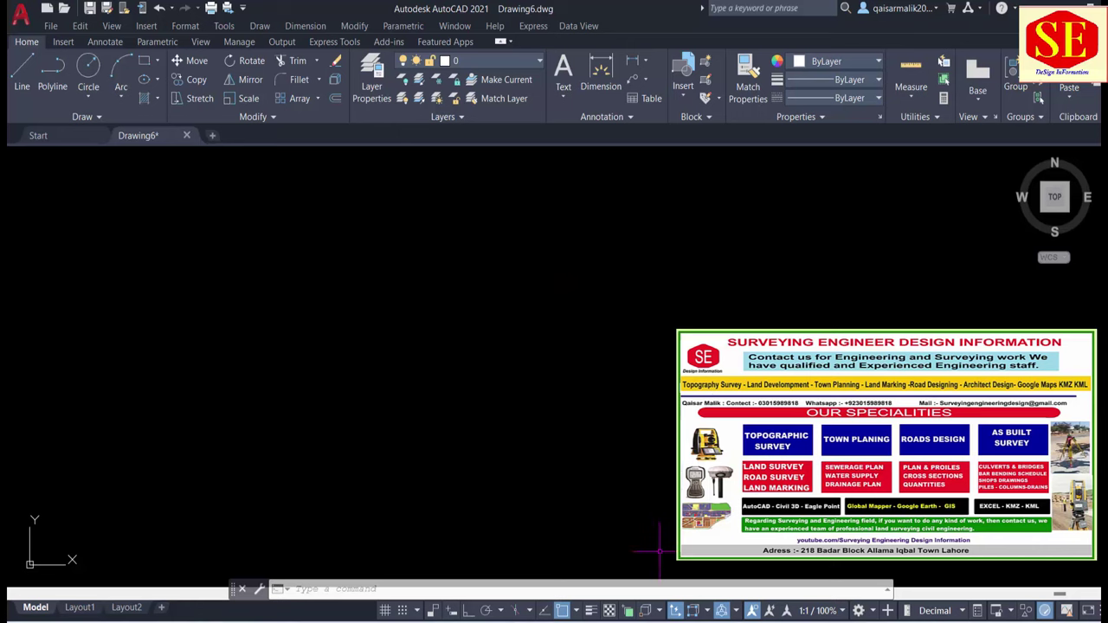
pyautogui.click(640, 617)
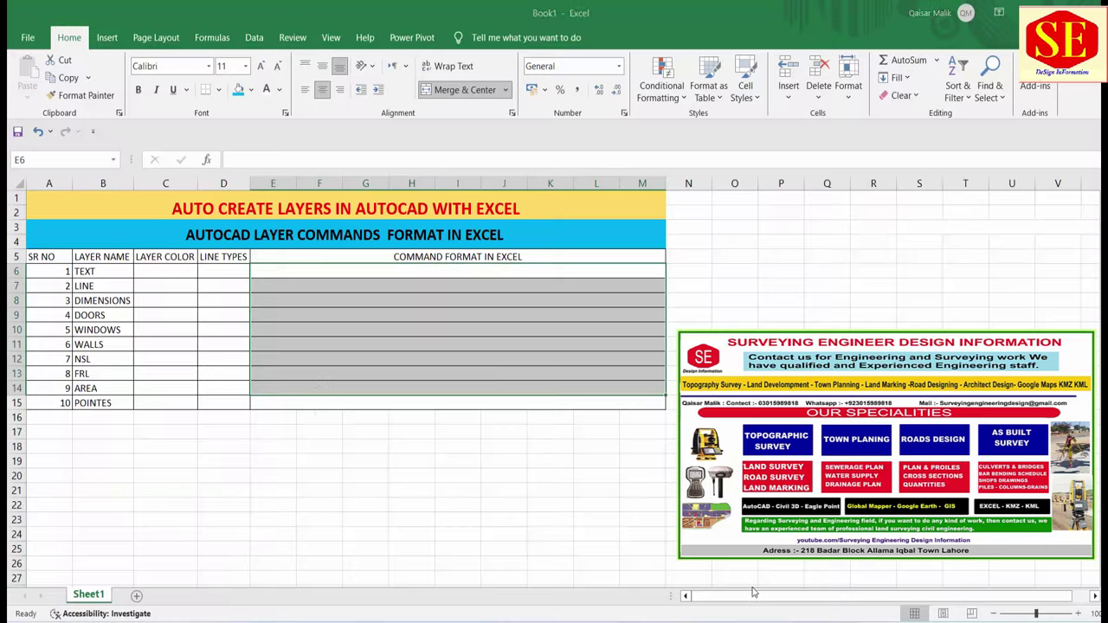
pyautogui.click(756, 592)
pyautogui.click(358, 276)
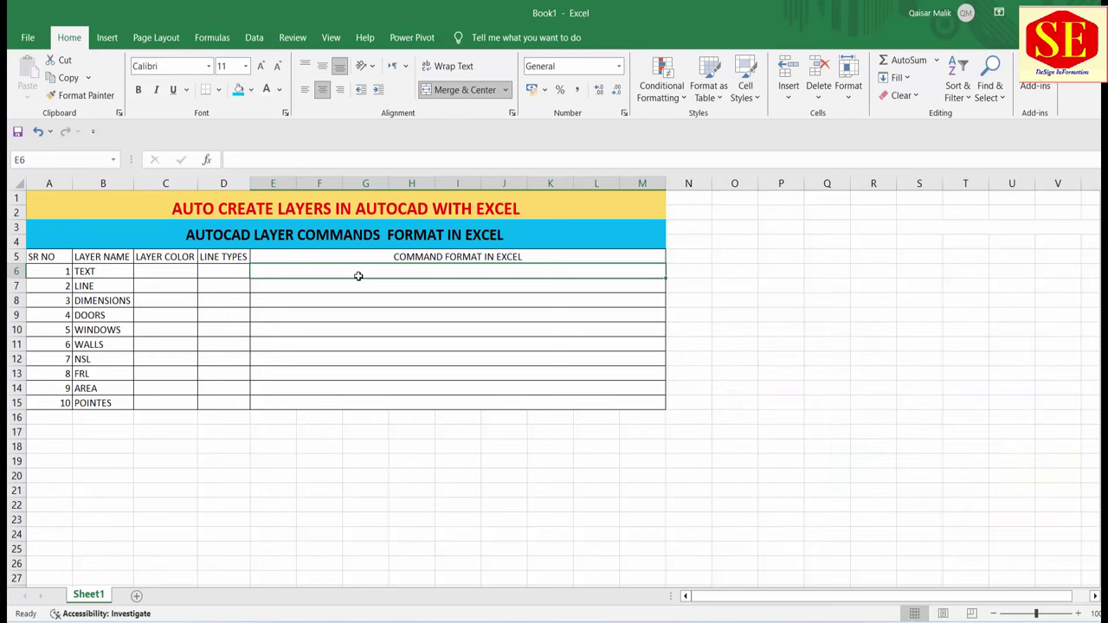
pyautogui.click(174, 260)
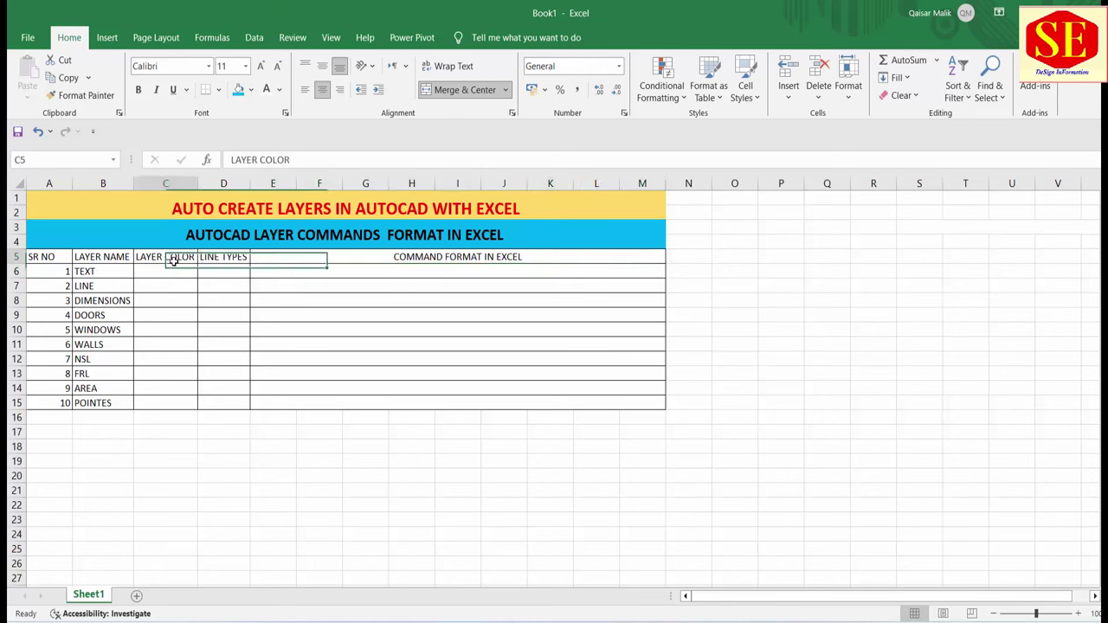
pyautogui.click(219, 259)
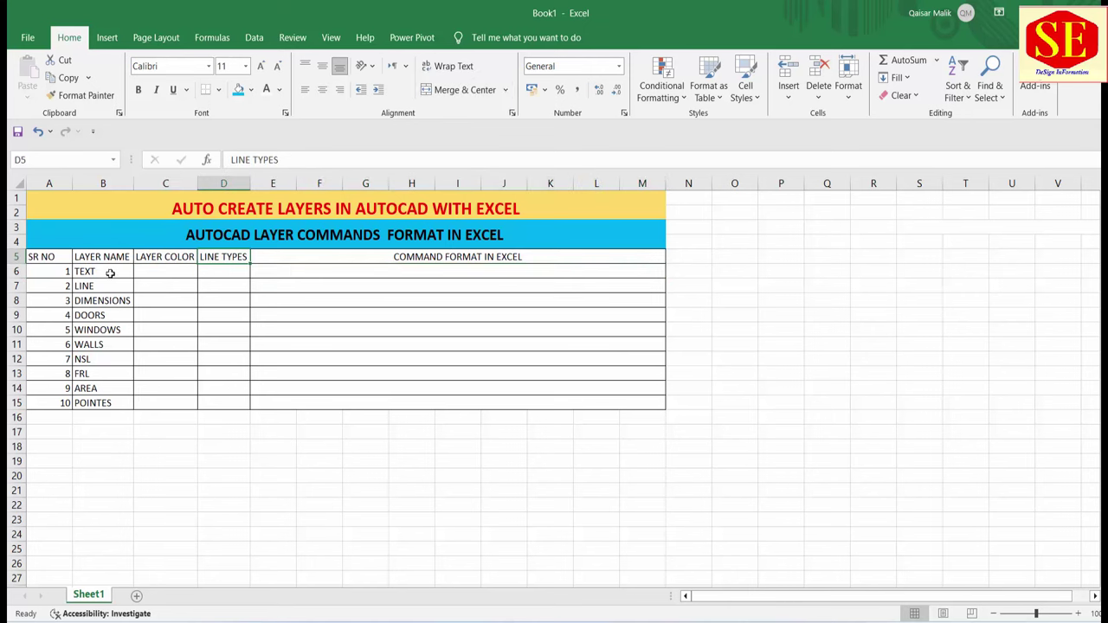
pyautogui.moveTo(105, 272); pyautogui.dragTo(105, 403)
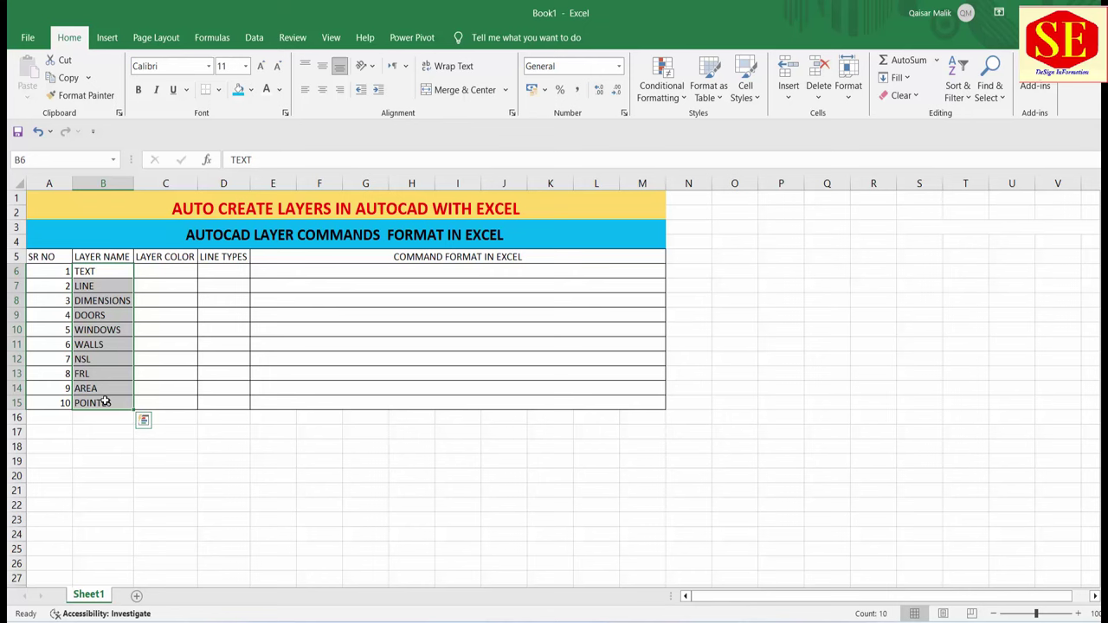
pyautogui.click(158, 271)
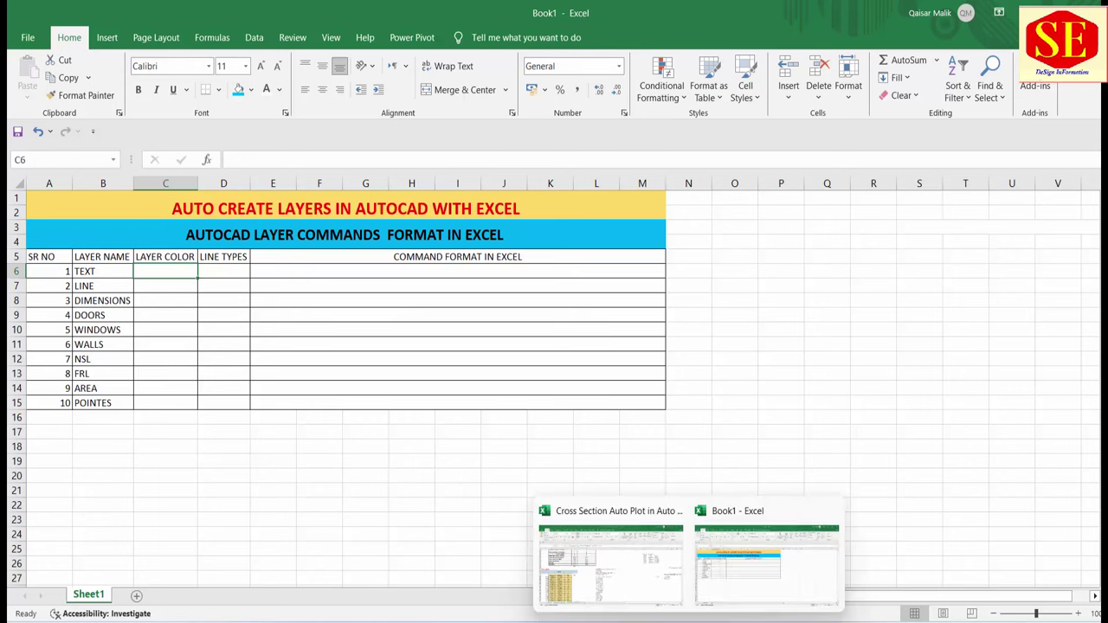
pyautogui.click(690, 610)
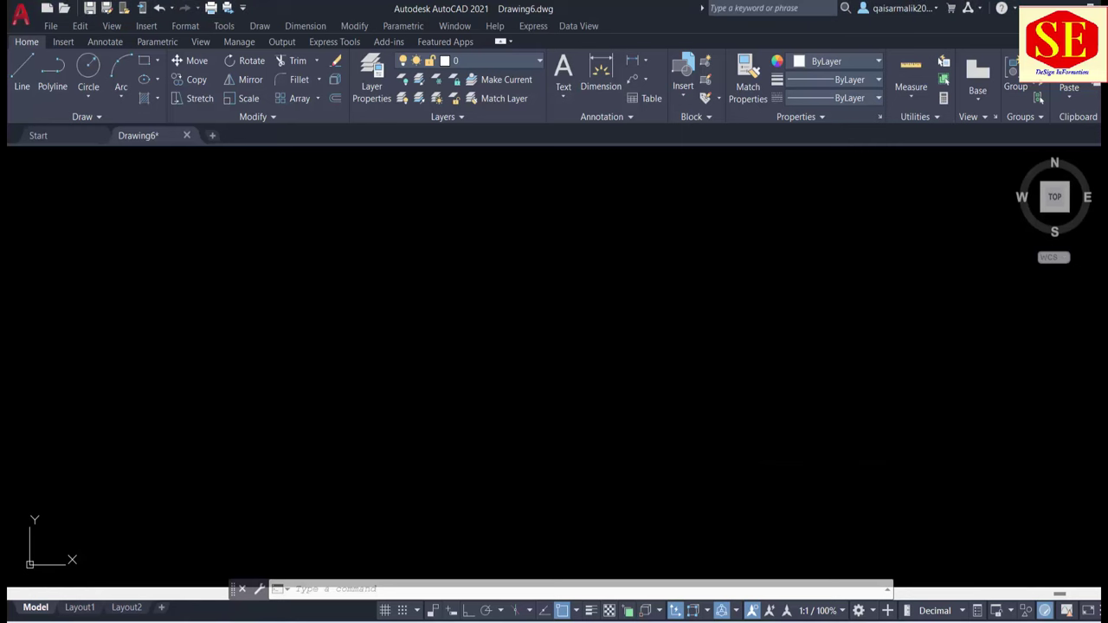
# In the Select Color dialog, read the index numbers for red (1) and white (7)
pyautogui.click(831, 64)
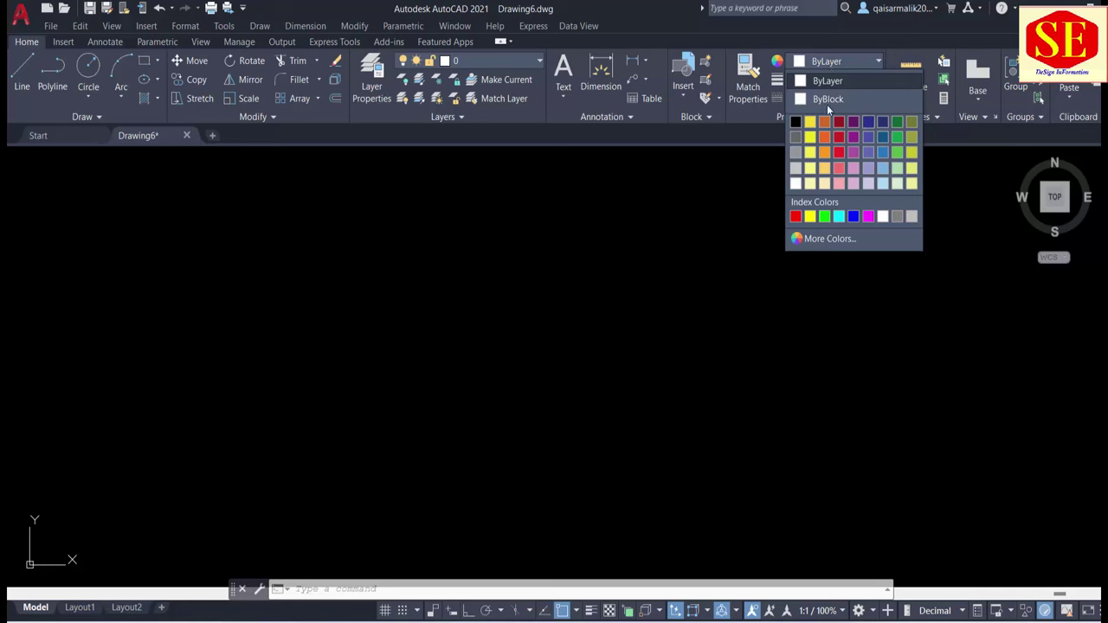
pyautogui.click(817, 239)
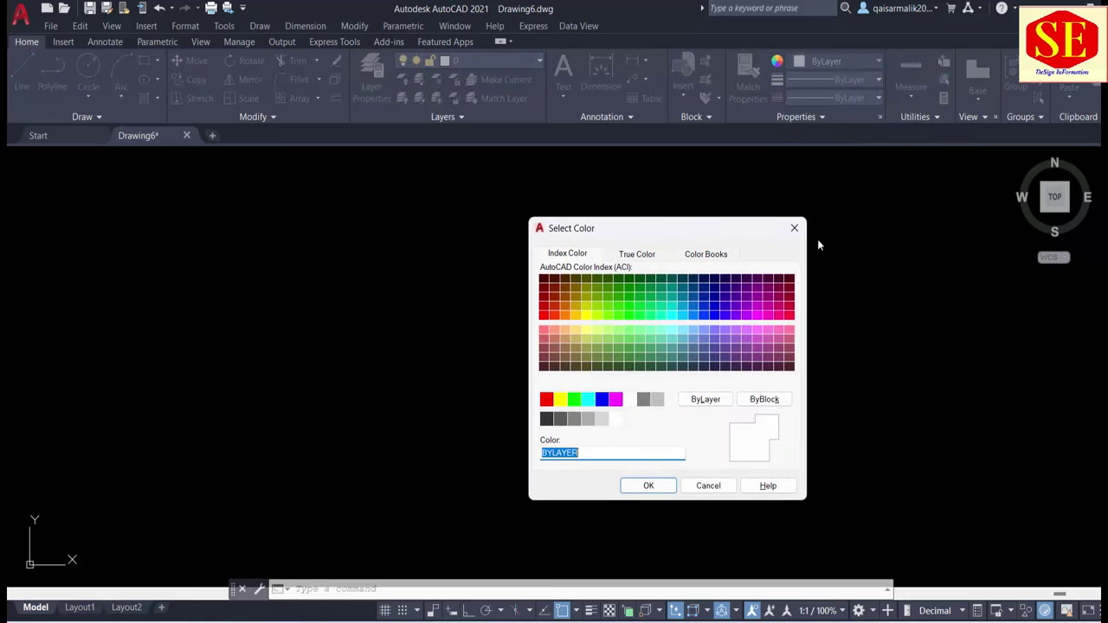
pyautogui.moveTo(699, 228); pyautogui.dragTo(581, 208)
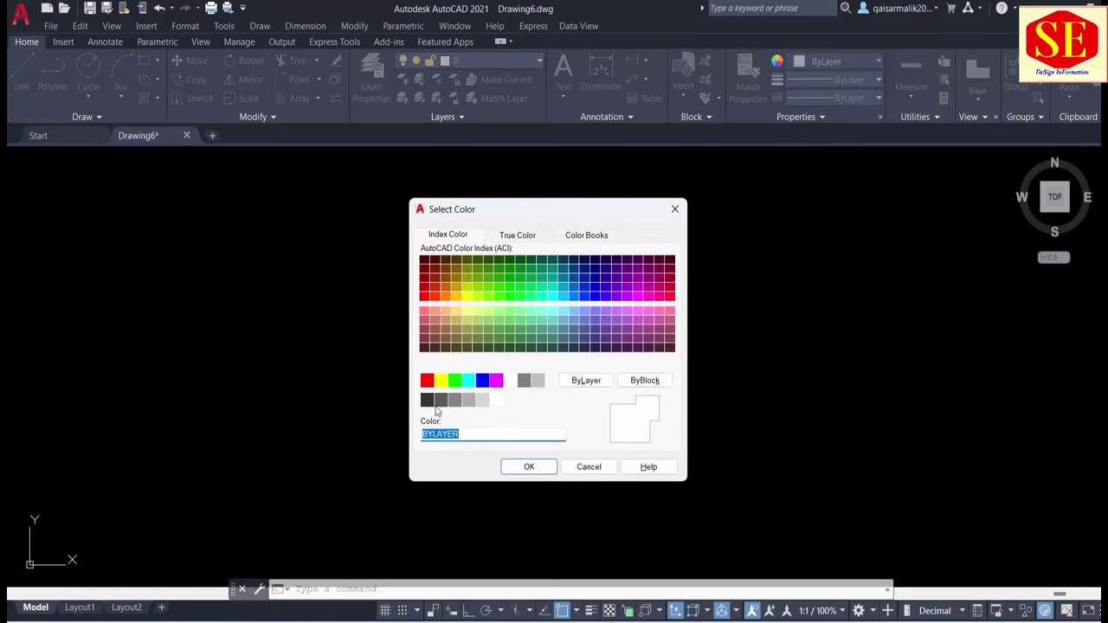
pyautogui.click(426, 381)
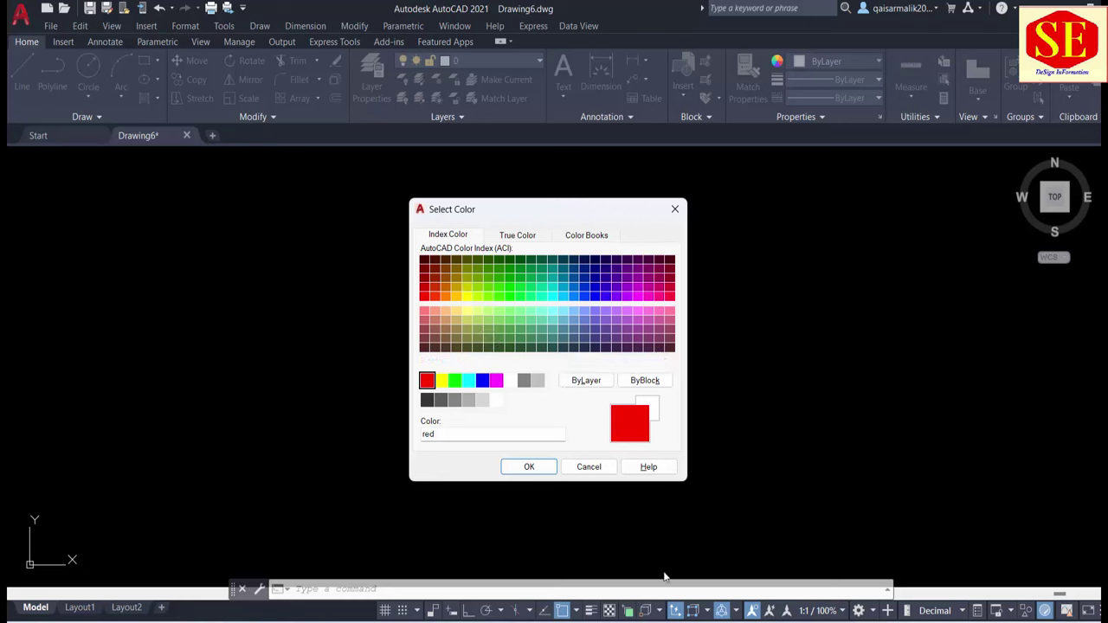
pyautogui.click(737, 577)
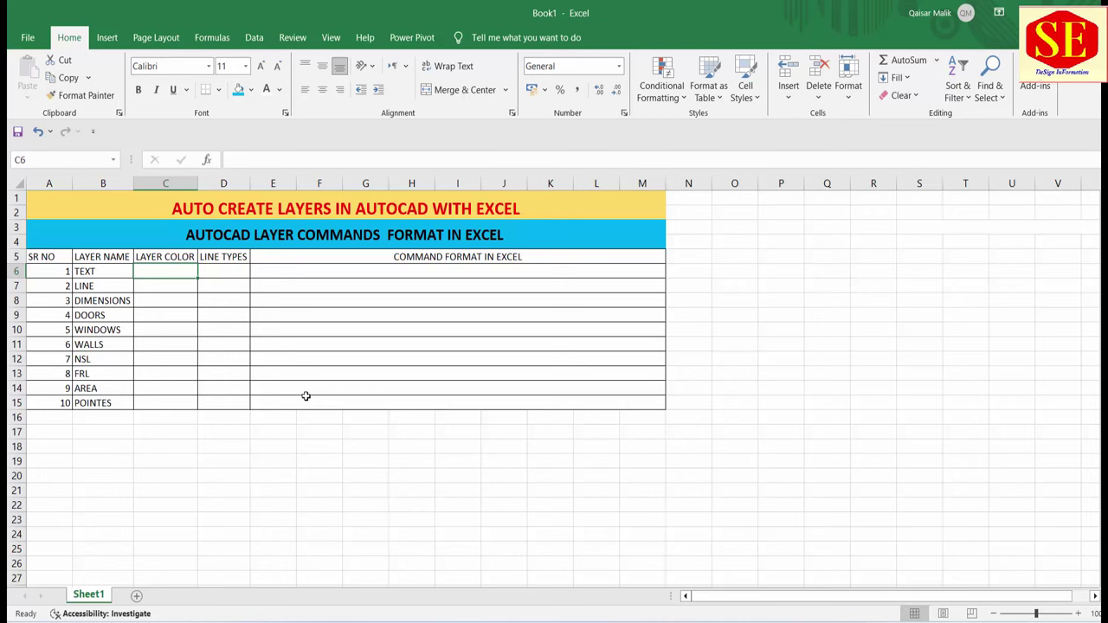
pyautogui.click(606, 554)
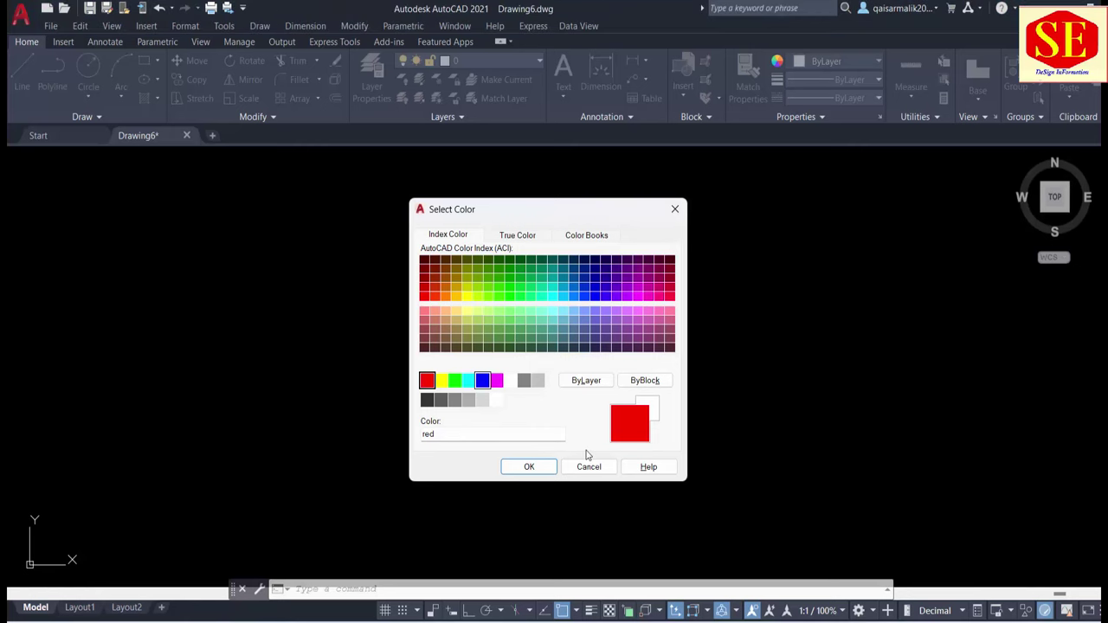
pyautogui.click(510, 381)
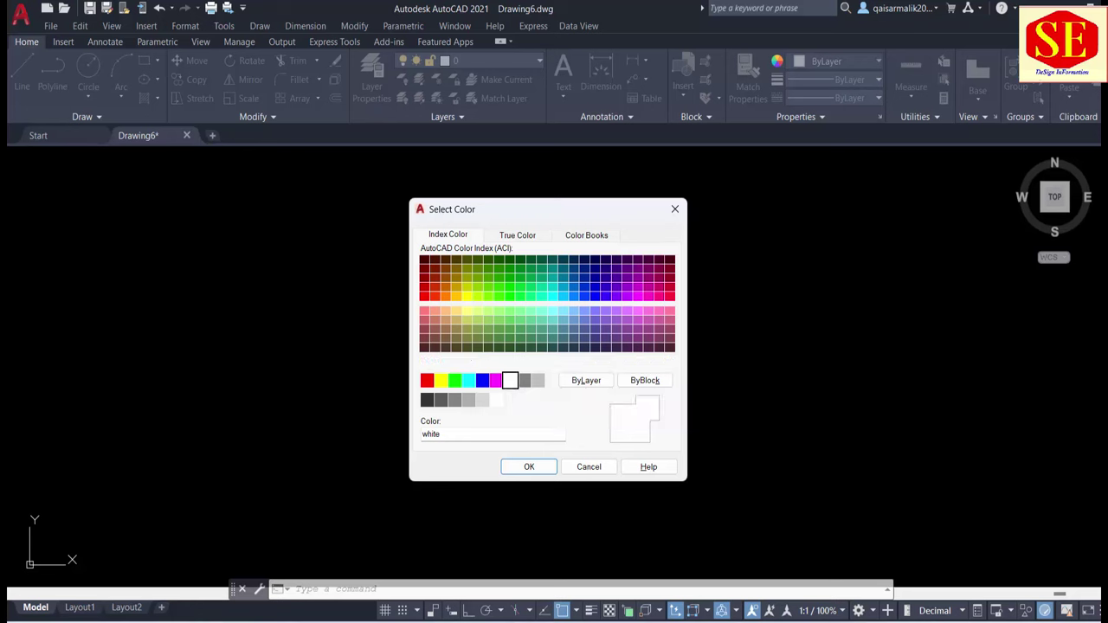
# In Excel, enter 7 as the TEXT layer colour in C6
pyautogui.click(749, 585)
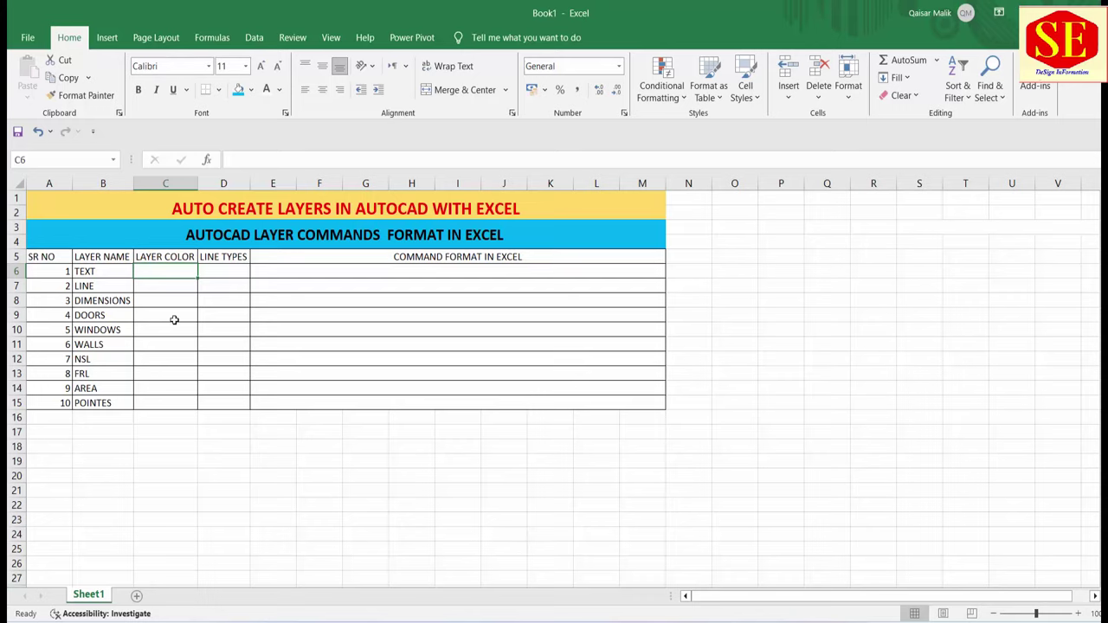
pyautogui.write('7')
pyautogui.press('Return')
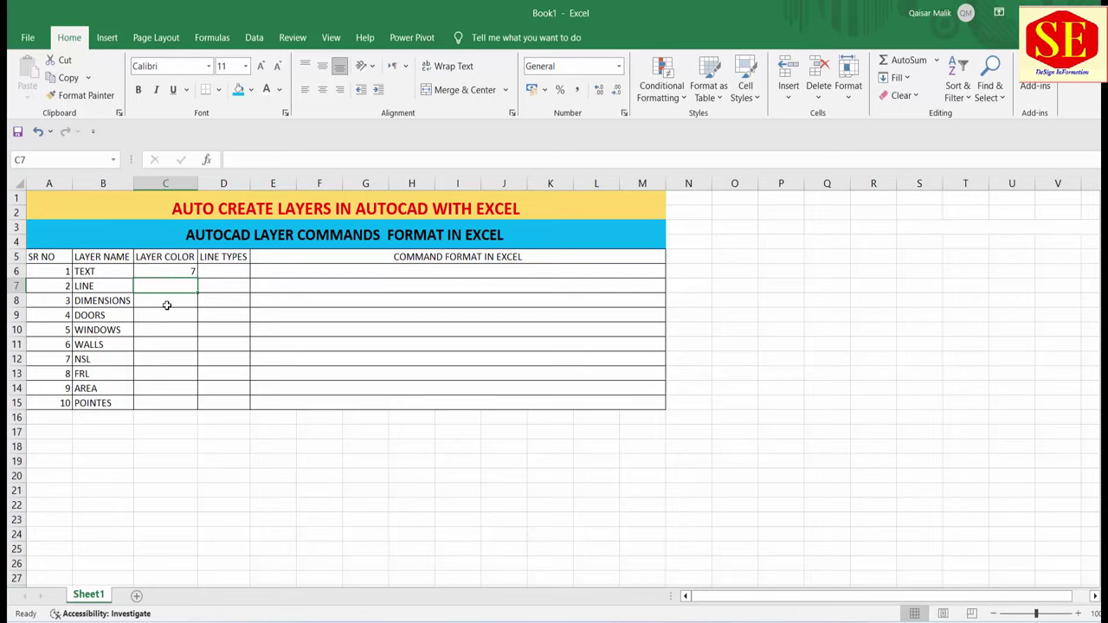
pyautogui.click(750, 585)
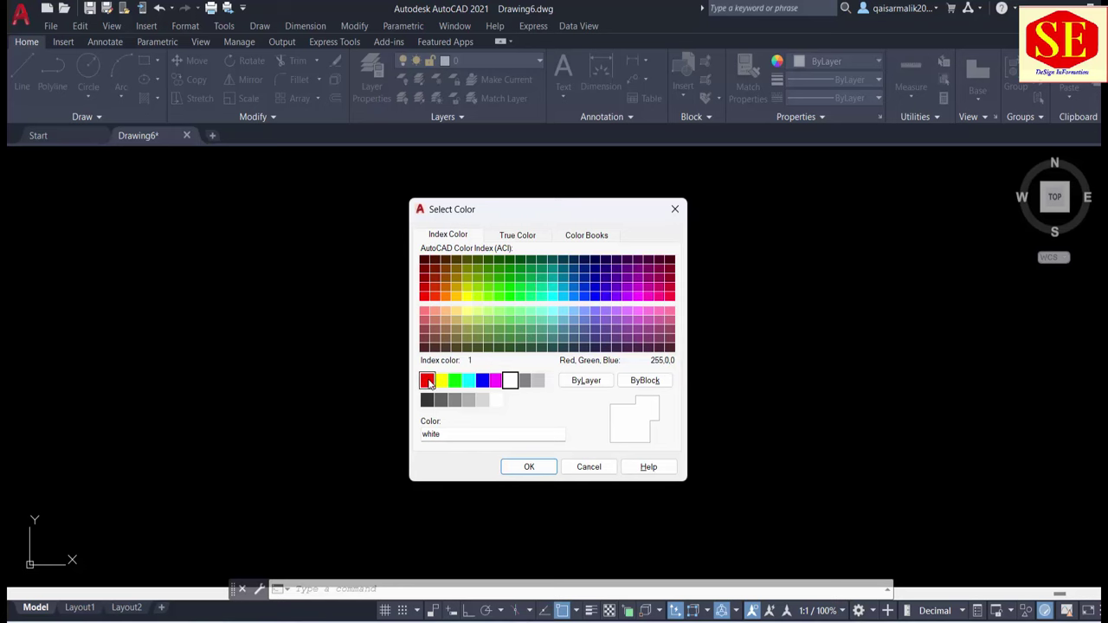
pyautogui.click(741, 561)
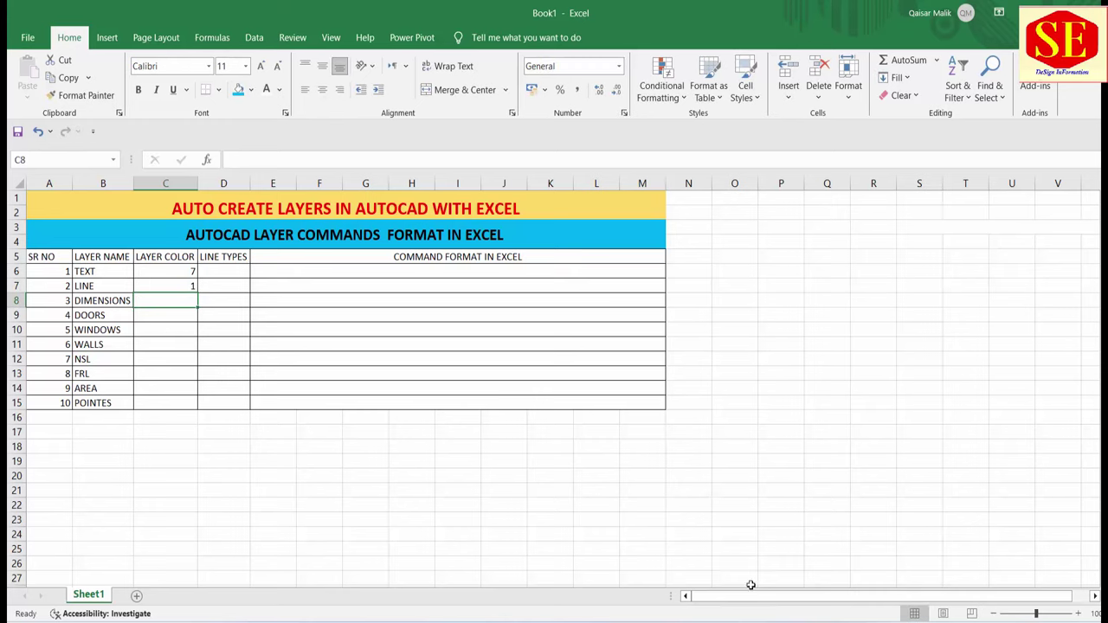
# In AutoCAD's True Color tab, set the current object colour to orange 213,130,42
pyautogui.click(751, 549)
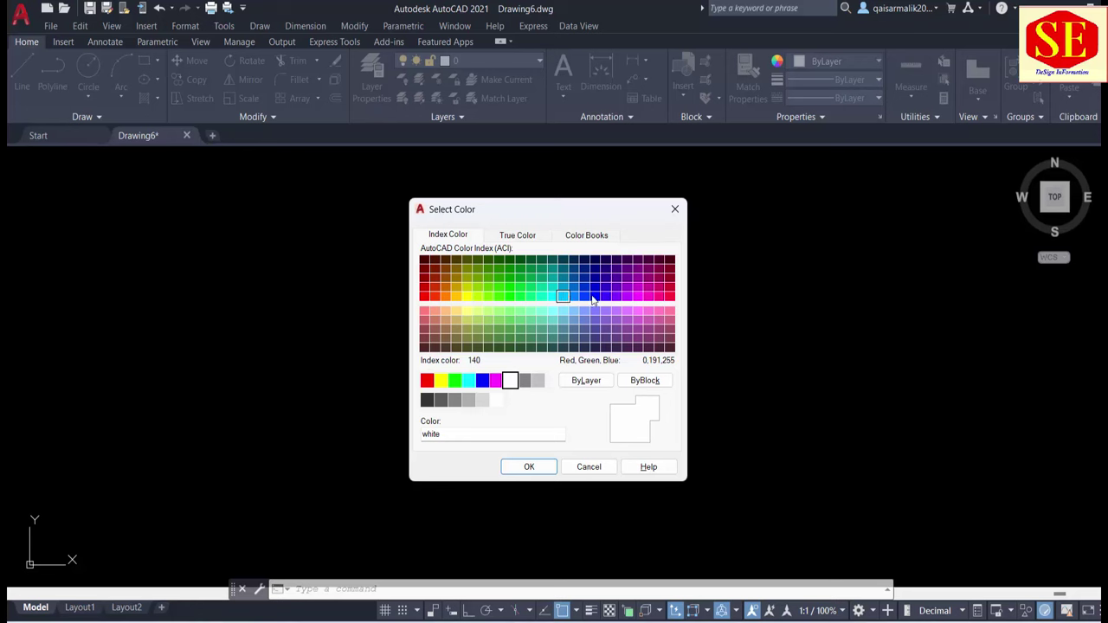
pyautogui.click(516, 235)
pyautogui.click(532, 327)
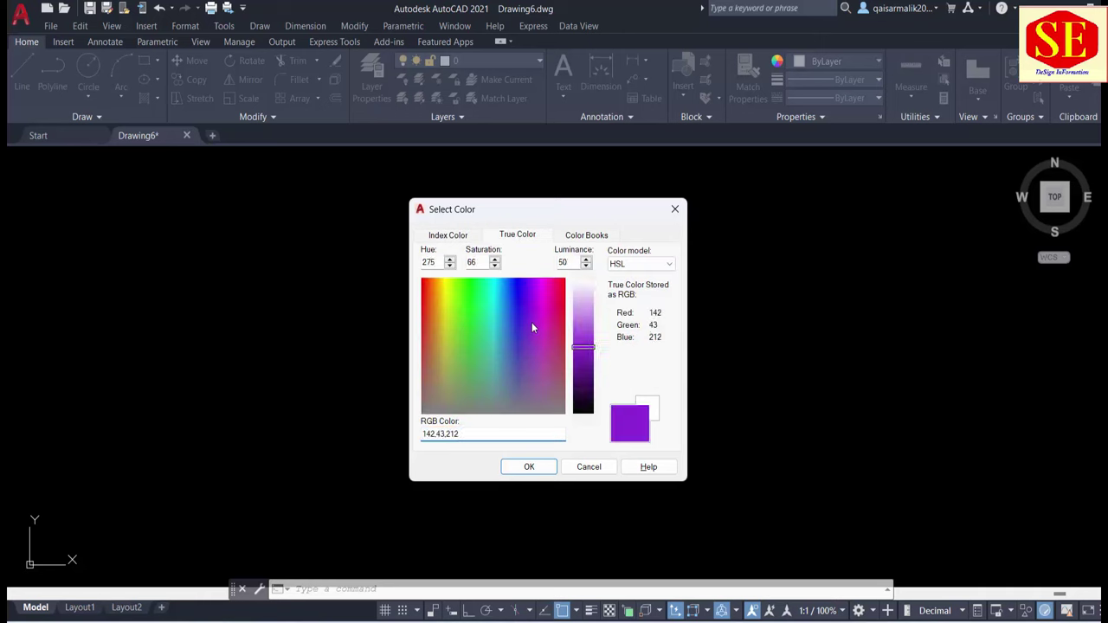
pyautogui.moveTo(522, 367); pyautogui.dragTo(485, 374)
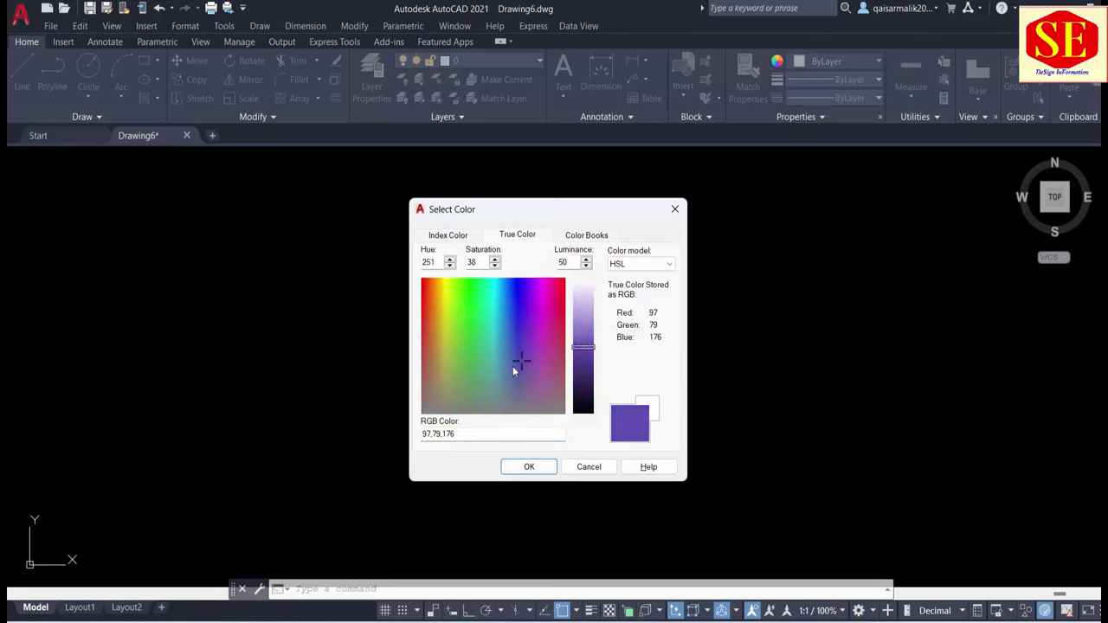
pyautogui.click(488, 329)
pyautogui.click(433, 322)
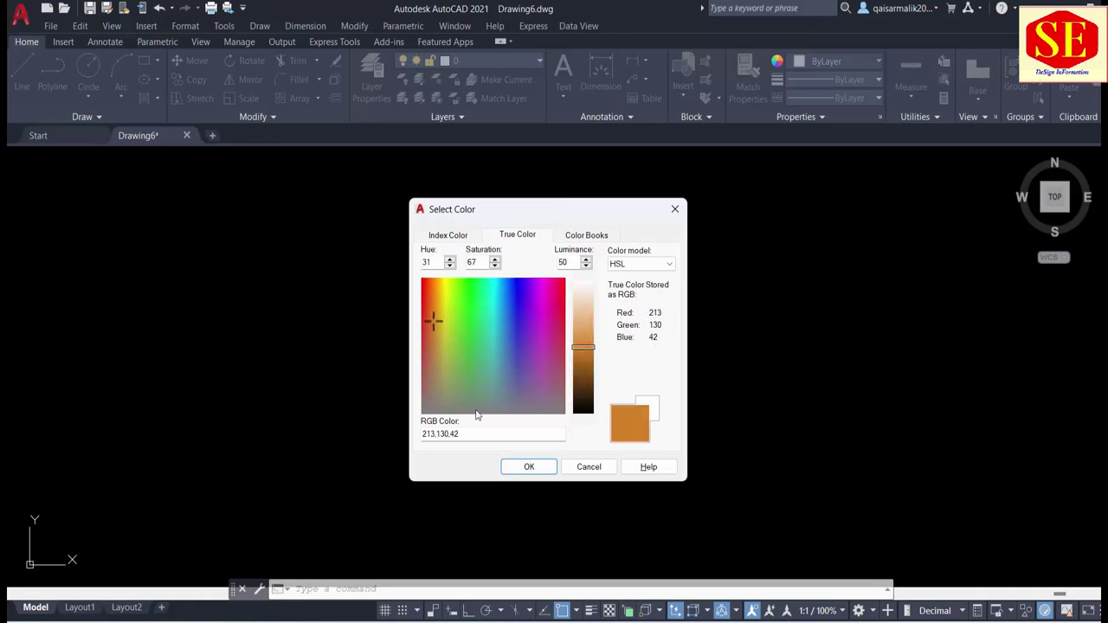
pyautogui.click(528, 466)
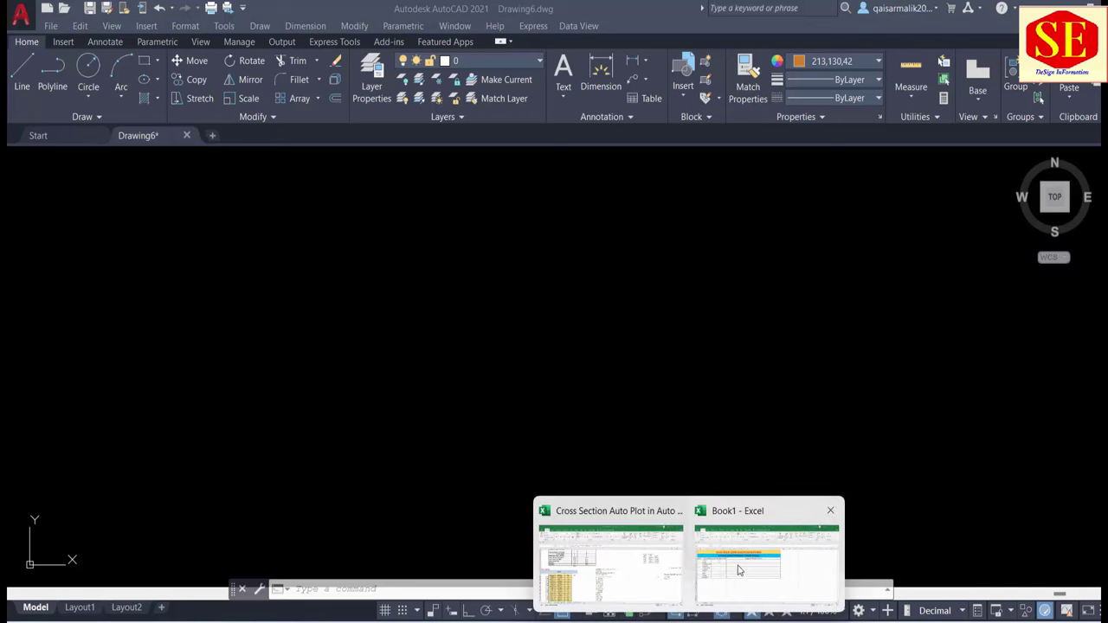
# Enter colours 2, 3, 4, 5, 6, 8, 9 and 10 for DIMENSIONS through POINTES in C8:C15
pyautogui.click(724, 574)
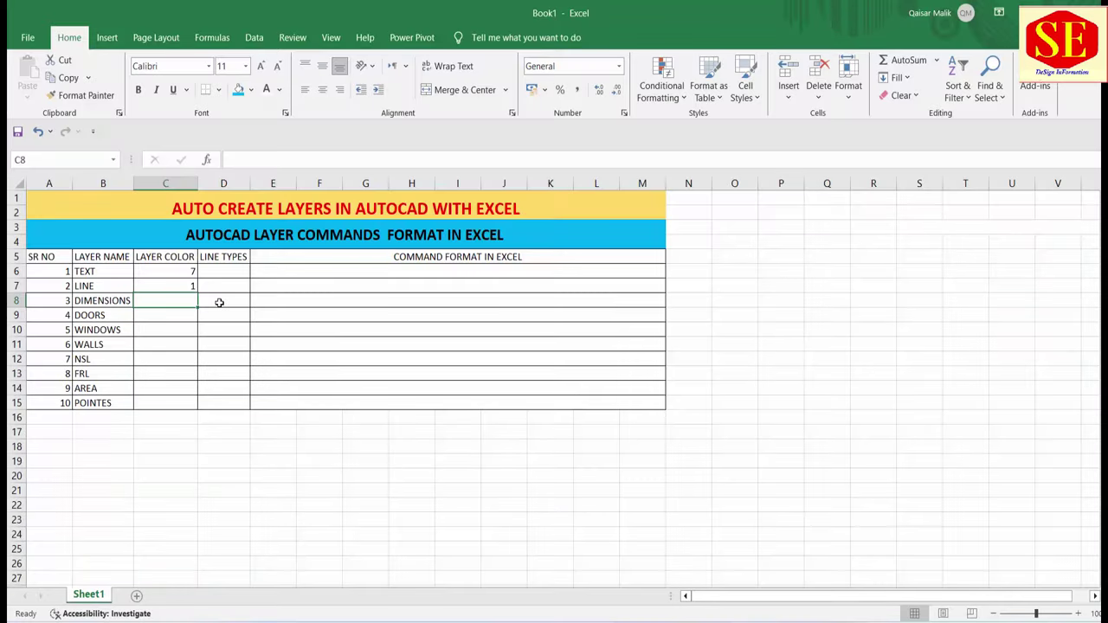
pyautogui.write('2')
pyautogui.press('Return')
pyautogui.write('3')
pyautogui.press('Return')
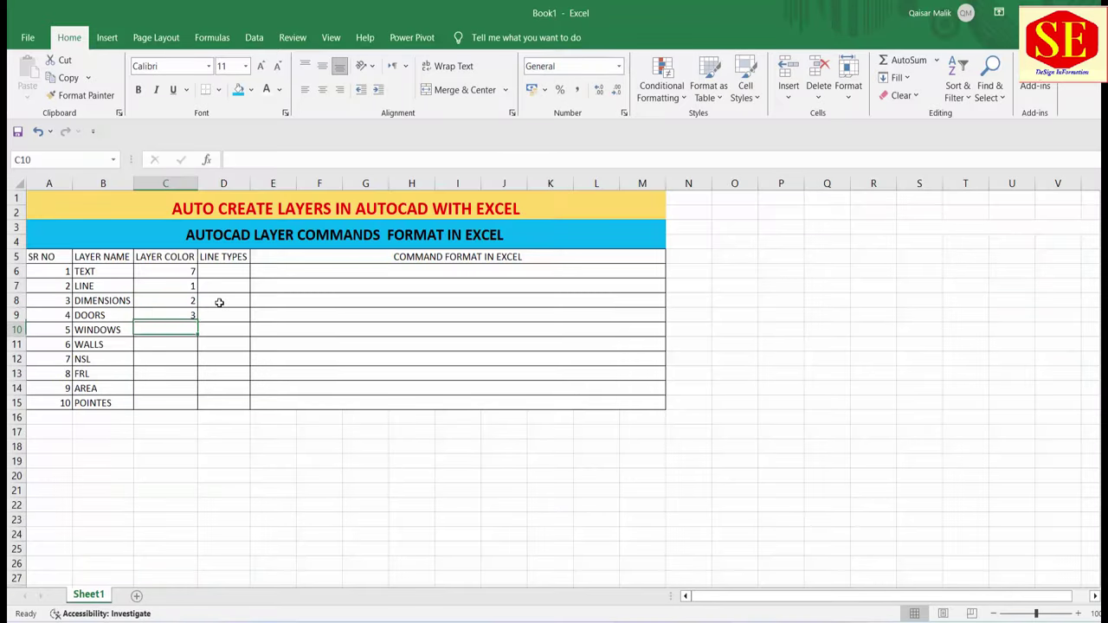
pyautogui.write('4')
pyautogui.press('Return')
pyautogui.write('5')
pyautogui.press('Return')
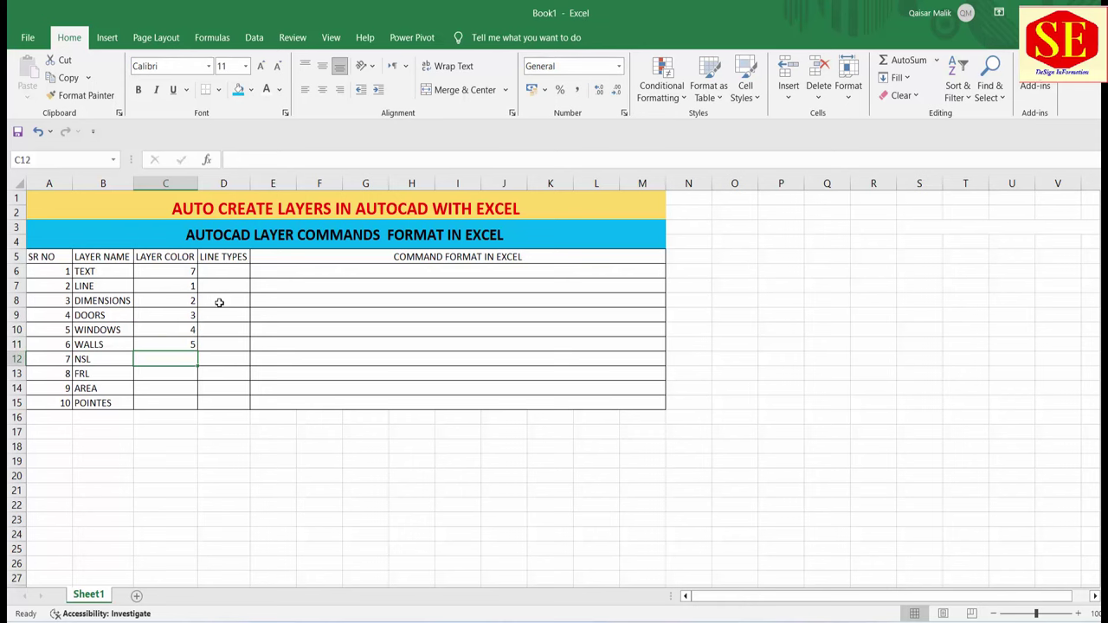
pyautogui.write('6')
pyautogui.press('Return')
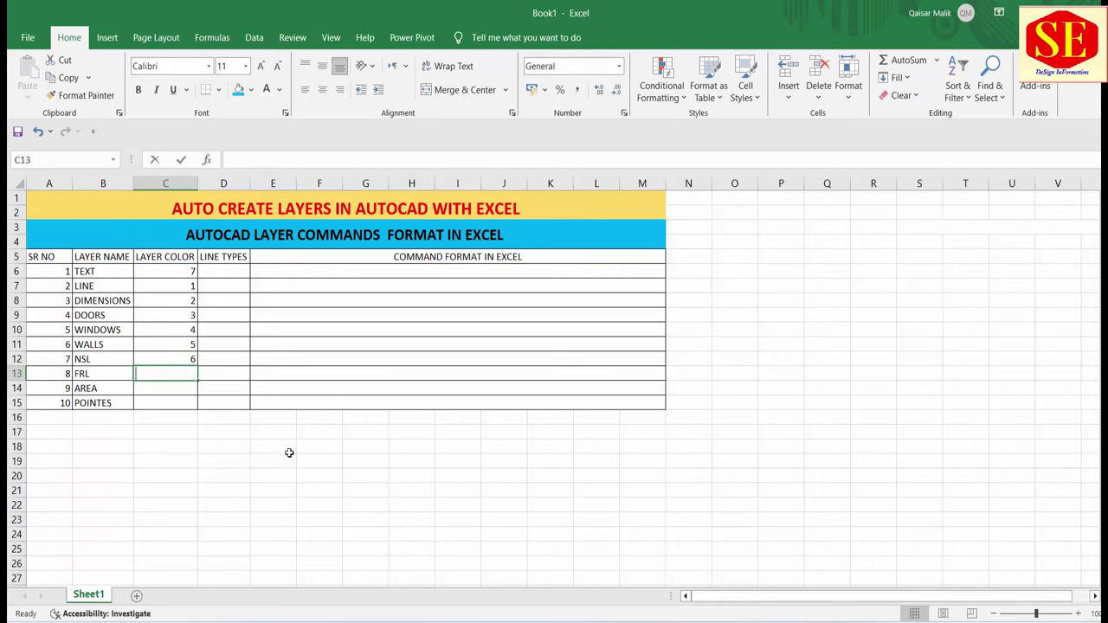
pyautogui.write('8')
pyautogui.press('Return')
pyautogui.write('9')
pyautogui.press('Return')
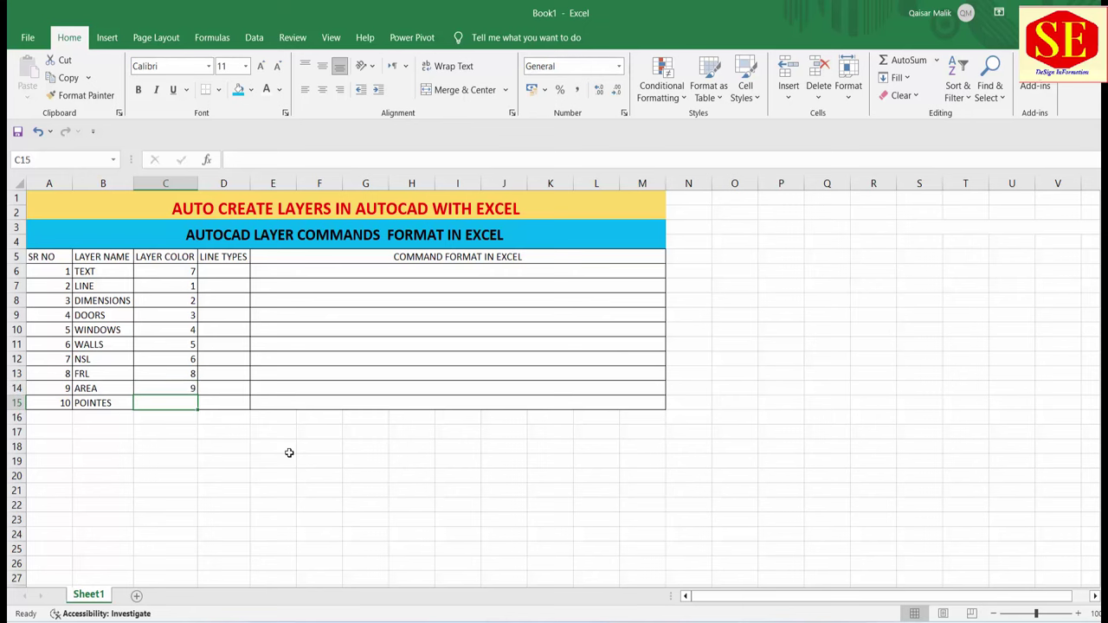
pyautogui.write('10')
pyautogui.press('Return')
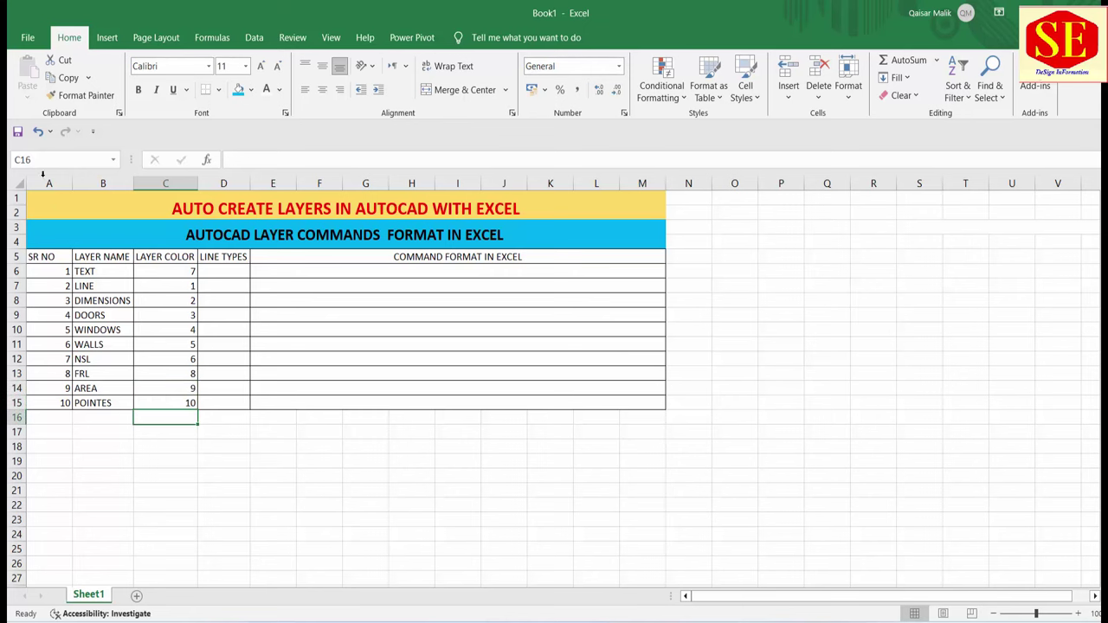
# Centre the colour numbers in C6:C15 both vertically and horizontally
pyautogui.moveTo(175, 266); pyautogui.dragTo(168, 405)
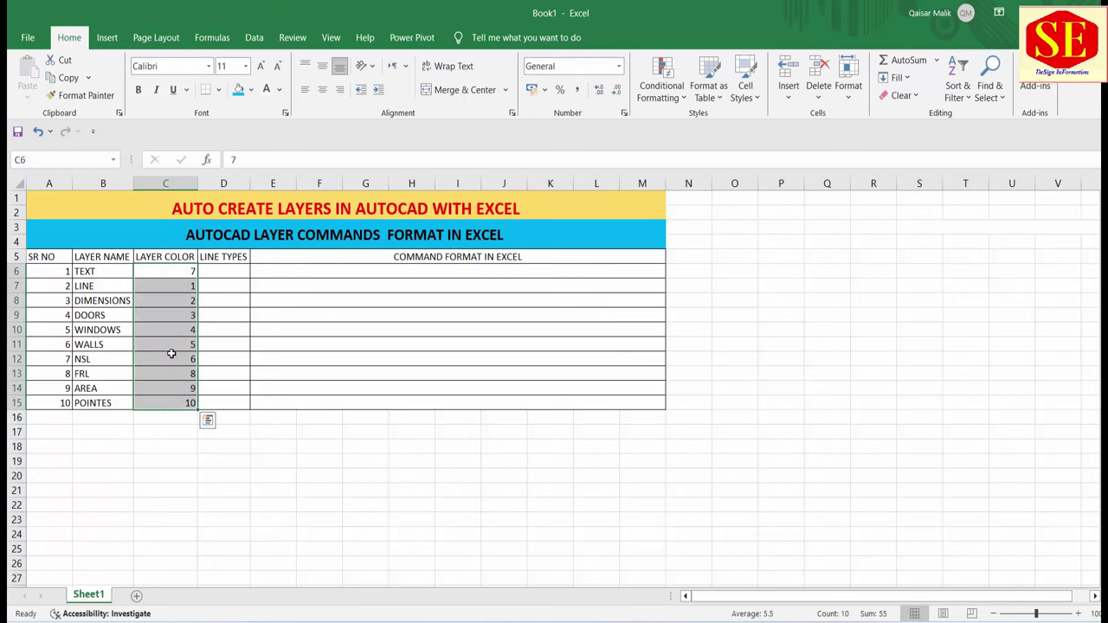
pyautogui.click(322, 66)
pyautogui.click(322, 90)
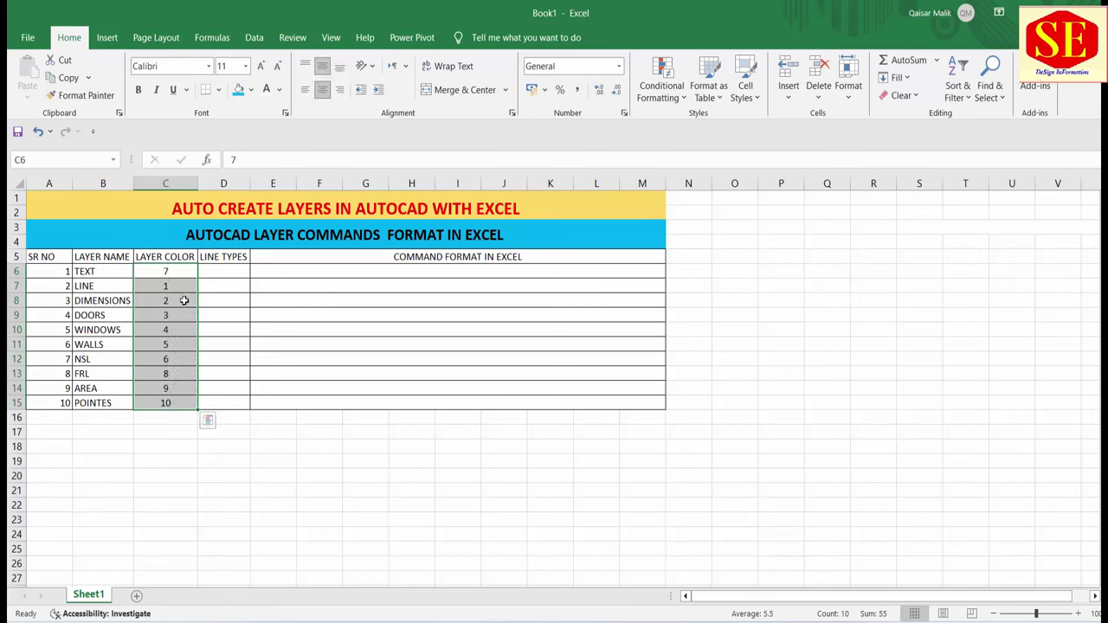
pyautogui.click(220, 267)
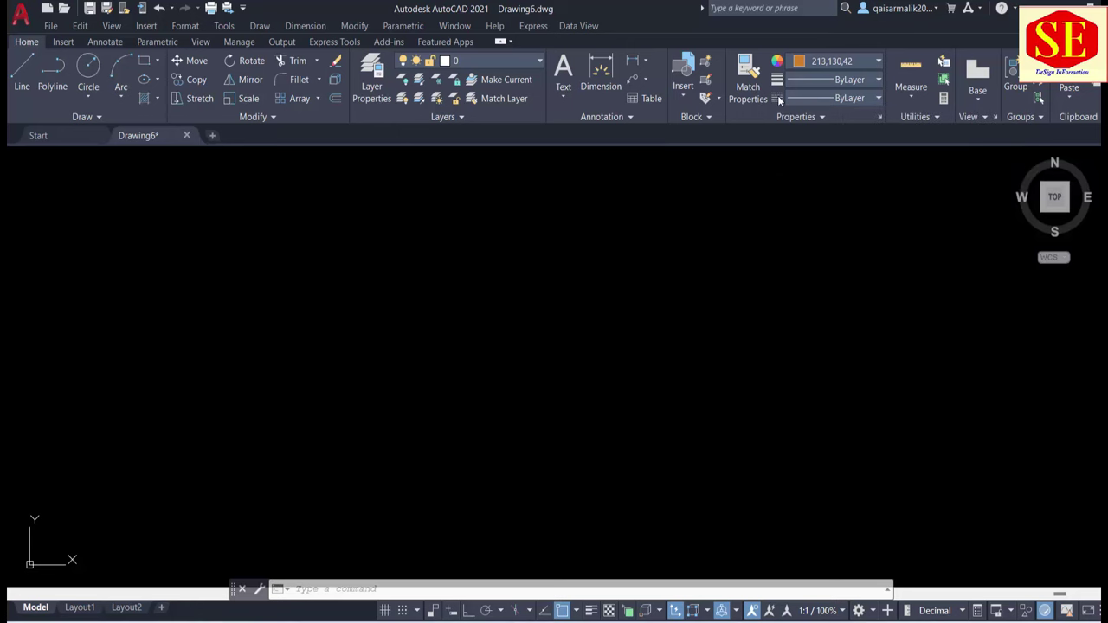
# In Linetype Manager, load every linetype from acad.lin, reloading all selected ones
pyautogui.click(765, 100)
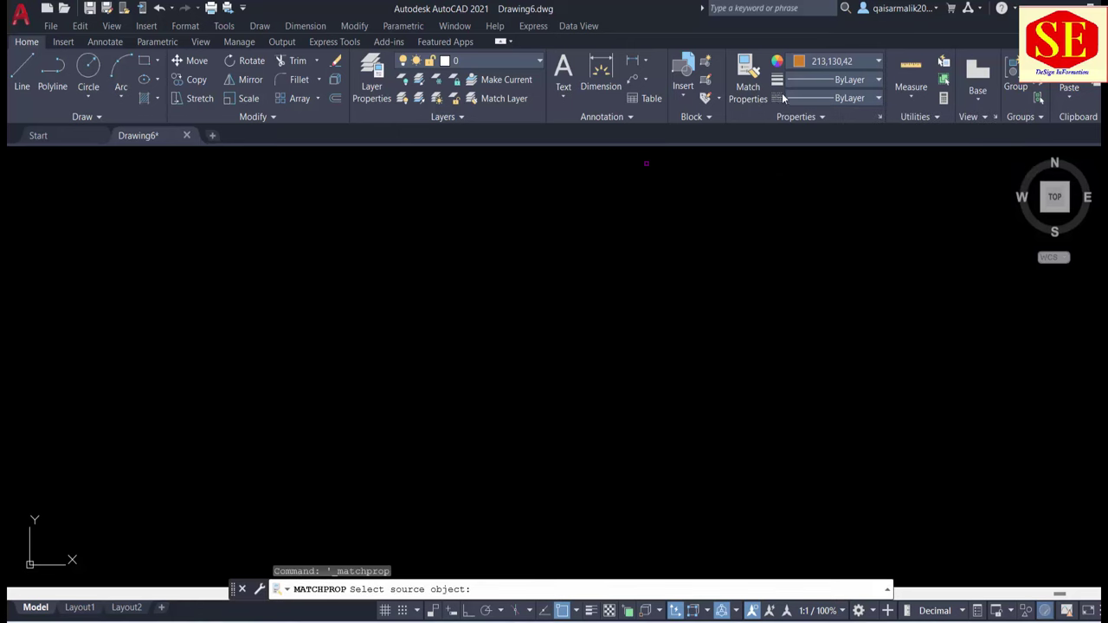
pyautogui.click(815, 99)
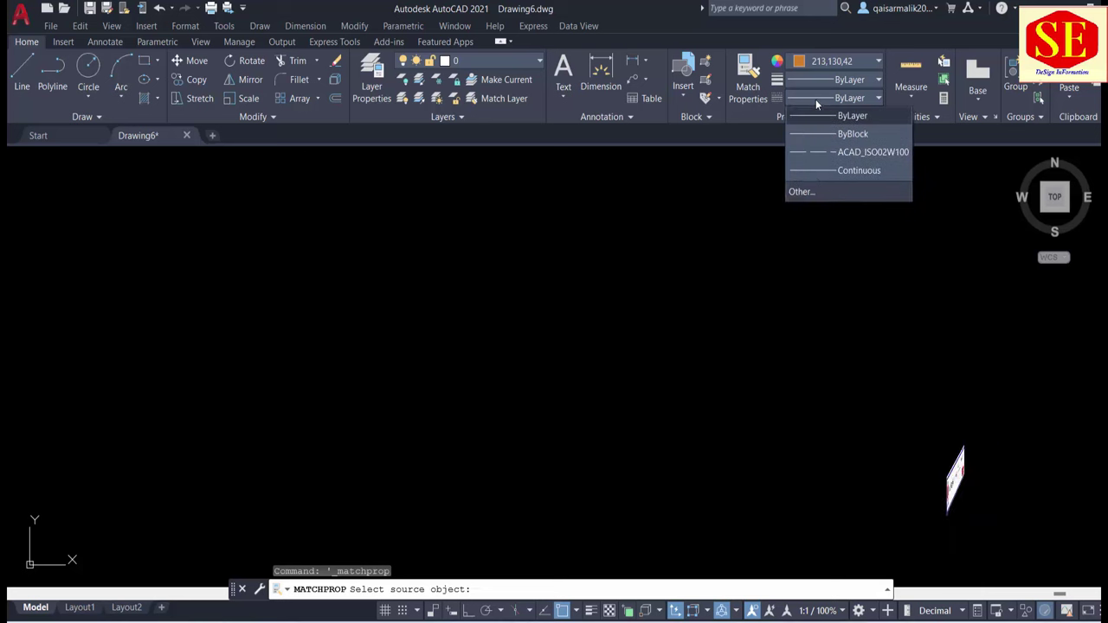
pyautogui.click(792, 188)
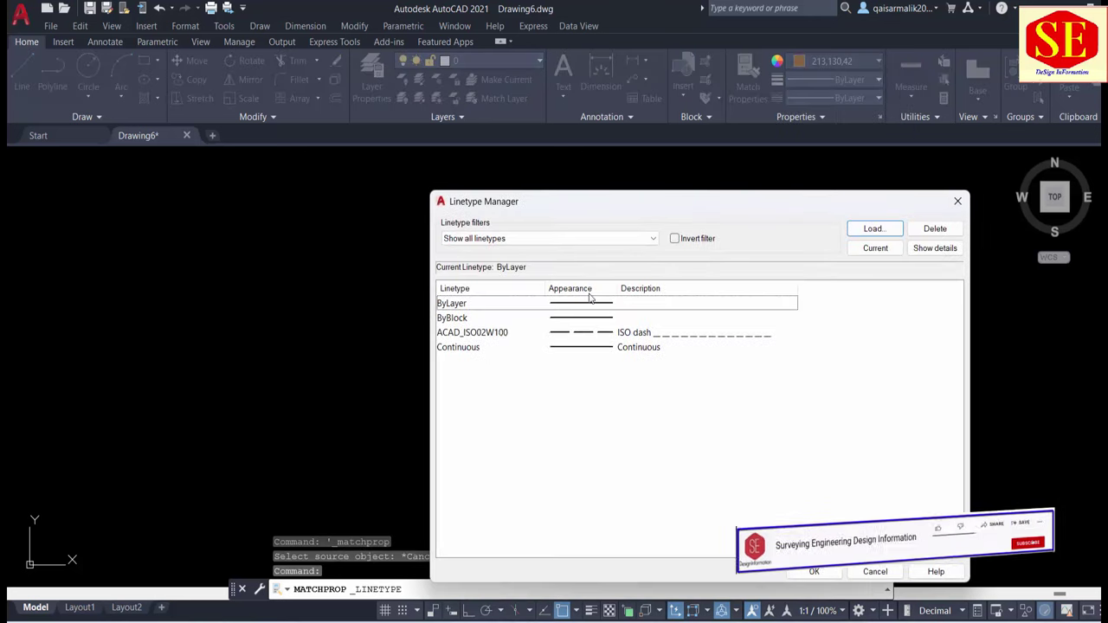
pyautogui.click(871, 229)
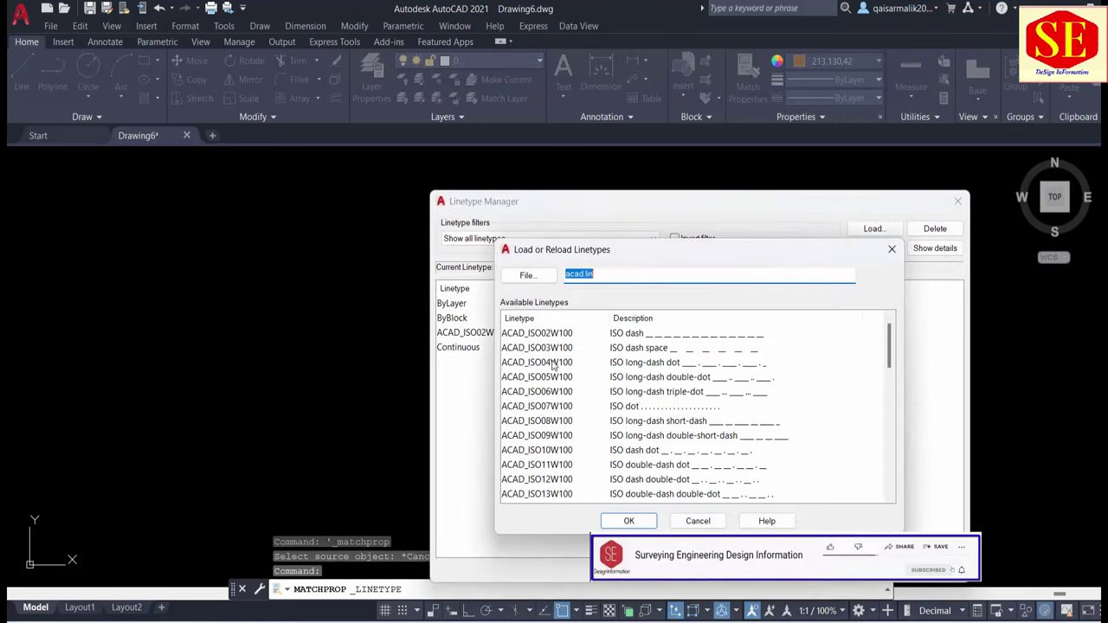
pyautogui.scroll(-3, 609, 430)
pyautogui.scroll(-3, 609, 430)
pyautogui.scroll(-1, 608, 430)
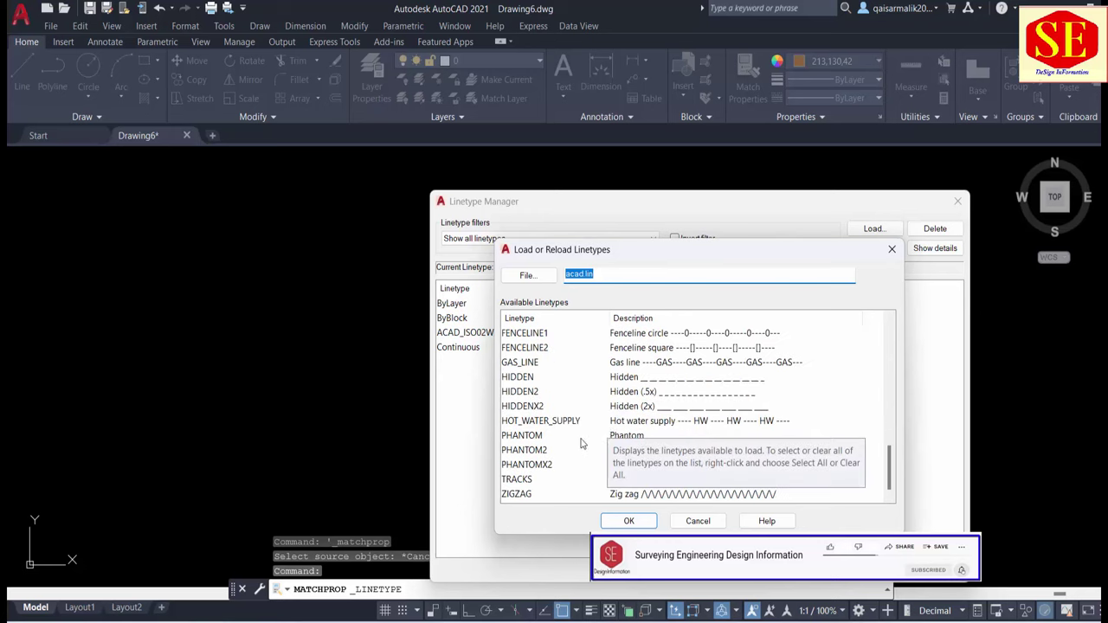
pyautogui.scroll(5, 551, 456)
pyautogui.scroll(3, 551, 456)
pyautogui.scroll(3, 531, 393)
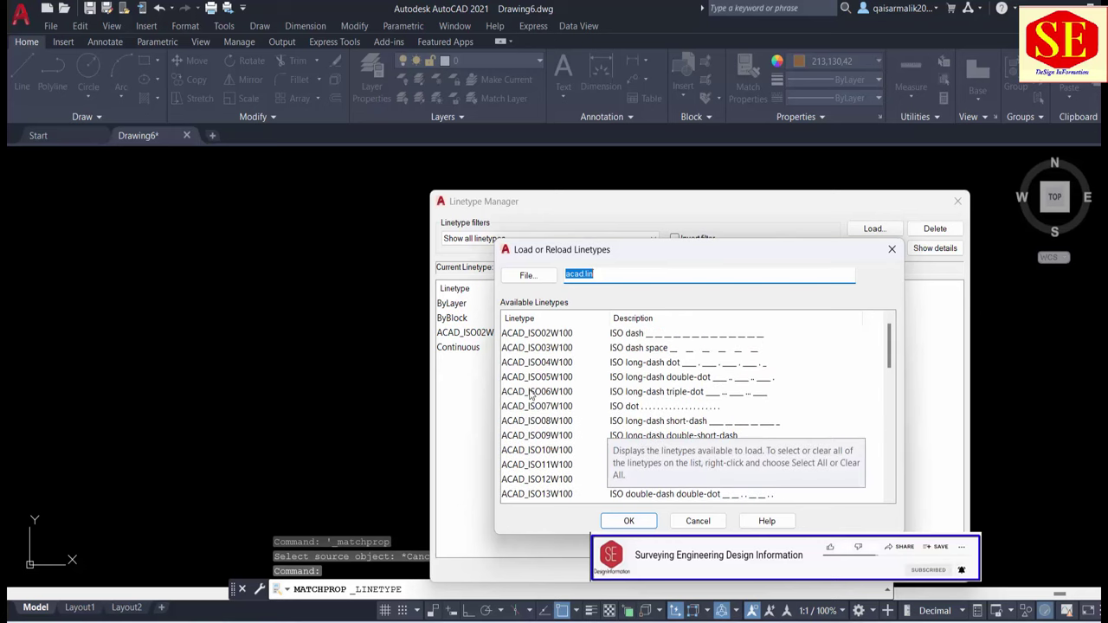
pyautogui.click(520, 339)
pyautogui.hotkey('ctrl', 'a')
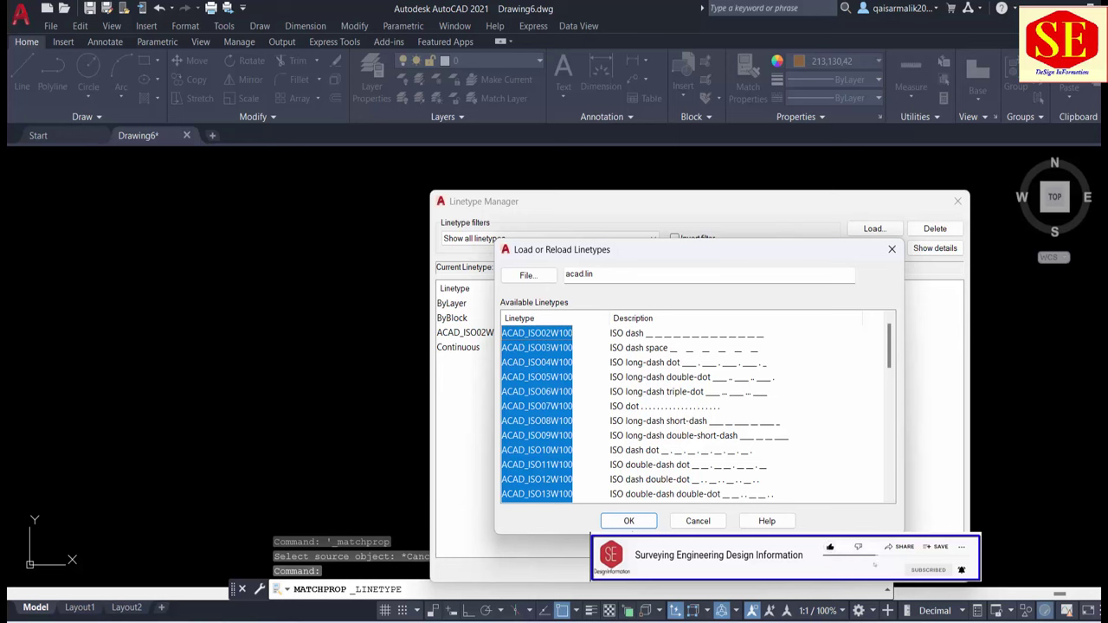
pyautogui.click(628, 520)
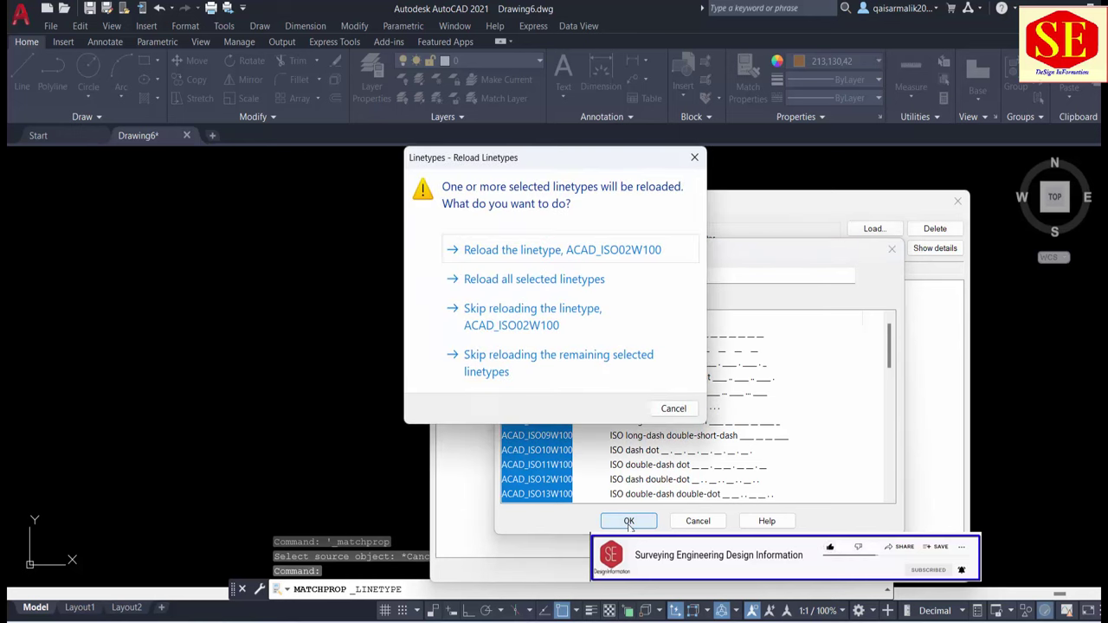
pyautogui.click(511, 278)
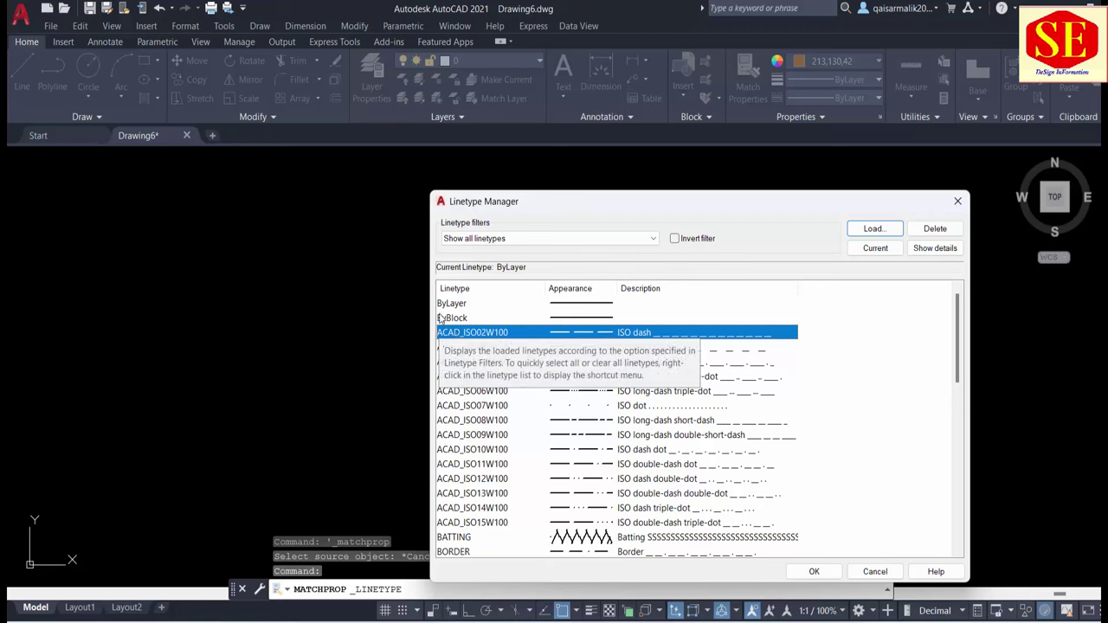
# Review the loaded linetypes from ACAD_ISO08W100 through BORDER, CENTER and CENTER2
pyautogui.click(569, 422)
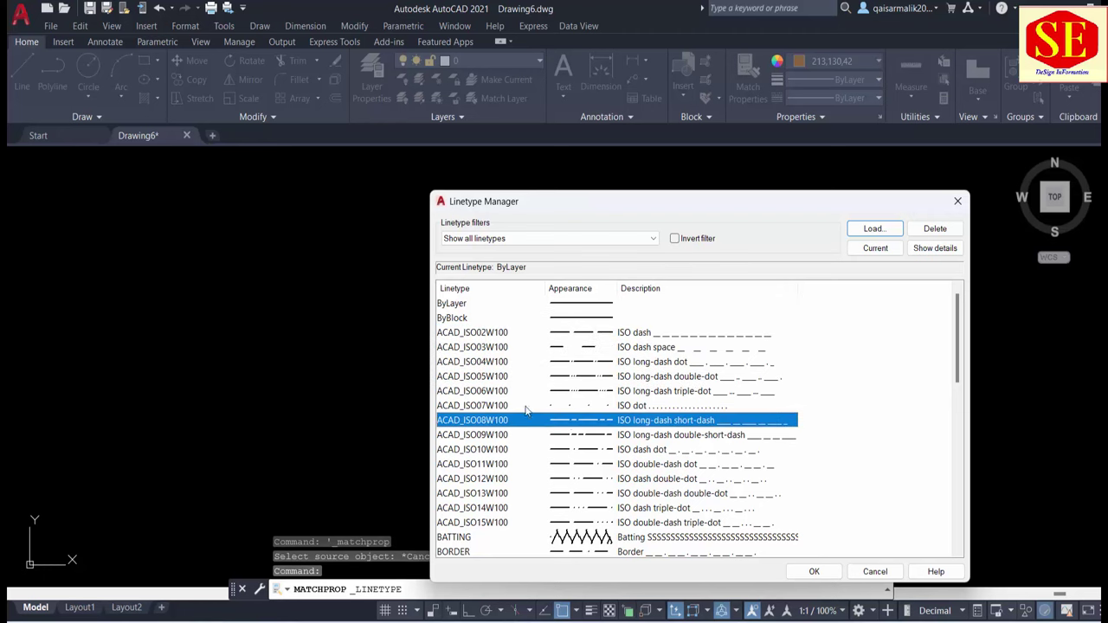
pyautogui.click(466, 464)
pyautogui.scroll(-1, 454, 468)
pyautogui.scroll(-1, 451, 468)
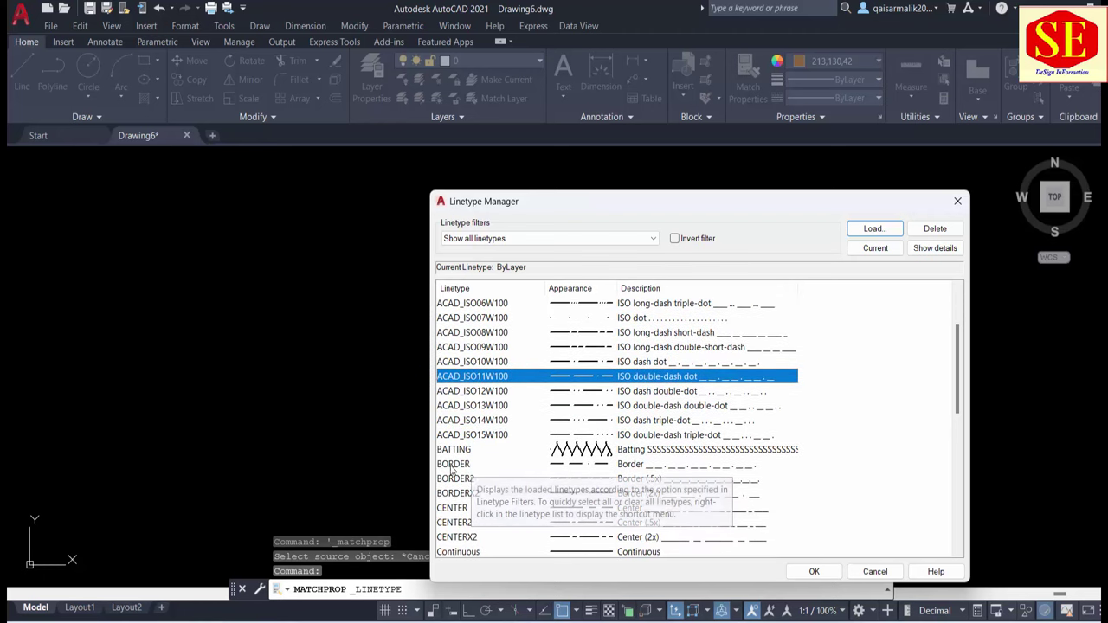
pyautogui.click(456, 451)
pyautogui.click(440, 465)
pyautogui.click(440, 479)
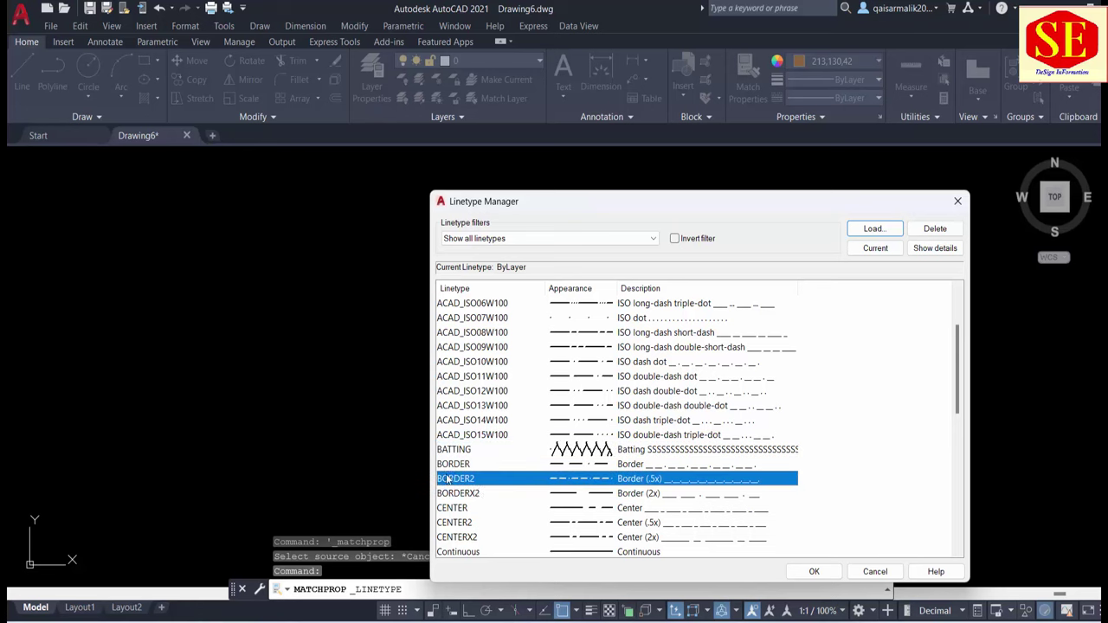
pyautogui.click(457, 493)
pyautogui.click(459, 508)
pyautogui.scroll(-2, 461, 506)
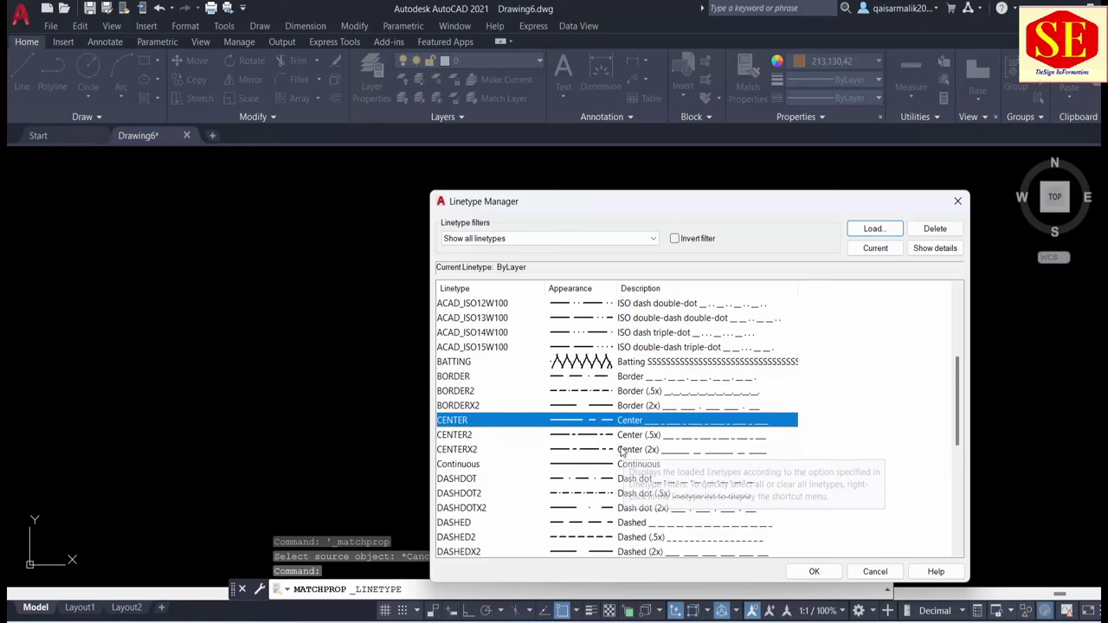
pyautogui.click(465, 437)
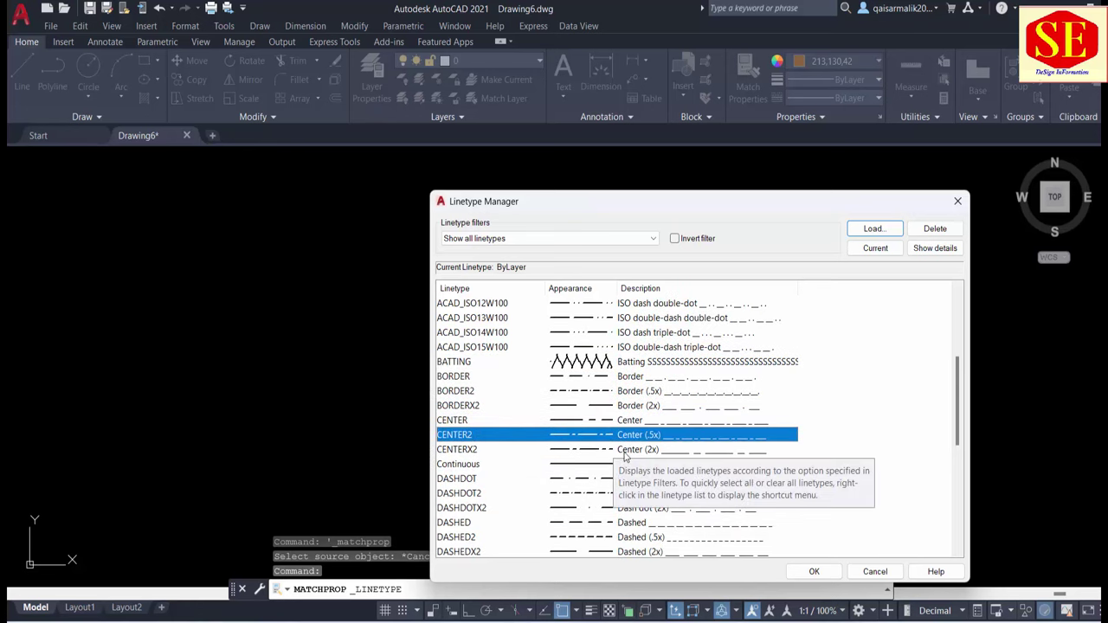
pyautogui.scroll(-2, 584, 429)
pyautogui.scroll(-1, 584, 428)
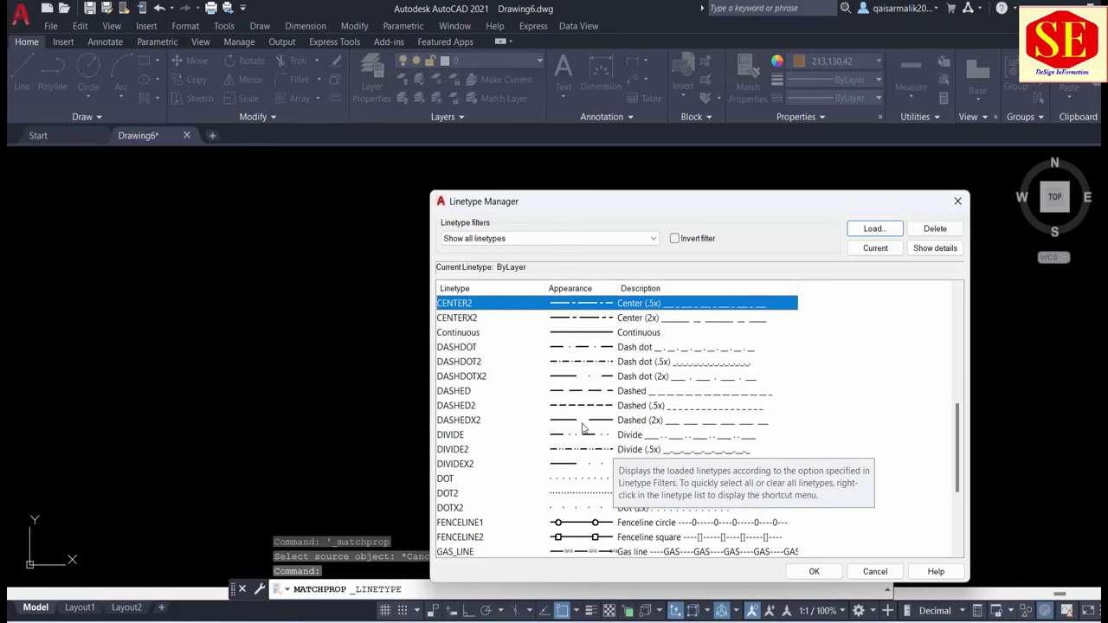
# Try renaming Continuous, dismiss the cannot-rename warning, and return to Excel
pyautogui.click(452, 336)
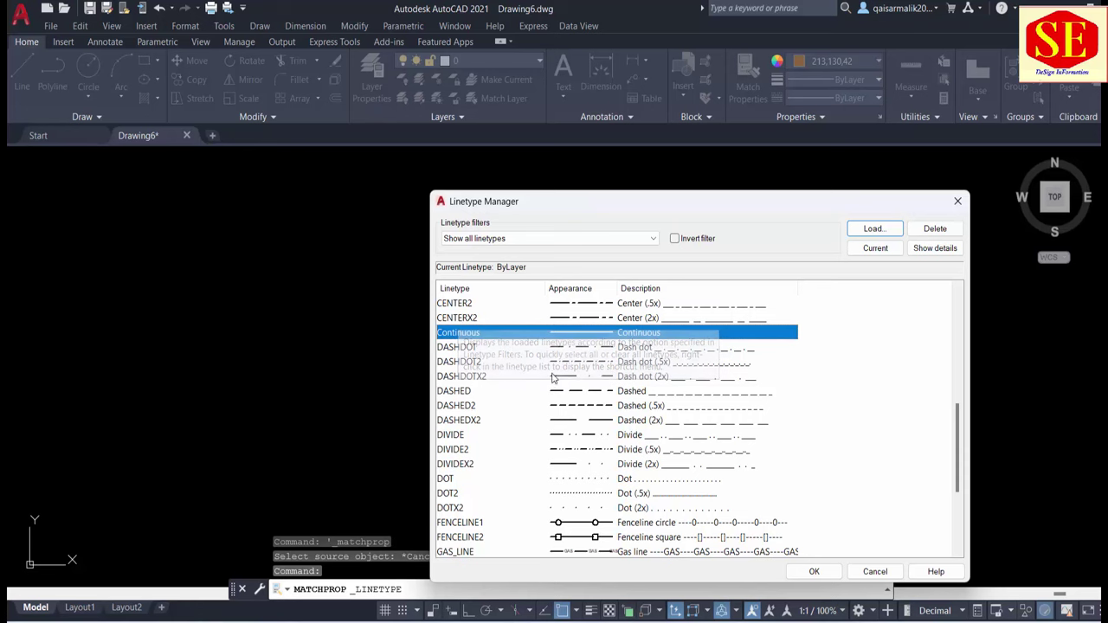
pyautogui.click(458, 336)
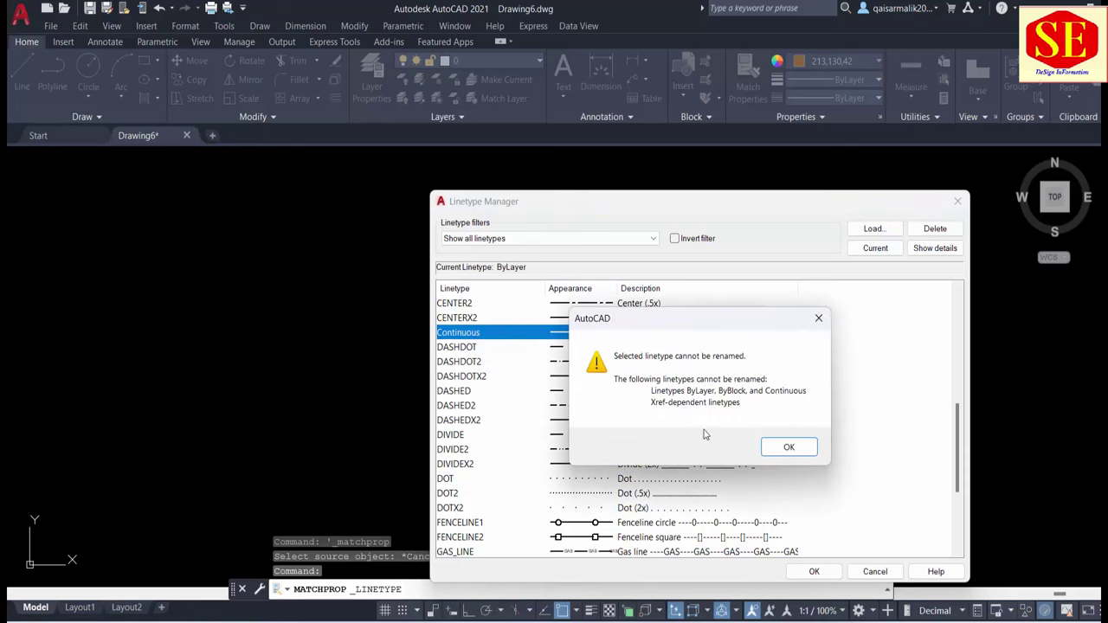
pyautogui.click(789, 449)
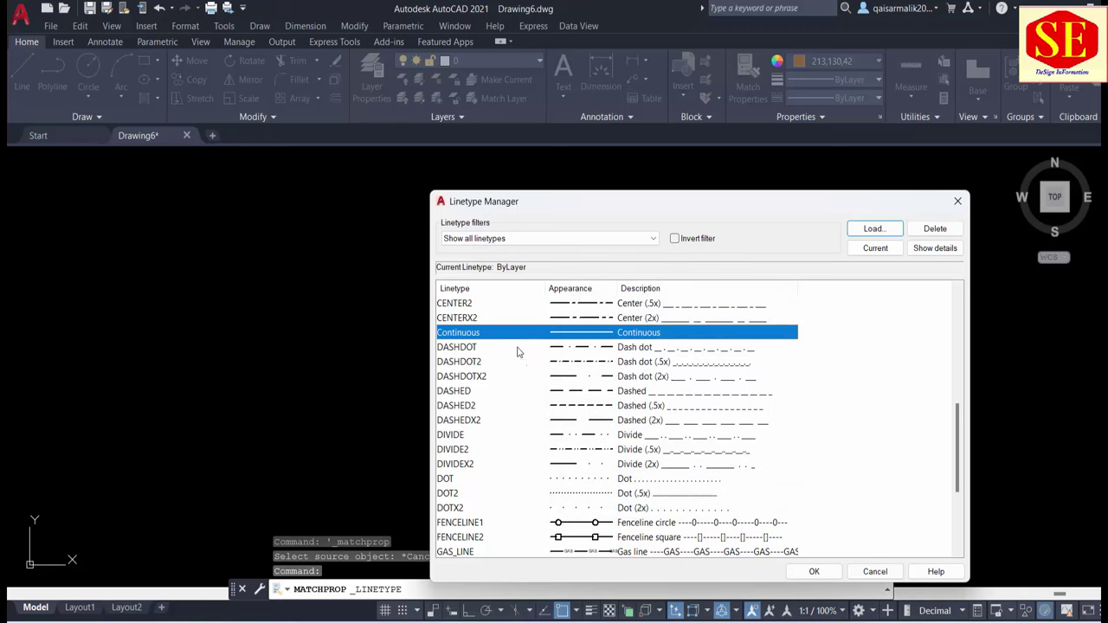
pyautogui.scroll(-1, 502, 443)
pyautogui.scroll(-1, 502, 468)
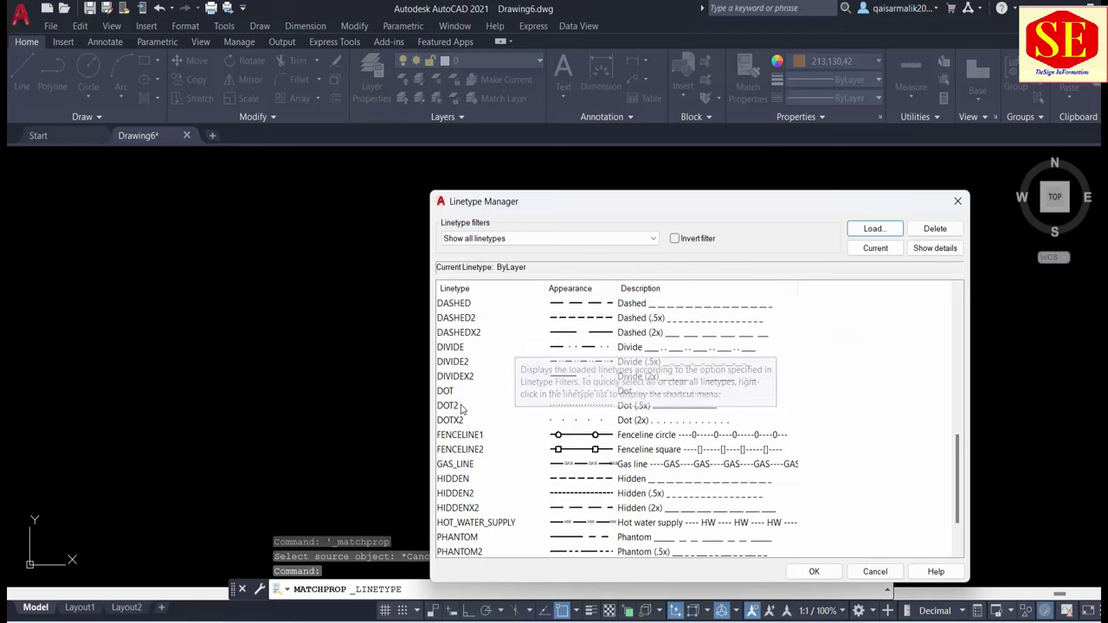
pyautogui.scroll(3, 478, 338)
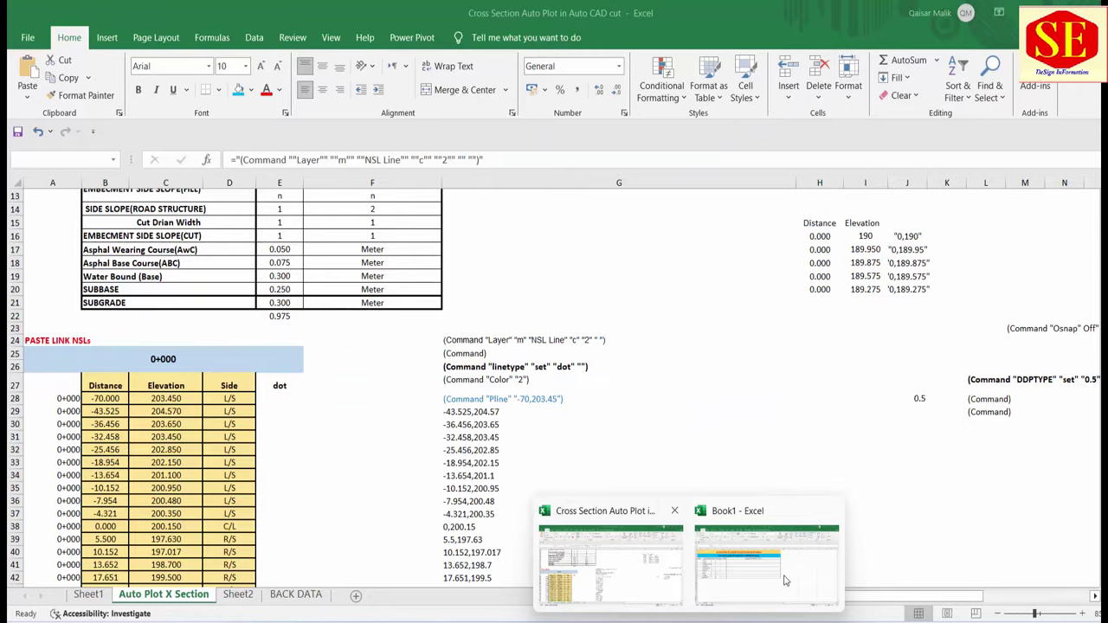
pyautogui.click(750, 560)
# Enter CONTINUOUS in D6 and DOT in D7, widening column D so CONTINUOUS fits
pyautogui.click(219, 272)
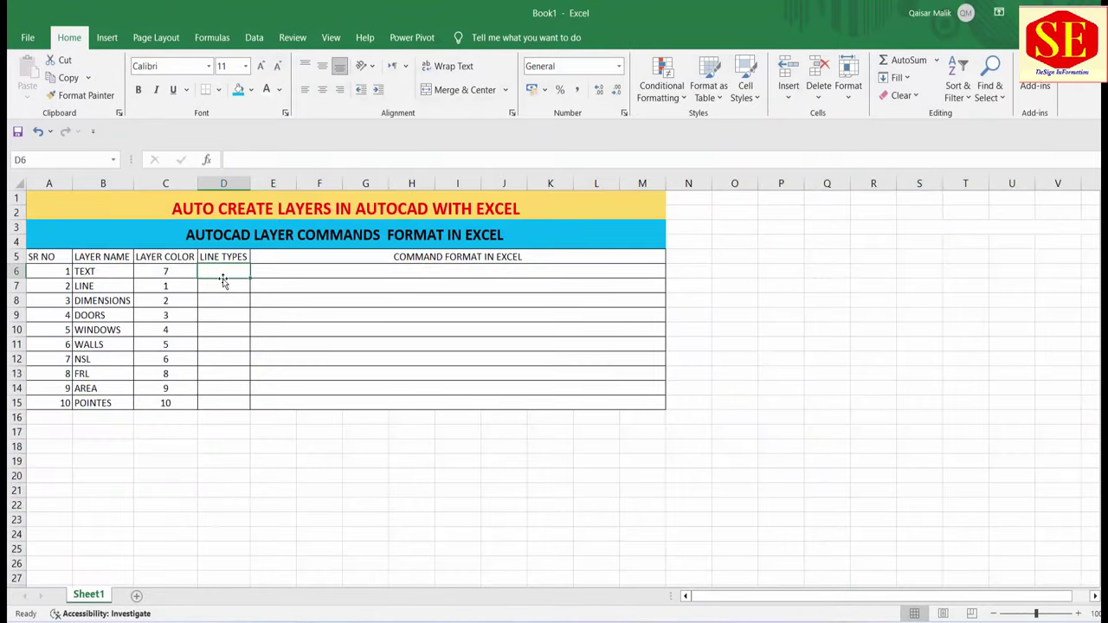
pyautogui.write('C')
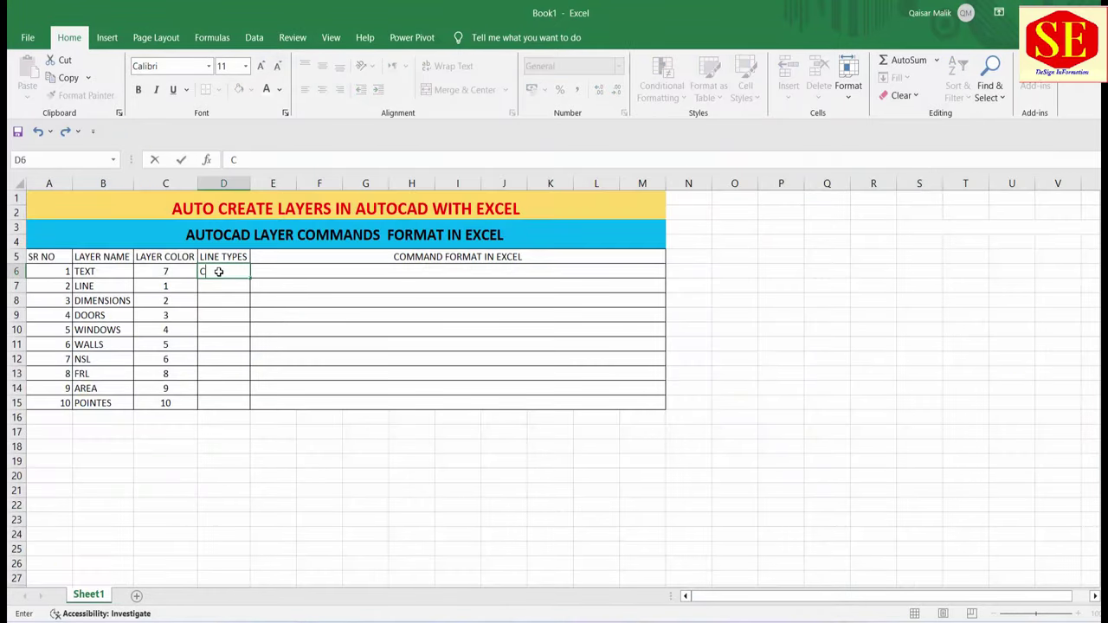
pyautogui.write('ONTIN')
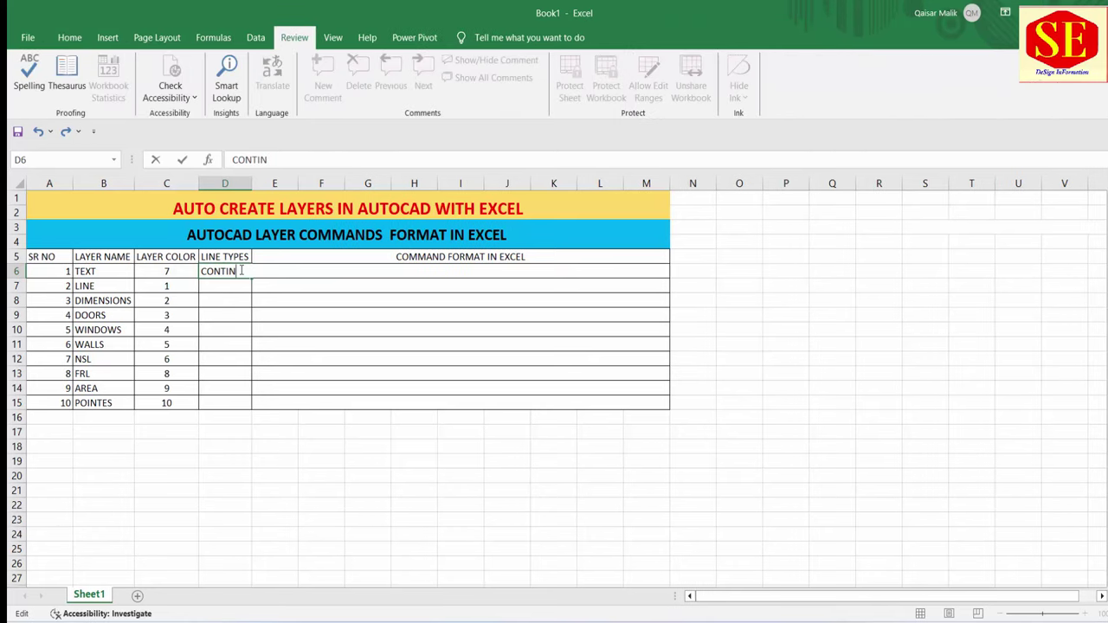
pyautogui.write('UOUS')
pyautogui.press('Return')
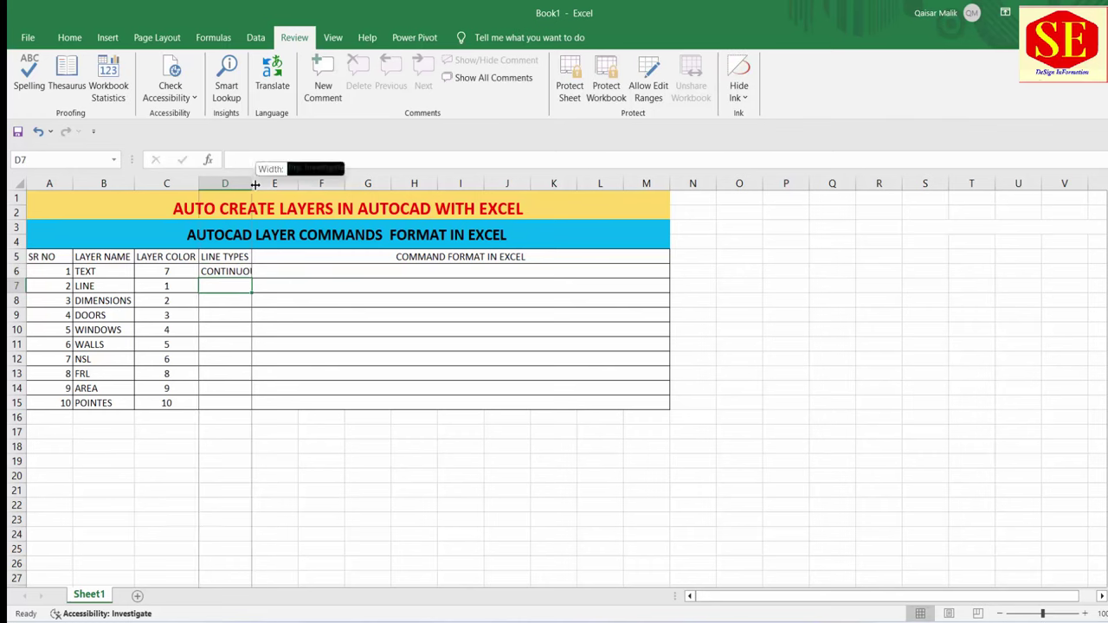
pyautogui.moveTo(255, 185); pyautogui.dragTo(264, 185)
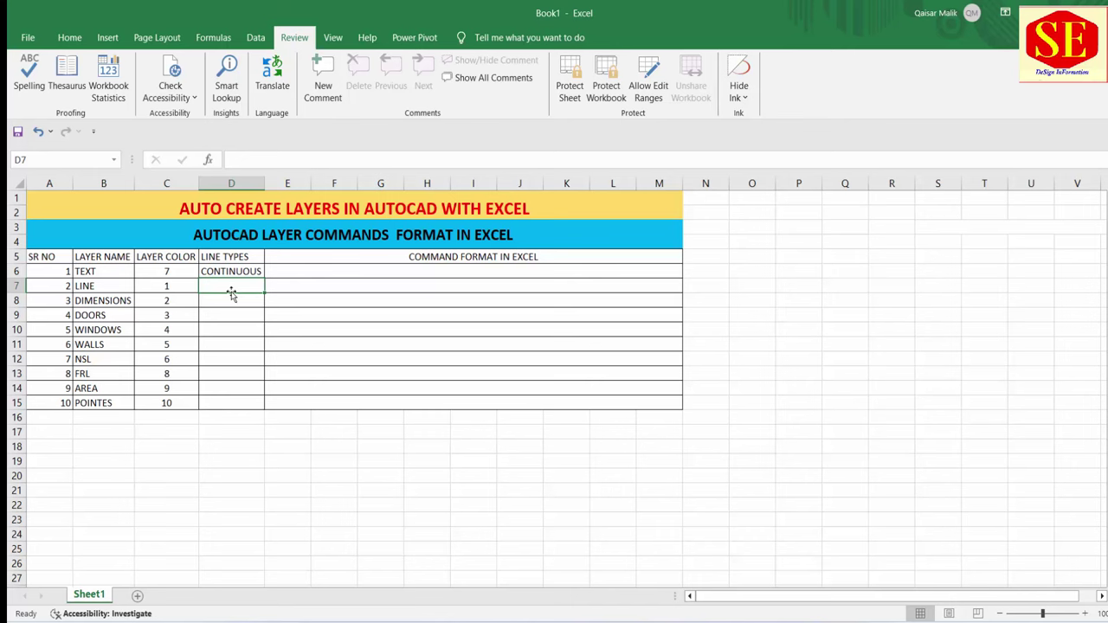
pyautogui.write('DOT')
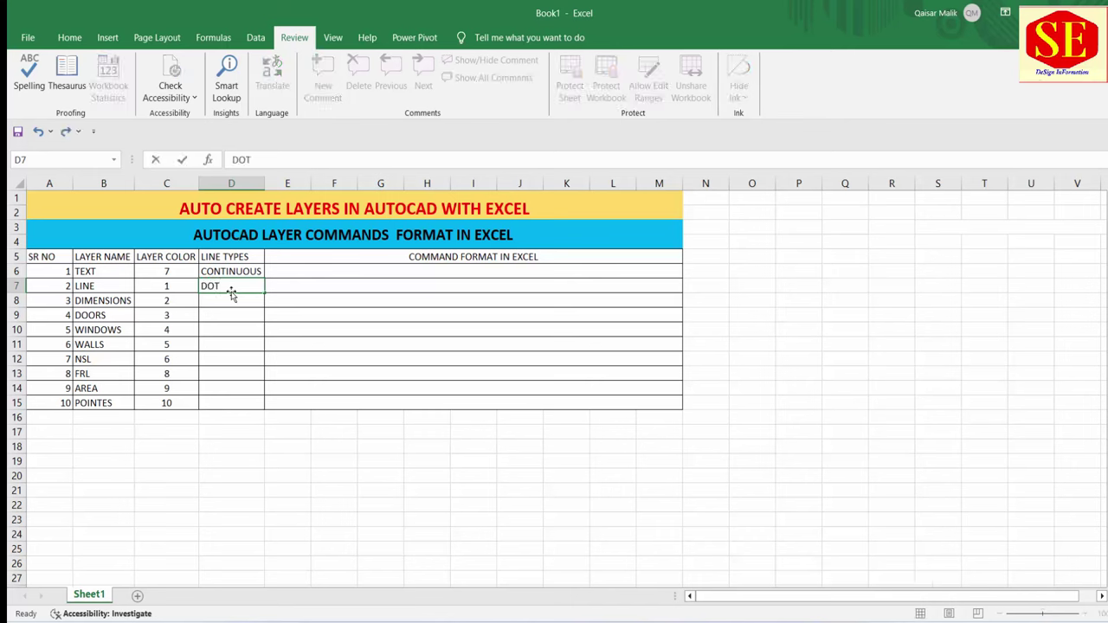
pyautogui.press('Return')
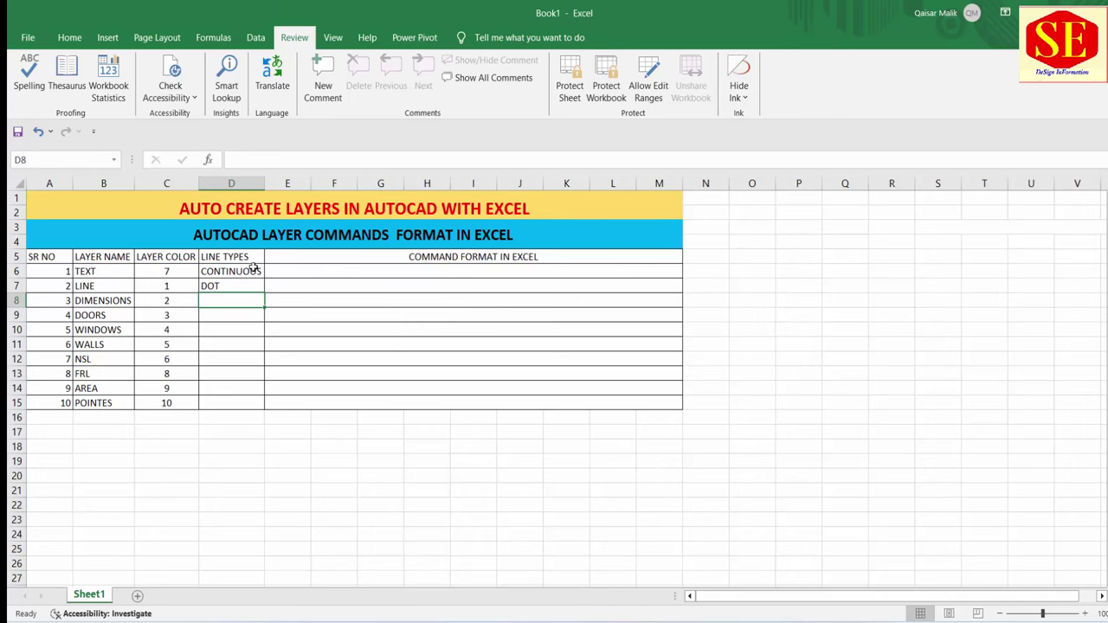
# Copy CONTINUOUS from D6 and paste it into D8 through D11
pyautogui.click(255, 268)
pyautogui.rightClick(252, 273)
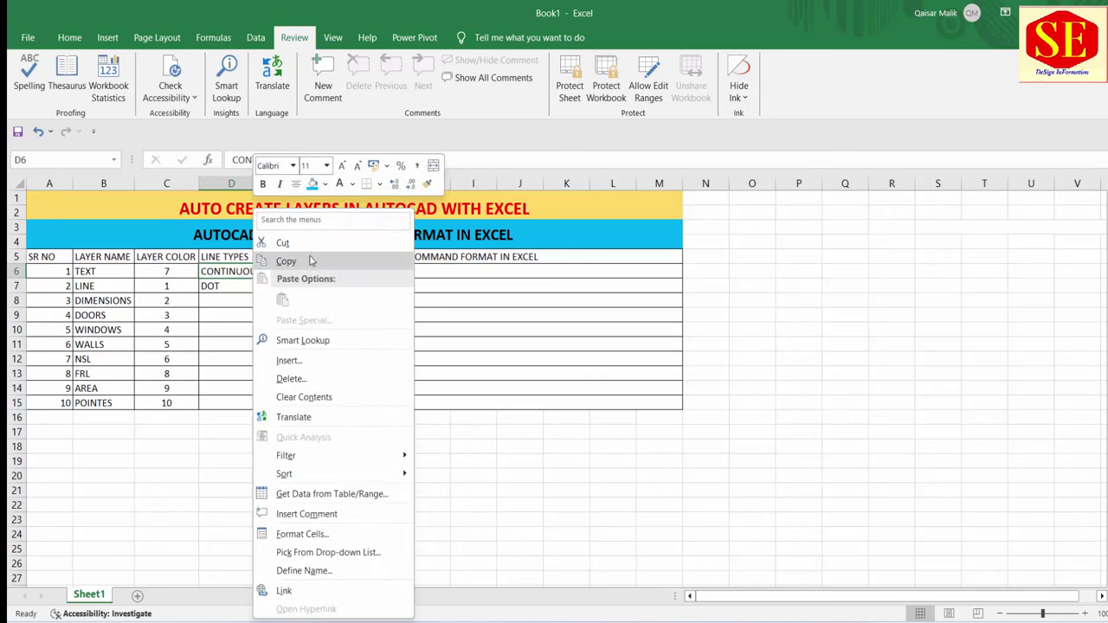
pyautogui.click(298, 259)
pyautogui.rightClick(219, 301)
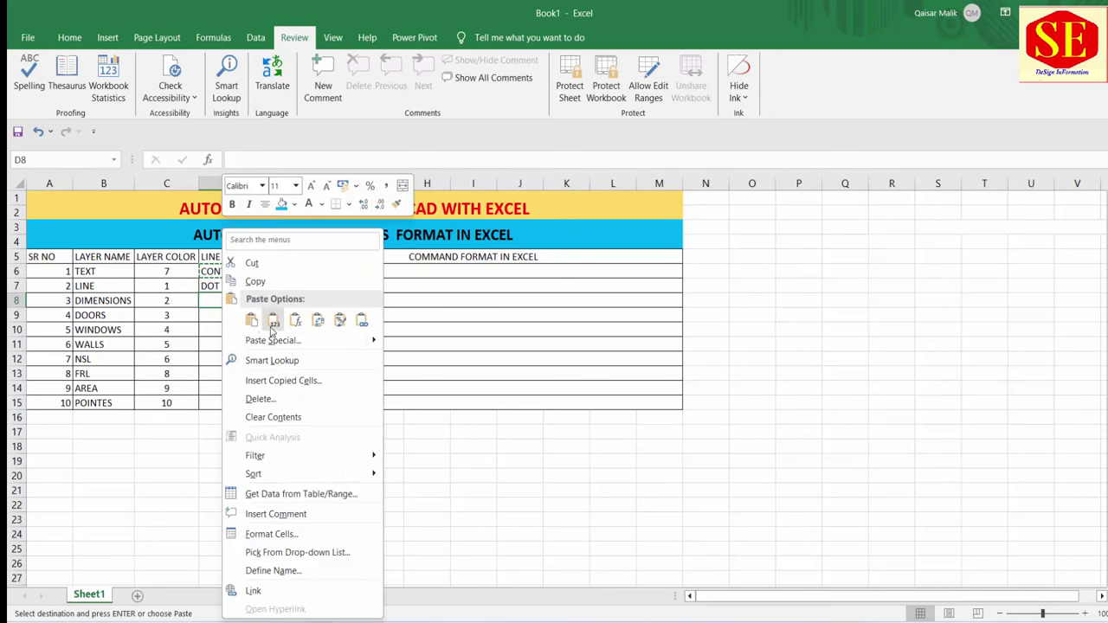
pyautogui.click(256, 322)
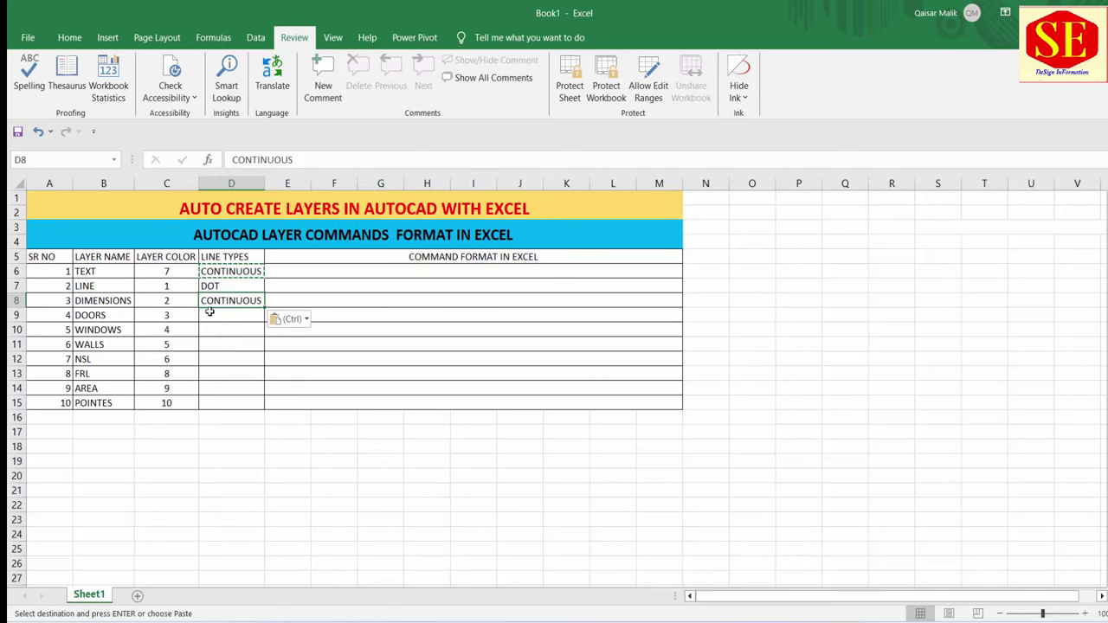
pyautogui.click(212, 316)
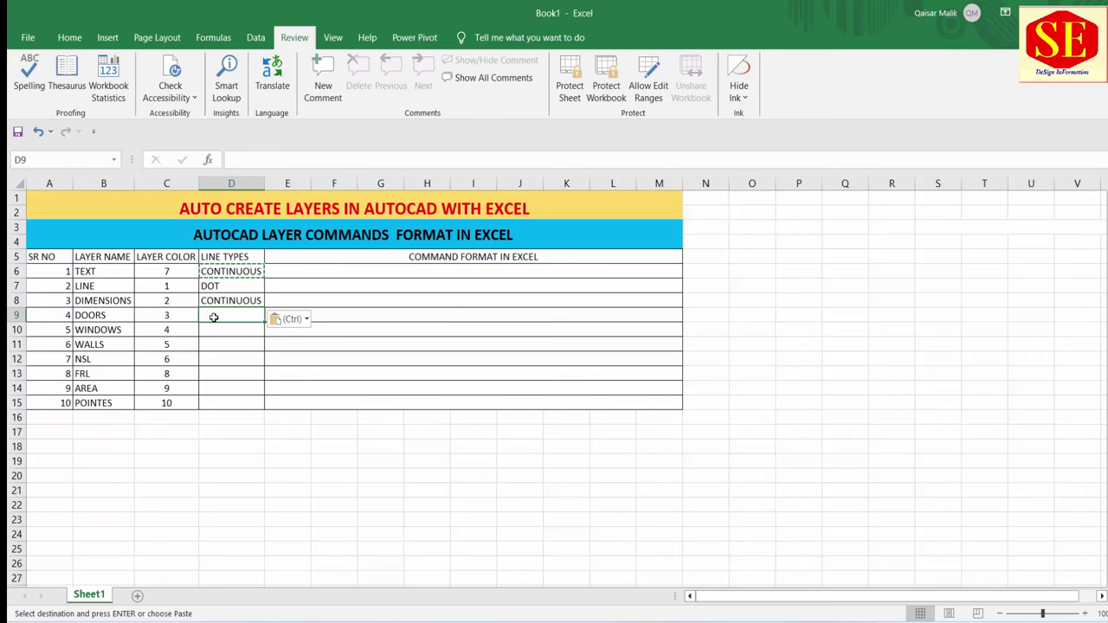
pyautogui.rightClick(214, 318)
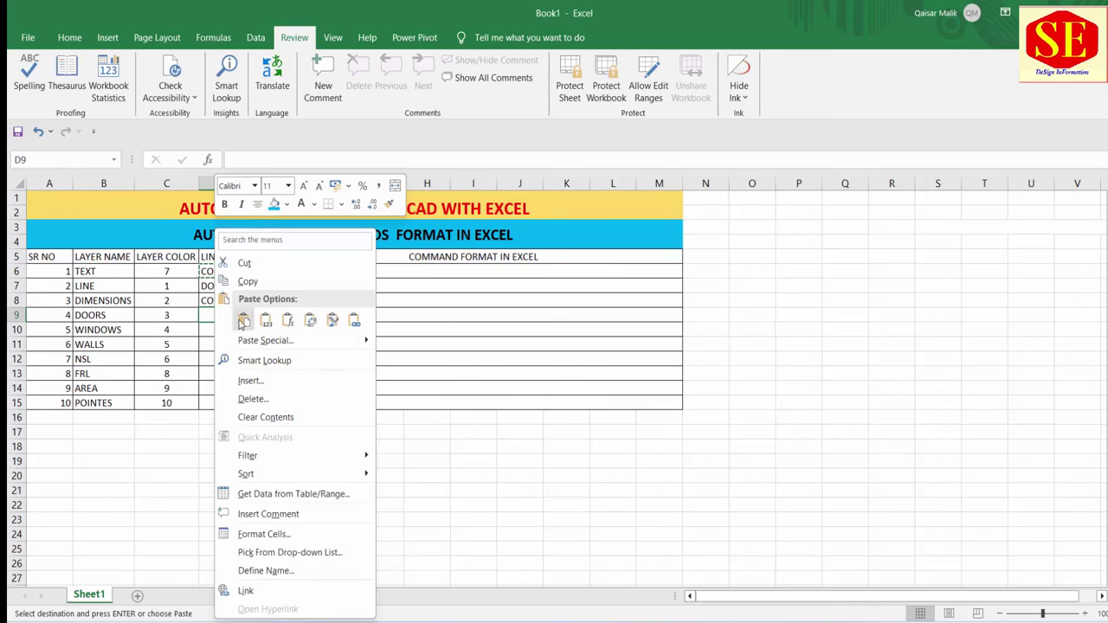
pyautogui.click(240, 320)
pyautogui.click(217, 326)
pyautogui.rightClick(218, 327)
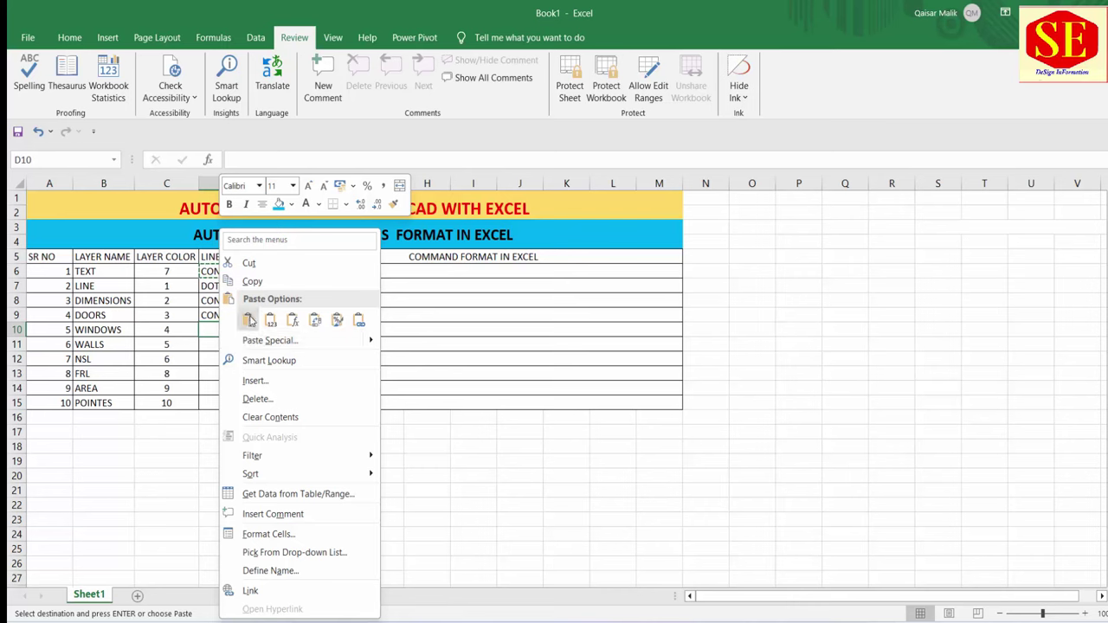
pyautogui.click(250, 315)
pyautogui.click(218, 344)
pyautogui.rightClick(218, 344)
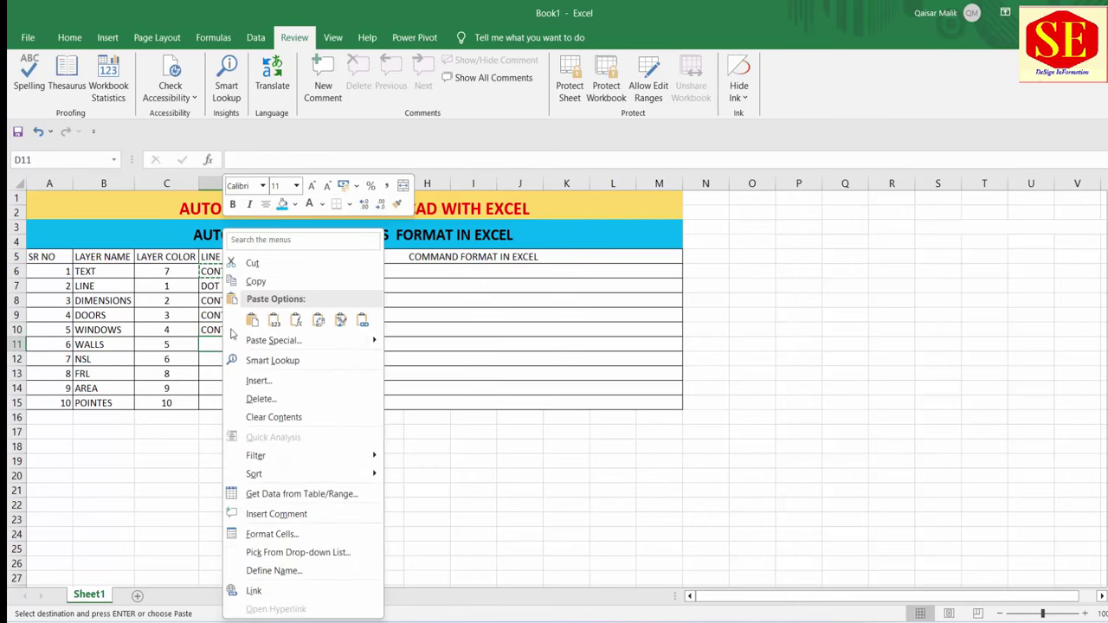
pyautogui.click(251, 322)
# Enter CENTER as the NSL line type in D12
pyautogui.click(211, 356)
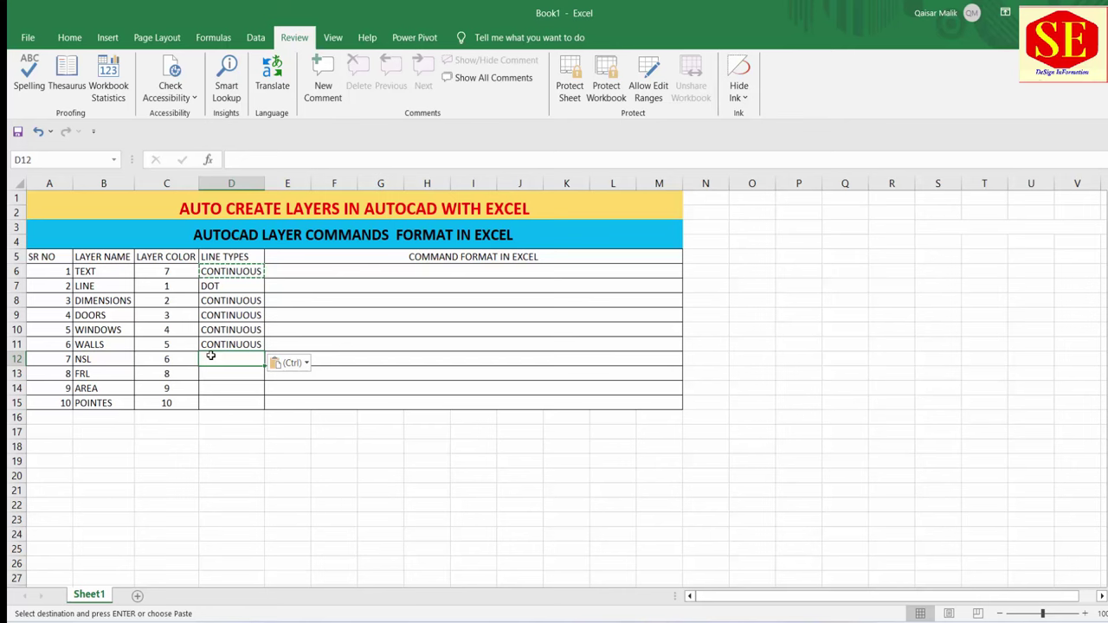
pyautogui.write('cEN')
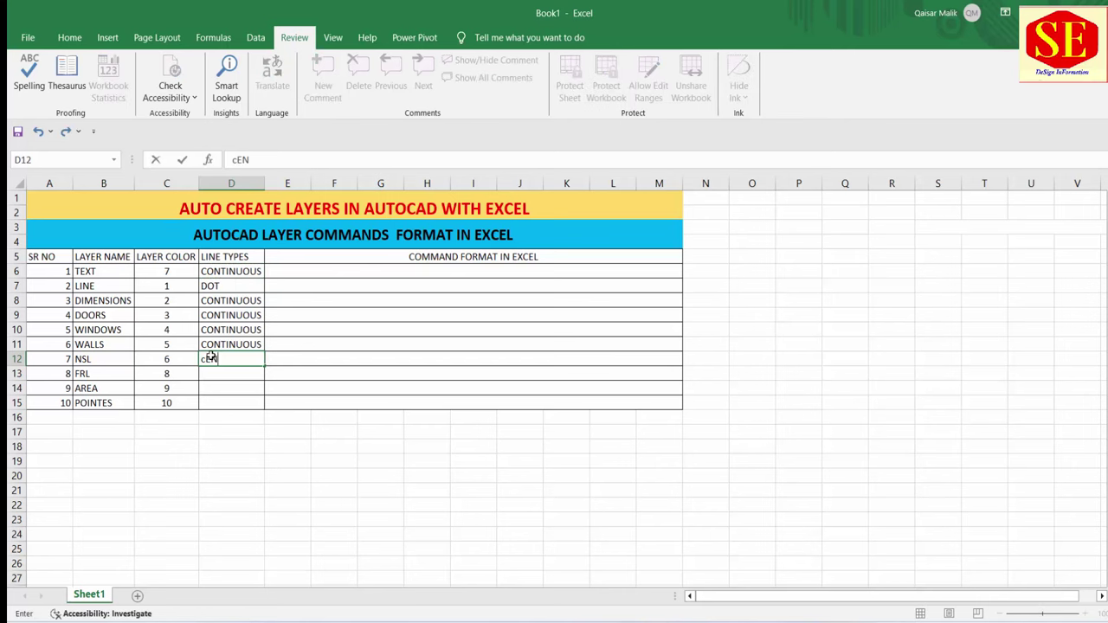
pyautogui.write('TER')
pyautogui.click(206, 359)
pyautogui.press('BackSpace')
pyautogui.write('C')
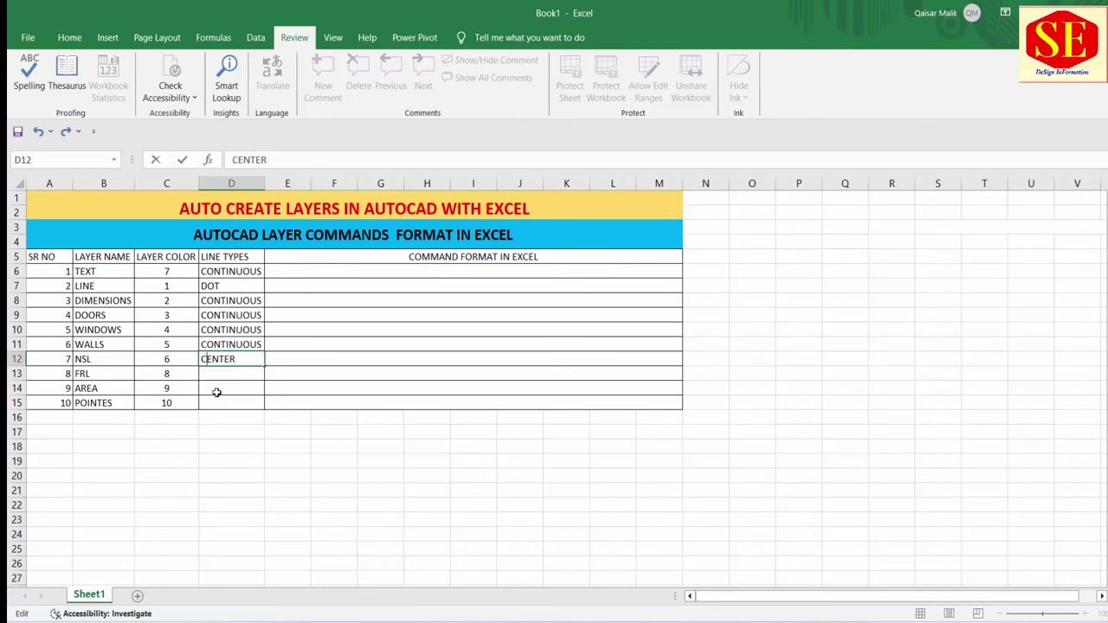
pyautogui.press('Return')
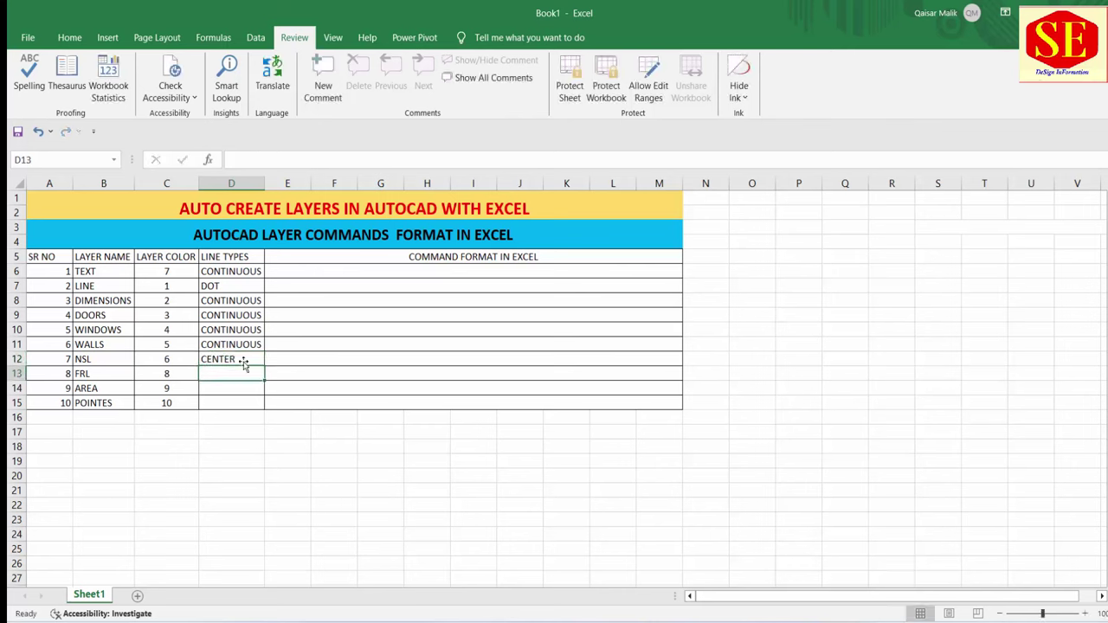
# Paste CONTINUOUS into D13 and D14 for FRL and AREA, then cancel the copy
pyautogui.click(232, 329)
pyautogui.rightClick(232, 329)
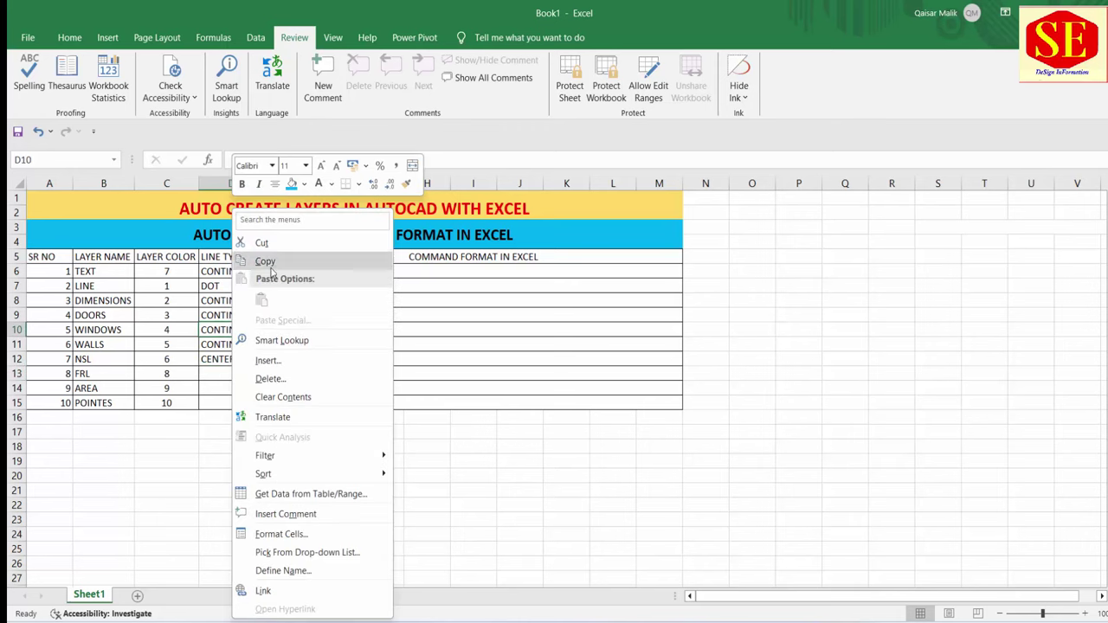
pyautogui.click(265, 261)
pyautogui.click(230, 374)
pyautogui.rightClick(232, 374)
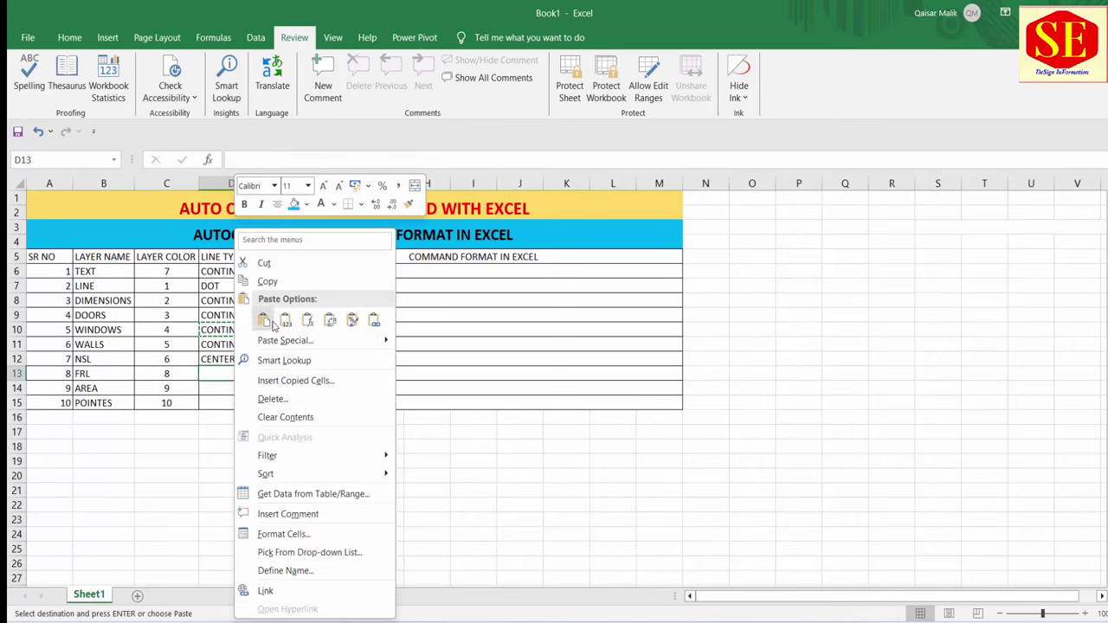
pyautogui.click(264, 320)
pyautogui.click(232, 387)
pyautogui.rightClick(232, 384)
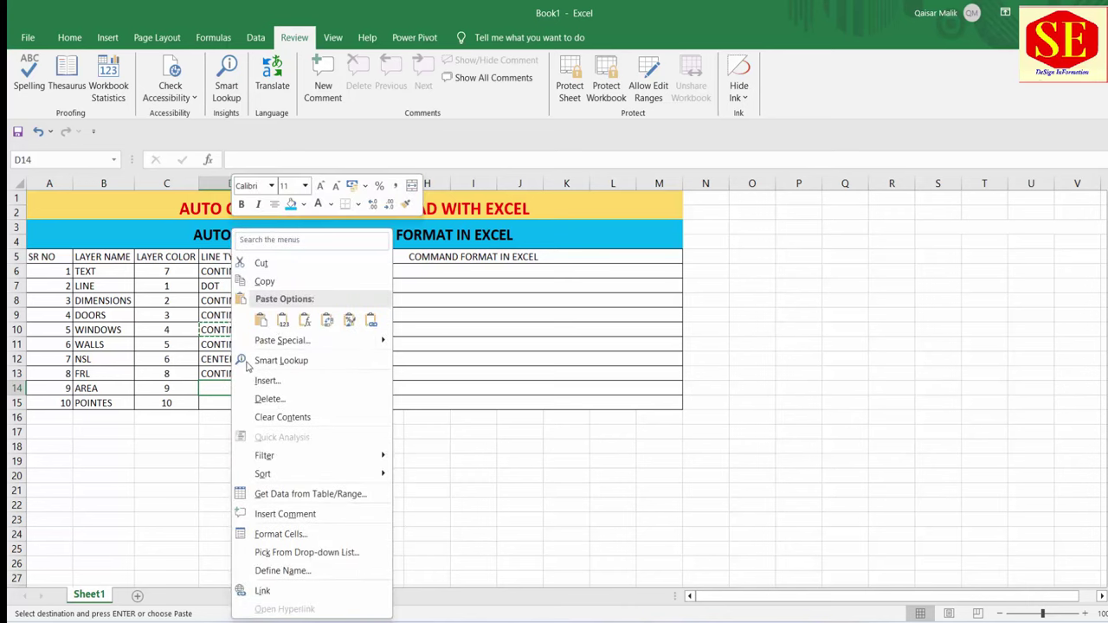
pyautogui.click(261, 321)
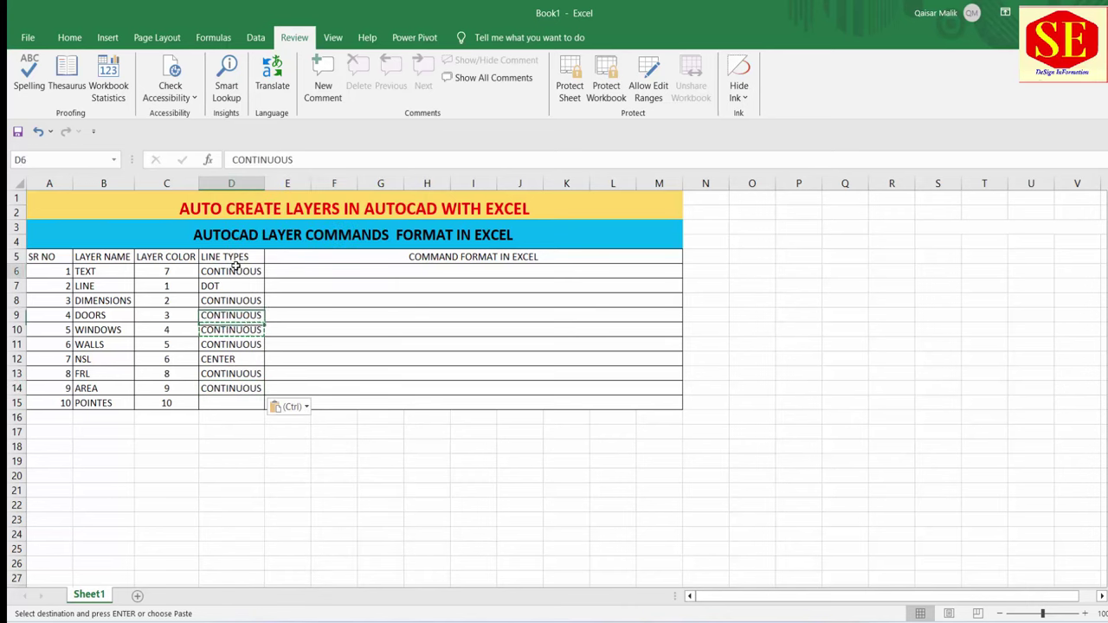
pyautogui.moveTo(248, 268); pyautogui.dragTo(237, 375)
pyautogui.press('Escape')
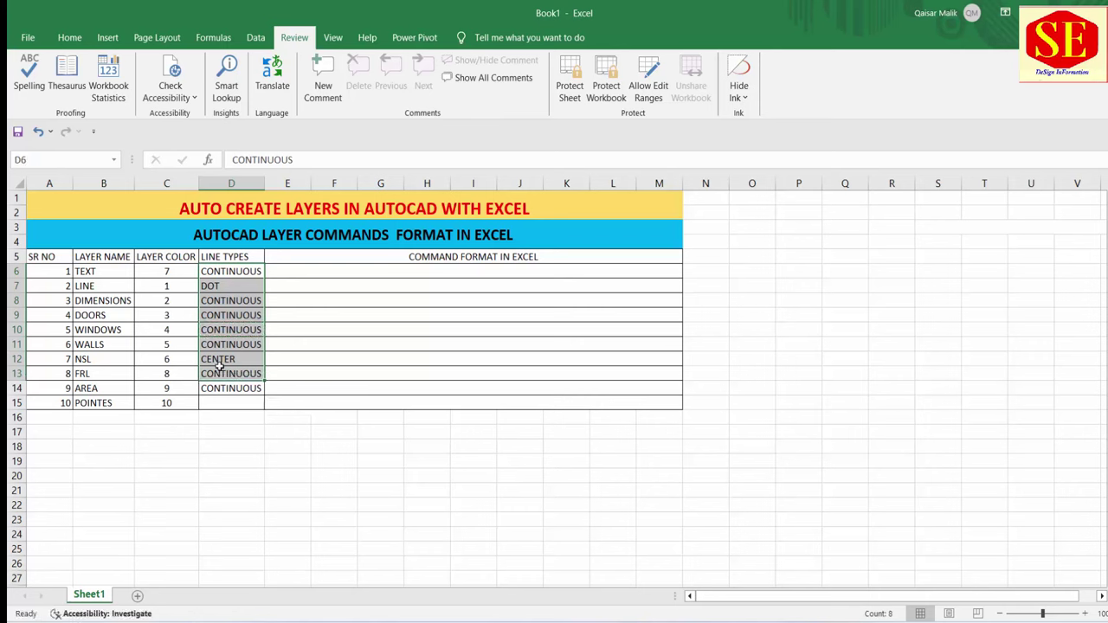
pyautogui.click(350, 273)
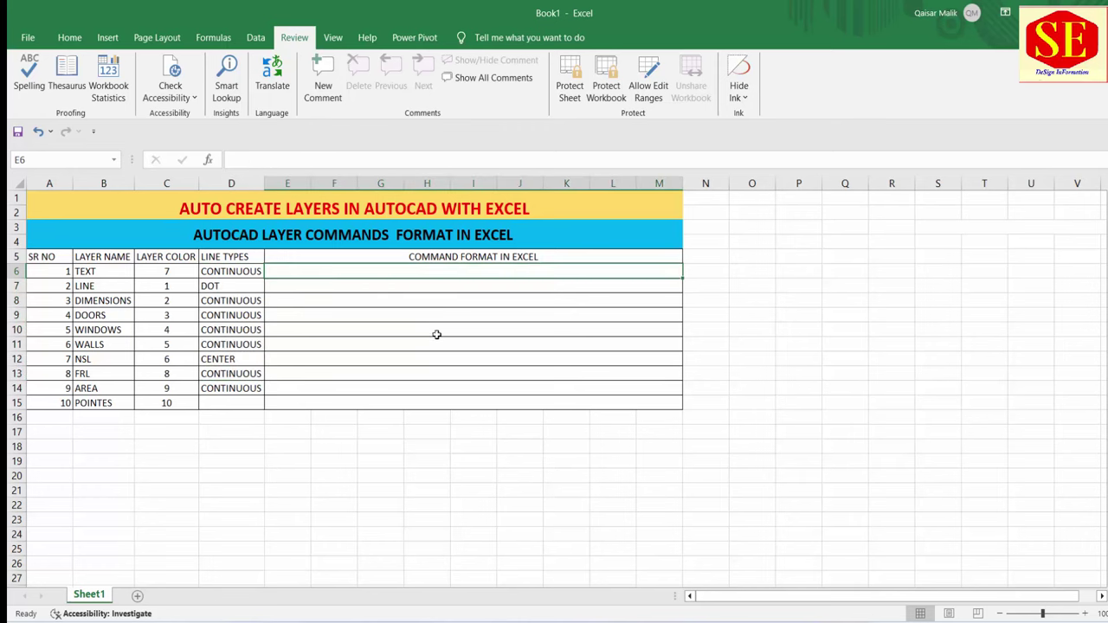
# Write an E6 formula with doubled quotes displaying (Command "layer" "m" "TEXT" "c" "7" " ")
pyautogui.write('=')
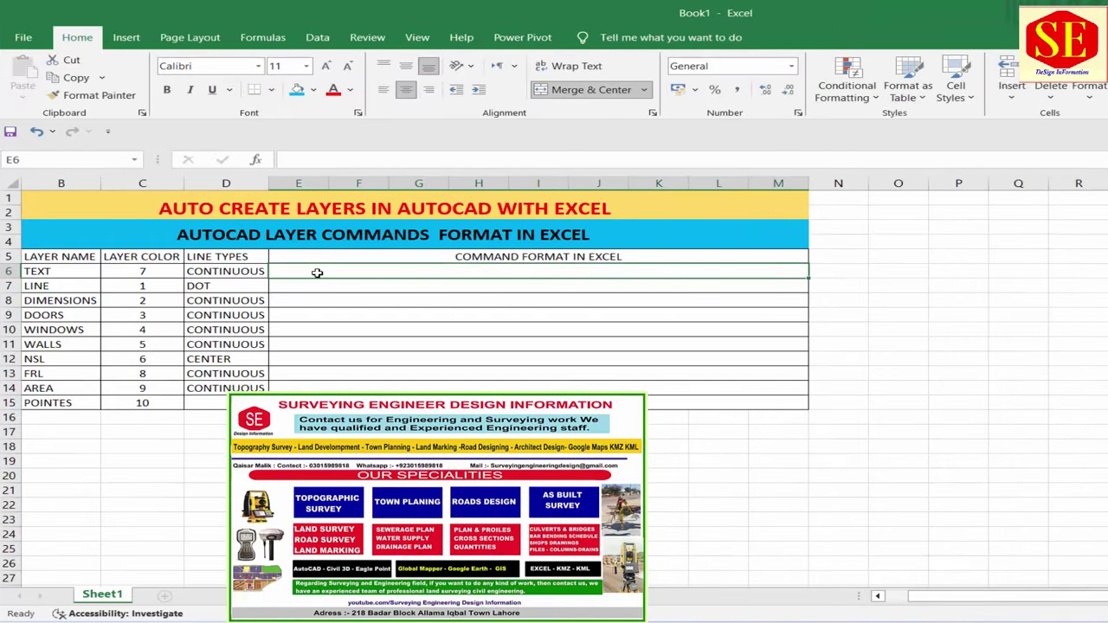
pyautogui.write('=')
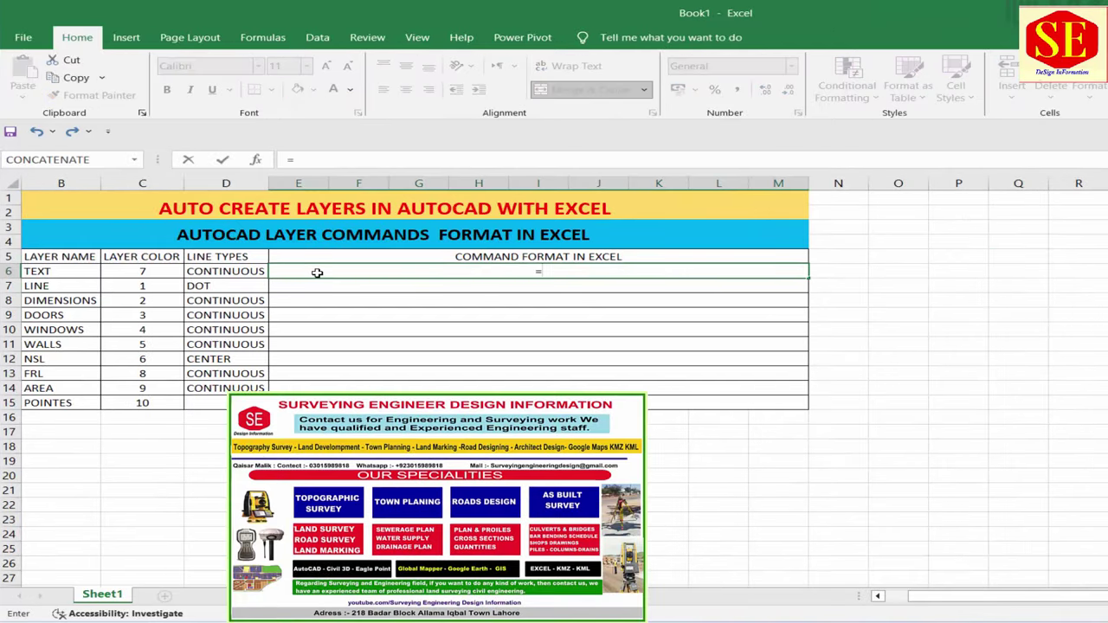
pyautogui.write('"')
pyautogui.write('(')
pyautogui.press('capslock')
pyautogui.write('Comman')
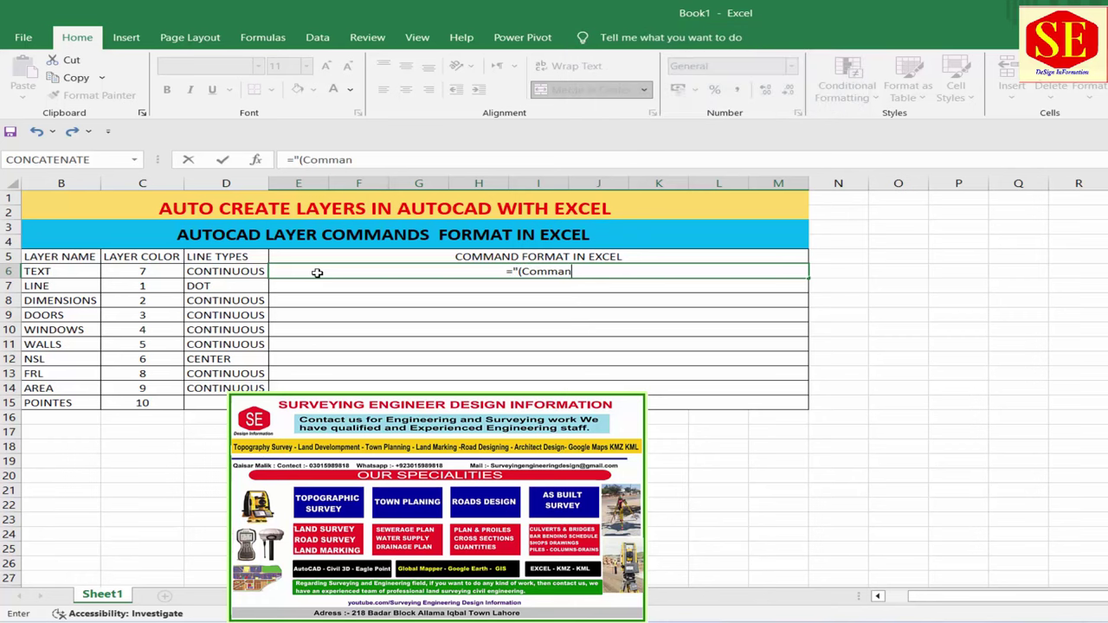
pyautogui.write('d')
pyautogui.write(' ""')
pyautogui.write('la')
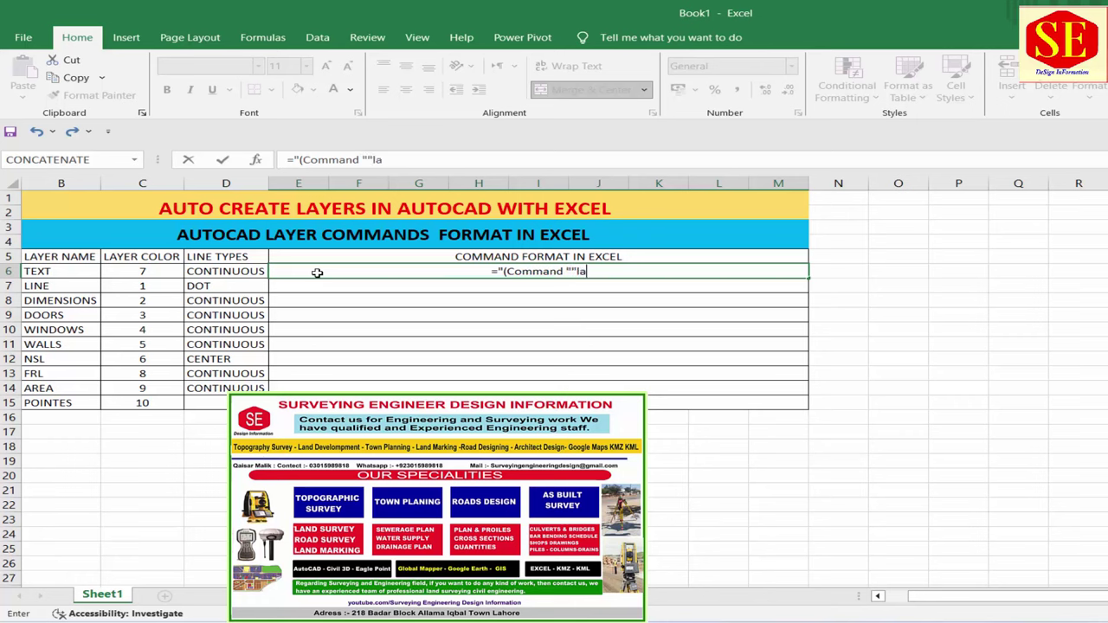
pyautogui.write('yer')
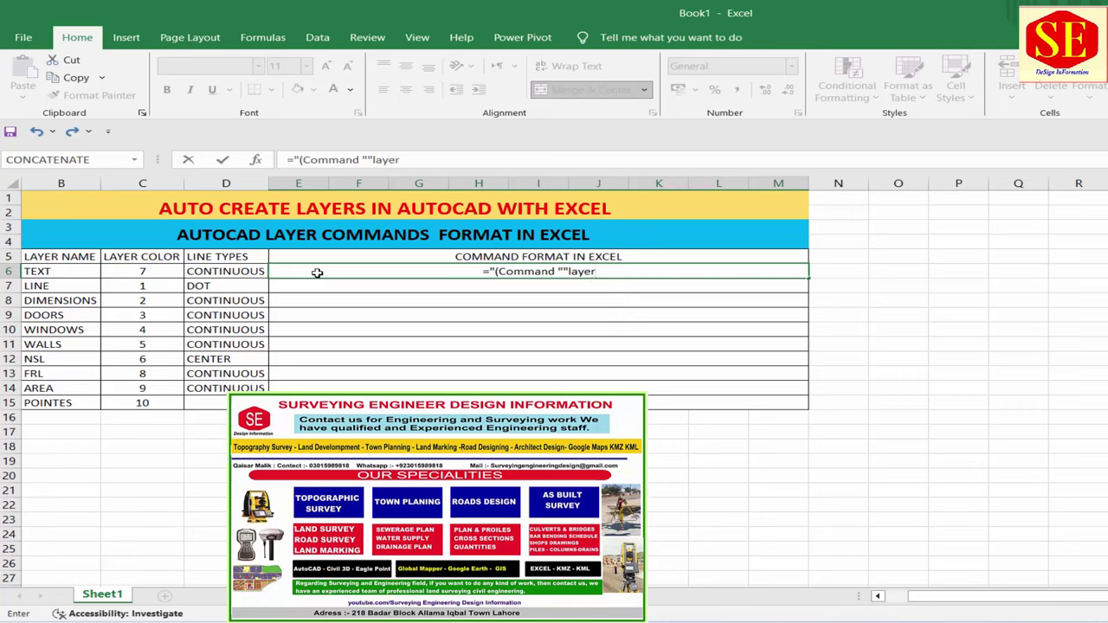
pyautogui.write('""')
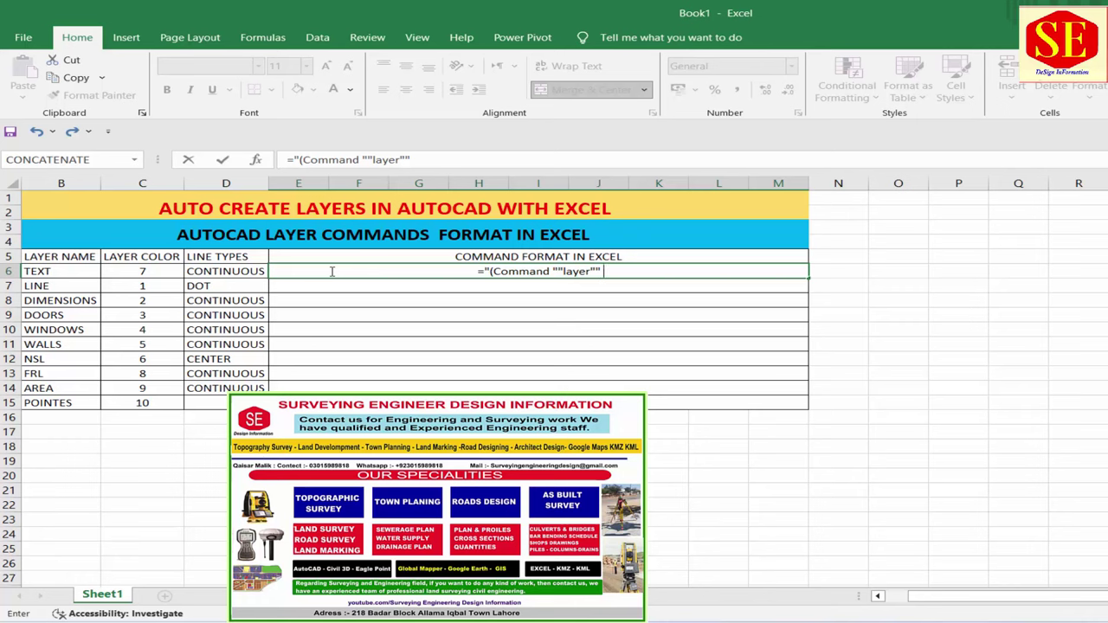
pyautogui.write(' ""m')
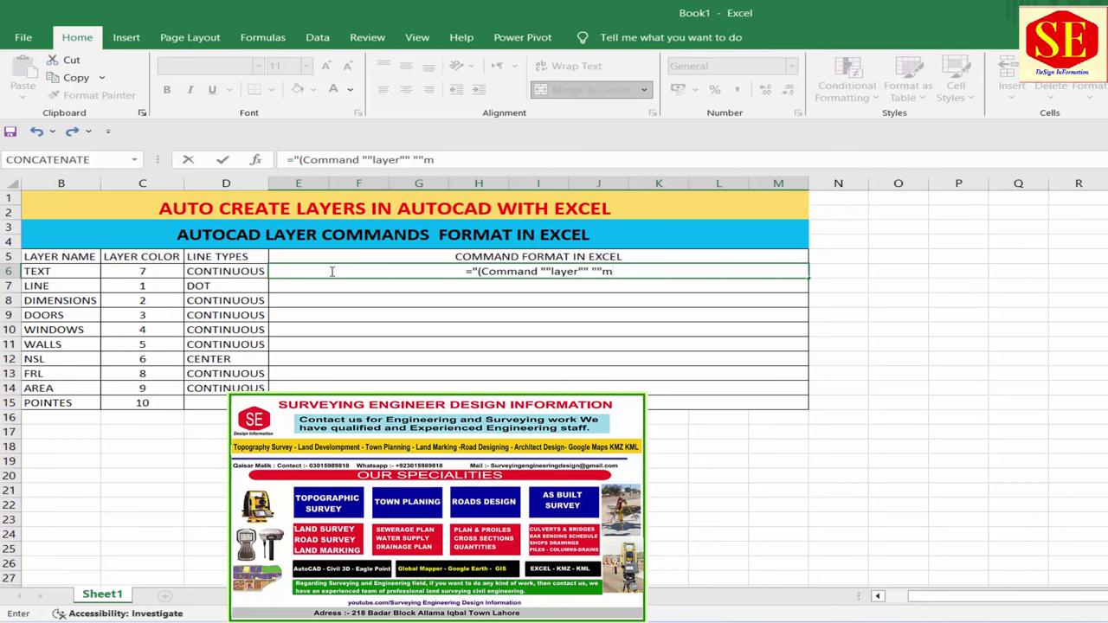
pyautogui.write('""')
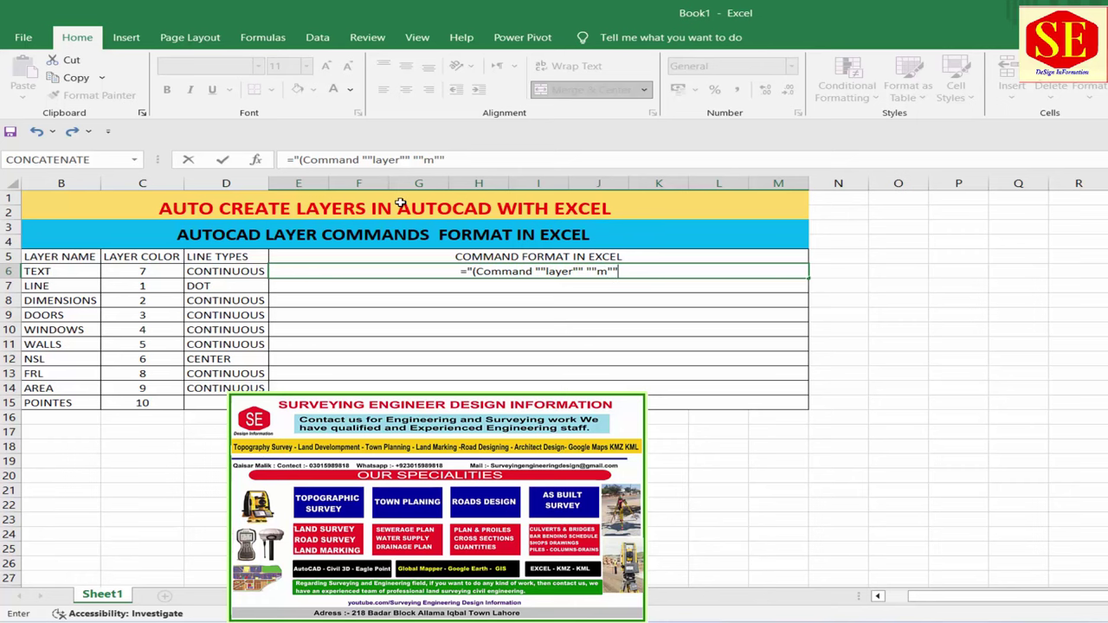
pyautogui.press('F2')
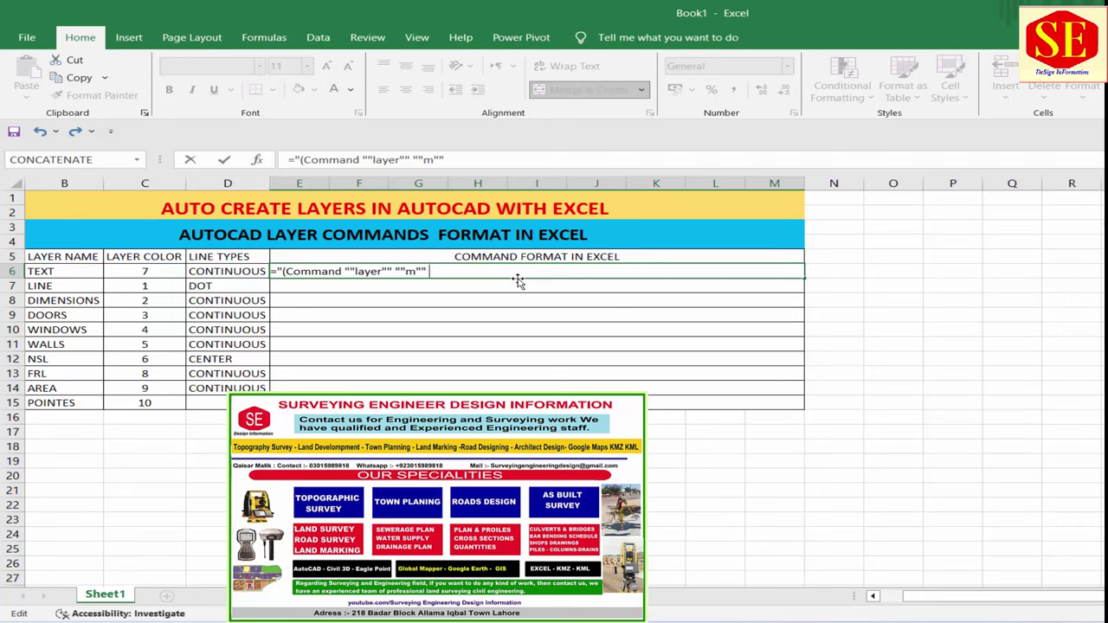
pyautogui.write('""')
pyautogui.write('TEXT')
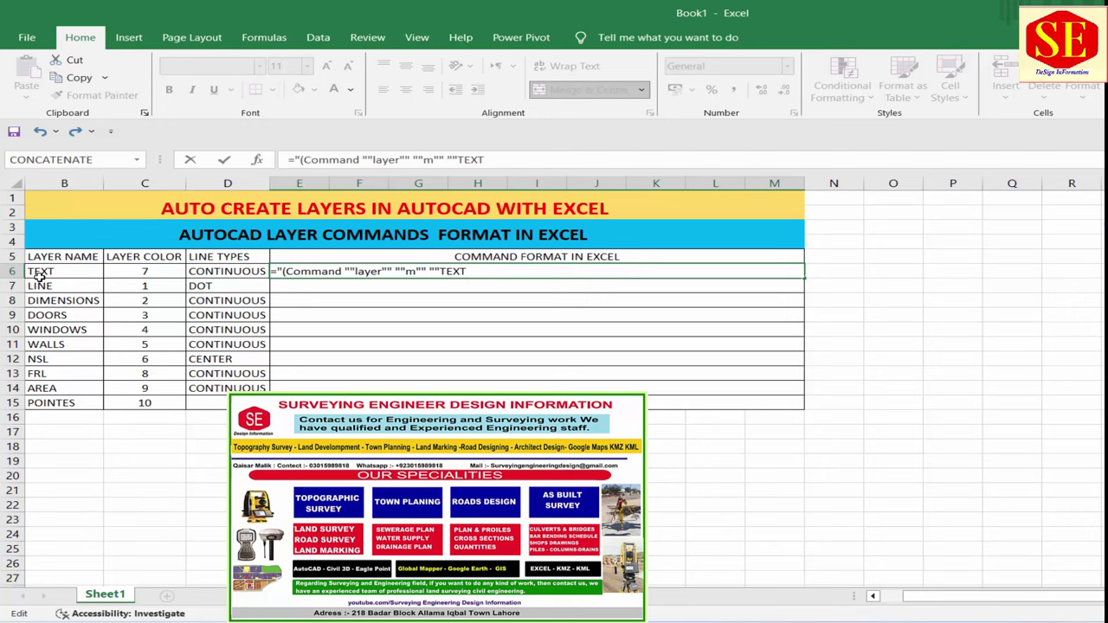
pyautogui.write('""')
pyautogui.write('""c')
pyautogui.write('""')
pyautogui.write(' ""')
pyautogui.write('7')
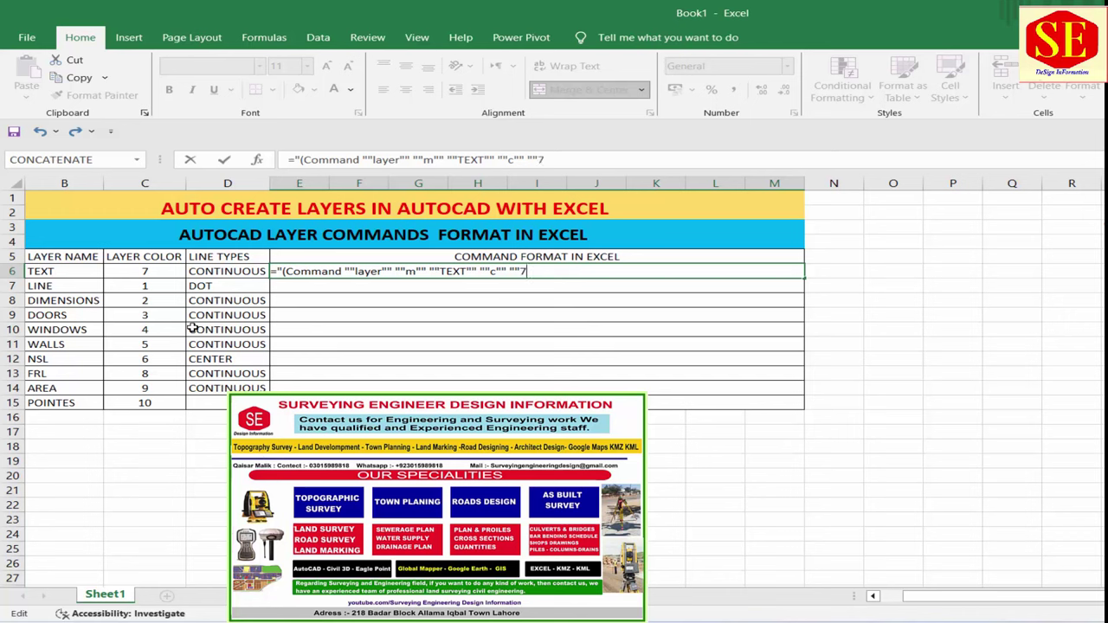
pyautogui.write('""')
pyautogui.write(' ""')
pyautogui.write(' ""')
pyautogui.write(')')
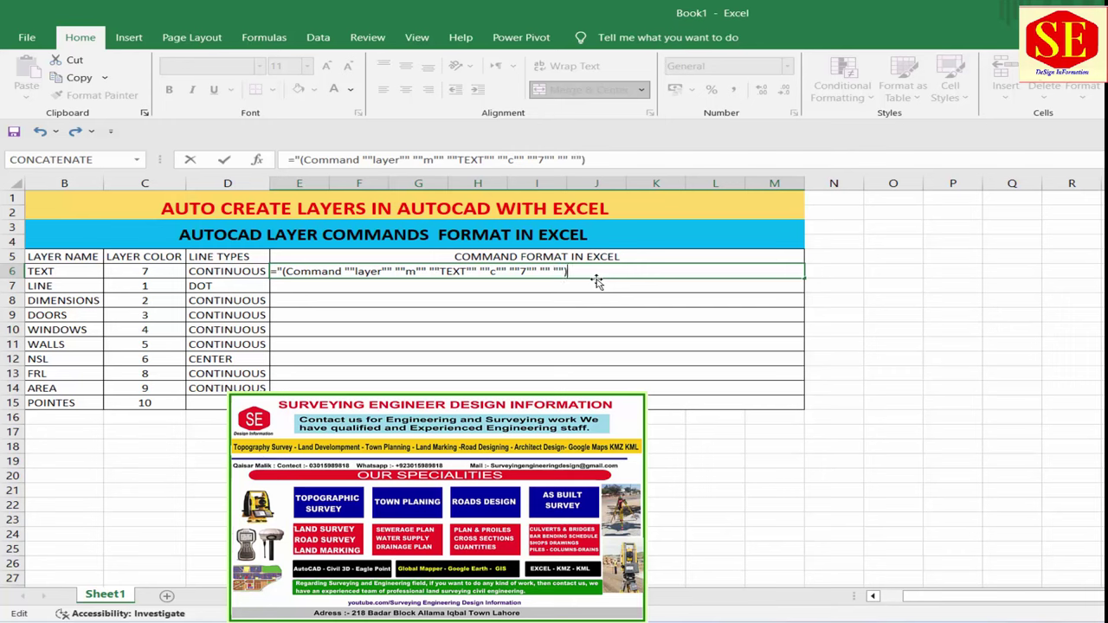
pyautogui.write('"')
pyautogui.press('Return')
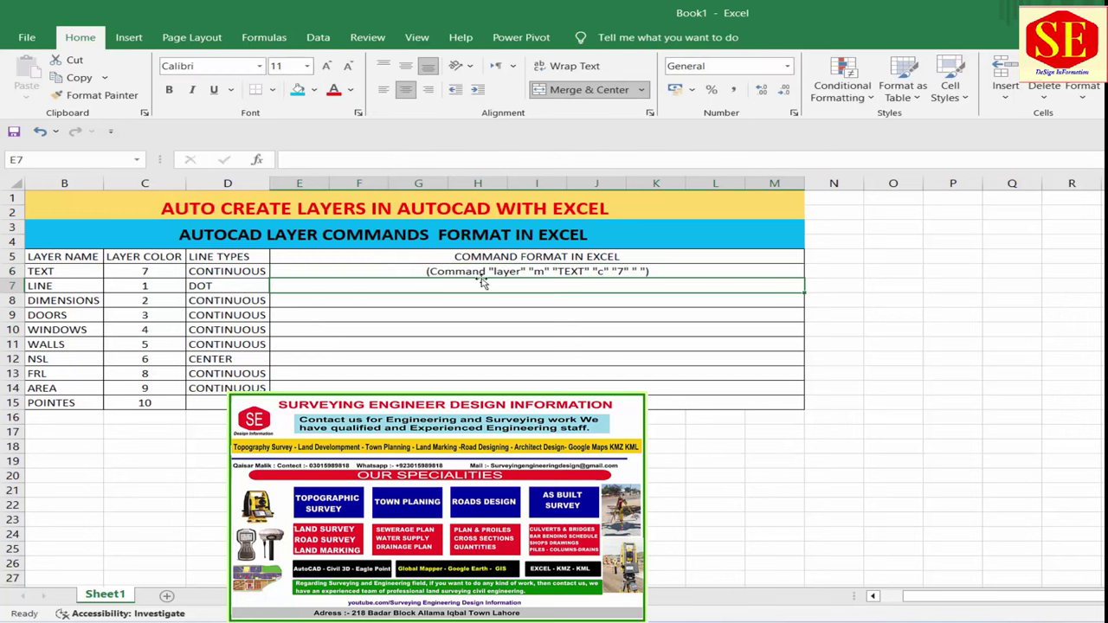
pyautogui.click(486, 274)
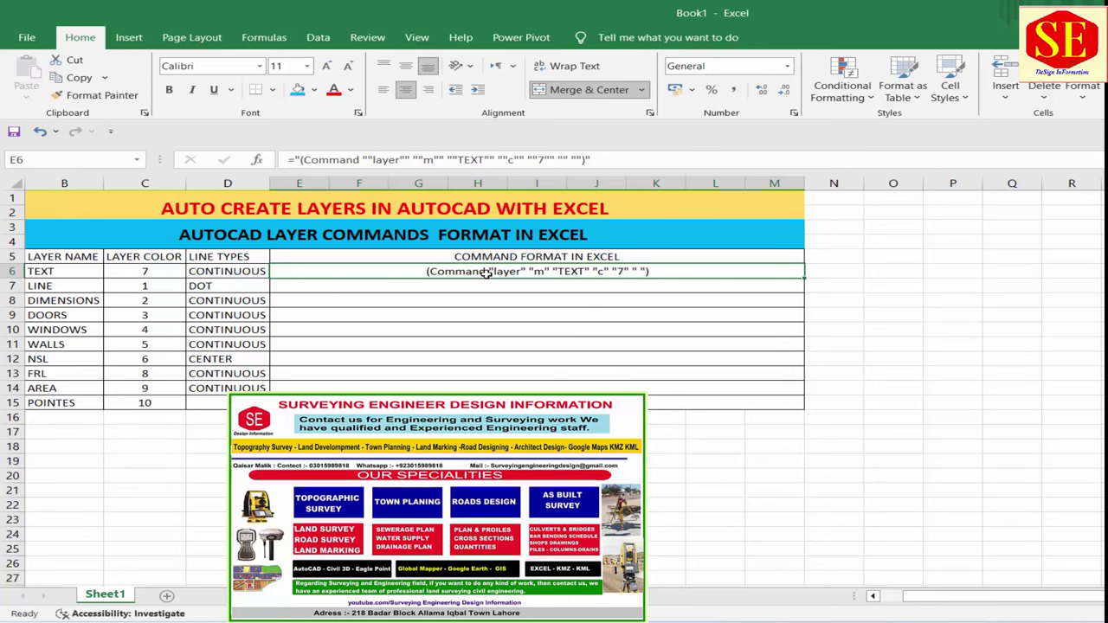
# Copy the TEXT layer command from cell E6
pyautogui.rightClick(576, 271)
pyautogui.click(606, 284)
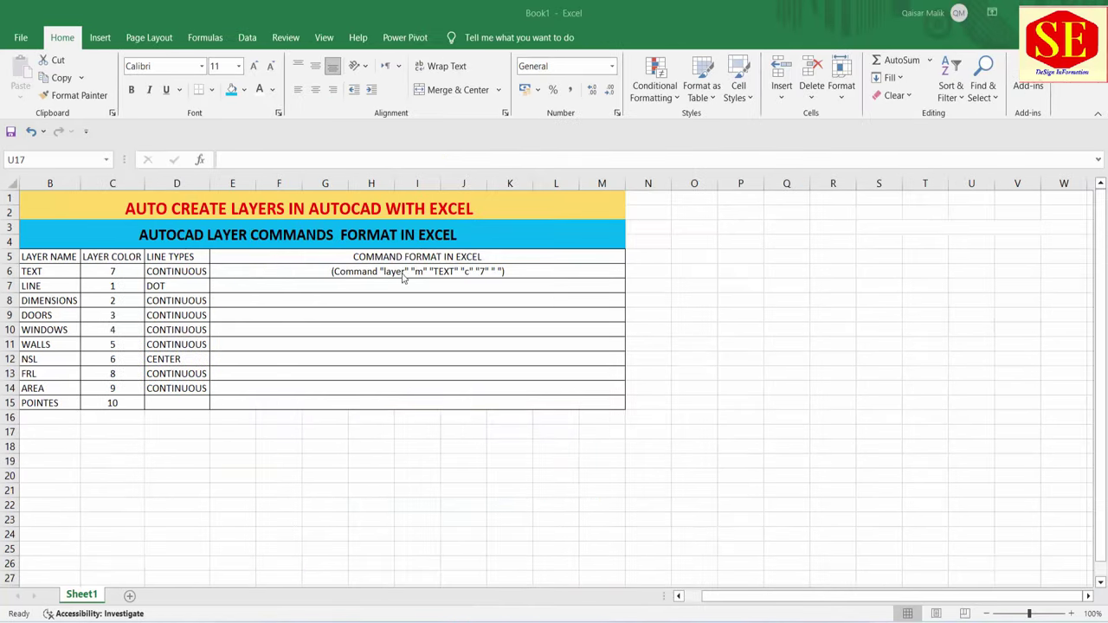
pyautogui.click(370, 272)
pyautogui.rightClick(370, 273)
pyautogui.click(385, 279)
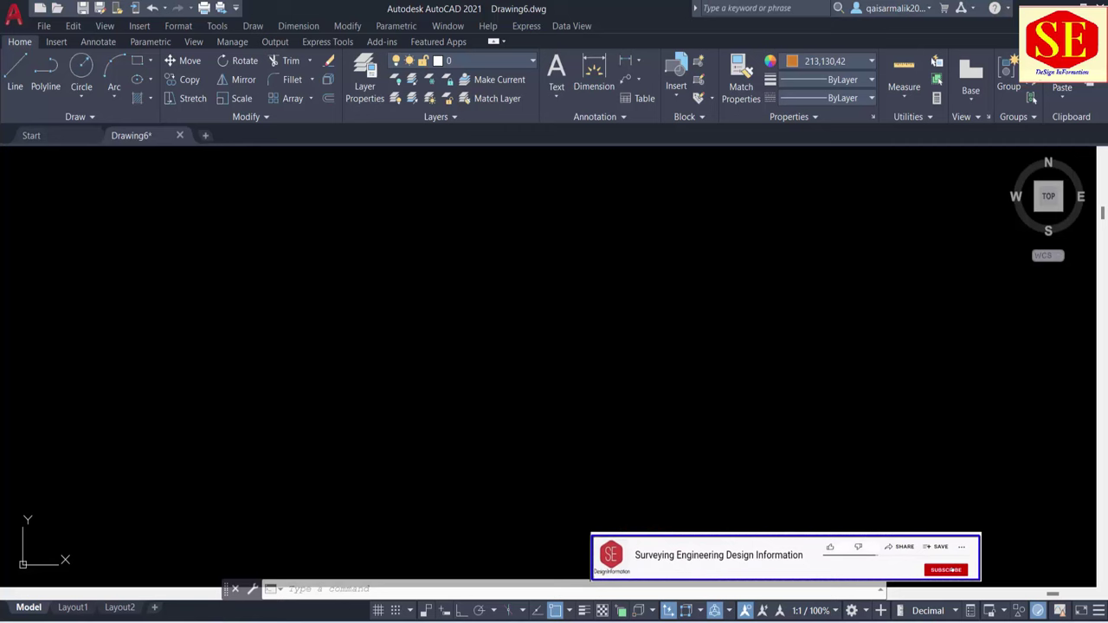
# Paste the command into AutoCAD's command line, verify the new TEXT layer, and return to Excel
pyautogui.hotkey('alt', 'Tab')
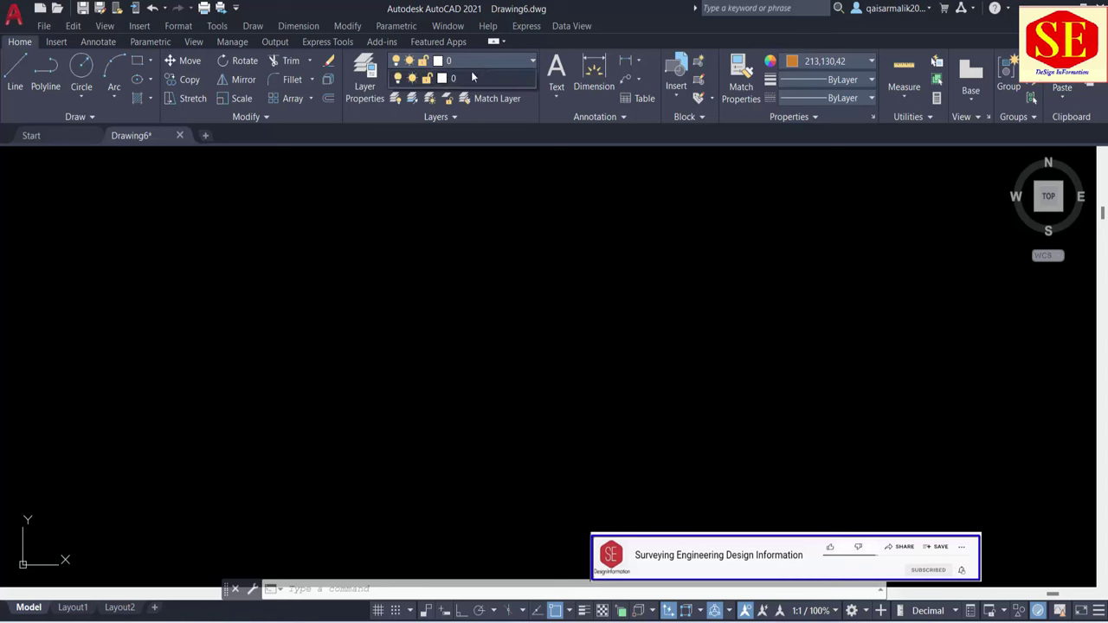
pyautogui.click(412, 590)
pyautogui.rightClick(407, 589)
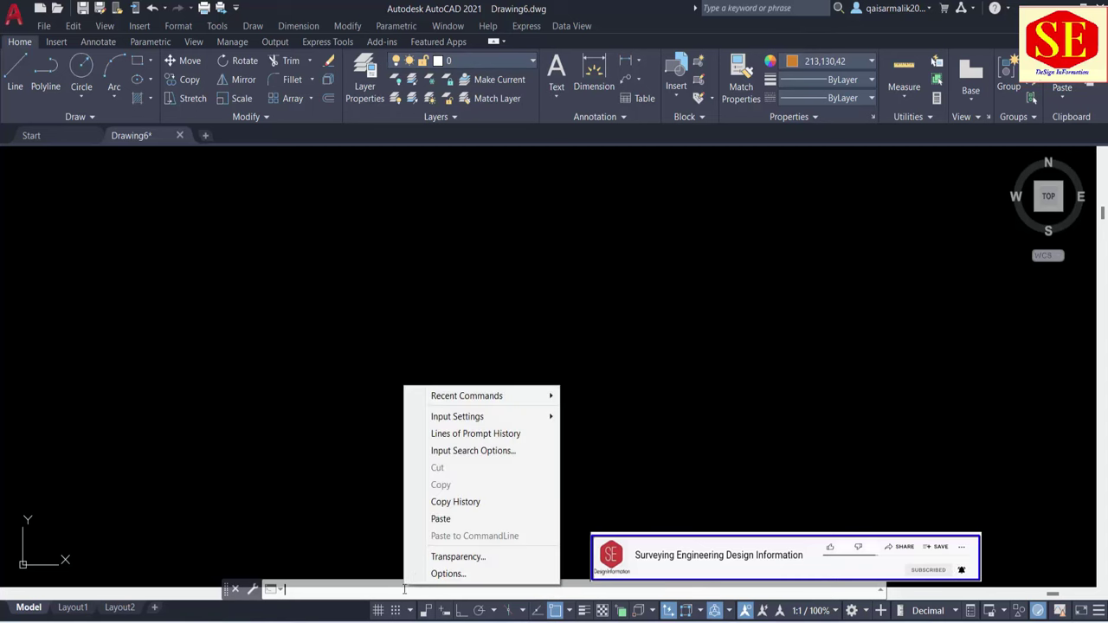
pyautogui.click(441, 518)
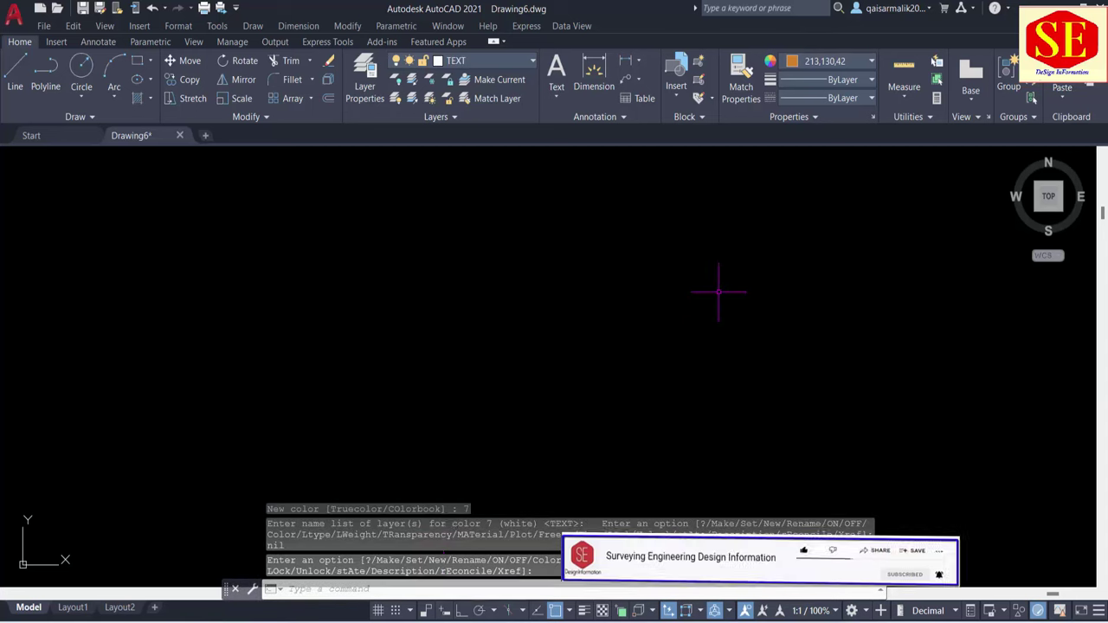
pyautogui.press('Escape')
pyautogui.click(481, 59)
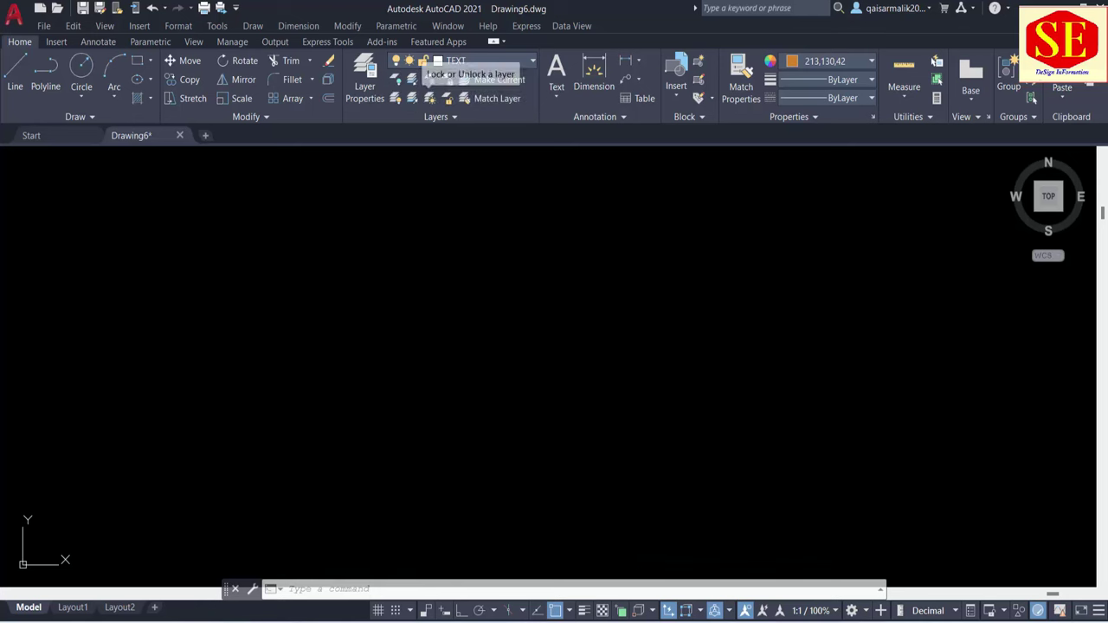
pyautogui.click(682, 621)
pyautogui.click(744, 562)
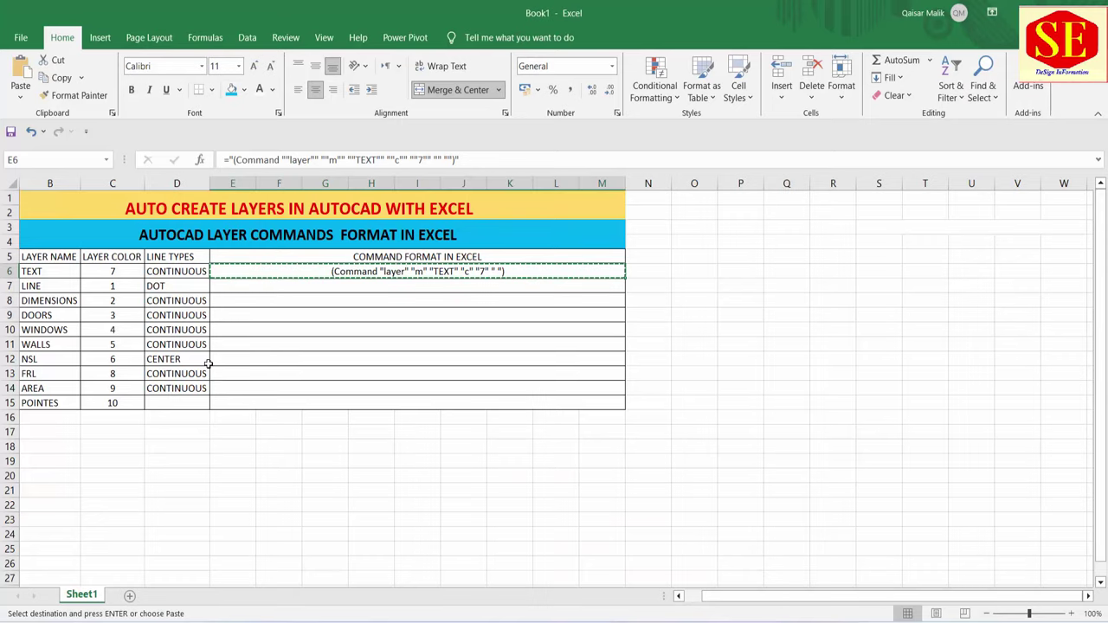
# Copy the TEXT layer command from E6 into E7
pyautogui.rightClick(378, 271)
pyautogui.click(470, 279)
pyautogui.rightClick(354, 290)
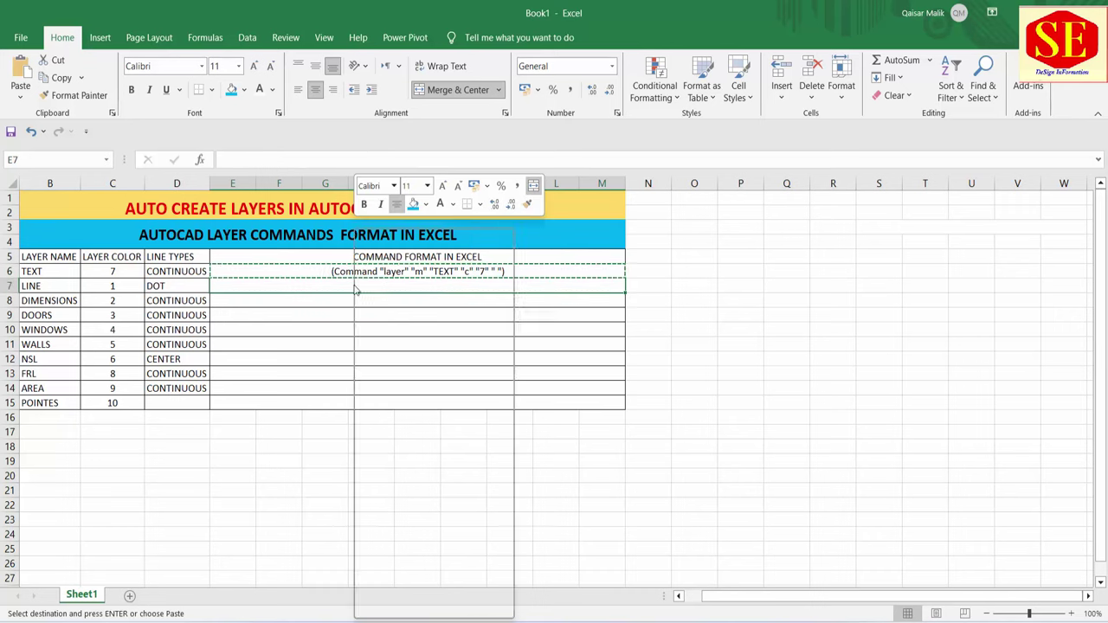
pyautogui.click(383, 316)
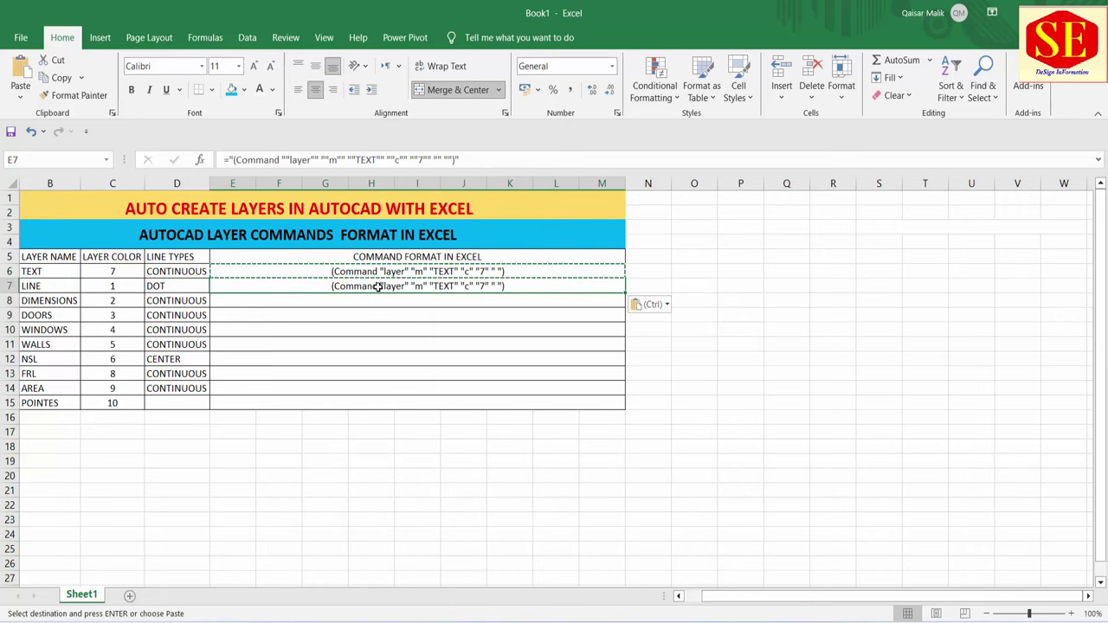
# Edit E7 into the Line layer command with dot linetype and colour 1
pyautogui.doubleClick(378, 287)
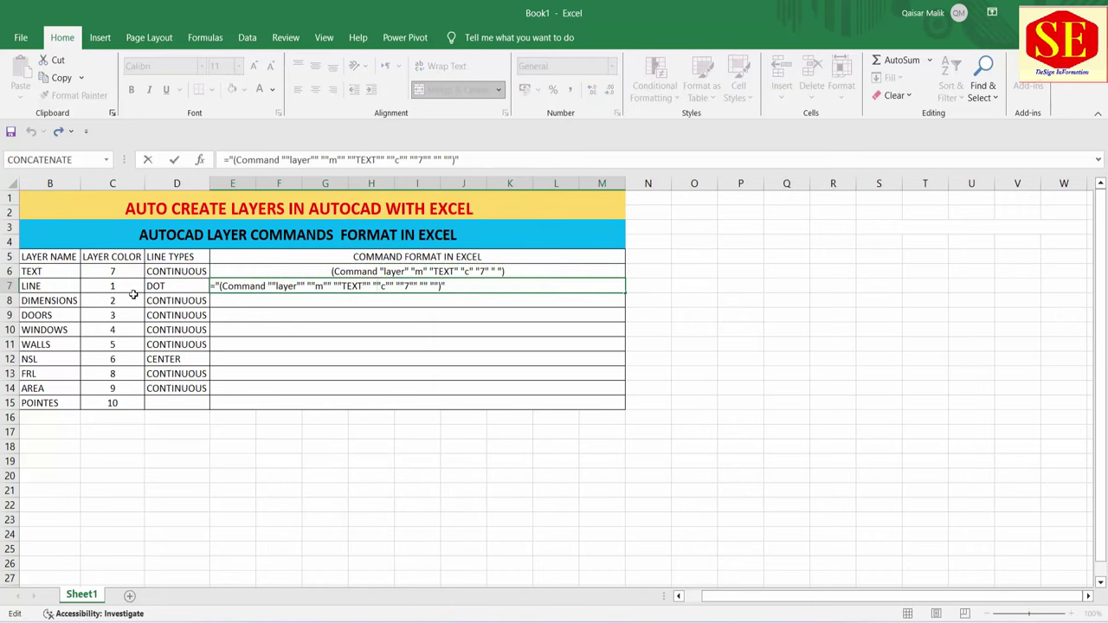
pyautogui.click(364, 285)
pyautogui.press('BackSpace')
pyautogui.press('BackSpace')
pyautogui.press('BackSpace')
pyautogui.press('BackSpace')
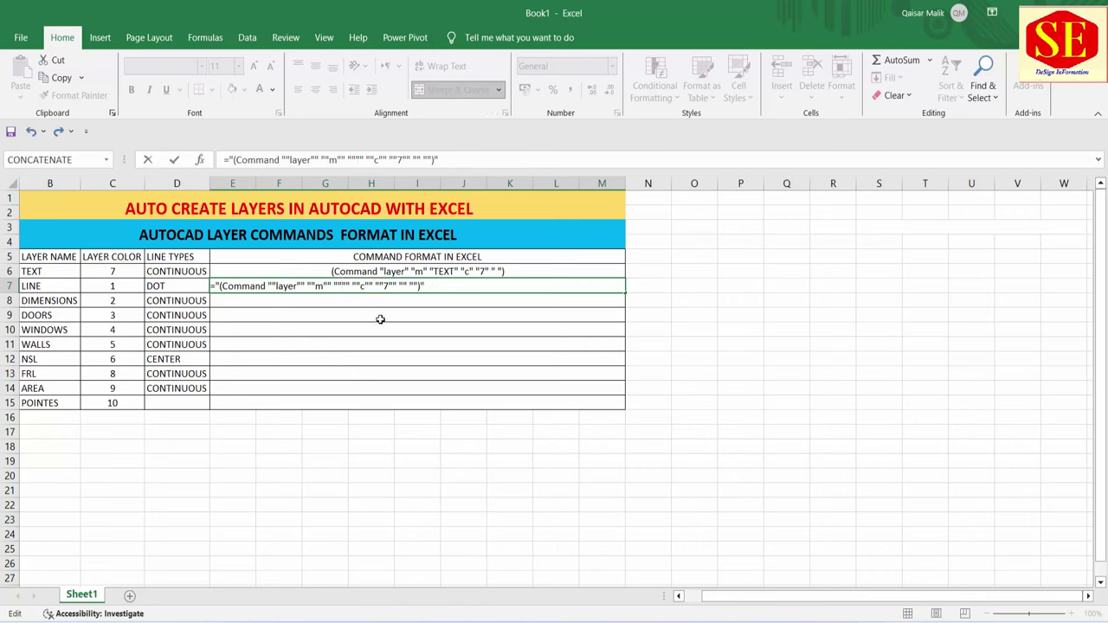
pyautogui.write('Line')
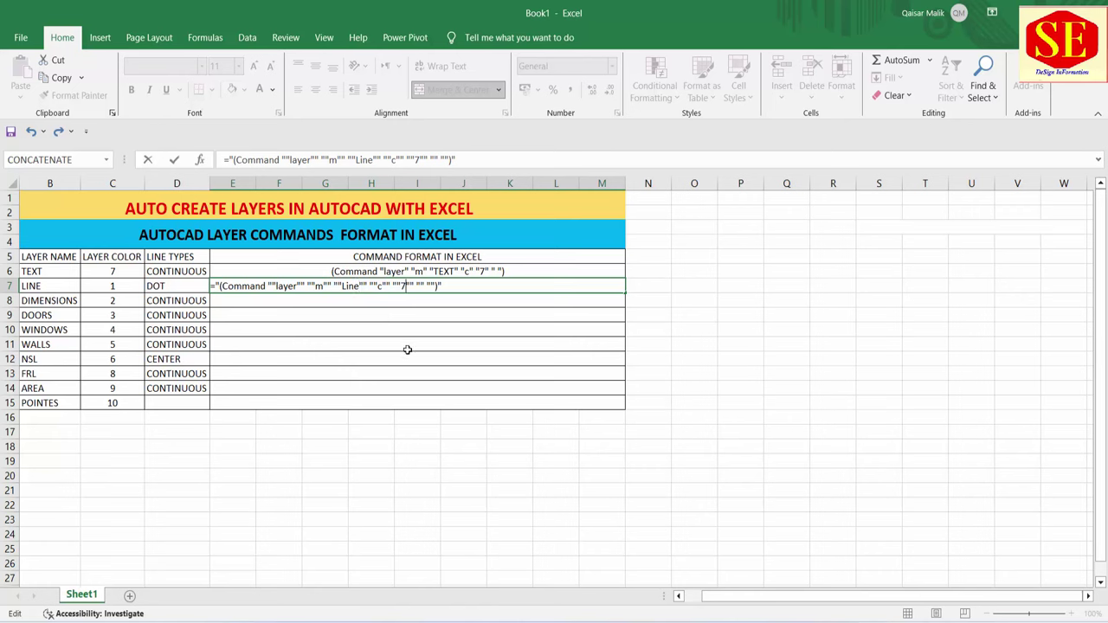
pyautogui.press('BackSpace')
pyautogui.write('1')
pyautogui.press('BackSpace')
pyautogui.write('dot')
pyautogui.press('Return')
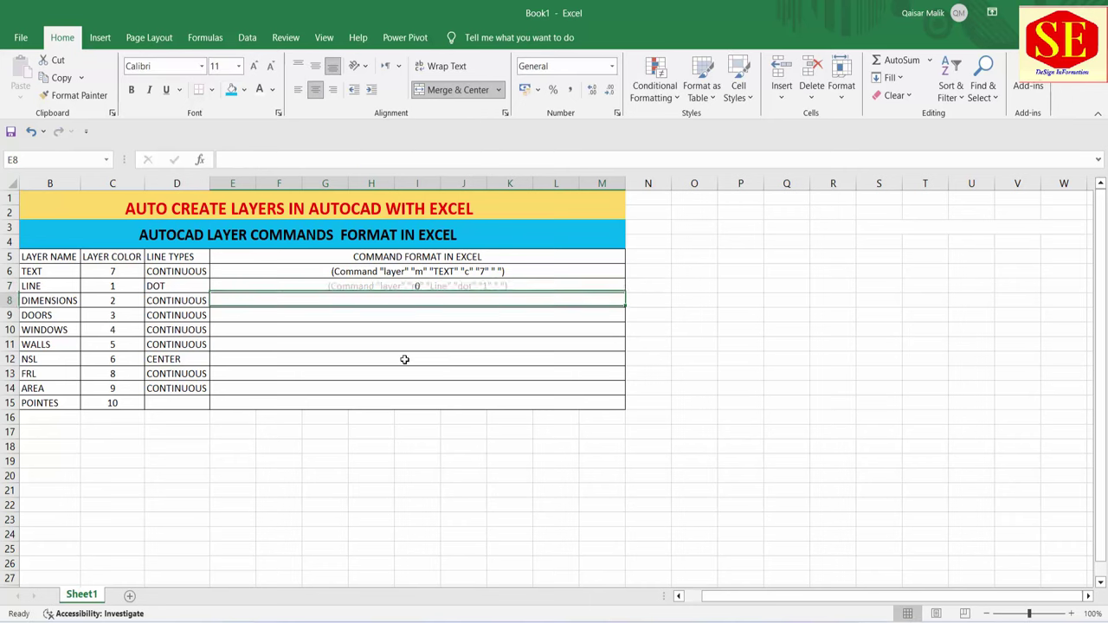
pyautogui.click(418, 287)
# Copy the Line layer command from E7 into E8
pyautogui.rightClick(420, 287)
pyautogui.click(452, 282)
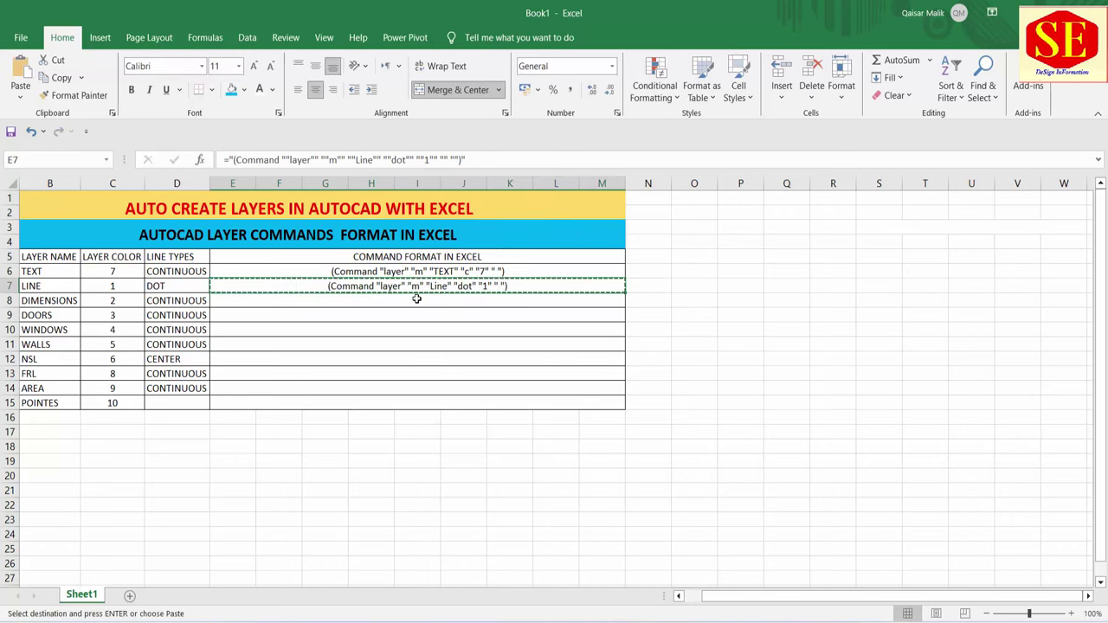
pyautogui.rightClick(415, 300)
pyautogui.click(443, 321)
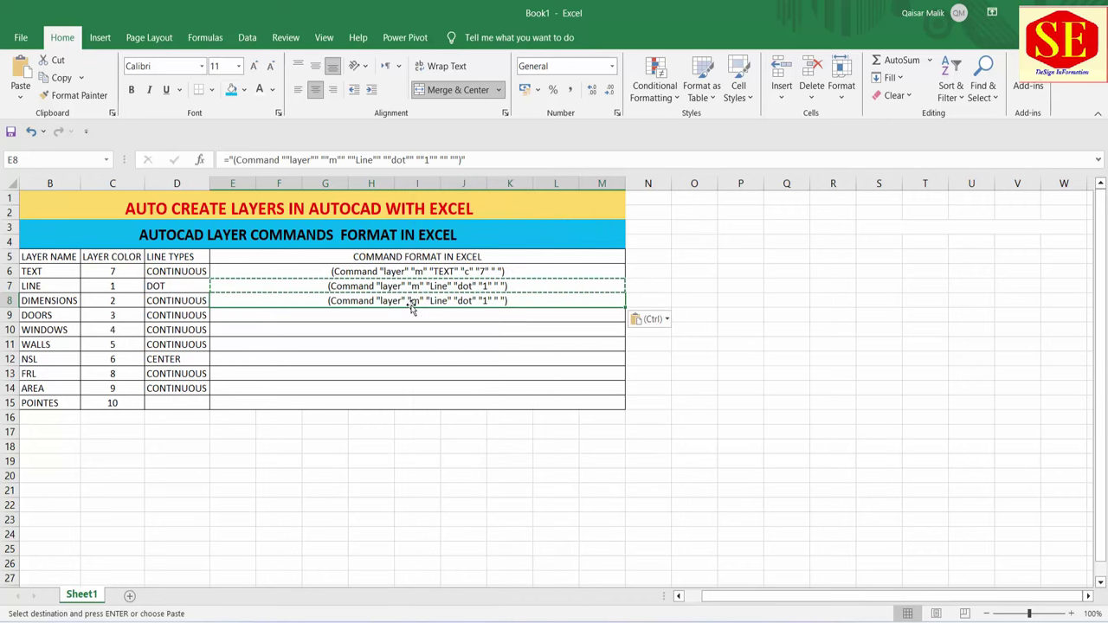
# Change E8 to the Dim layer with c linetype and colour 2, then select rows 6–8
pyautogui.doubleClick(402, 300)
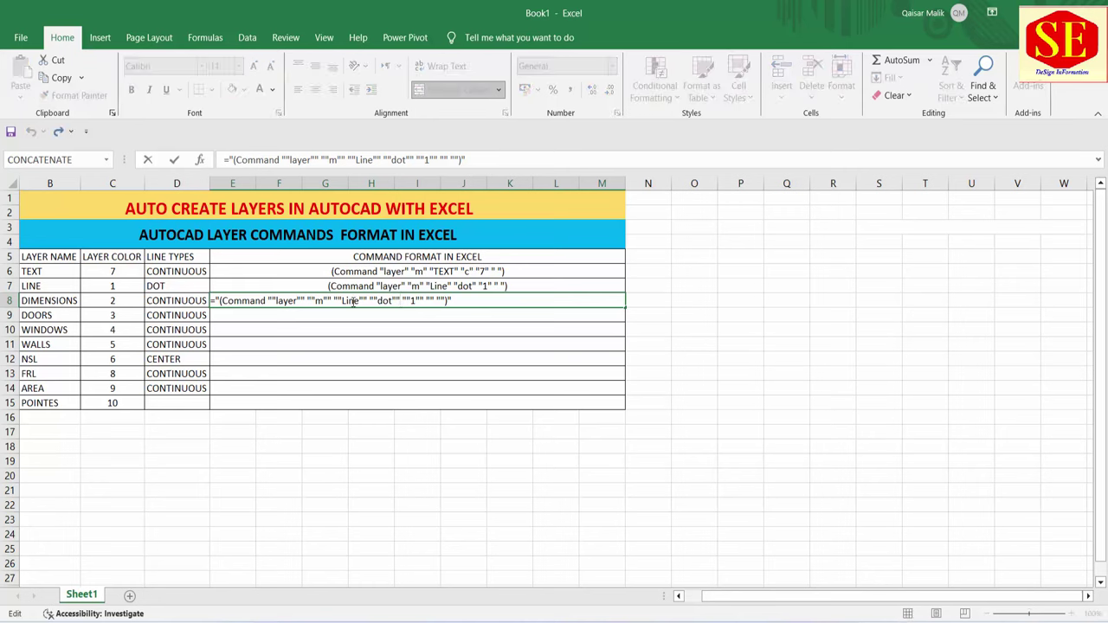
pyautogui.press('BackSpace')
pyautogui.press('BackSpace')
pyautogui.press('BackSpace')
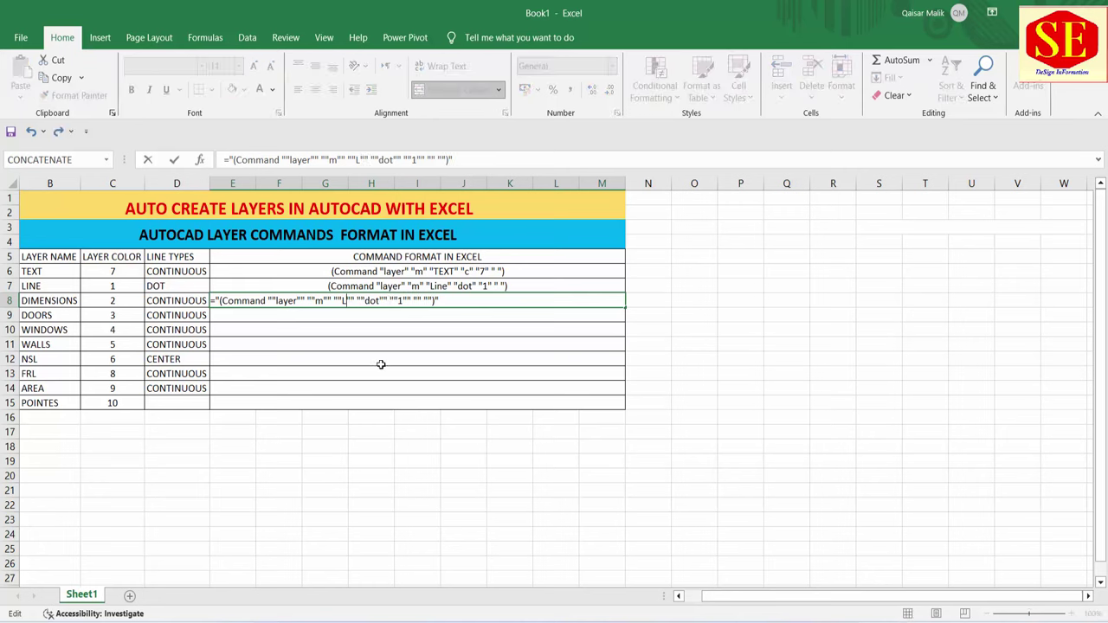
pyautogui.press('BackSpace')
pyautogui.write('Dim')
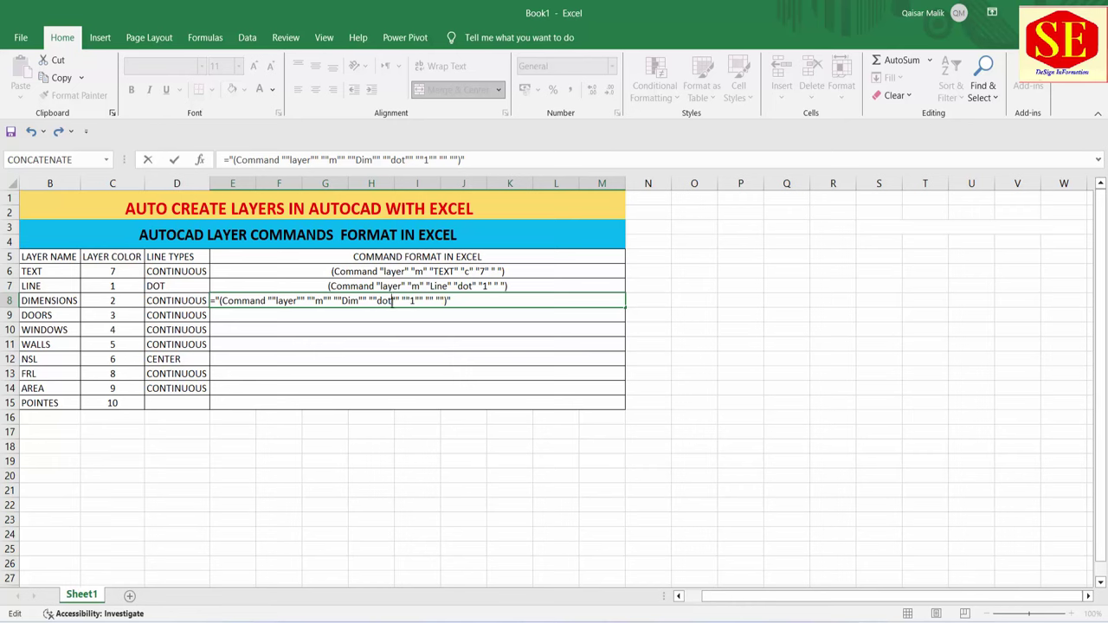
pyautogui.press('BackSpace')
pyautogui.press('BackSpace')
pyautogui.press('BackSpace')
pyautogui.write('c')
pyautogui.click(403, 299)
pyautogui.press('BackSpace')
pyautogui.write('2')
pyautogui.press('Return')
pyautogui.moveTo(424, 272); pyautogui.dragTo(426, 300)
# Paste the TEXT, Line and Dim commands into a new AutoCAD drawing's command line and check the layers
pyautogui.rightClick(426, 300)
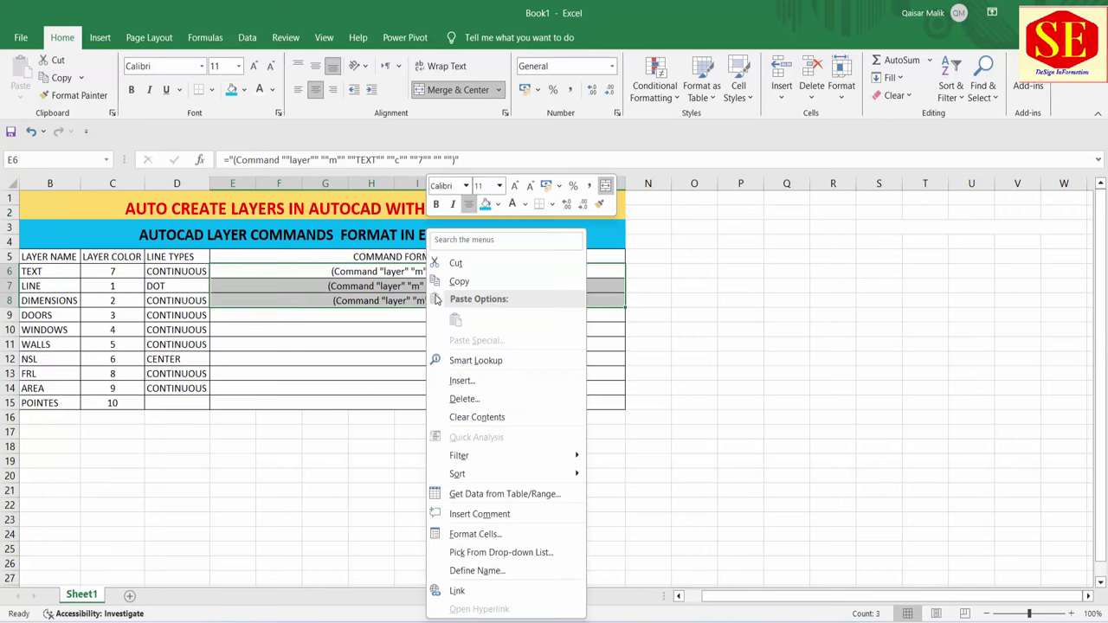
pyautogui.click(451, 282)
pyautogui.click(762, 562)
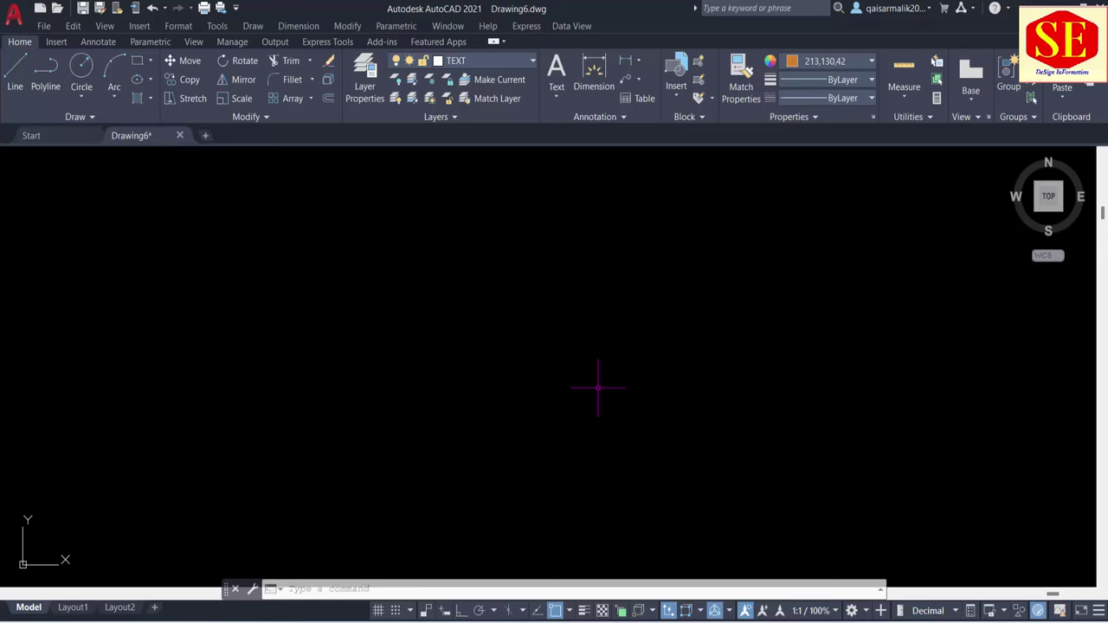
pyautogui.click(206, 136)
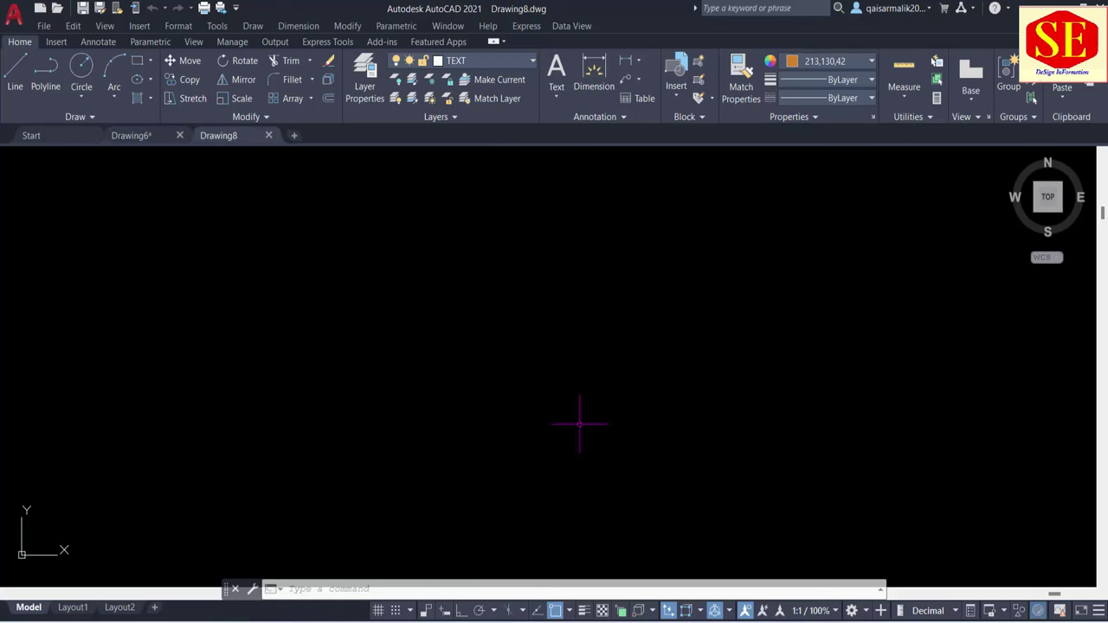
pyautogui.rightClick(475, 589)
pyautogui.click(511, 514)
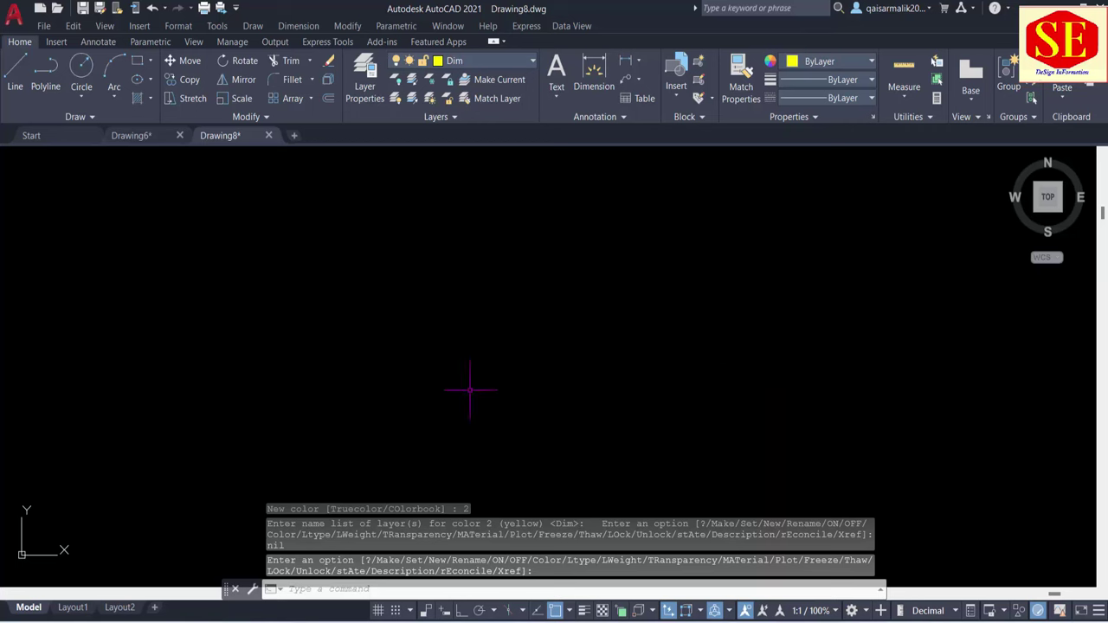
pyautogui.click(498, 62)
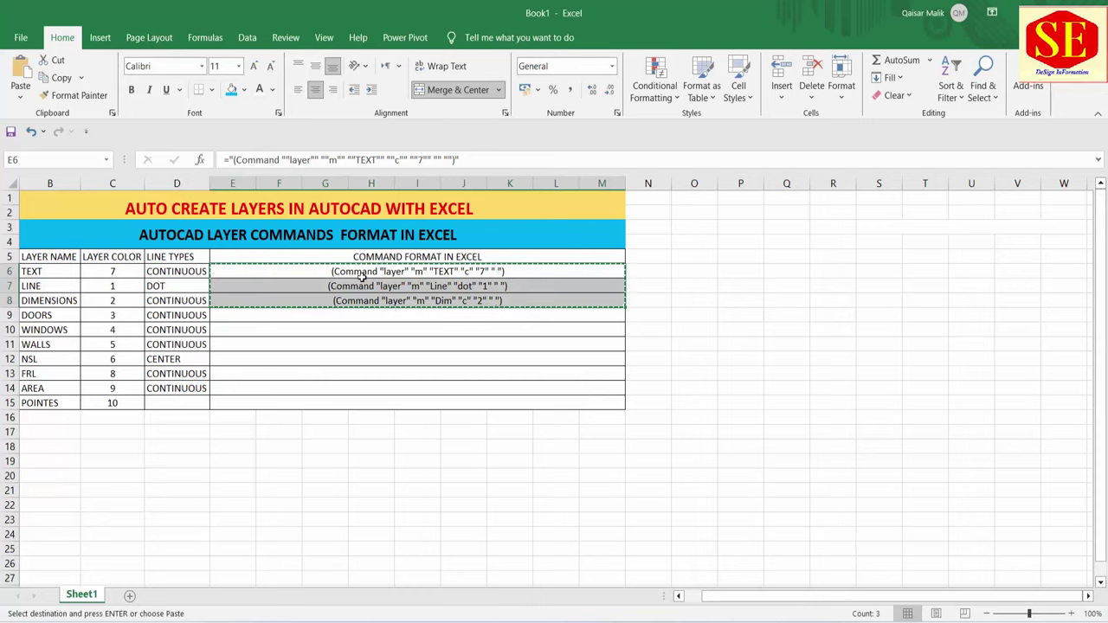
# Copy the three layer commands in E6:M8 into rows 9–11
pyautogui.moveTo(360, 273); pyautogui.dragTo(357, 295)
pyautogui.rightClick(356, 295)
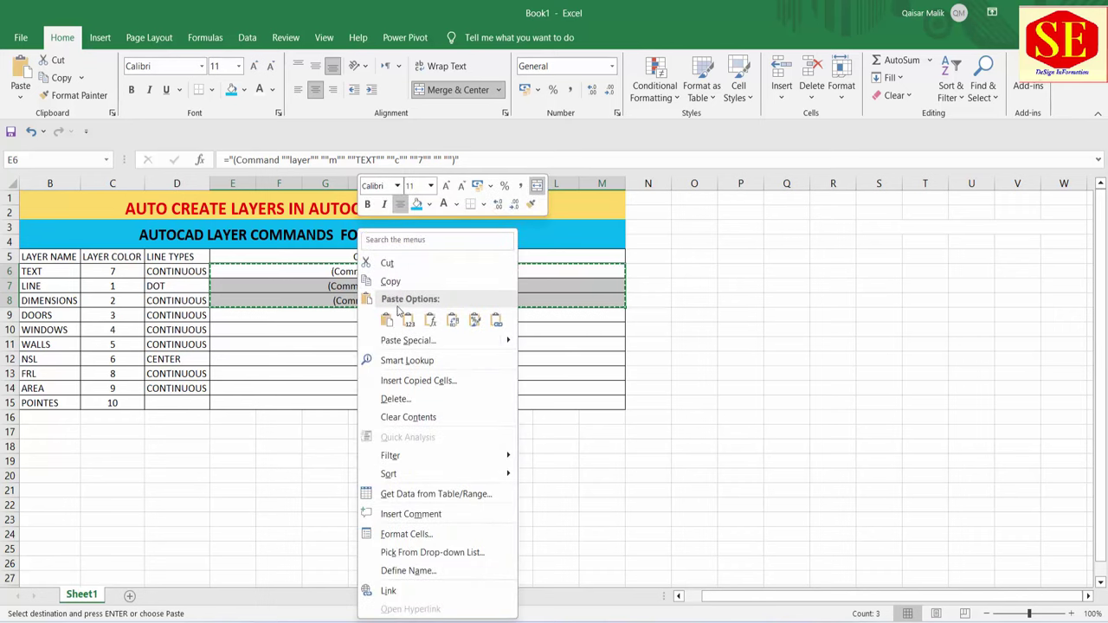
pyautogui.click(381, 281)
pyautogui.rightClick(307, 322)
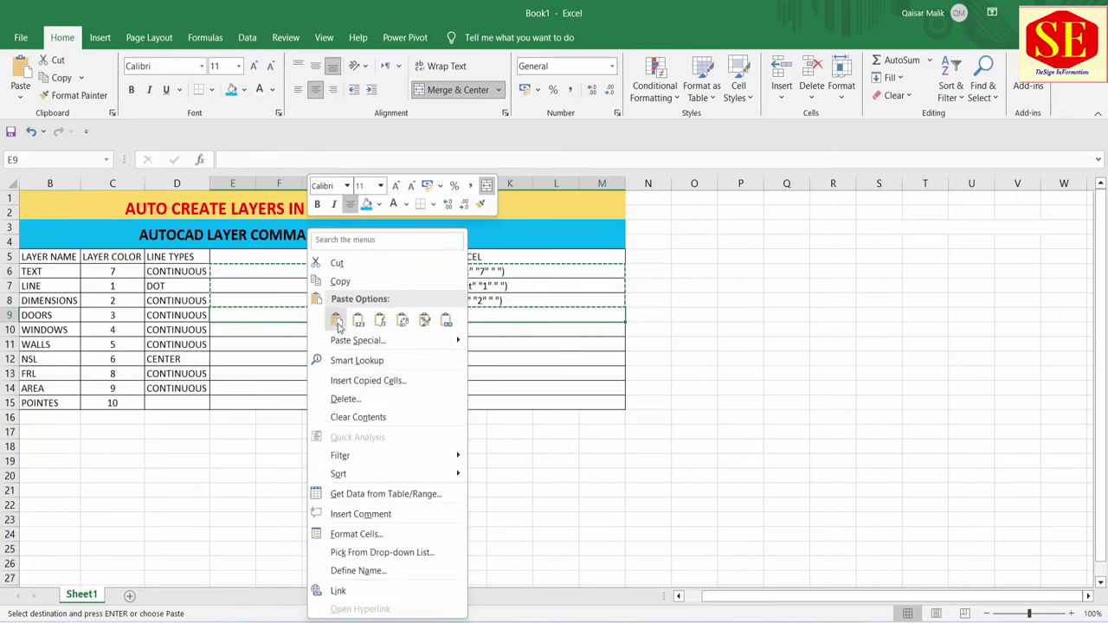
pyautogui.click(337, 320)
# Edit E9 into the doors layer command with colour 3
pyautogui.doubleClick(373, 315)
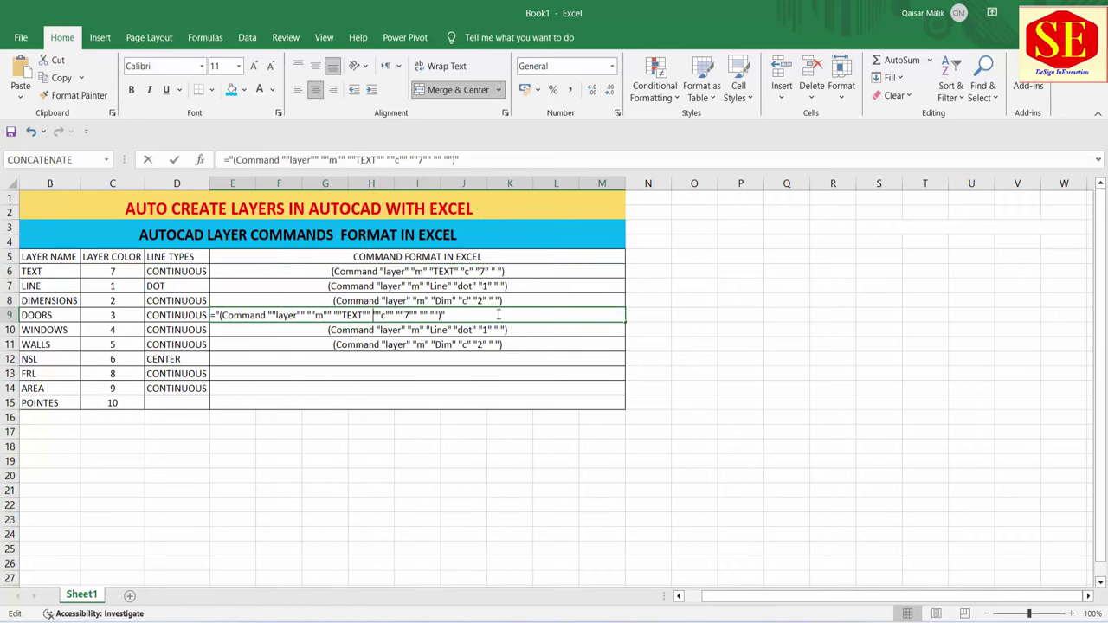
pyautogui.click(363, 315)
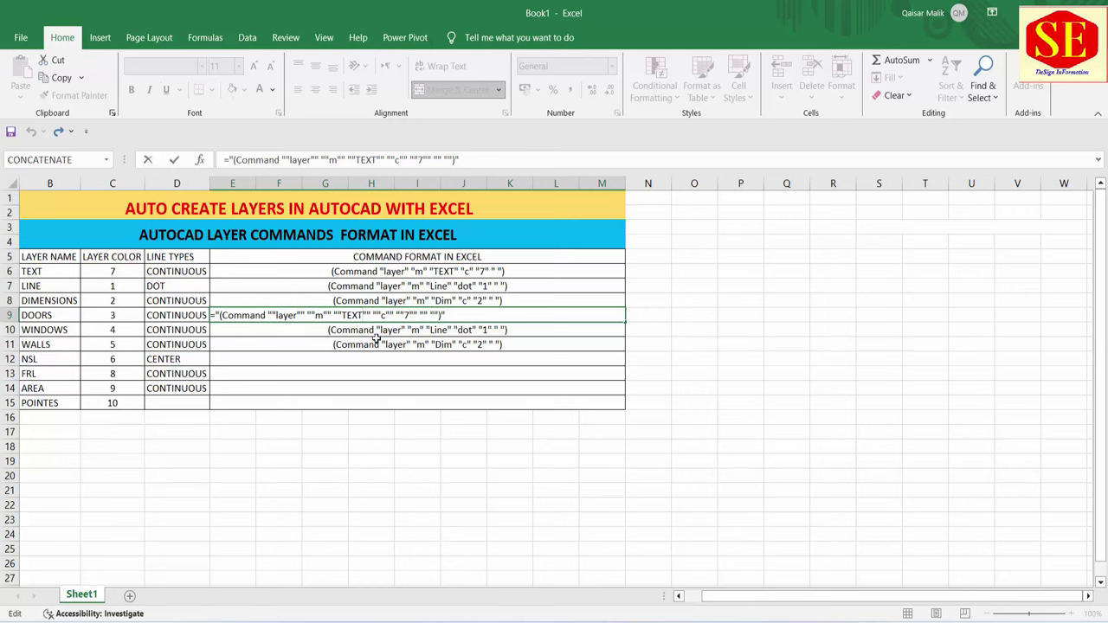
pyautogui.press('BackSpace')
pyautogui.press('BackSpace')
pyautogui.press('BackSpace')
pyautogui.press('BackSpace')
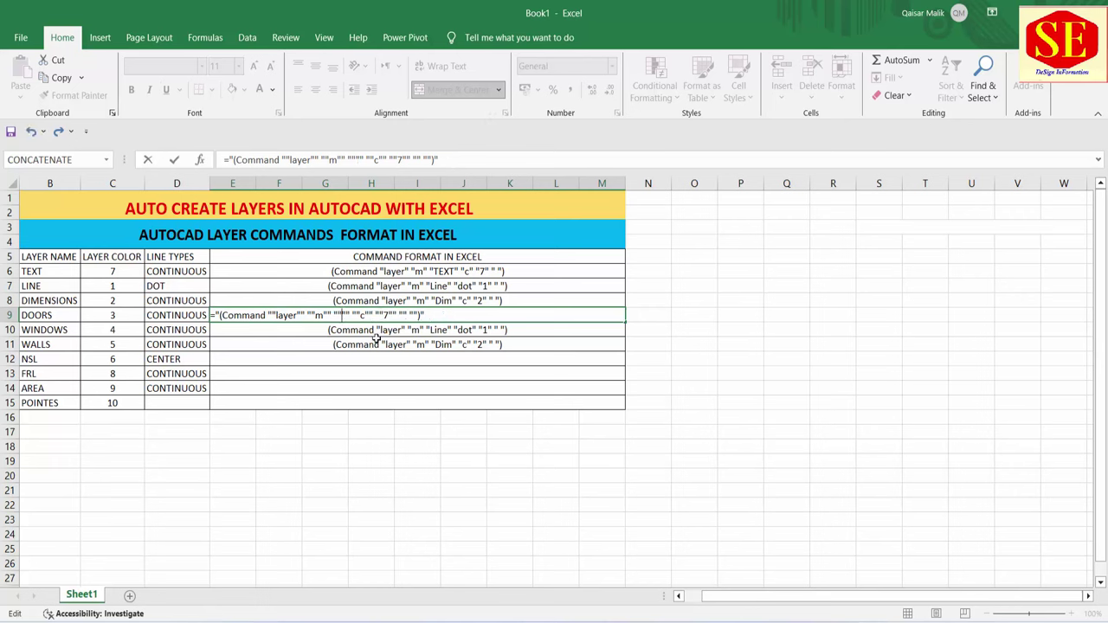
pyautogui.write('doord')
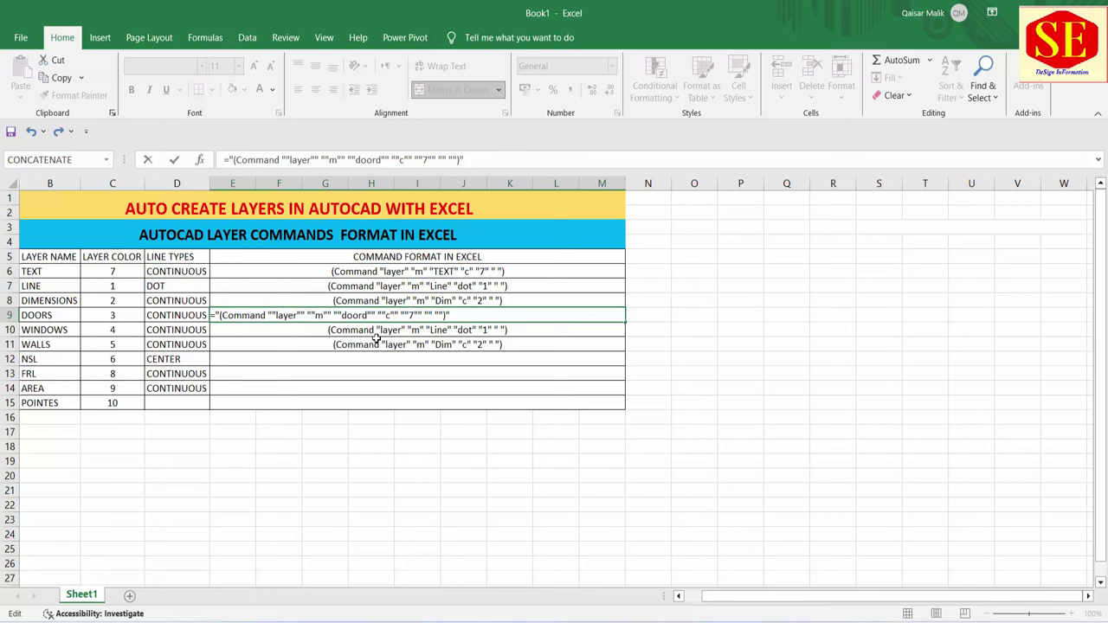
pyautogui.press('BackSpace')
pyautogui.write('s')
pyautogui.press('BackSpace')
pyautogui.write('3')
pyautogui.press('Return')
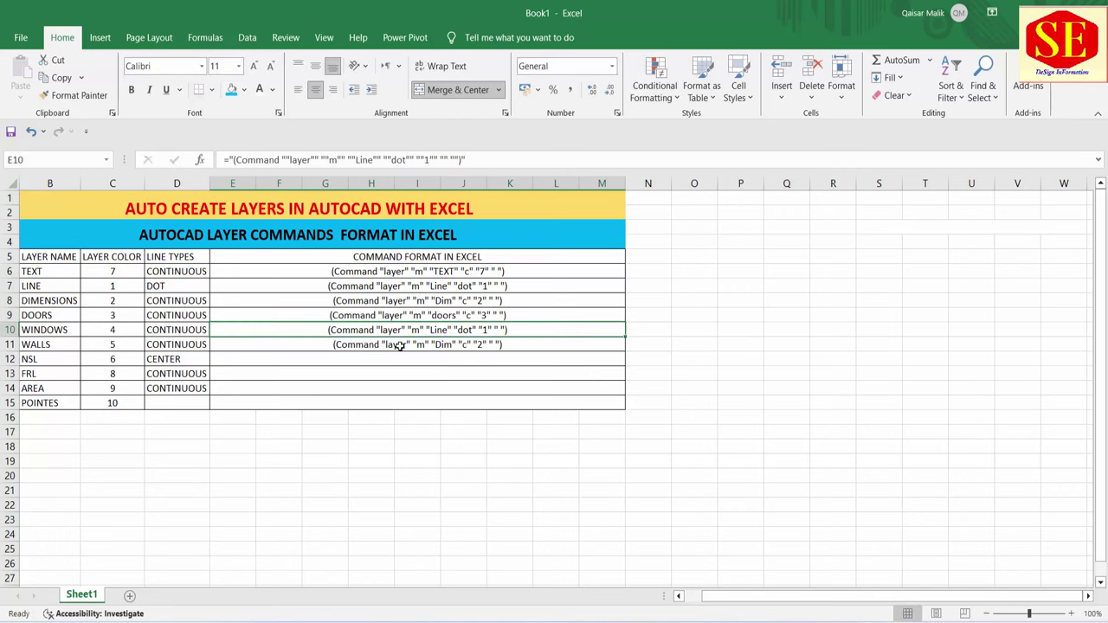
# Edit E10's formula, replacing Line with Window, dot with c and colour 1 with 4
pyautogui.doubleClick(400, 327)
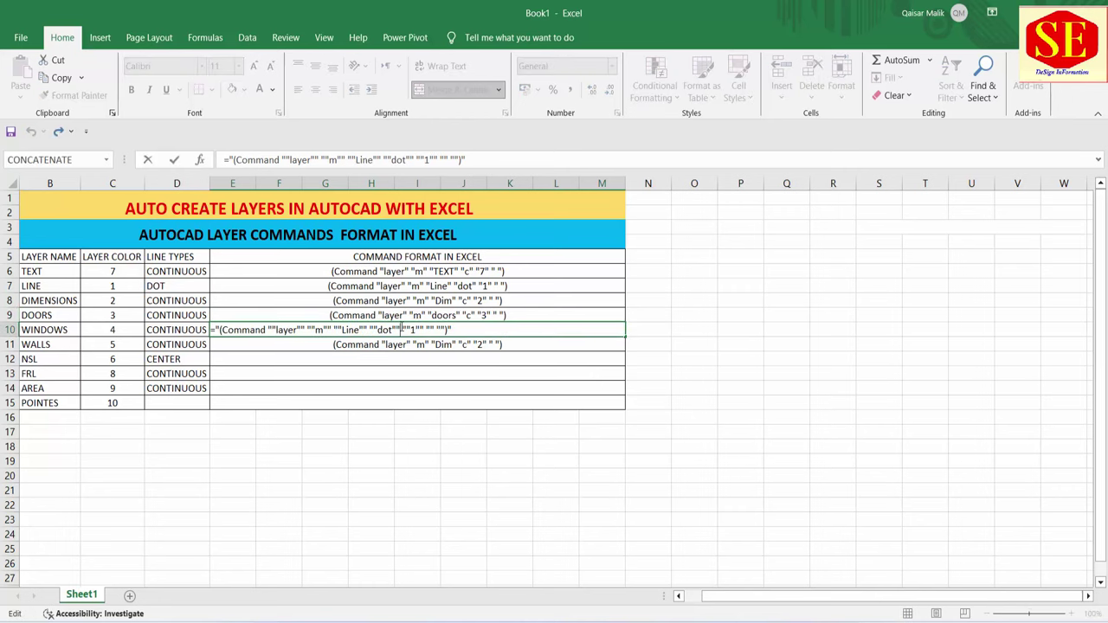
pyautogui.click(360, 330)
pyautogui.press('BackSpace')
pyautogui.press('BackSpace')
pyautogui.press('BackSpace')
pyautogui.press('BackSpace')
pyautogui.write('W')
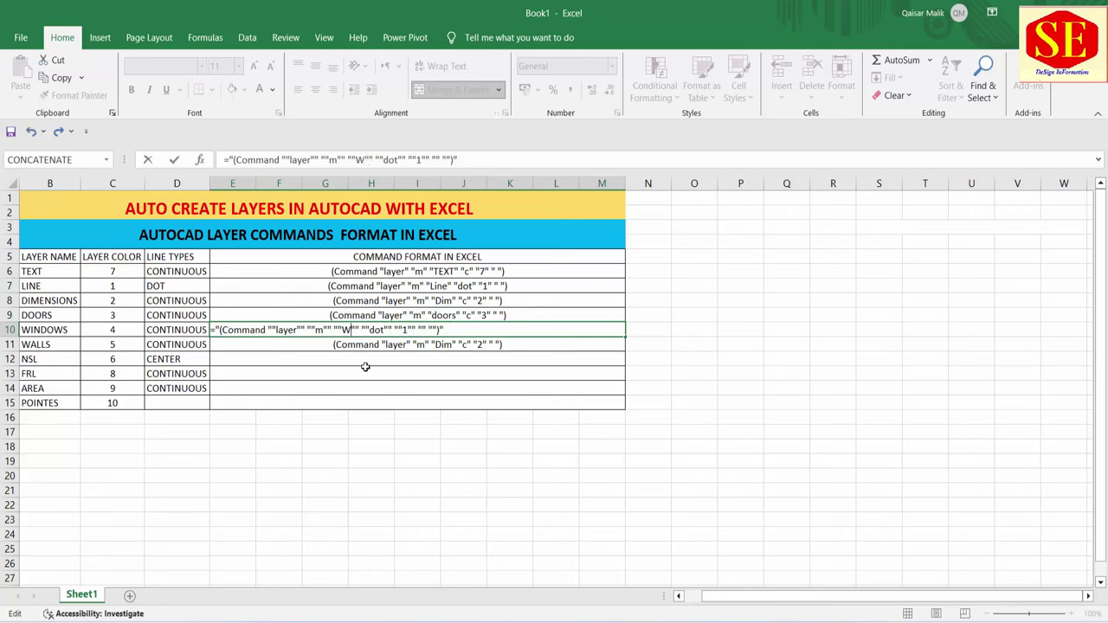
pyautogui.write('indow')
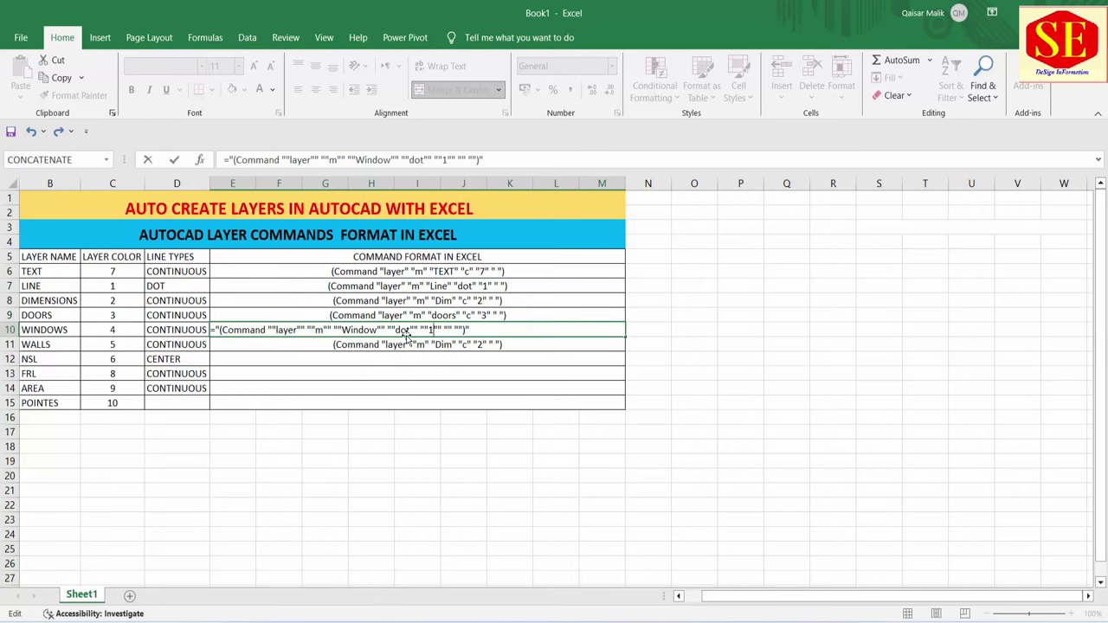
pyautogui.press('BackSpace')
pyautogui.press('BackSpace')
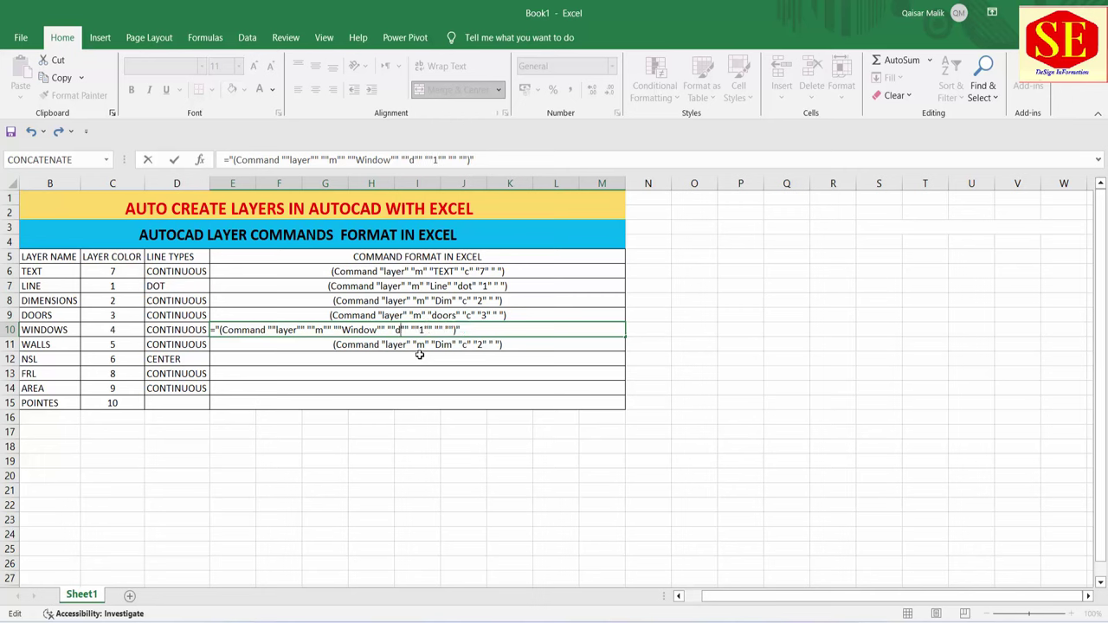
pyautogui.press('BackSpace')
pyautogui.write('c')
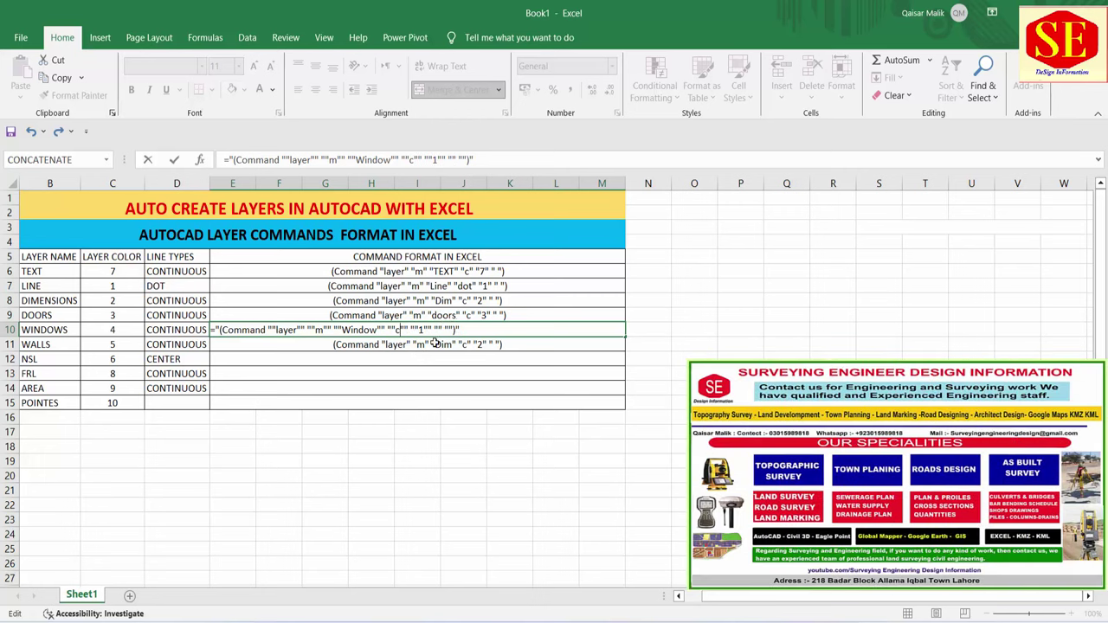
pyautogui.click(420, 330)
pyautogui.press('BackSpace')
pyautogui.write('4')
pyautogui.press('Return')
# Edit E11 into the Wall layer command with colour 5
pyautogui.doubleClick(395, 343)
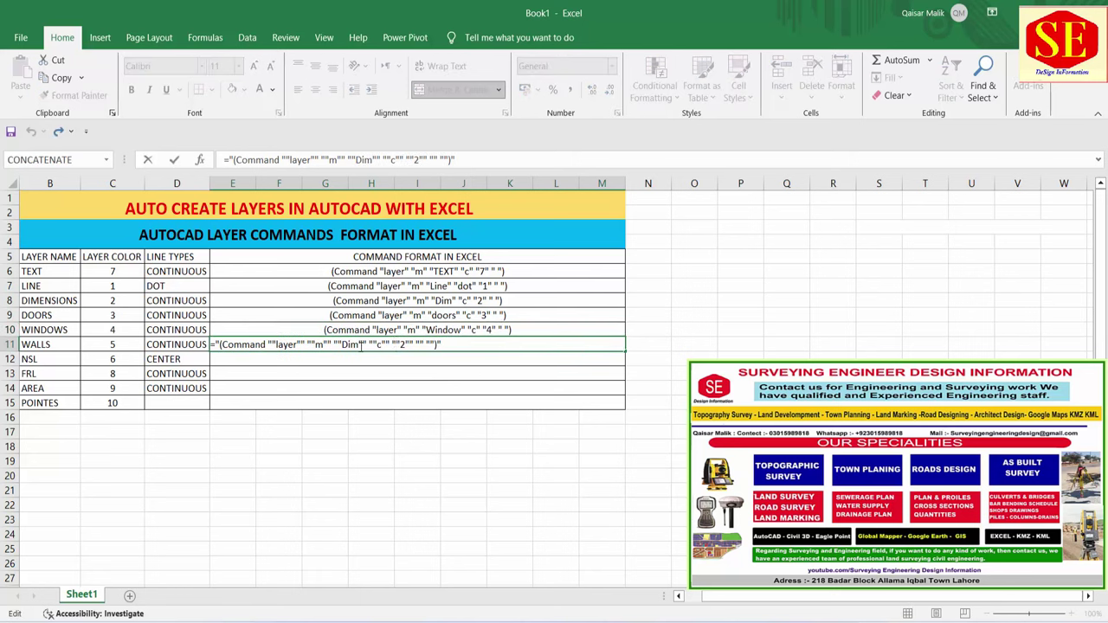
pyautogui.moveTo(359, 344); pyautogui.dragTo(364, 344)
pyautogui.press('BackSpace')
pyautogui.press('BackSpace')
pyautogui.press('BackSpace')
pyautogui.write('Wal')
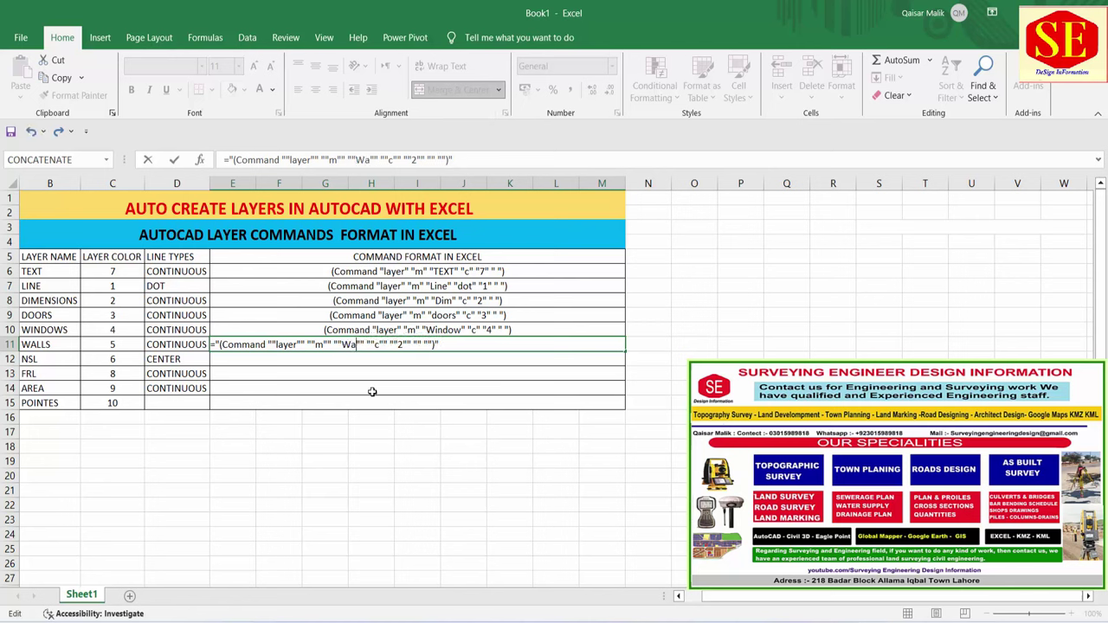
pyautogui.write('l')
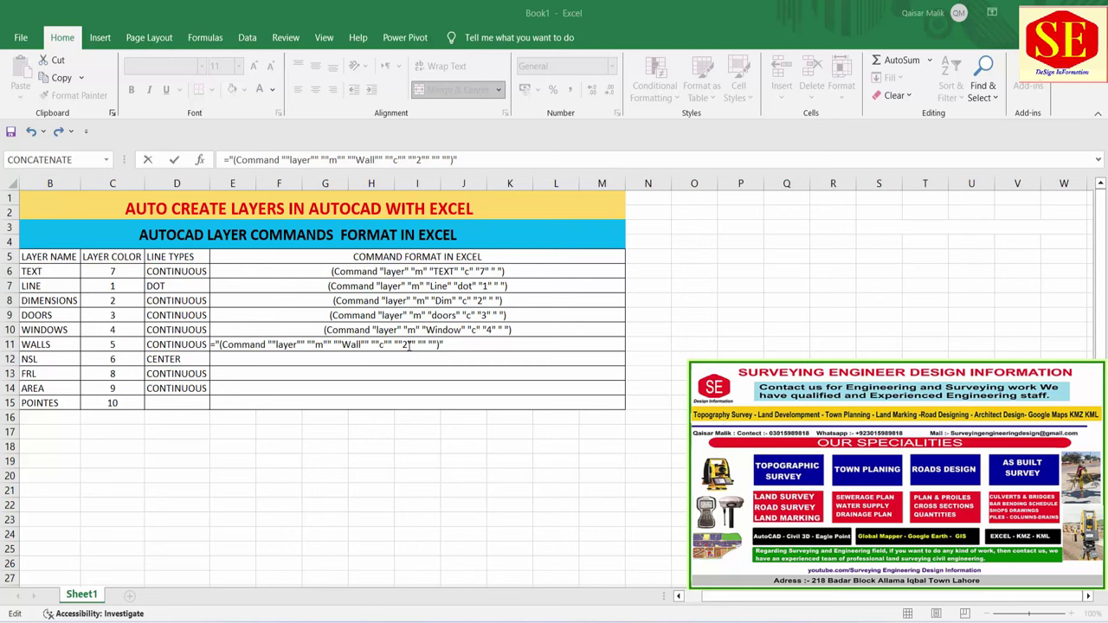
pyautogui.press('BackSpace')
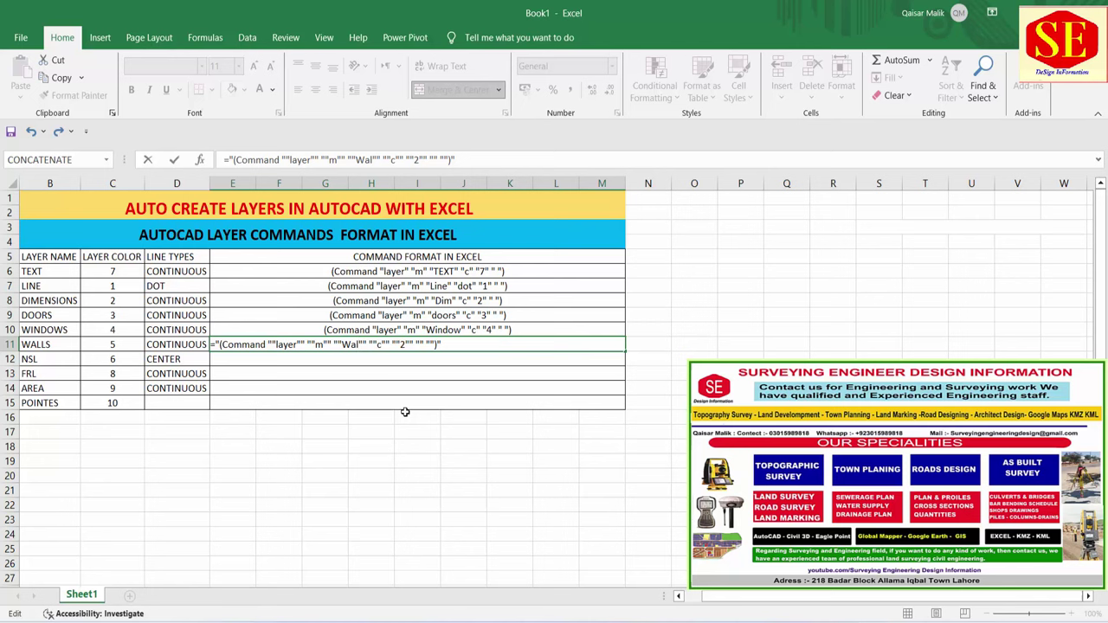
pyautogui.write('l')
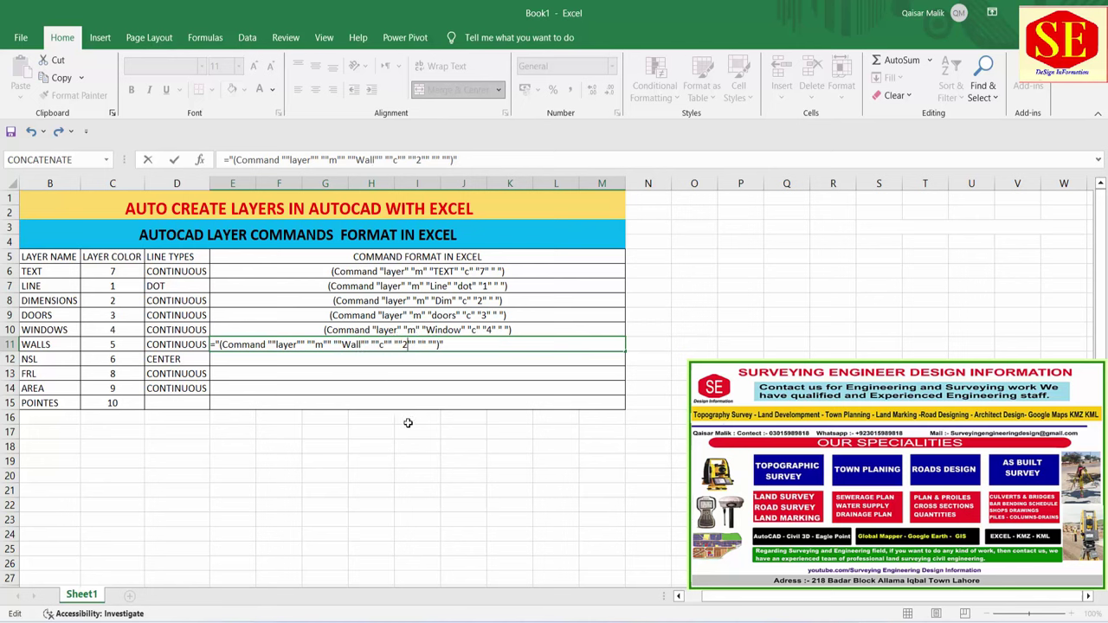
pyautogui.press('BackSpace')
pyautogui.write('5')
pyautogui.press('Return')
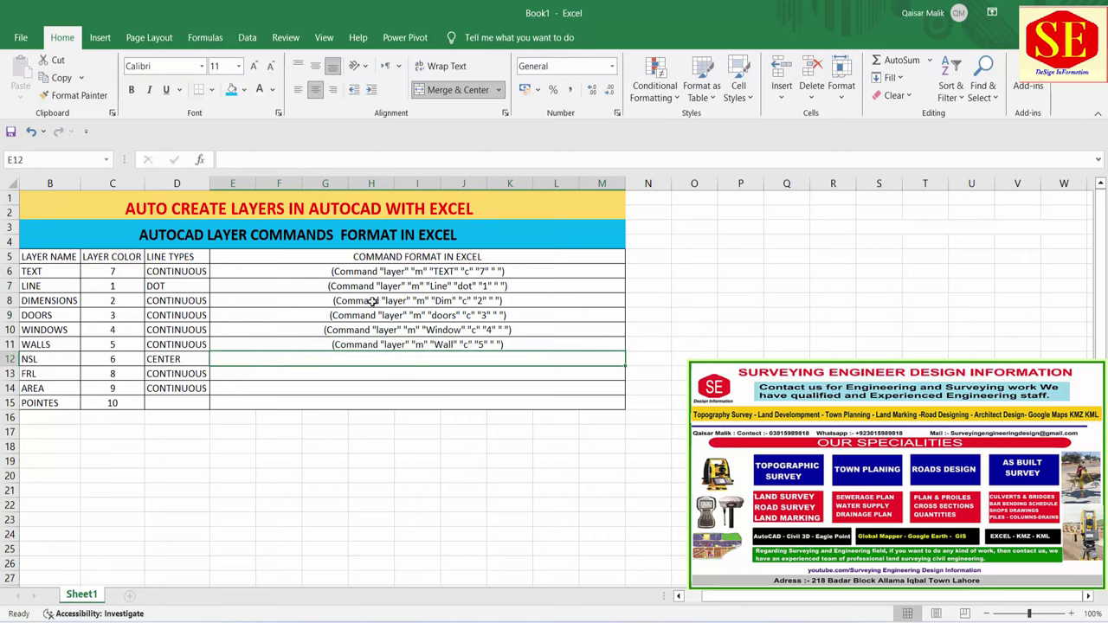
# Copy the Wall command from E11 into E12
pyautogui.click(370, 343)
pyautogui.rightClick(370, 345)
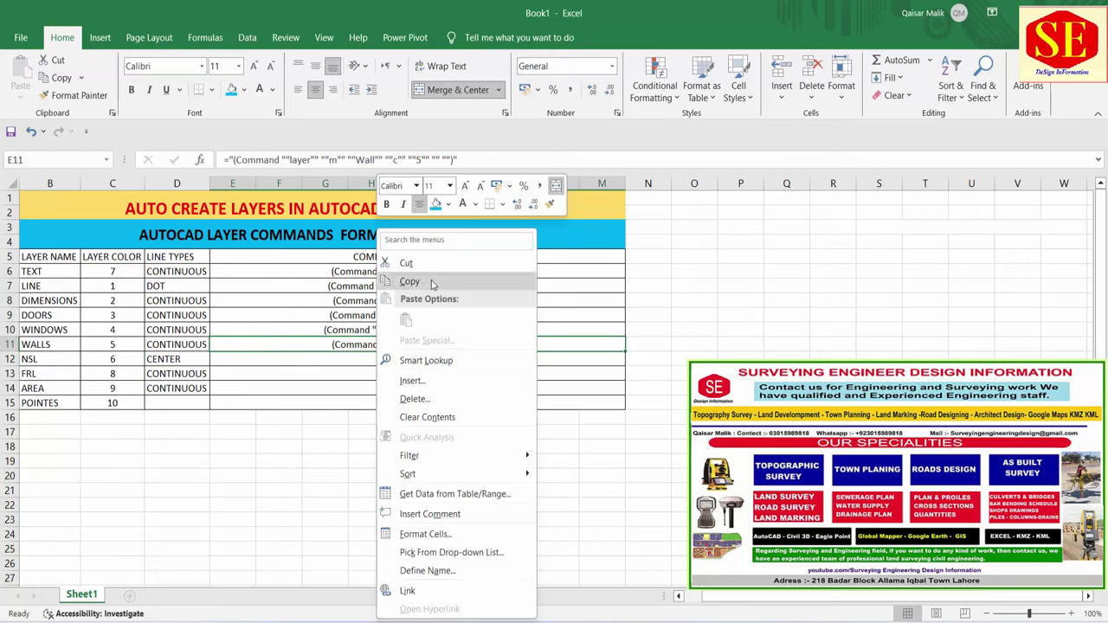
pyautogui.click(407, 281)
pyautogui.click(370, 357)
pyautogui.rightClick(370, 357)
pyautogui.click(398, 320)
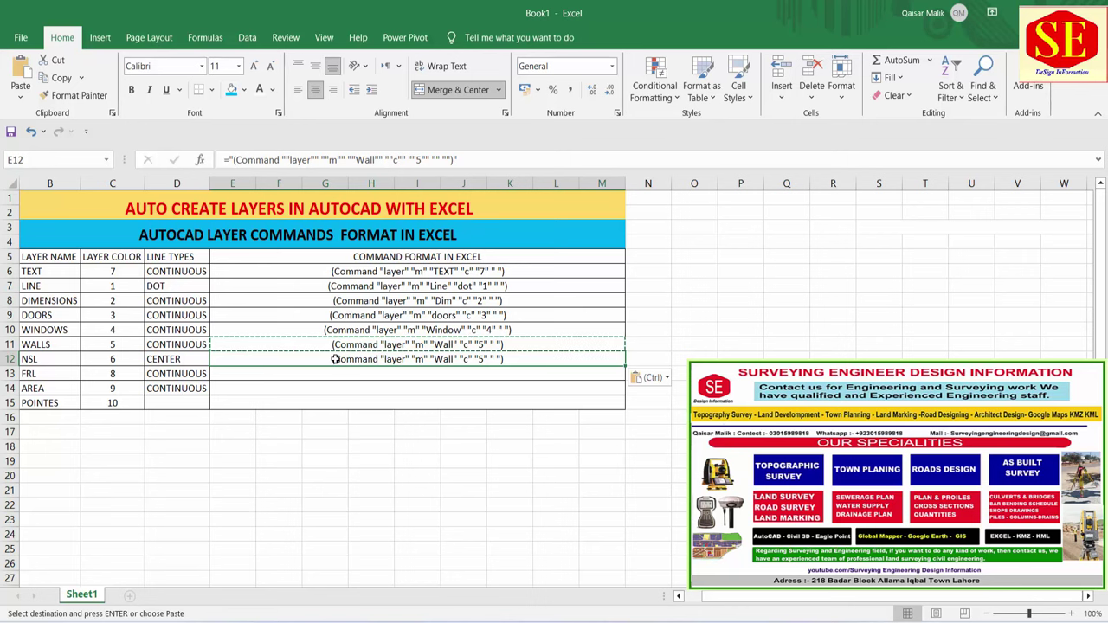
# Change E12 to the NSL layer with Center linetype and colour 6
pyautogui.doubleClick(403, 344)
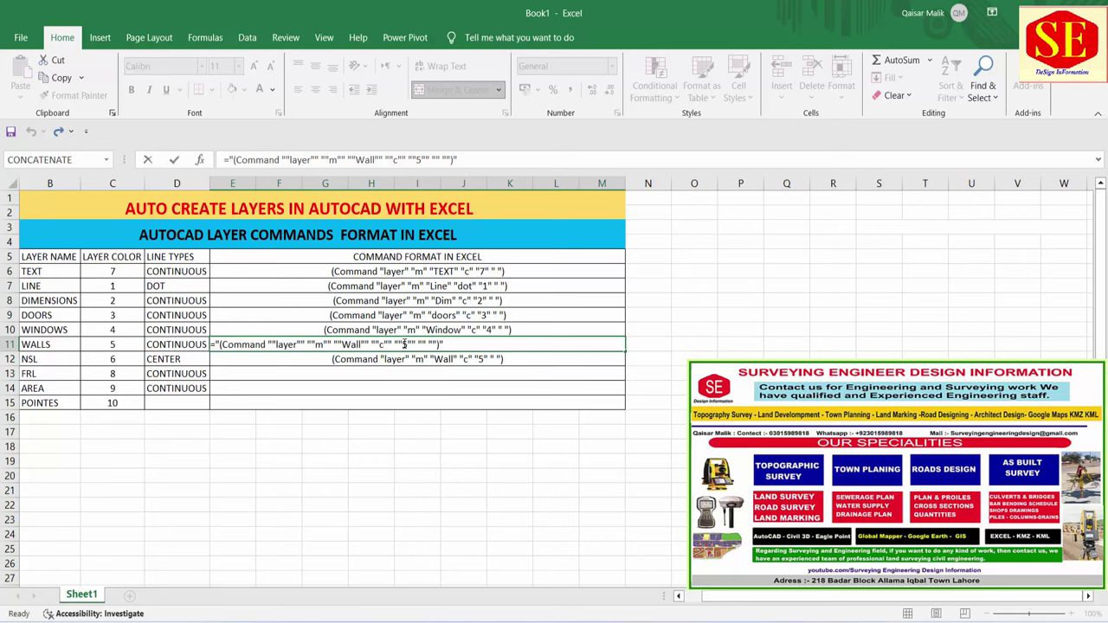
pyautogui.press('Escape')
pyautogui.doubleClick(404, 360)
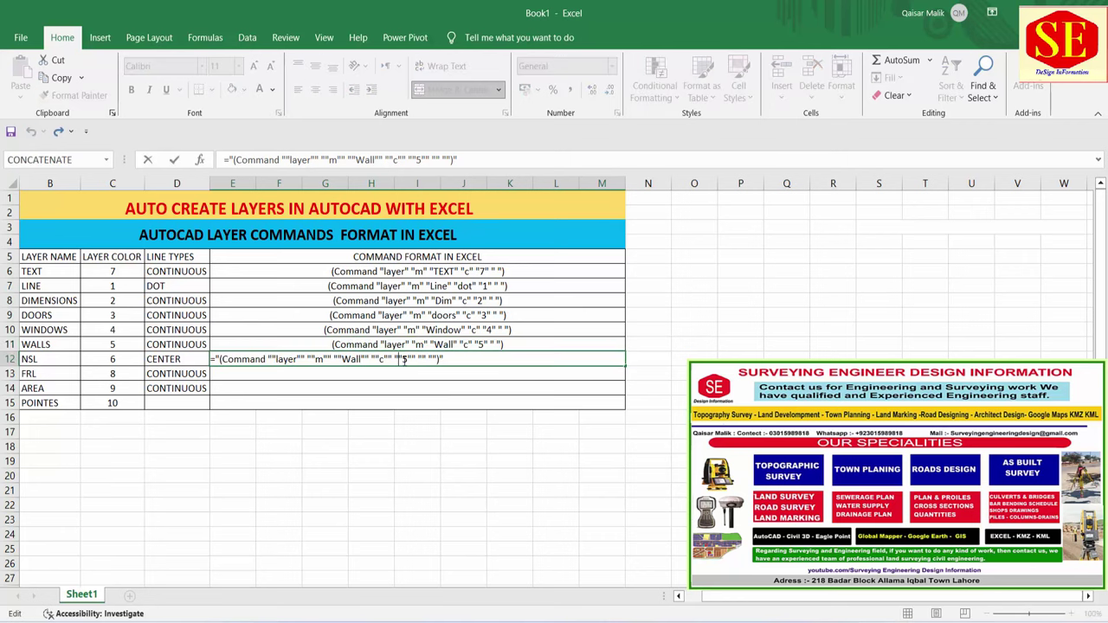
pyautogui.click(362, 358)
pyautogui.press('BackSpace')
pyautogui.press('BackSpace')
pyautogui.press('BackSpace')
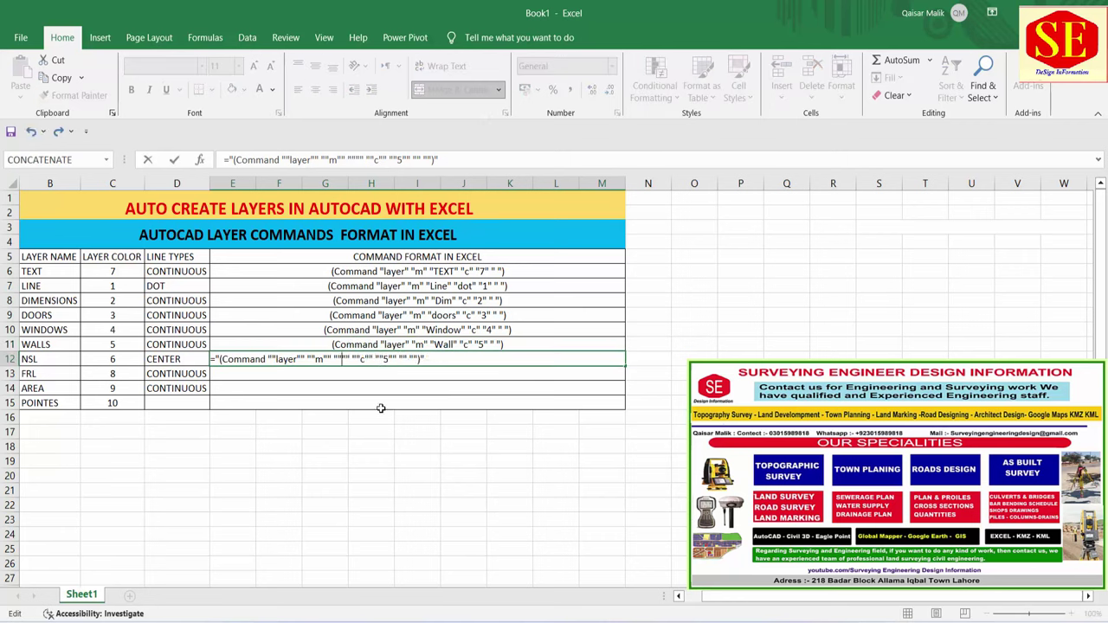
pyautogui.write('NSL')
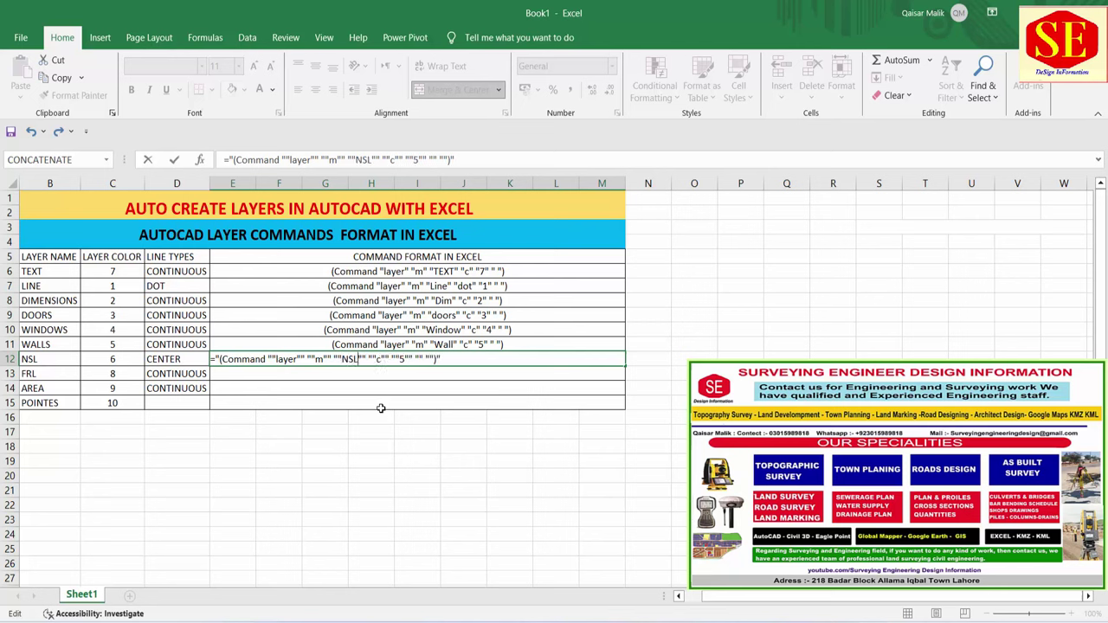
pyautogui.click(377, 359)
pyautogui.press('BackSpace')
pyautogui.write('Ce')
pyautogui.write('nter')
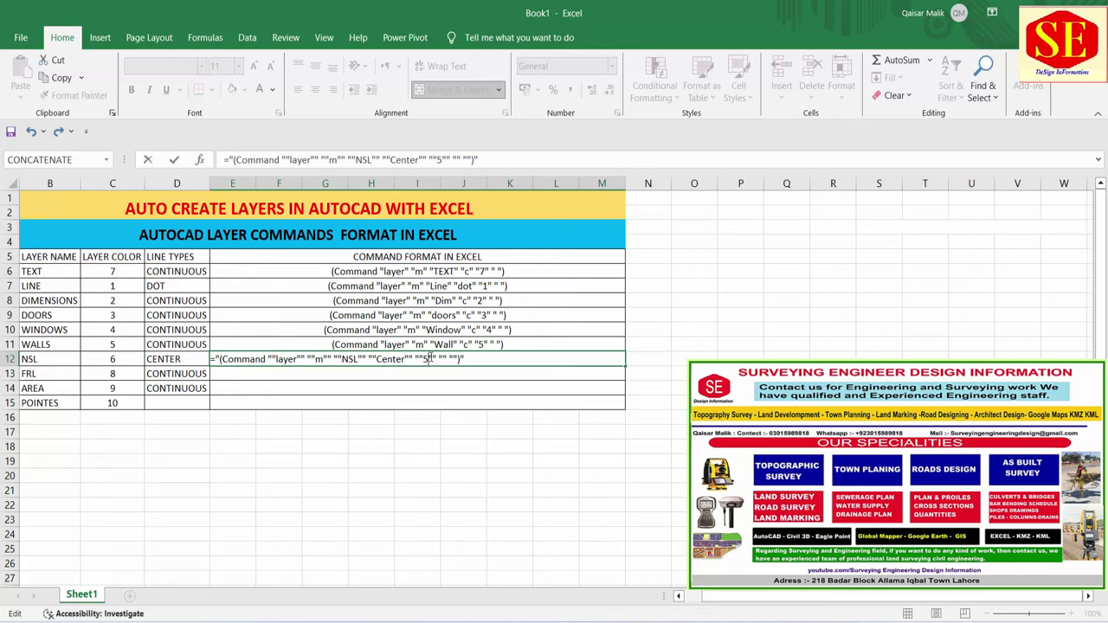
pyautogui.press('BackSpace')
pyautogui.write('6')
pyautogui.press('Return')
# Copy the NSL command from E12 into E13, E14 and E15
pyautogui.click(427, 357)
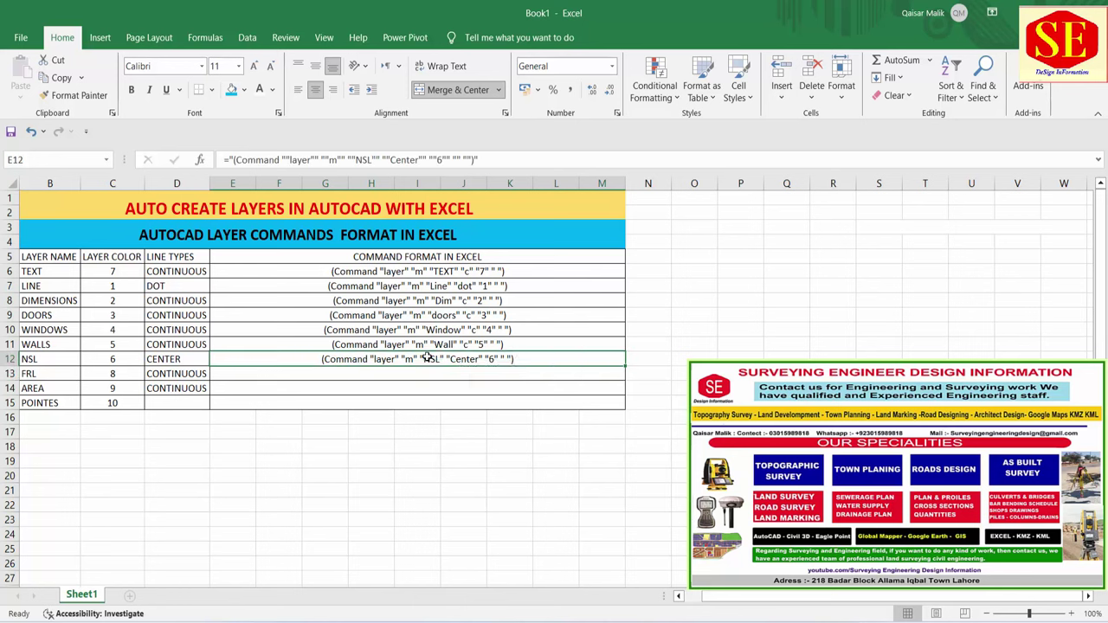
pyautogui.rightClick(427, 357)
pyautogui.click(528, 284)
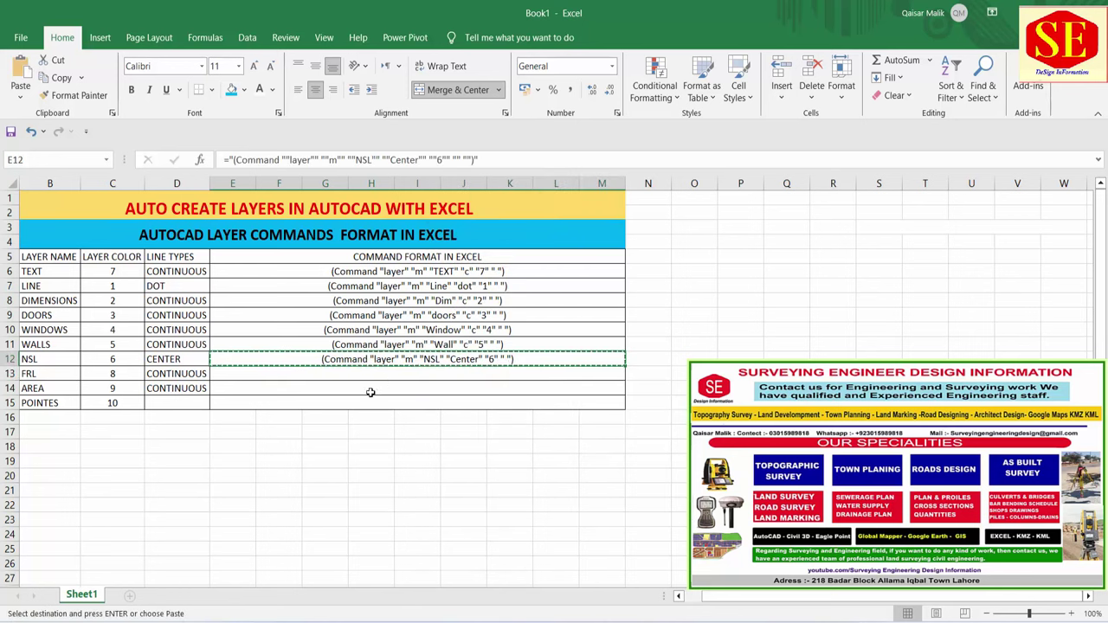
pyautogui.click(395, 373)
pyautogui.rightClick(396, 373)
pyautogui.click(424, 319)
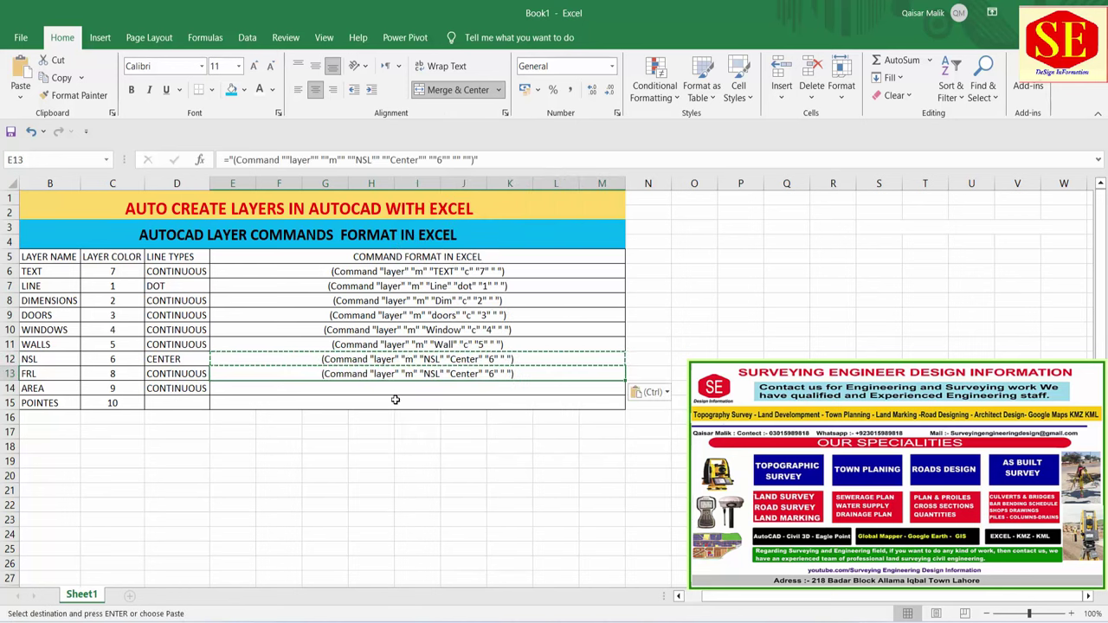
pyautogui.click(396, 390)
pyautogui.rightClick(395, 390)
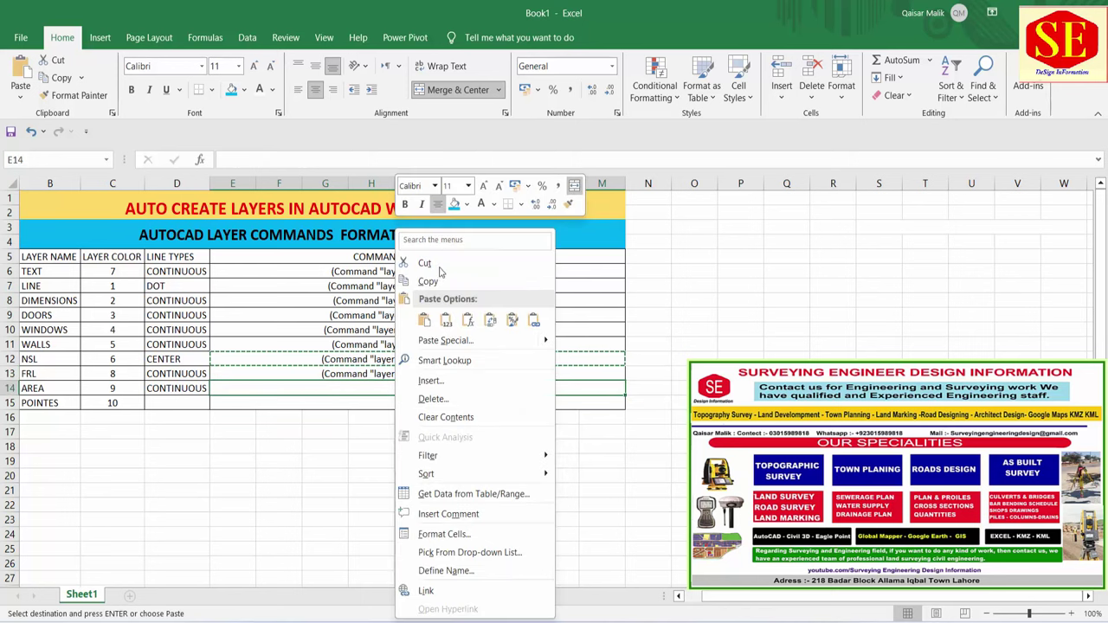
pyautogui.click(424, 318)
pyautogui.click(388, 401)
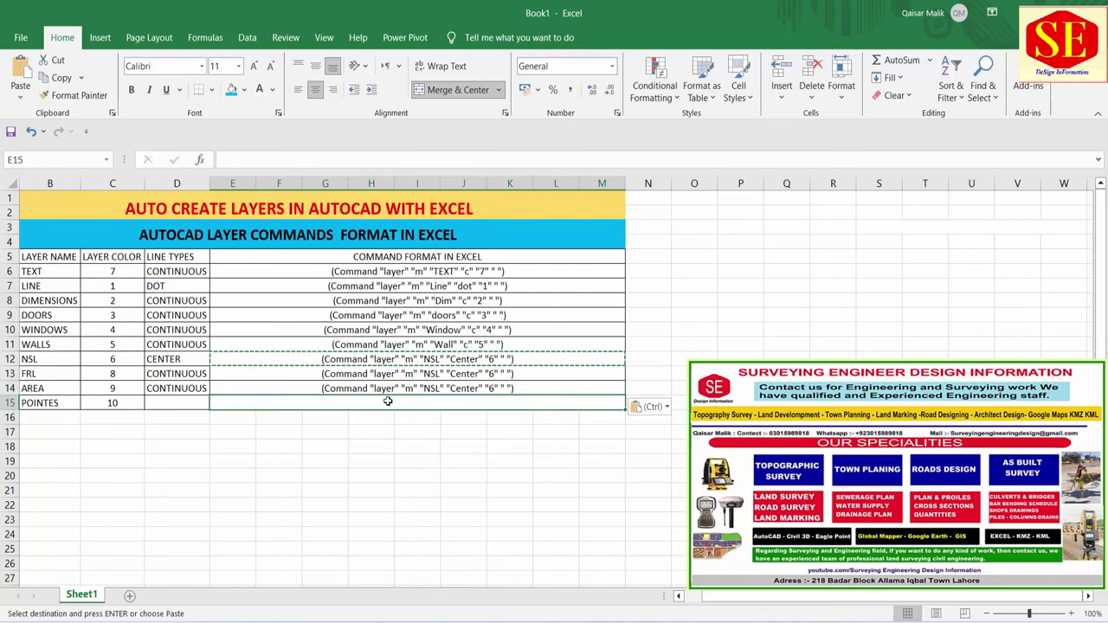
pyautogui.rightClick(388, 401)
pyautogui.click(408, 106)
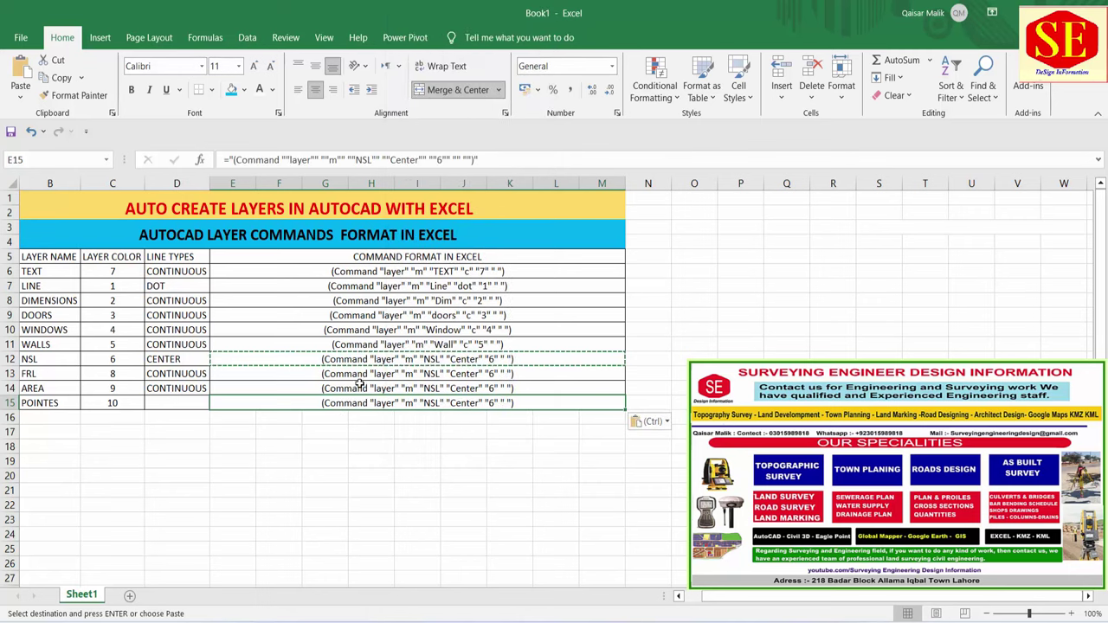
# Edit E13 into the FRL layer command with C linetype and colour 8
pyautogui.doubleClick(372, 373)
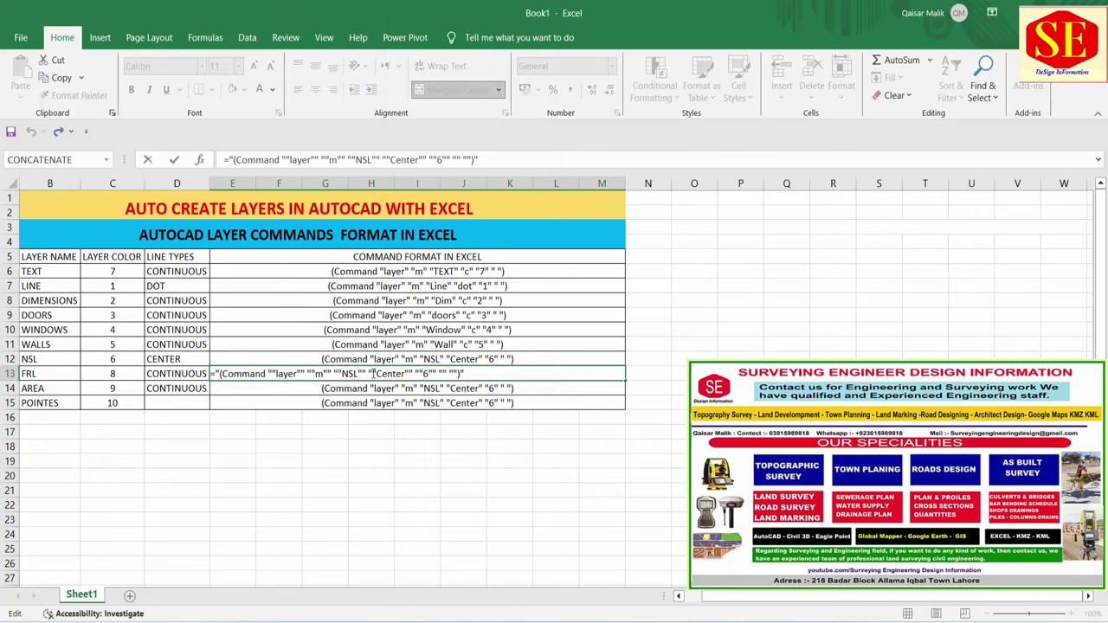
pyautogui.press('BackSpace')
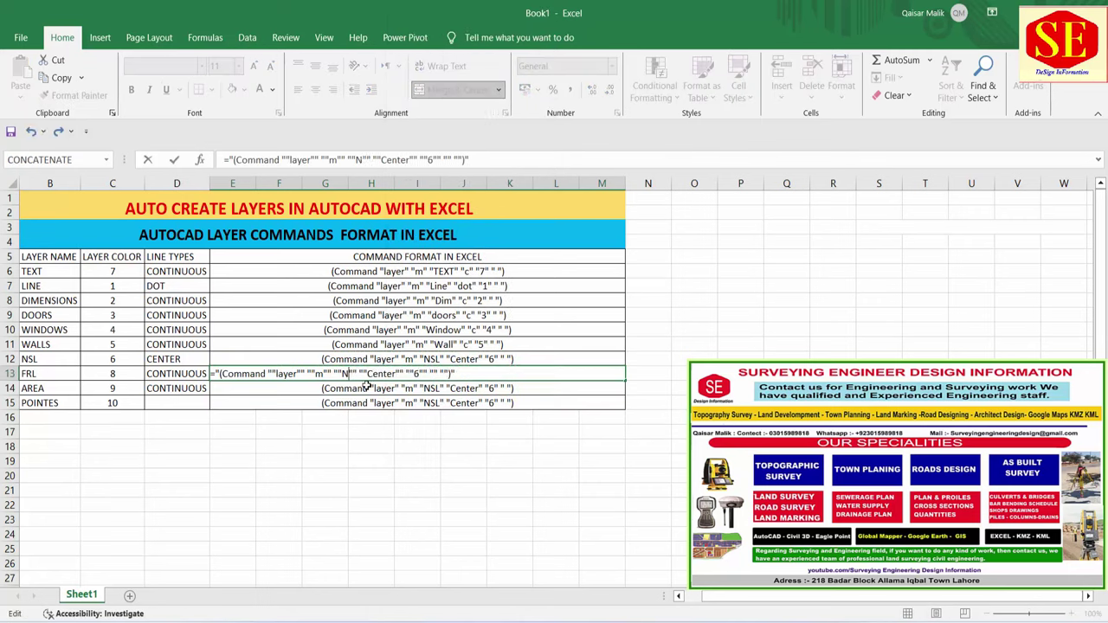
pyautogui.press('BackSpace')
pyautogui.press('BackSpace')
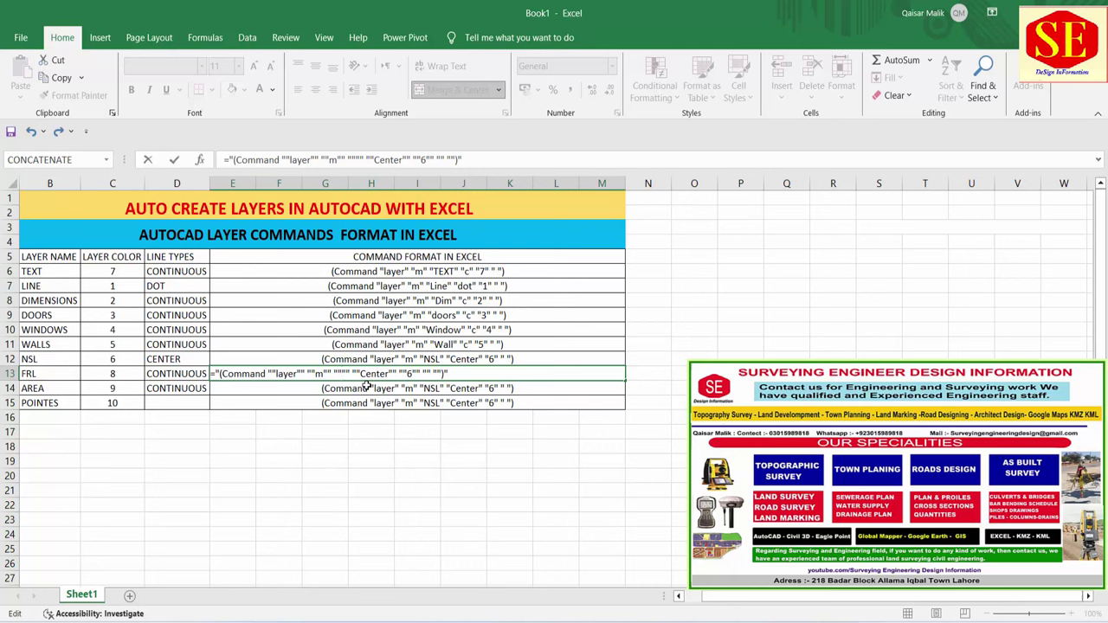
pyautogui.write('FRL')
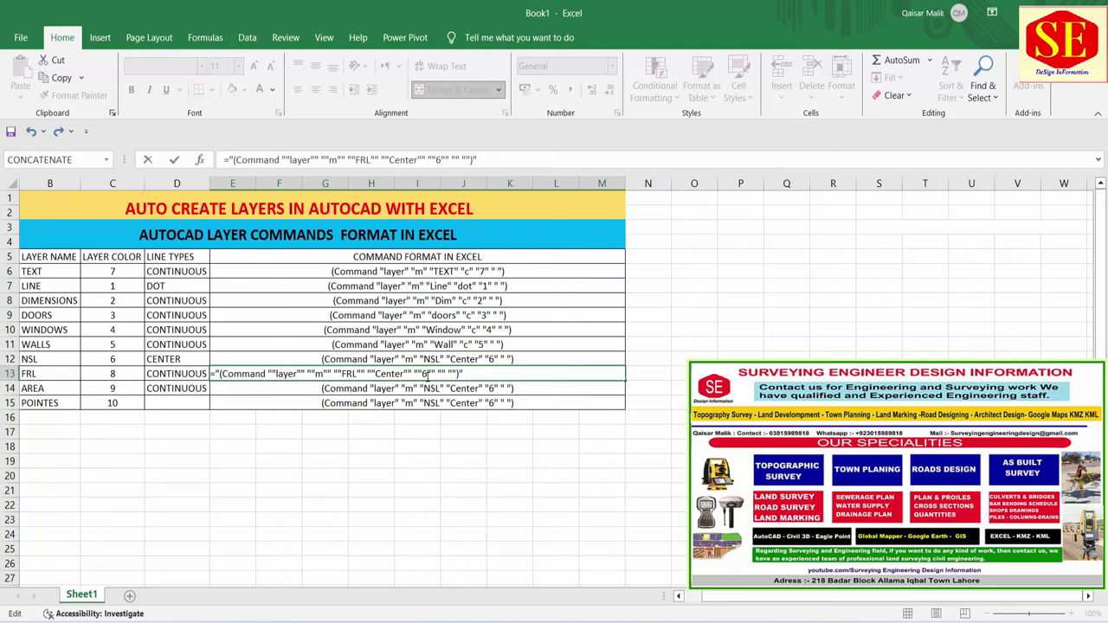
pyautogui.press('BackSpace')
pyautogui.write('8')
pyautogui.press('Left')
pyautogui.press('Left')
pyautogui.press('Left')
pyautogui.press('BackSpace')
pyautogui.press('BackSpace')
pyautogui.press('BackSpace')
pyautogui.press('BackSpace')
pyautogui.press('BackSpace')
pyautogui.press('Return')
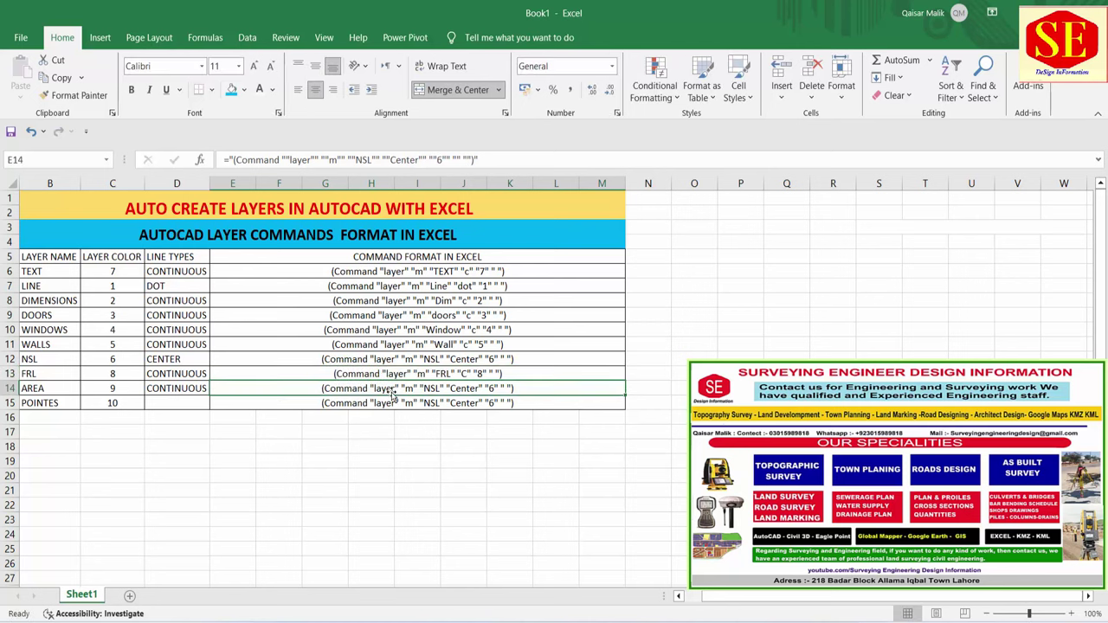
# Edit E14 into the area layer command with C linetype and colour 9
pyautogui.doubleClick(387, 389)
pyautogui.click(354, 389)
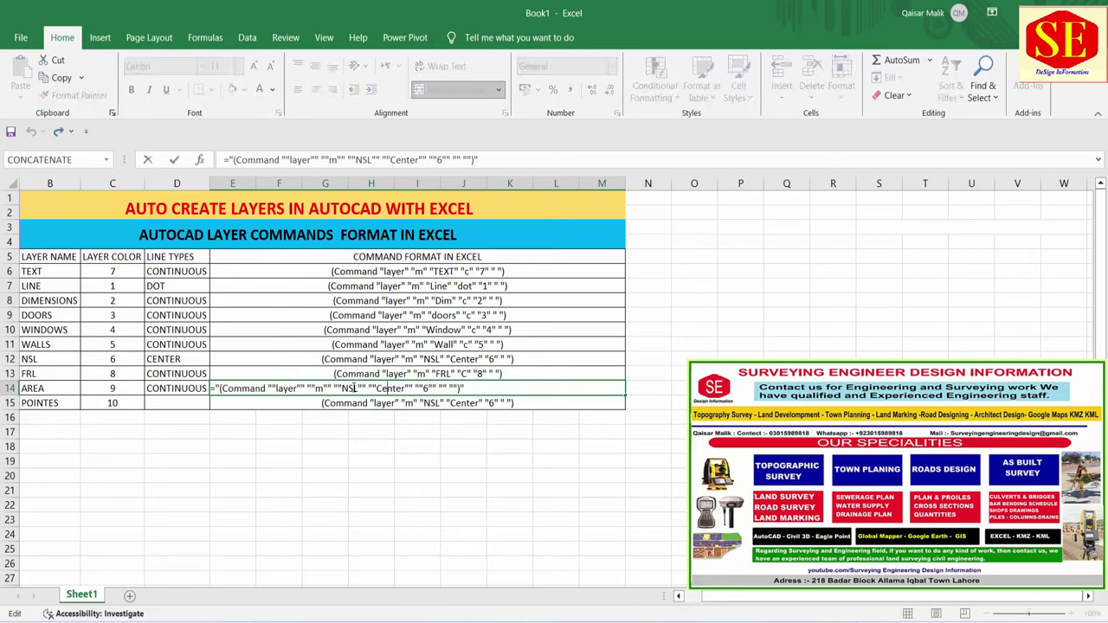
pyautogui.press('BackSpace')
pyautogui.press('BackSpace')
pyautogui.press('BackSpace')
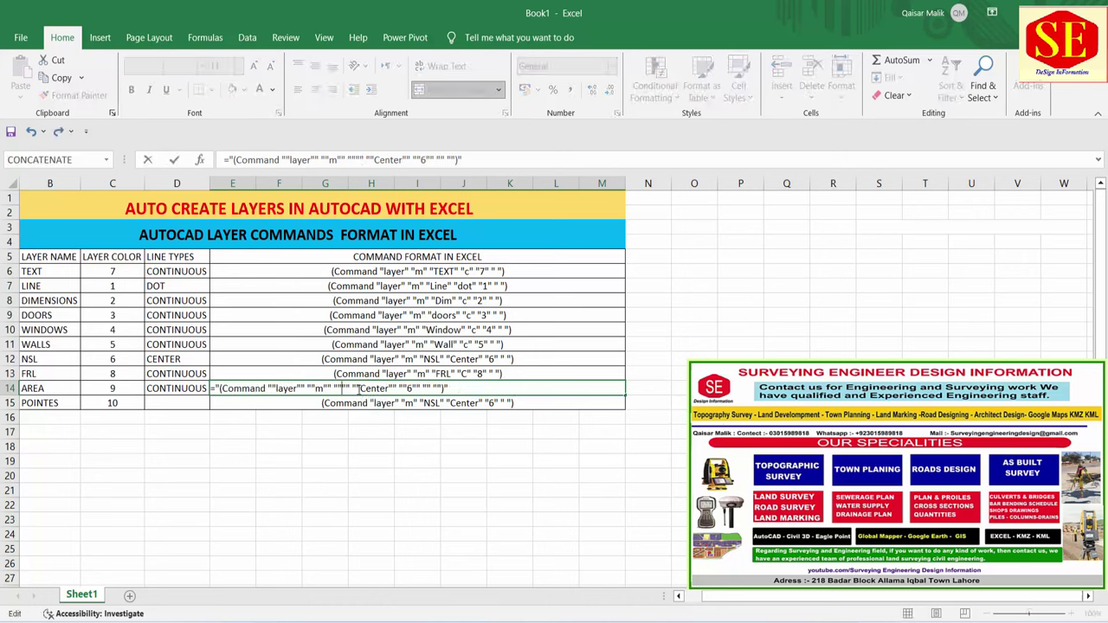
pyautogui.write('area')
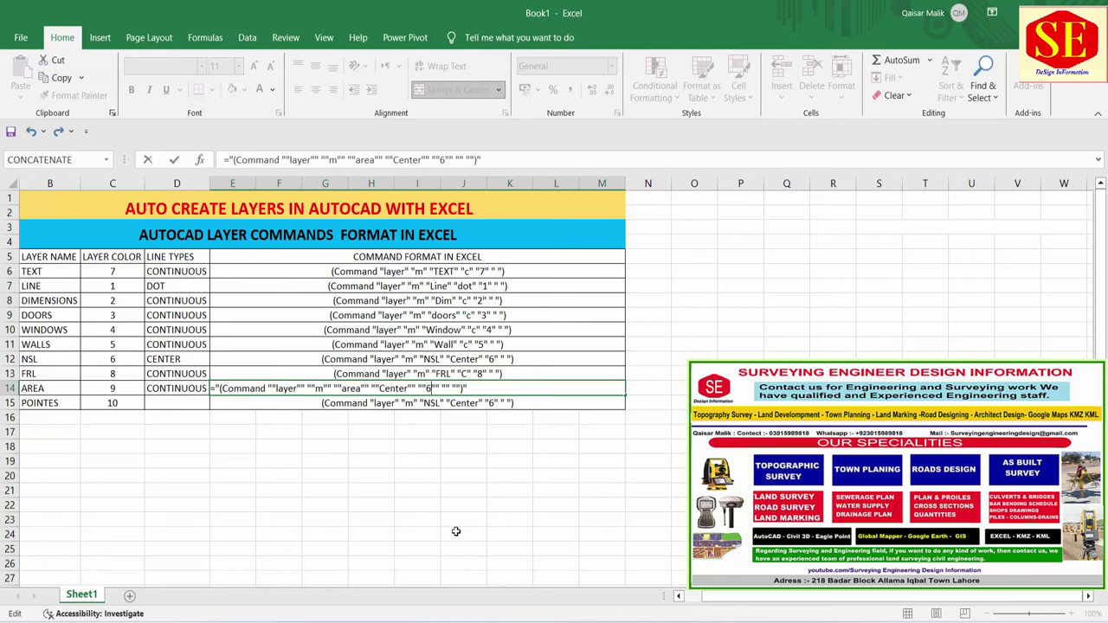
pyautogui.press('BackSpace')
pyautogui.write('9')
pyautogui.press('BackSpace')
pyautogui.press('BackSpace')
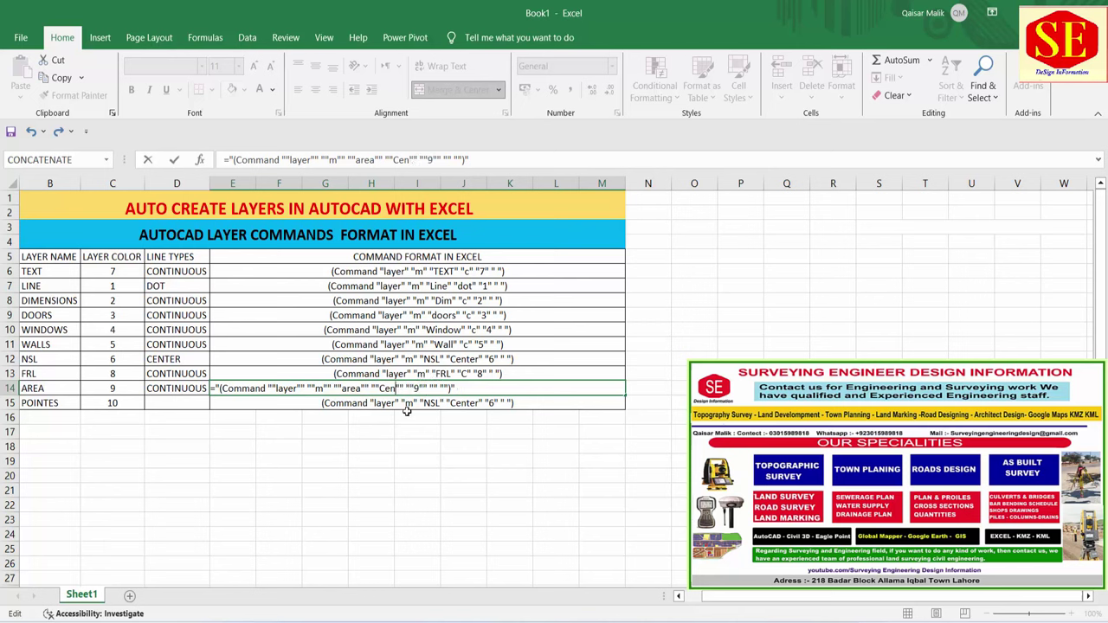
pyautogui.press('BackSpace')
pyautogui.press('BackSpace')
pyautogui.press('BackSpace')
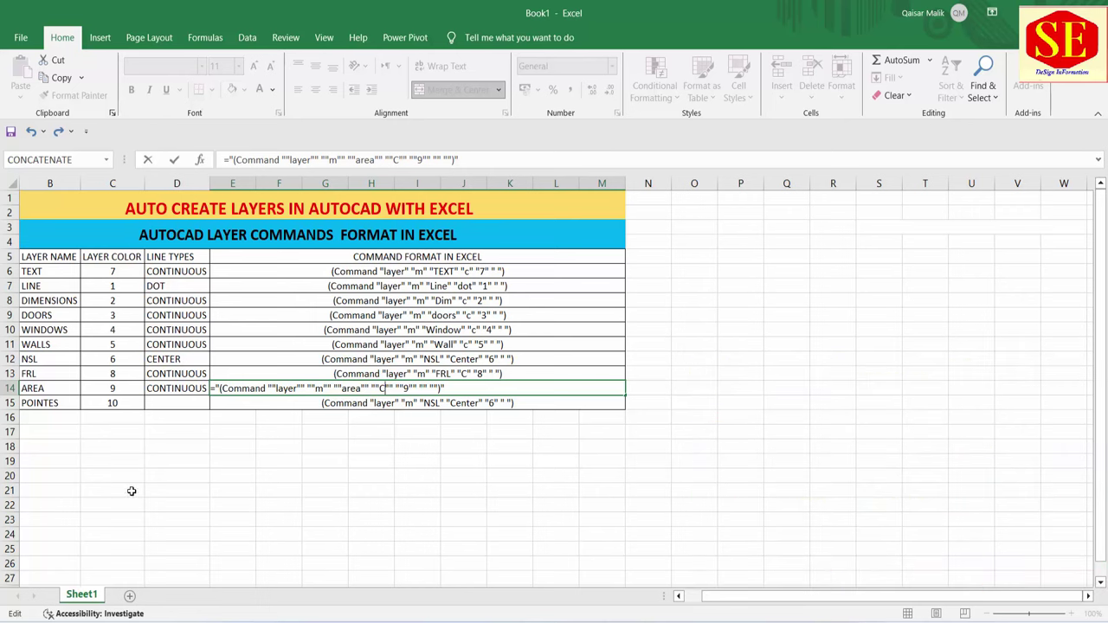
pyautogui.press('Return')
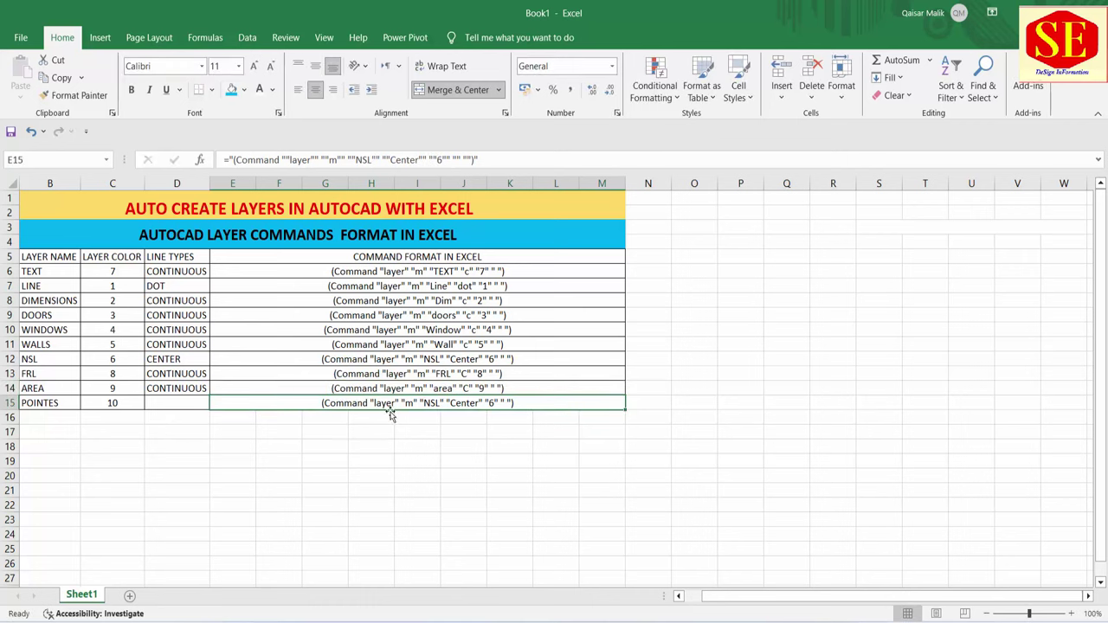
# Change E15 to the Points layer with C linetype and colour 10
pyautogui.doubleClick(416, 403)
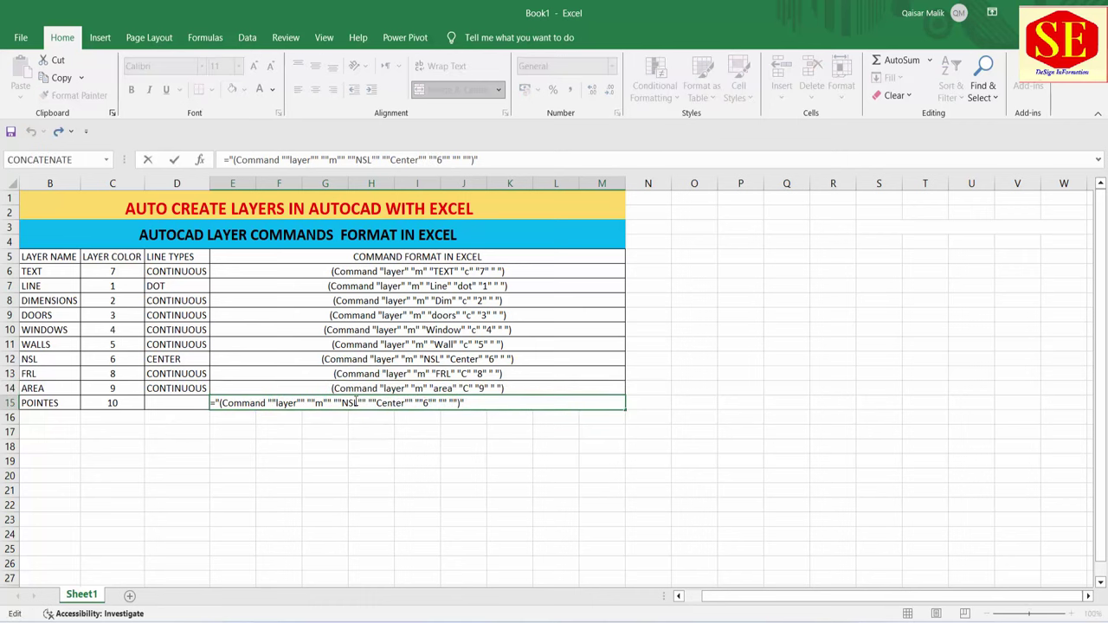
pyautogui.press('BackSpace')
pyautogui.press('BackSpace')
pyautogui.press('BackSpace')
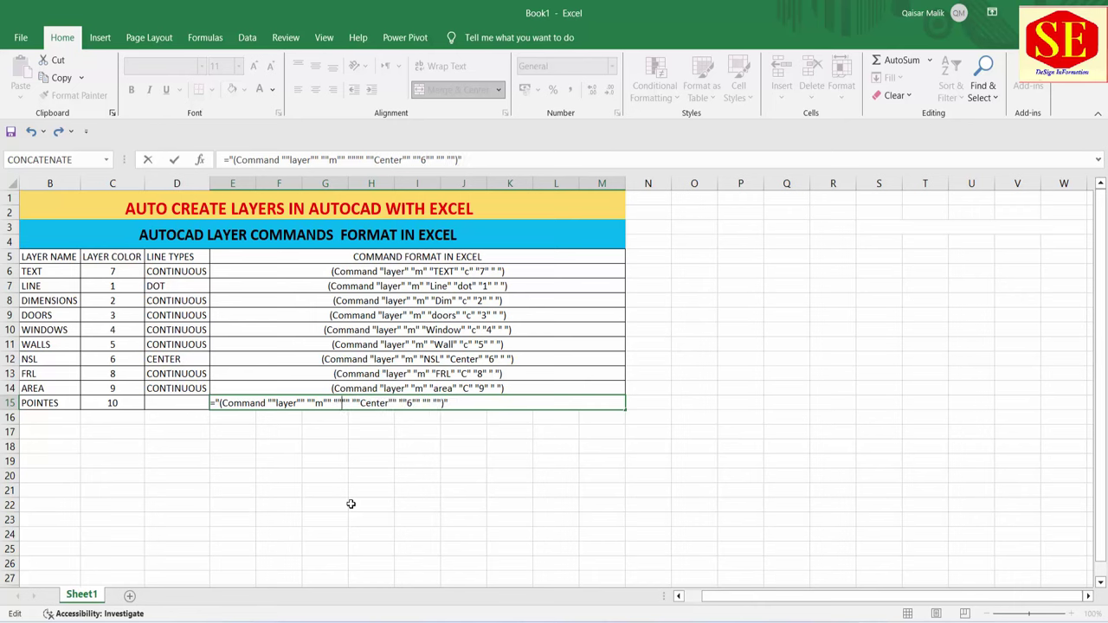
pyautogui.write('Poin')
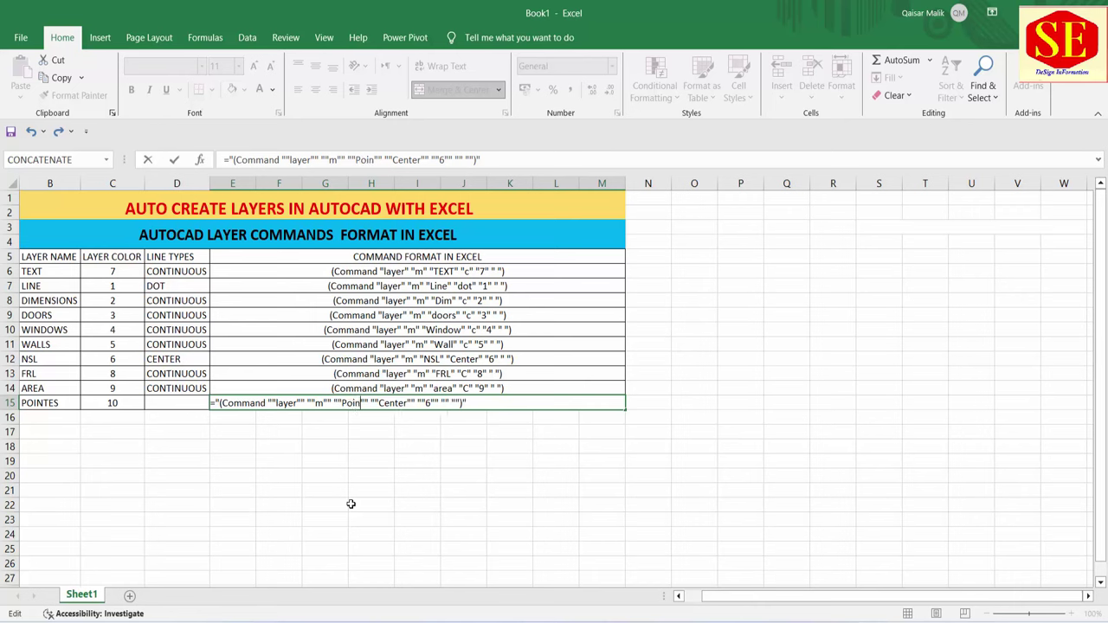
pyautogui.write('ts')
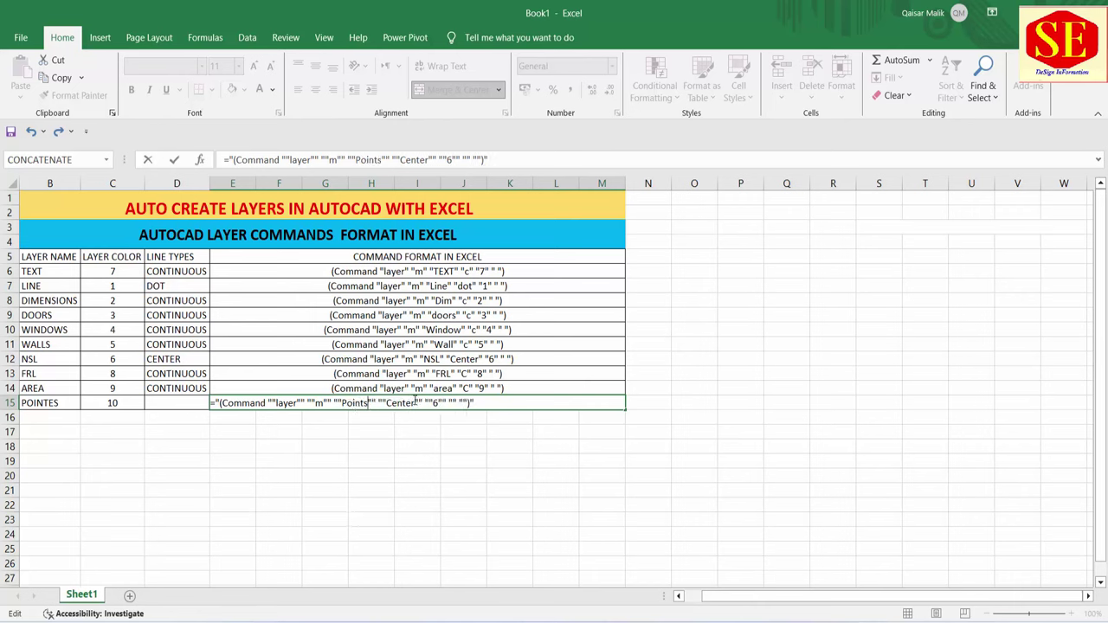
pyautogui.click(416, 403)
pyautogui.press('BackSpace')
pyautogui.press('BackSpace')
pyautogui.press('BackSpace')
pyautogui.press('BackSpace')
pyautogui.press('BackSpace')
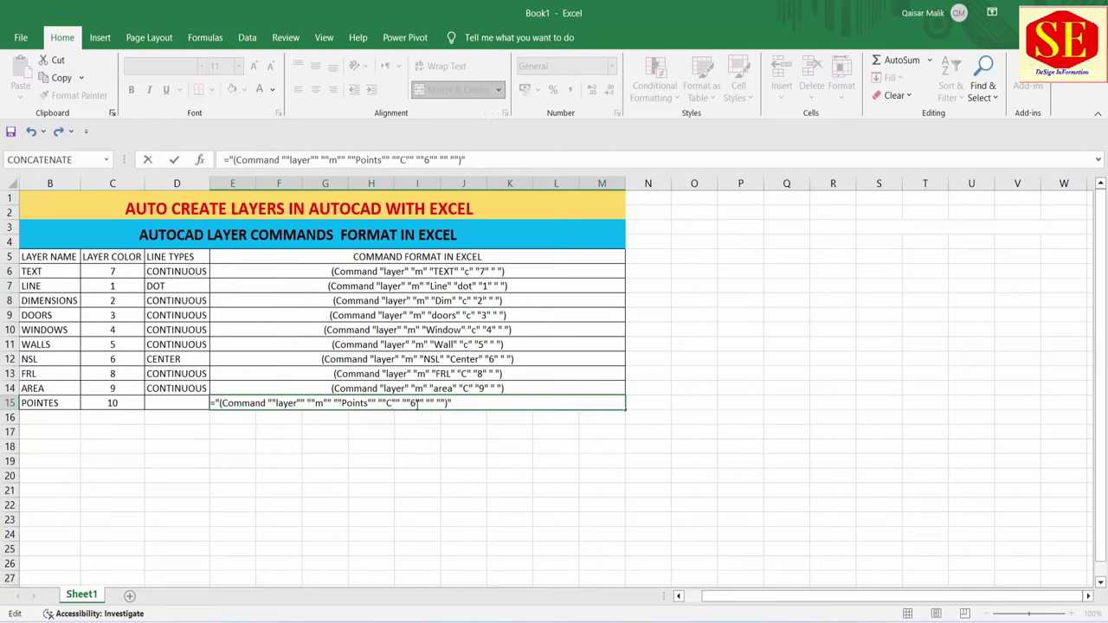
pyautogui.press('BackSpace')
pyautogui.write('10')
pyautogui.press('Return')
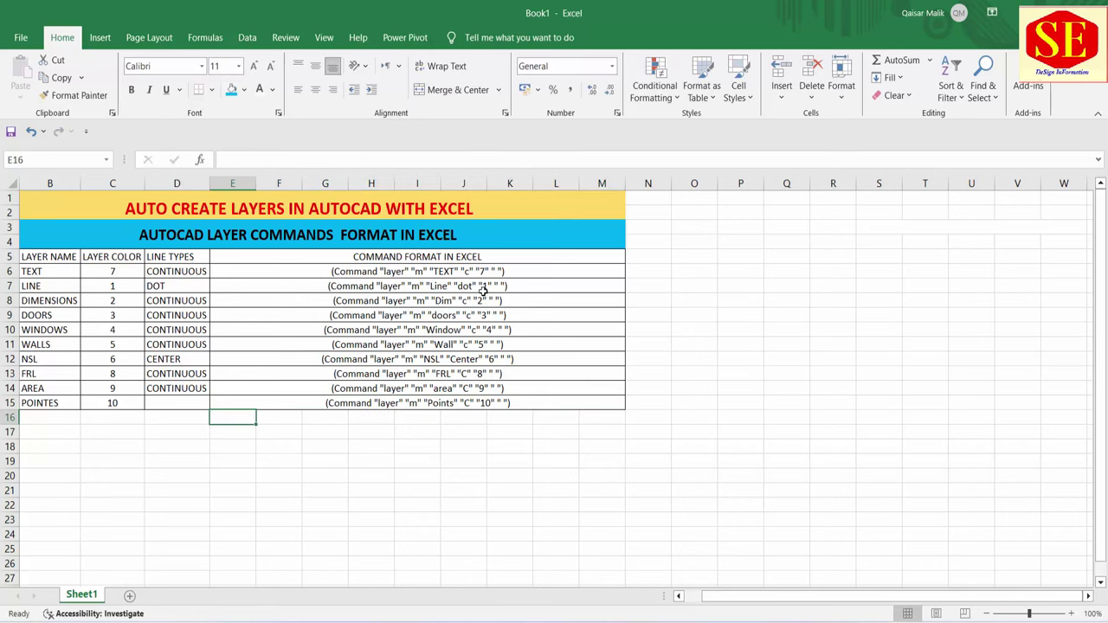
# Copy all ten layer command strings in E6:M15
pyautogui.moveTo(472, 271); pyautogui.dragTo(476, 406)
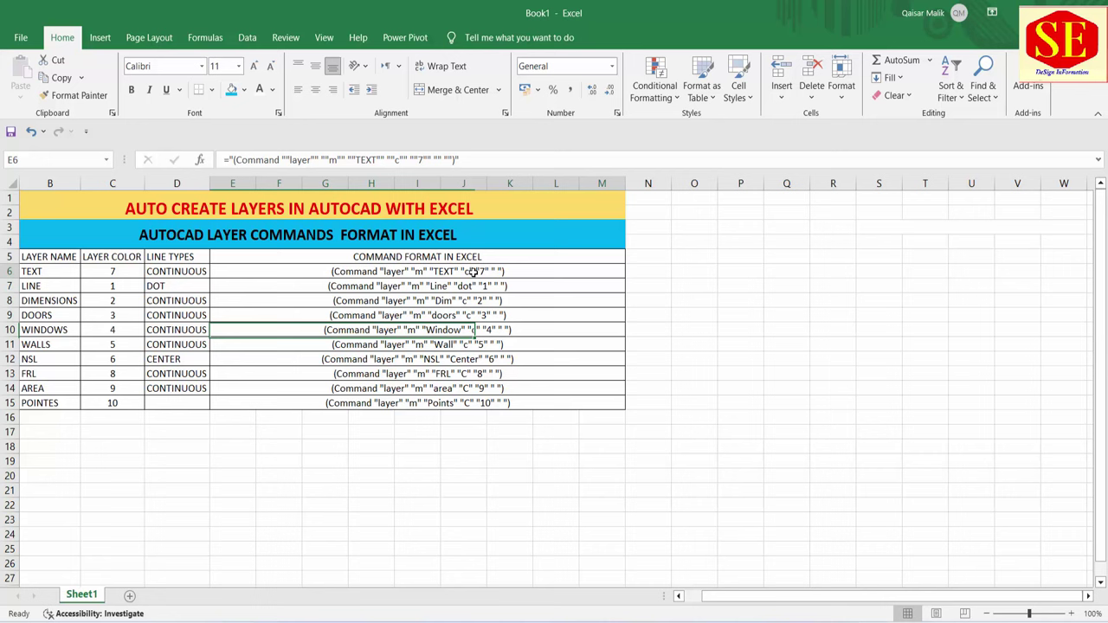
pyautogui.rightClick(475, 406)
pyautogui.click(510, 282)
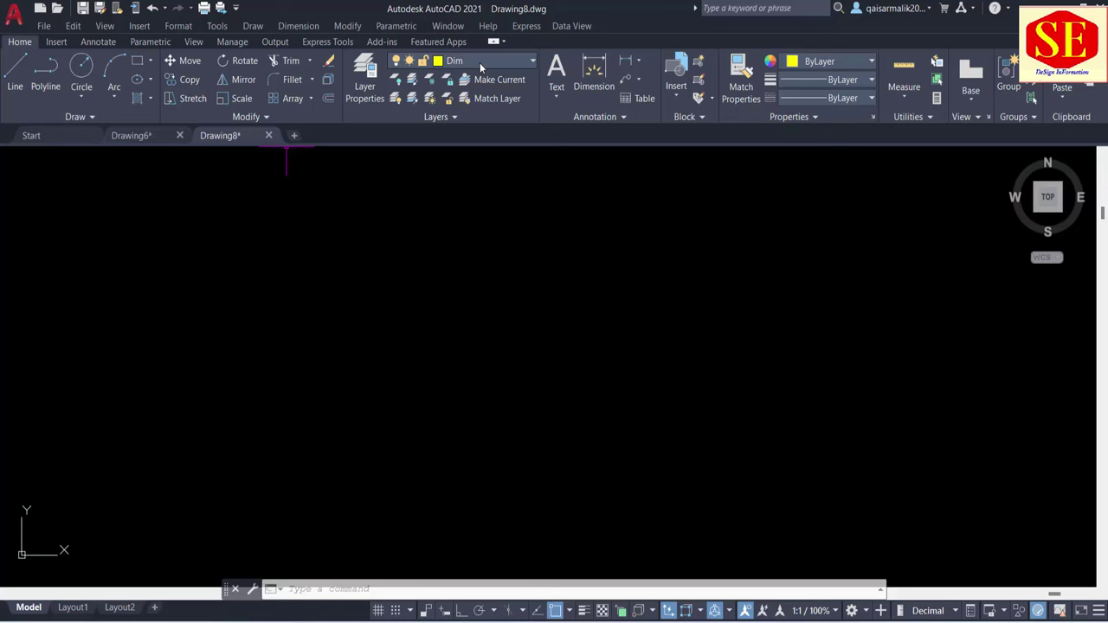
pyautogui.click(480, 62)
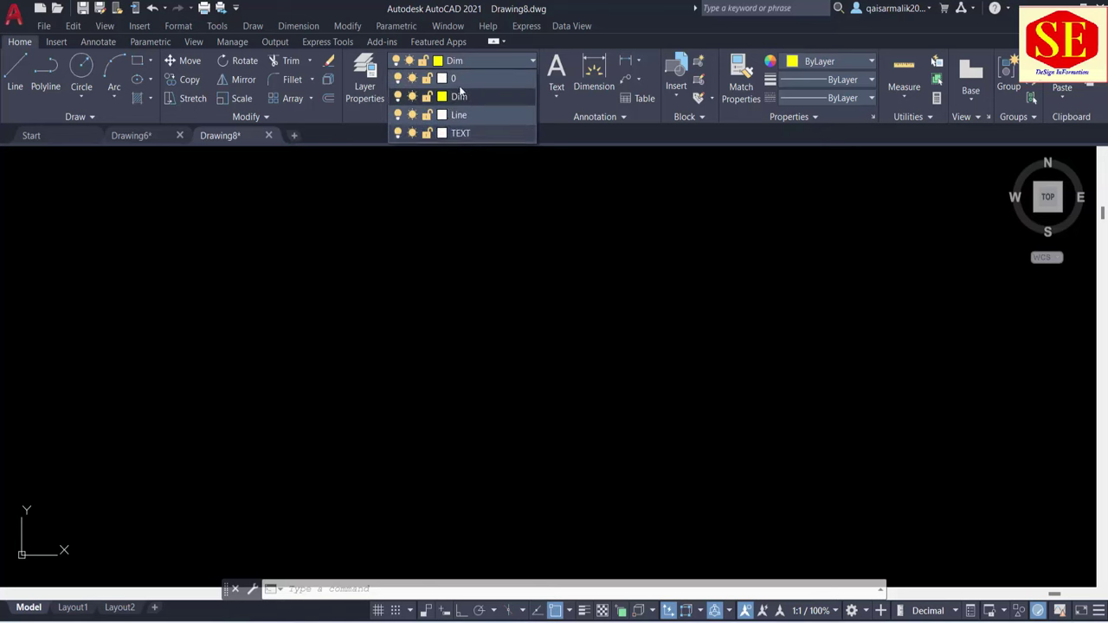
# Paste the ten commands into a new AutoCAD drawing's command line and confirm the ten layers exist
pyautogui.click(292, 141)
pyautogui.click(294, 139)
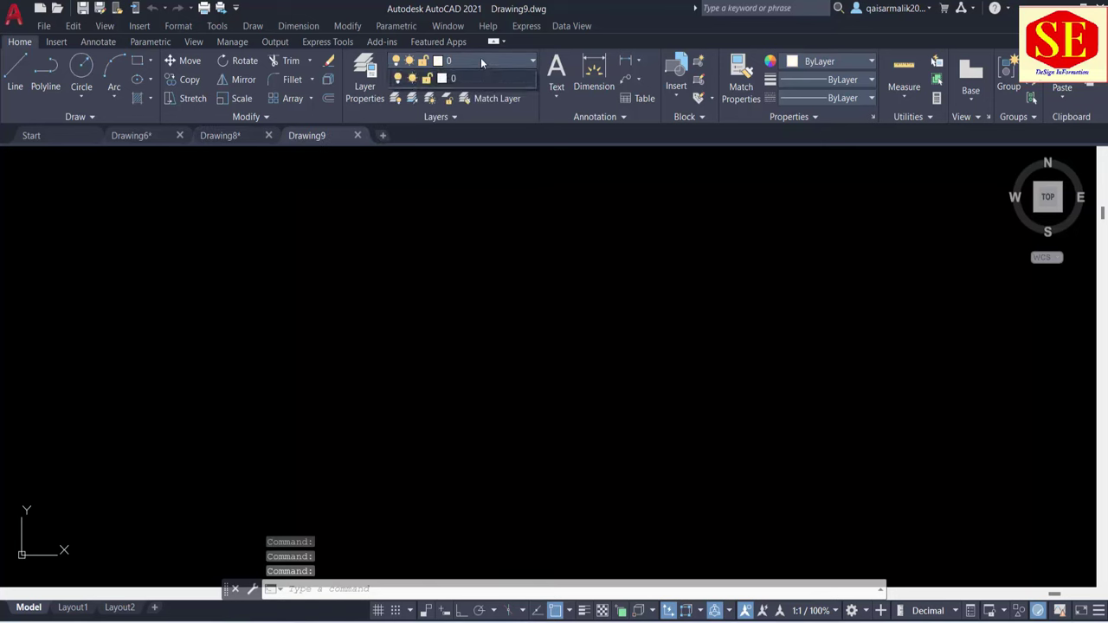
pyautogui.rightClick(522, 589)
pyautogui.click(559, 522)
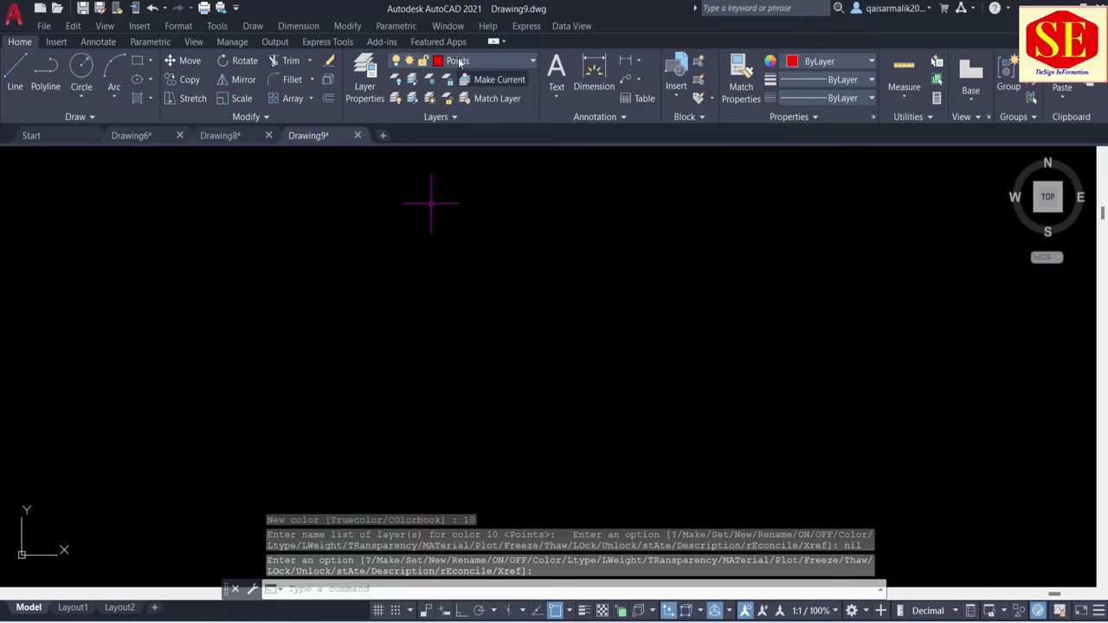
pyautogui.click(460, 62)
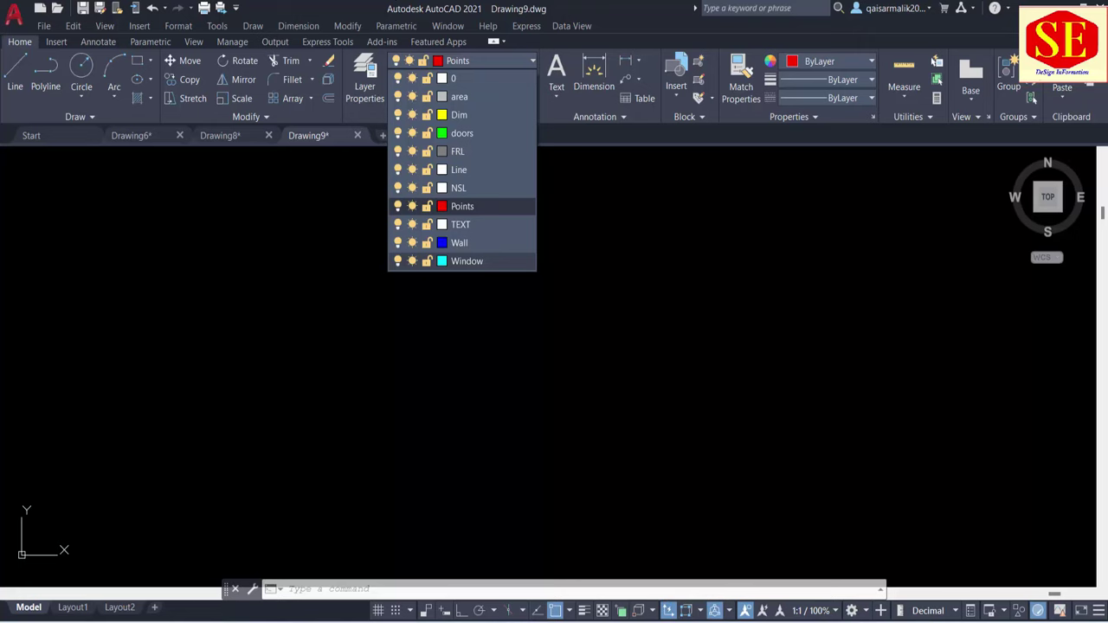
pyautogui.click(782, 564)
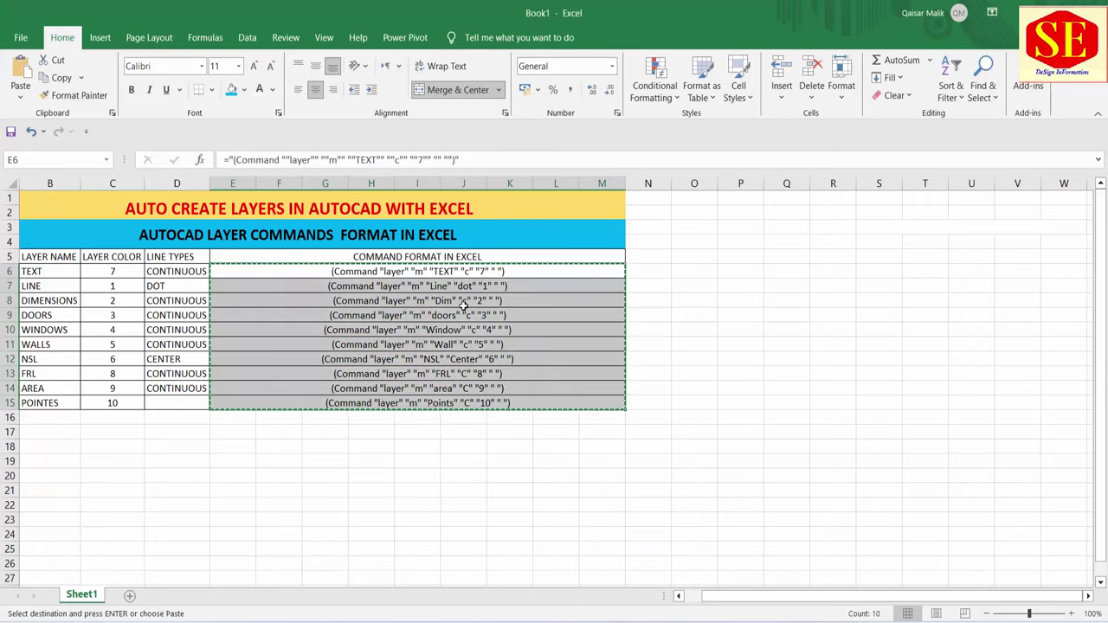
# Clear Excel's copy marquee and review the newly created layers in AutoCAD's layer list
pyautogui.press('Escape')
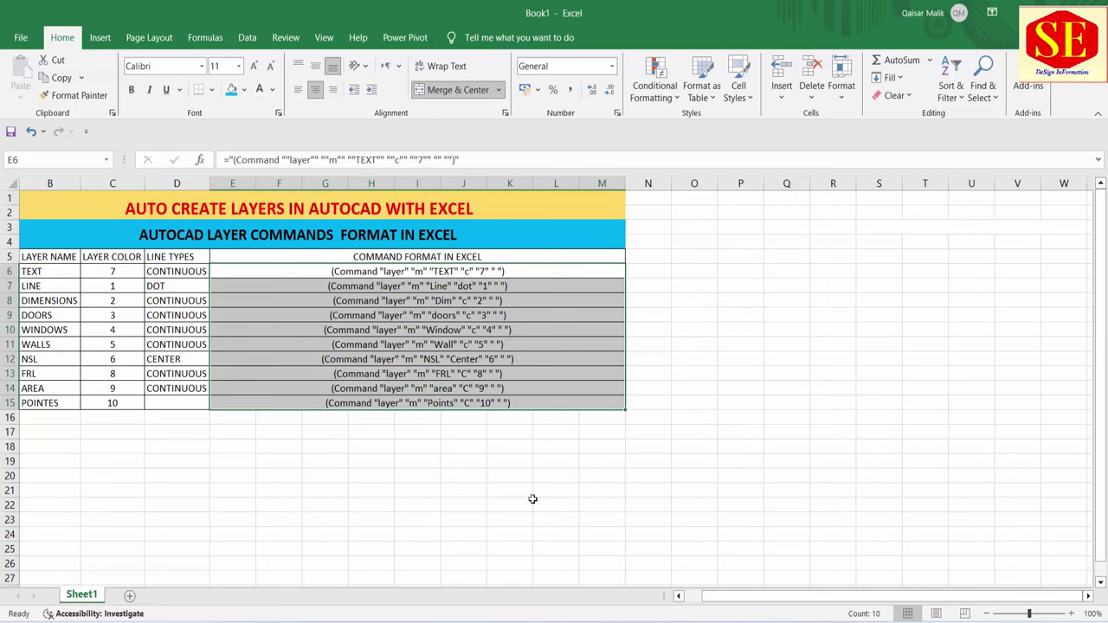
pyautogui.hotkey('alt', 'Tab')
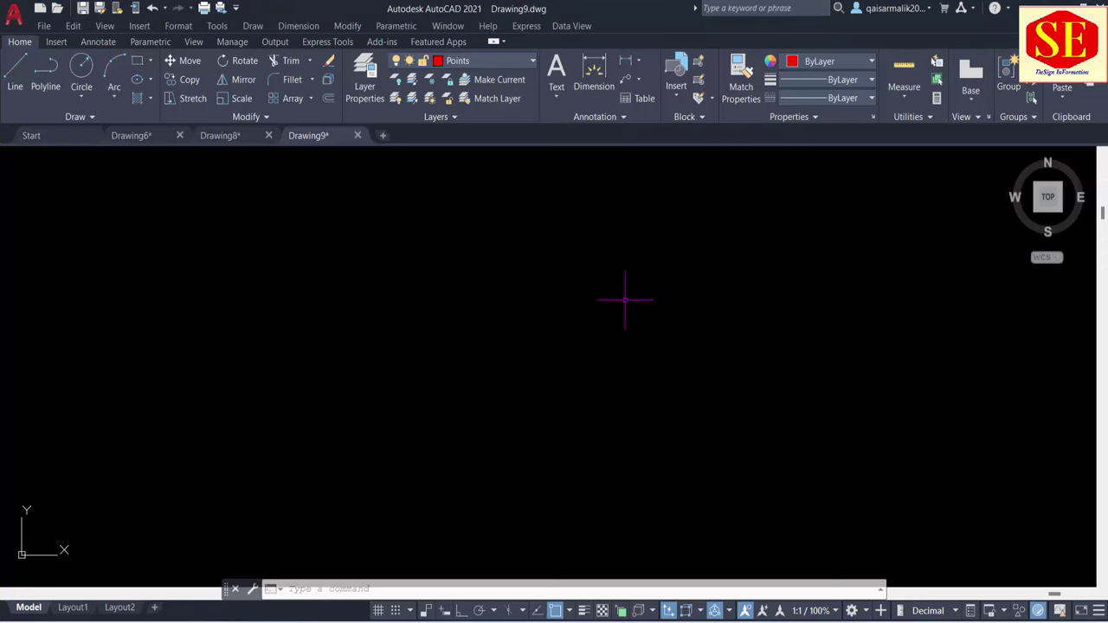
pyautogui.click(476, 62)
# Go back to Excel to deselect the command range at cell L22, then return to Drawing9
pyautogui.click(730, 590)
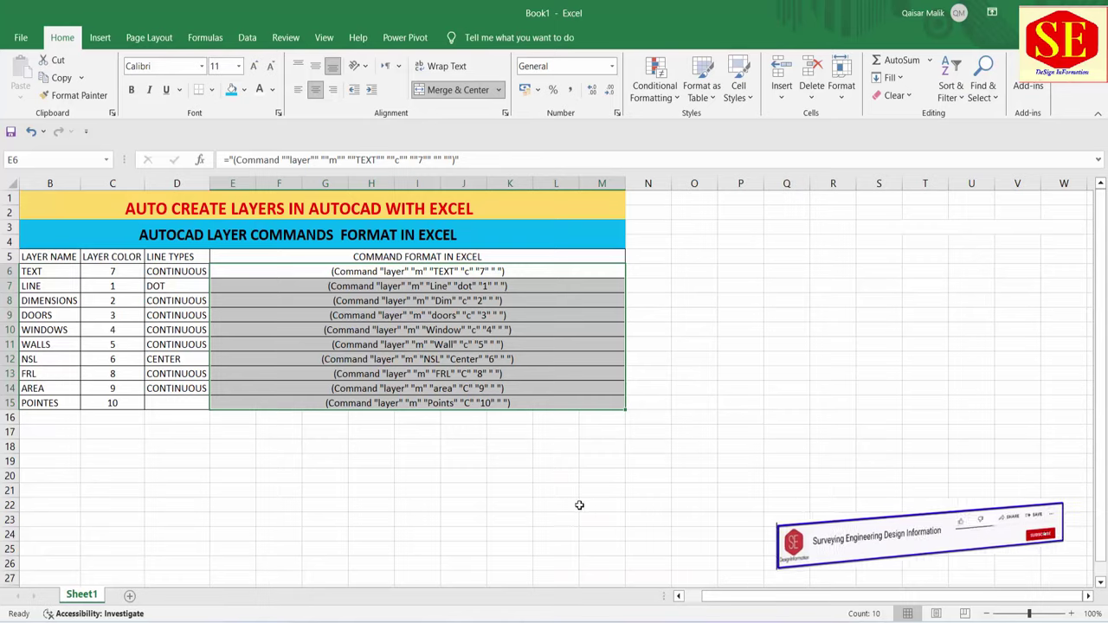
pyautogui.click(576, 503)
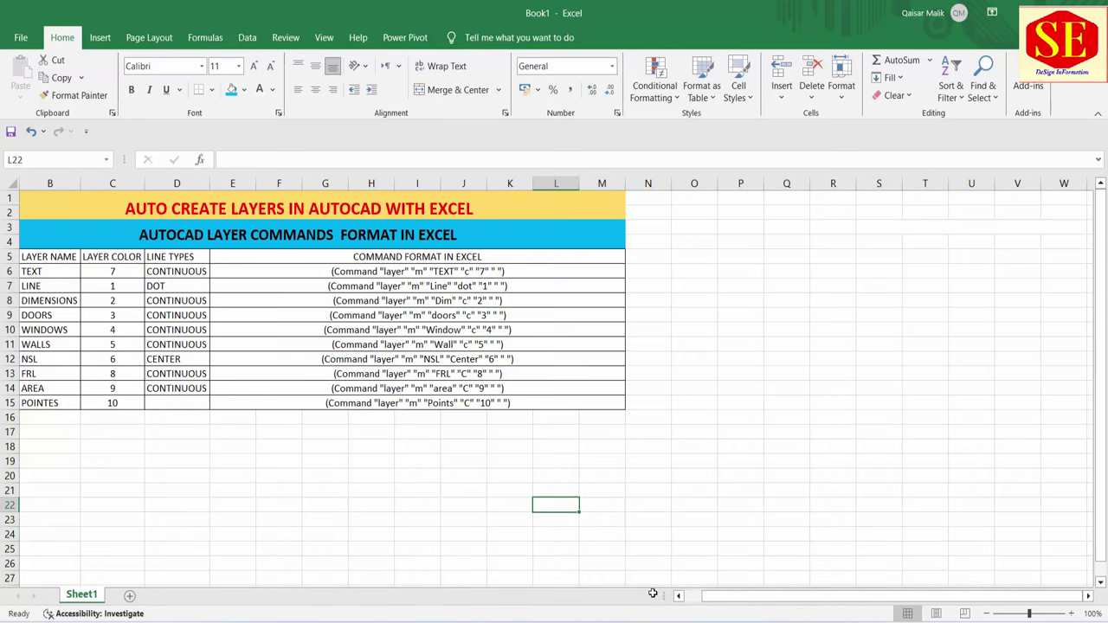
pyautogui.click(744, 567)
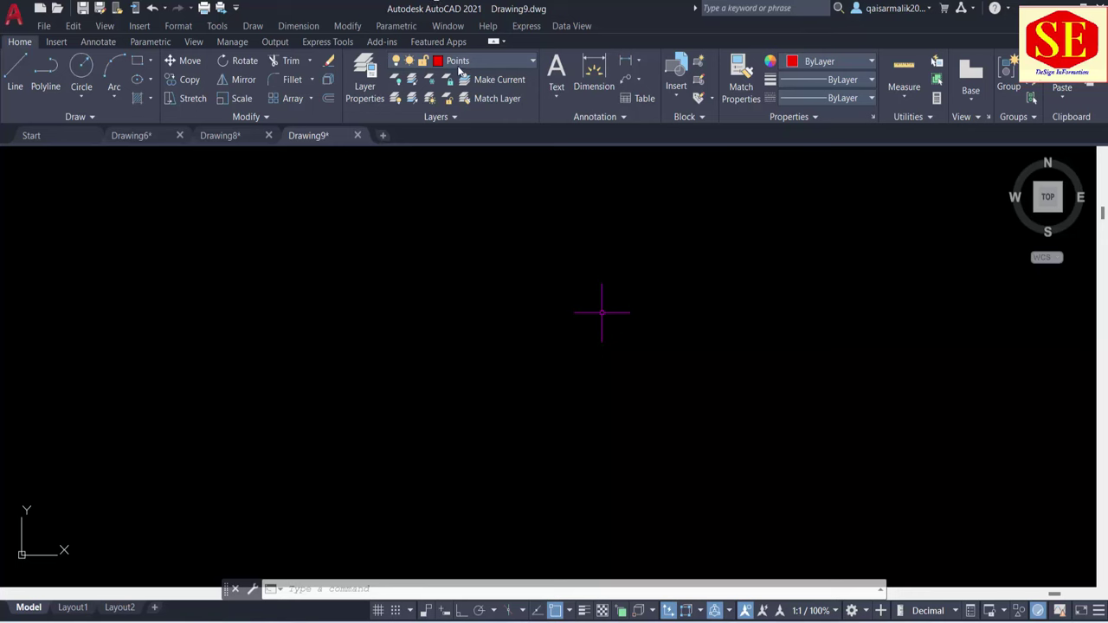
# Choose NSL from the Home tab's Layer dropdown, then bring the Excel Book1 workbook back
pyautogui.click(459, 67)
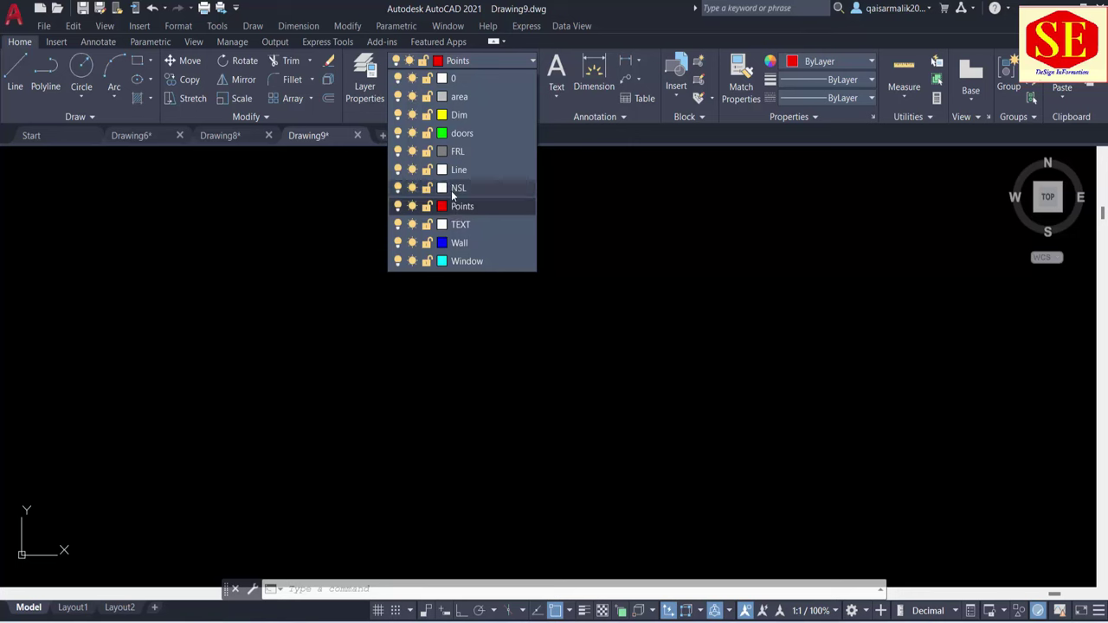
pyautogui.click(452, 190)
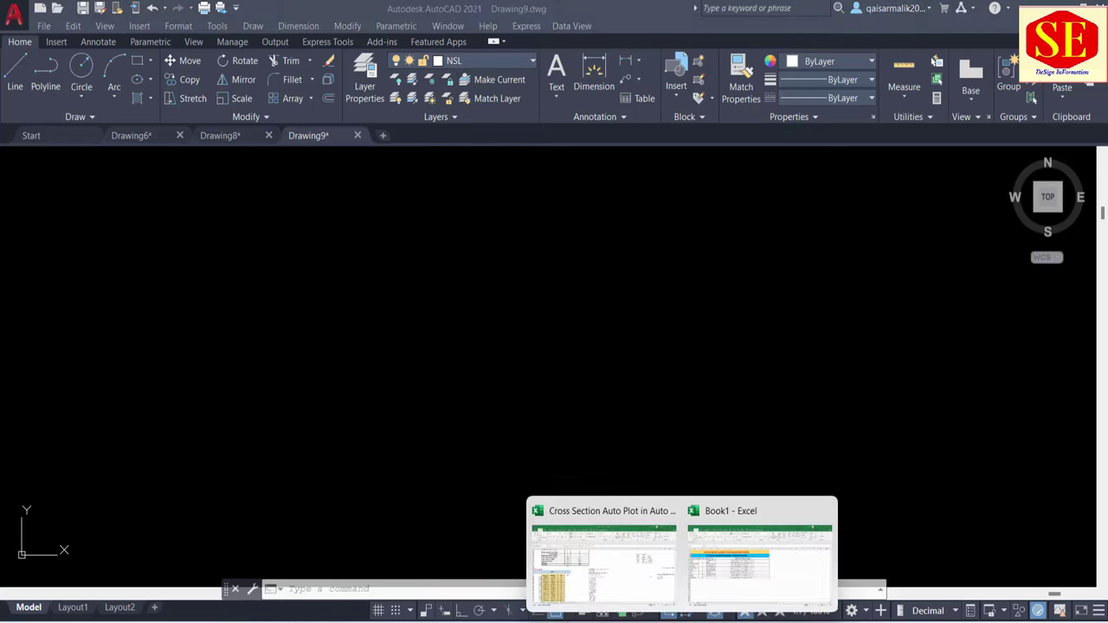
pyautogui.click(745, 519)
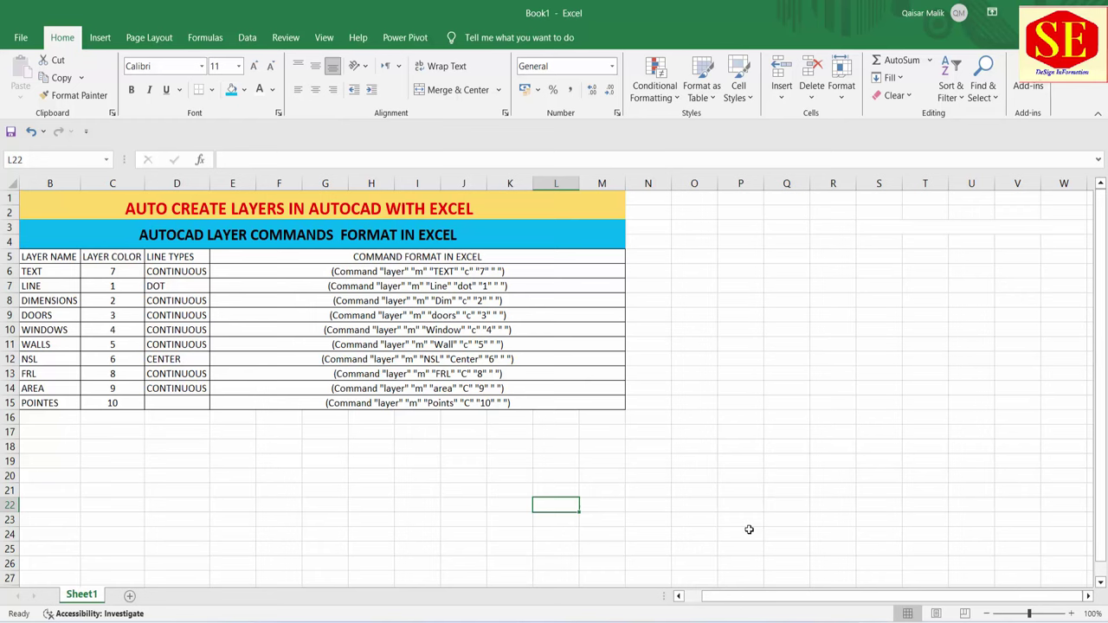
# Enter the x values -60, -50, -40, -30, -10, 0, 10, 20, 30, 50 into F19:F28
pyautogui.click(257, 460)
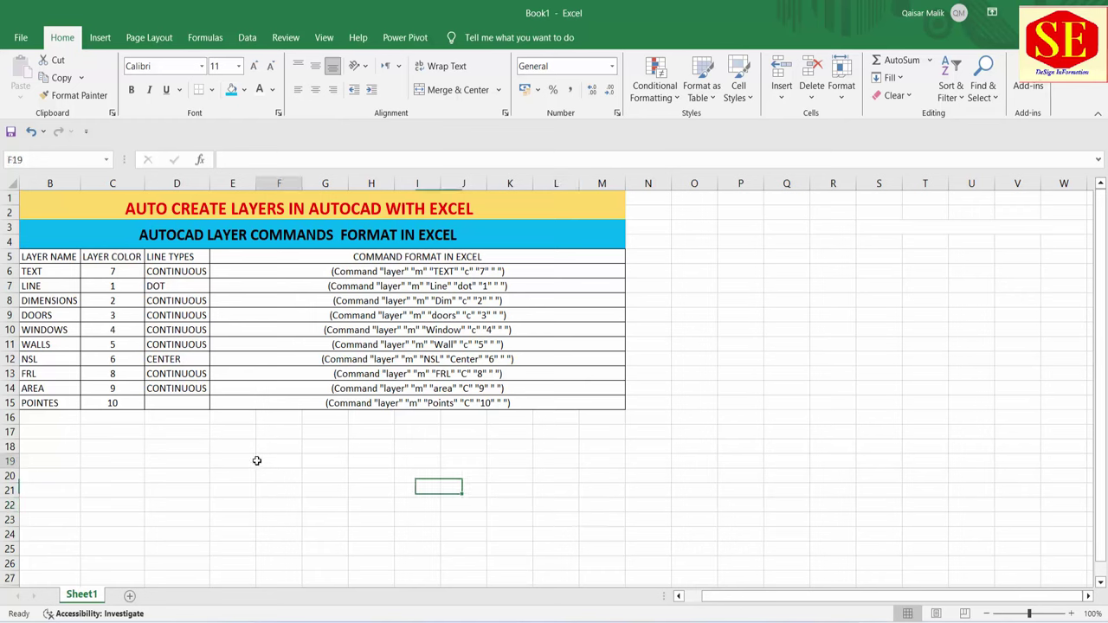
pyautogui.write('-')
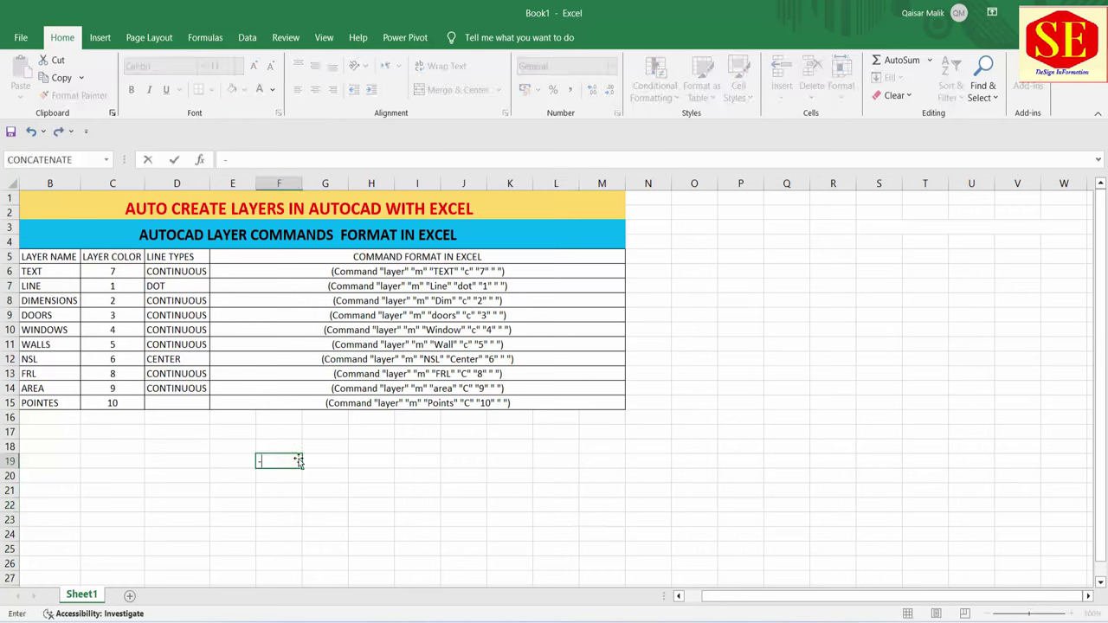
pyautogui.write('60')
pyautogui.press('Return')
pyautogui.write('-50')
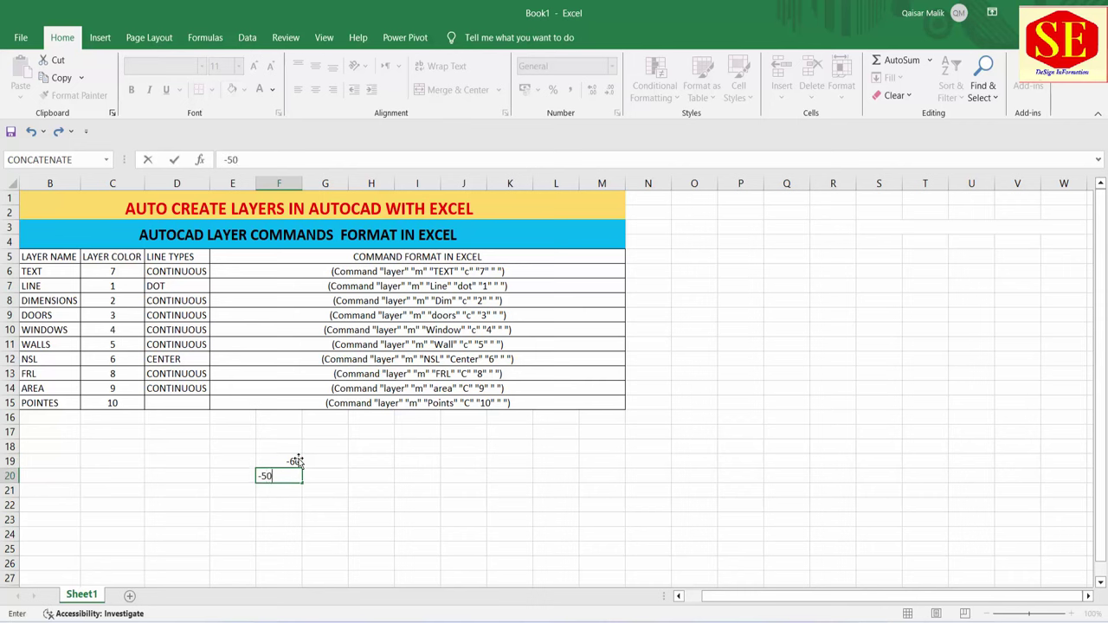
pyautogui.press('Return')
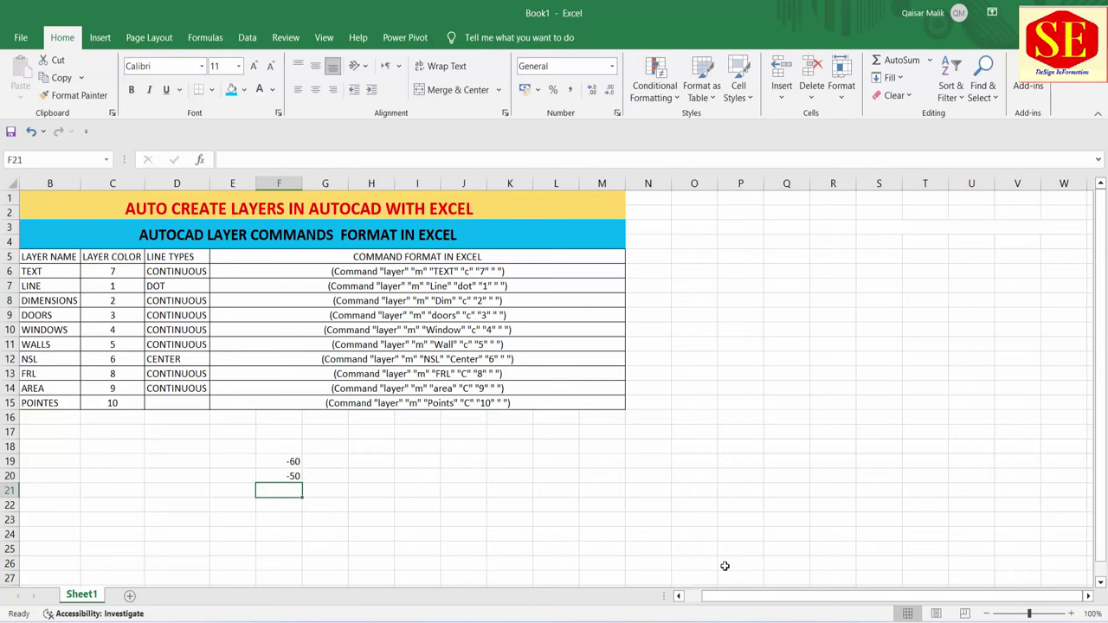
pyautogui.write('-40')
pyautogui.press('Return')
pyautogui.write('-30')
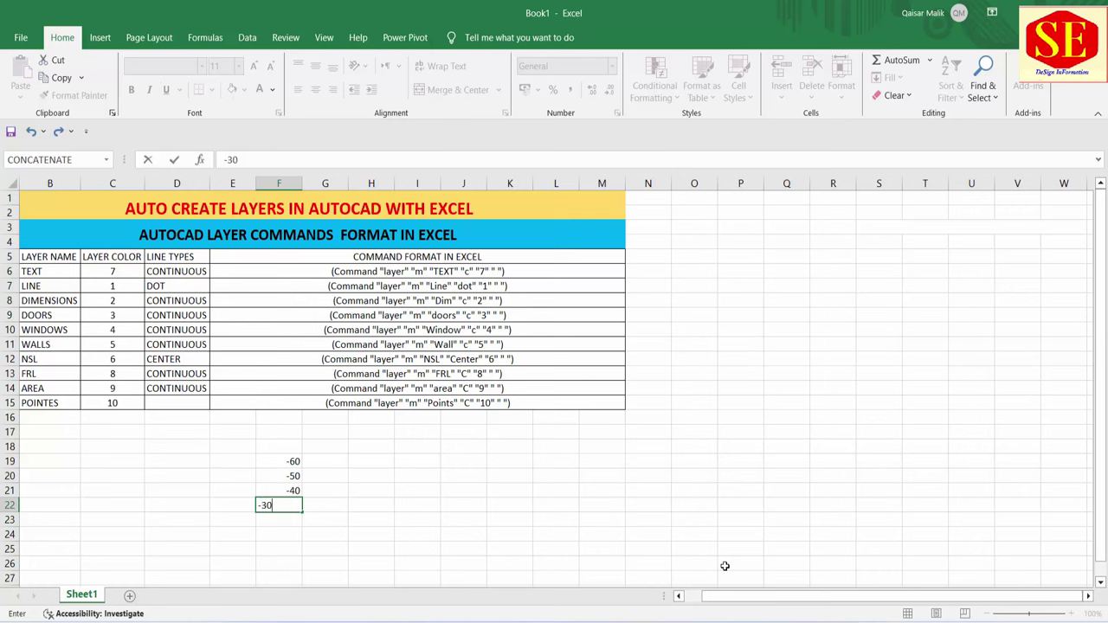
pyautogui.press('Return')
pyautogui.write('-')
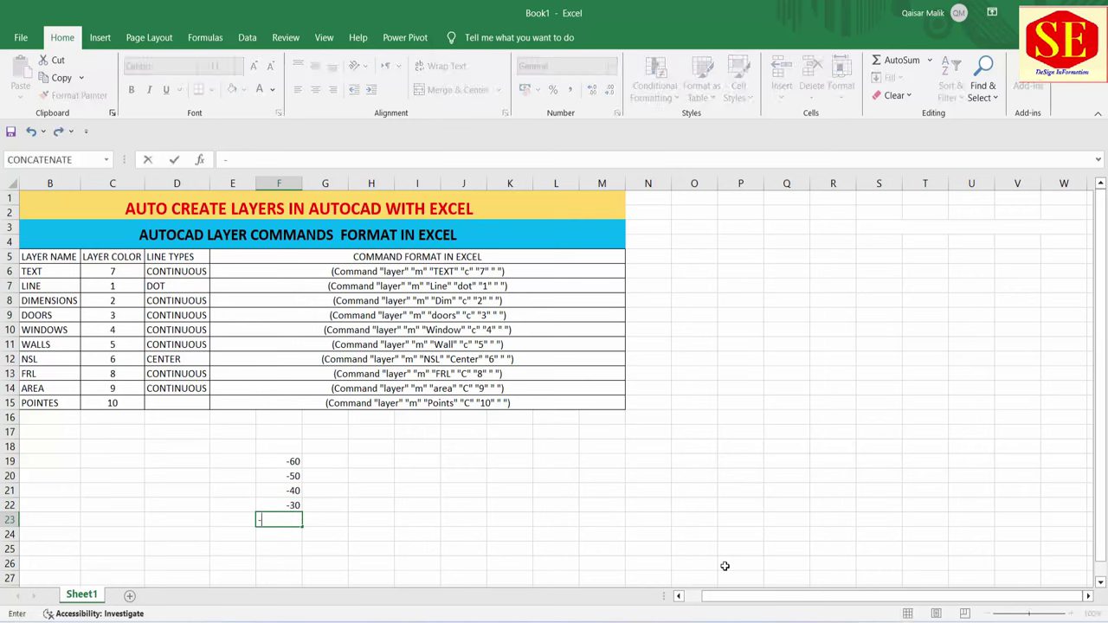
pyautogui.write('10')
pyautogui.press('Return')
pyautogui.write('0')
pyautogui.press('Return')
pyautogui.write('1')
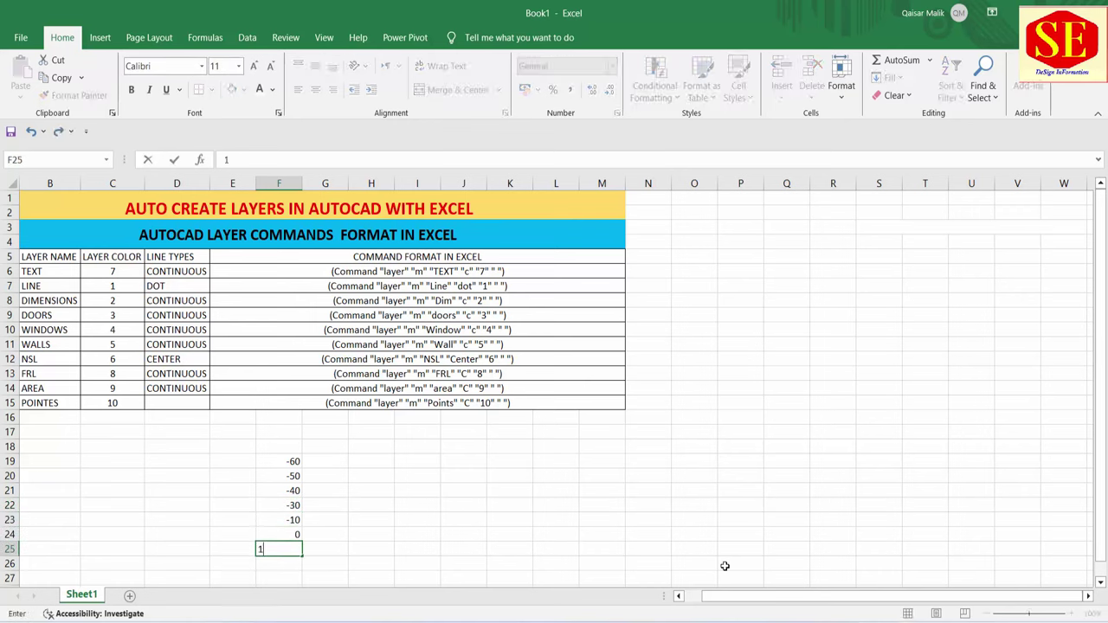
pyautogui.write('0')
pyautogui.press('Return')
pyautogui.write('20')
pyautogui.press('Return')
pyautogui.write('30')
pyautogui.press('Return')
pyautogui.write('50')
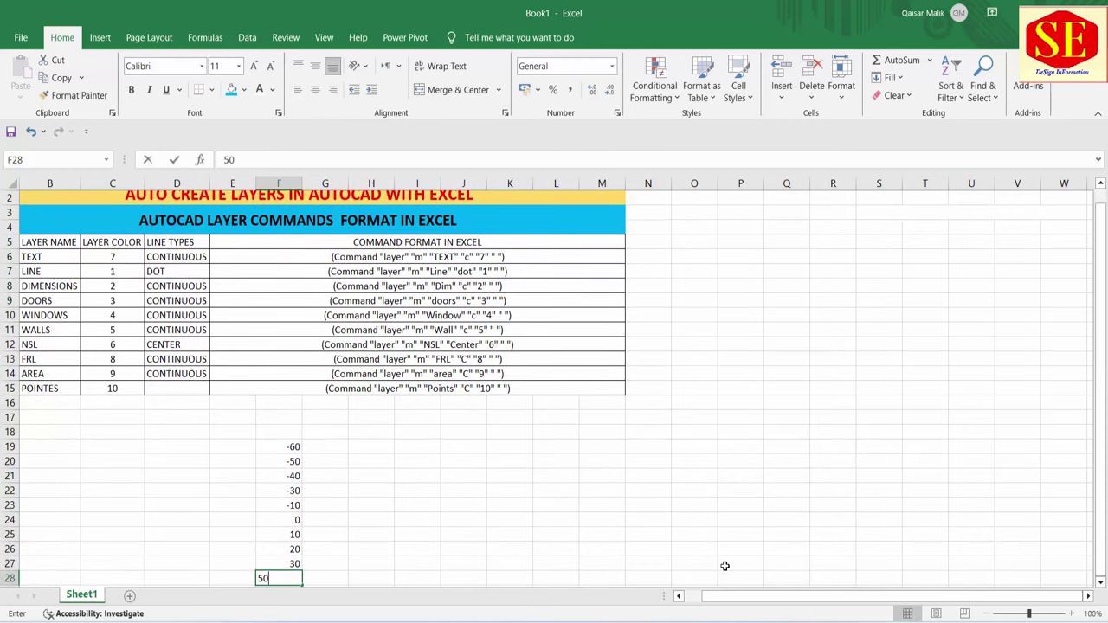
pyautogui.press('Return')
# Fill G19:G28 with levels 100.25, 100.24, 100.2, 100.01, then six 100s
pyautogui.click(320, 432)
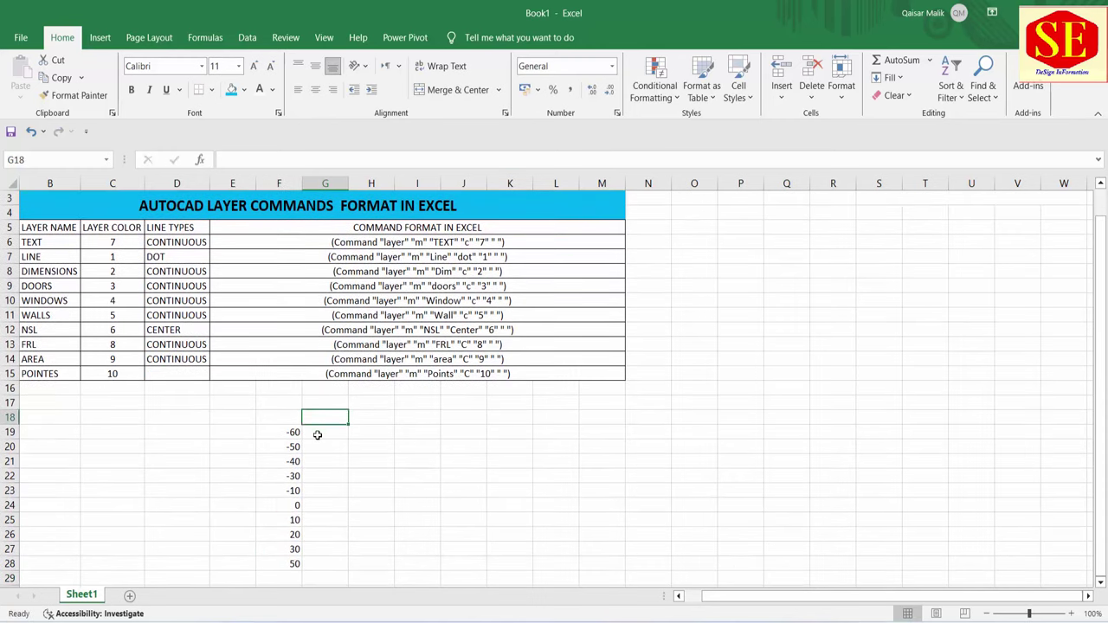
pyautogui.write('100')
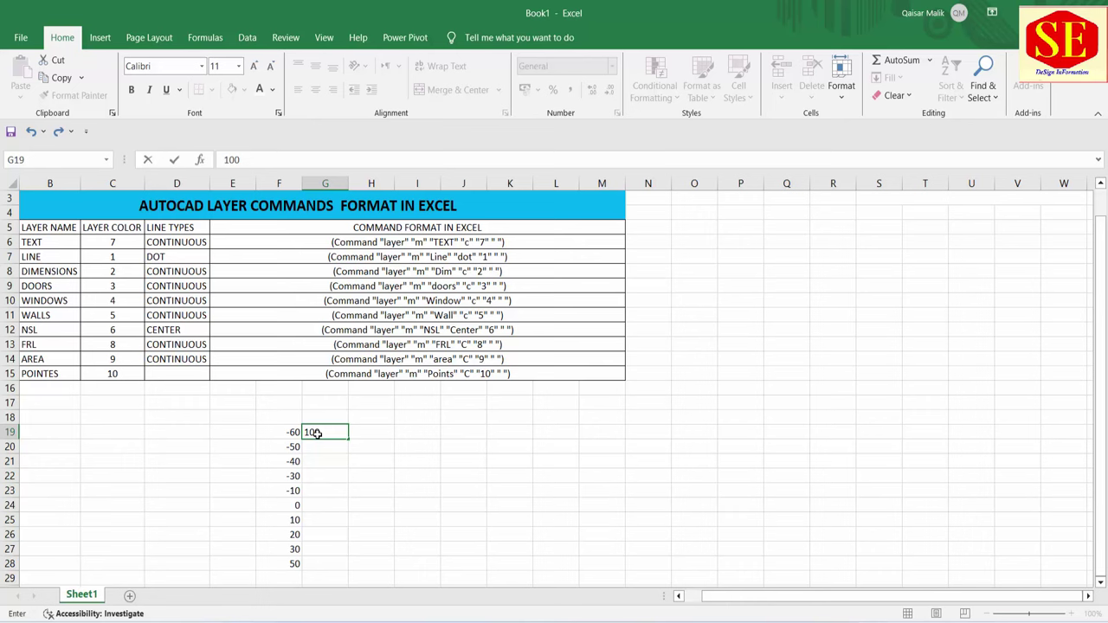
pyautogui.write('.25')
pyautogui.press('Return')
pyautogui.write('10')
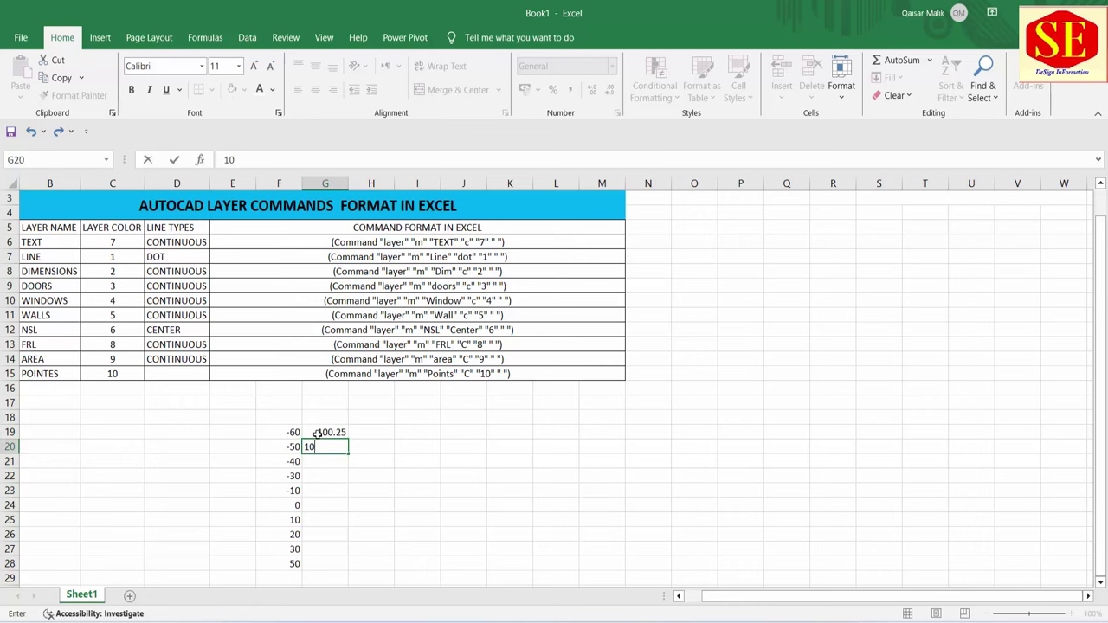
pyautogui.write('0.24')
pyautogui.press('Return')
pyautogui.write('10')
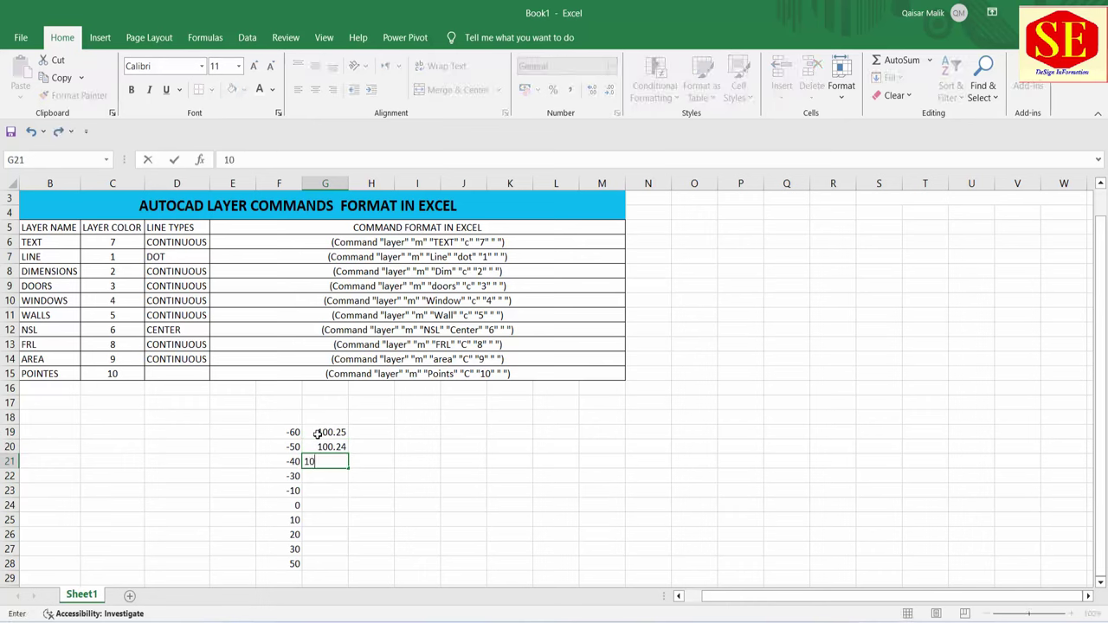
pyautogui.write('0.2')
pyautogui.press('Return')
pyautogui.write('100')
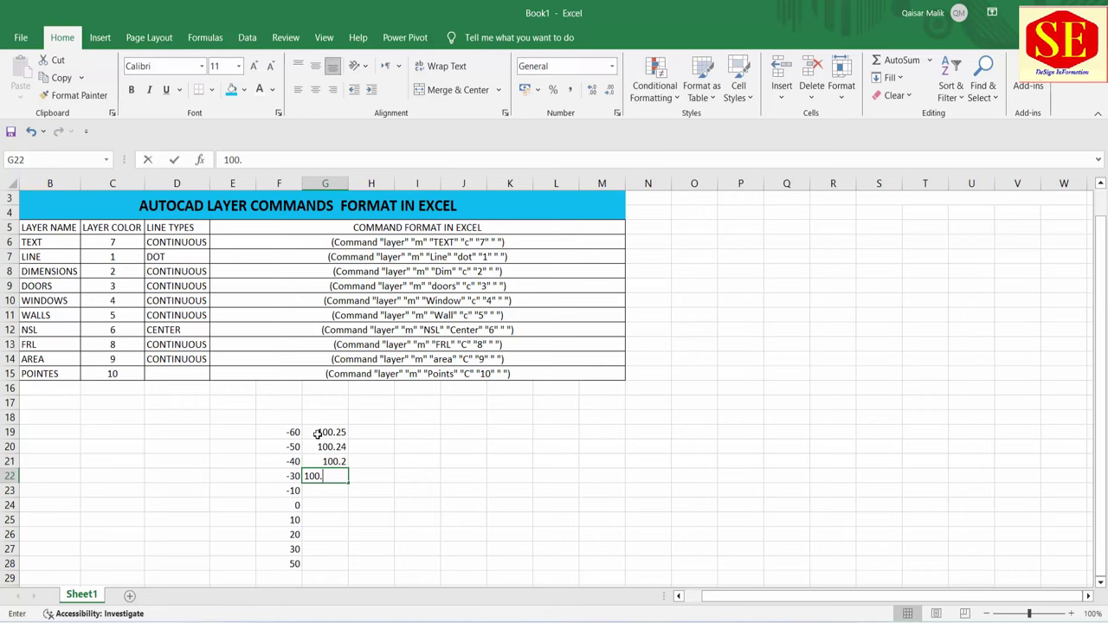
pyautogui.write('.')
pyautogui.press('Return')
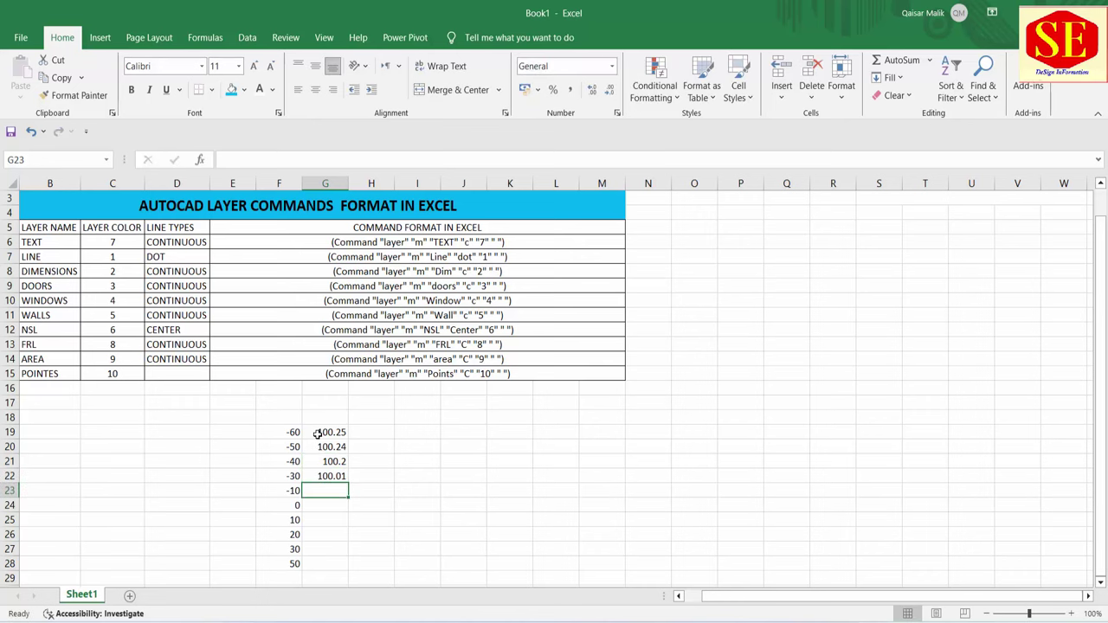
pyautogui.write('100')
pyautogui.press('Return')
pyautogui.write('10')
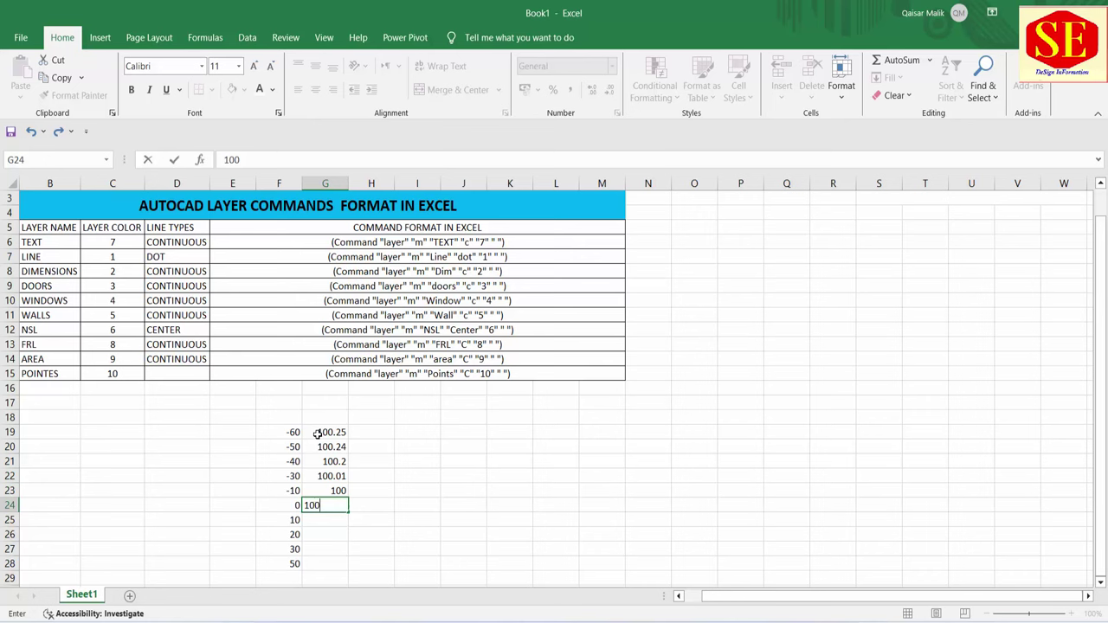
pyautogui.press('Return')
pyautogui.write('100')
pyautogui.press('Return')
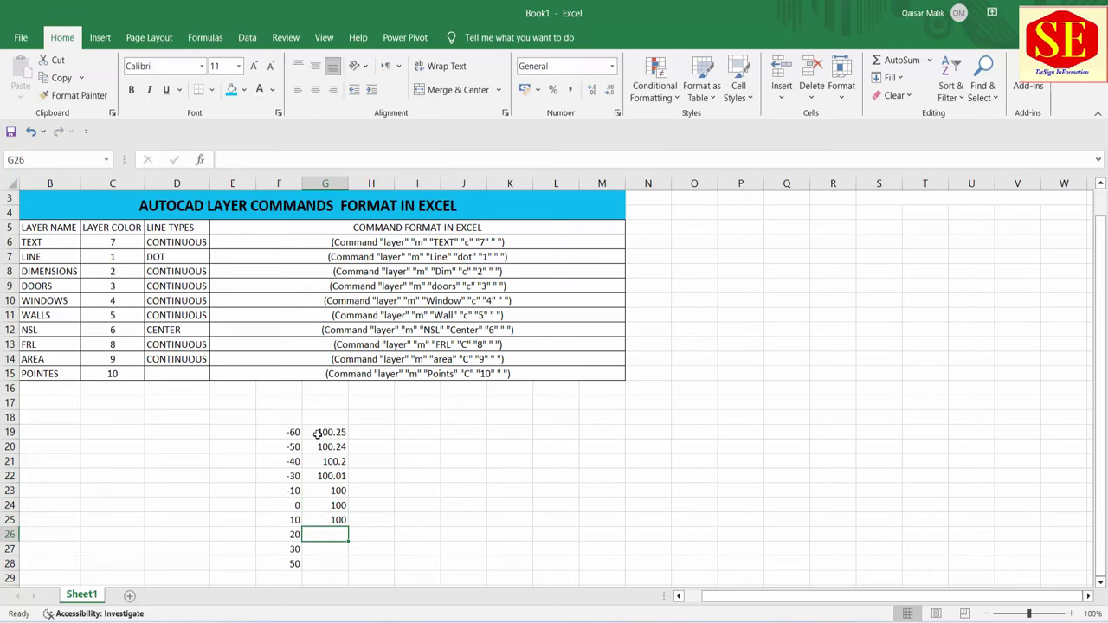
pyautogui.write('100')
pyautogui.press('Return')
pyautogui.write('100')
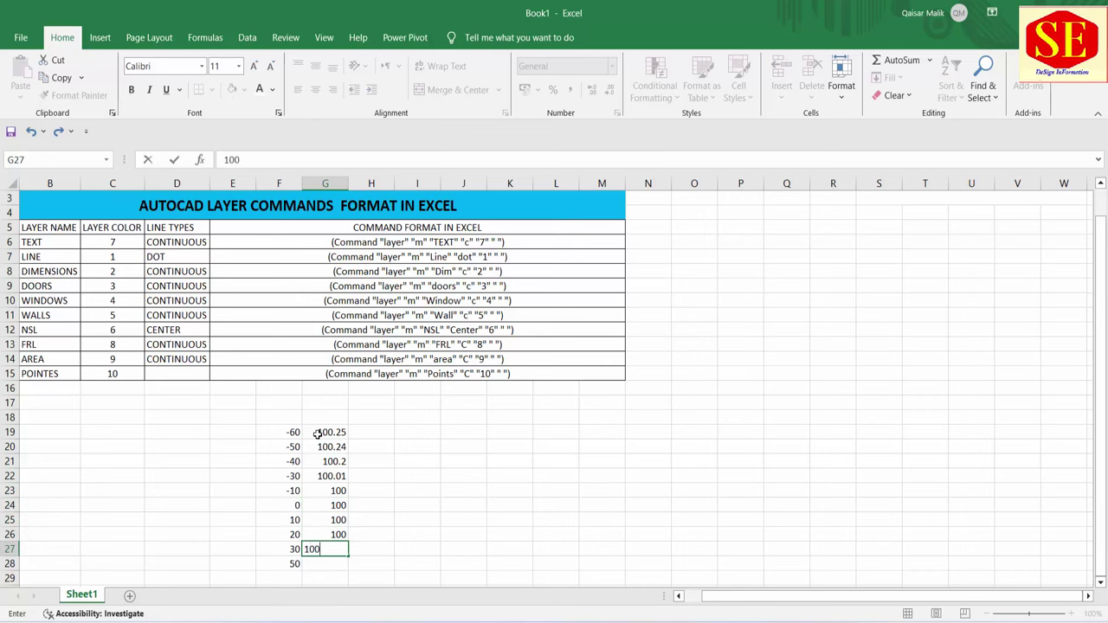
pyautogui.press('Return')
pyautogui.write('100')
pyautogui.press('Return')
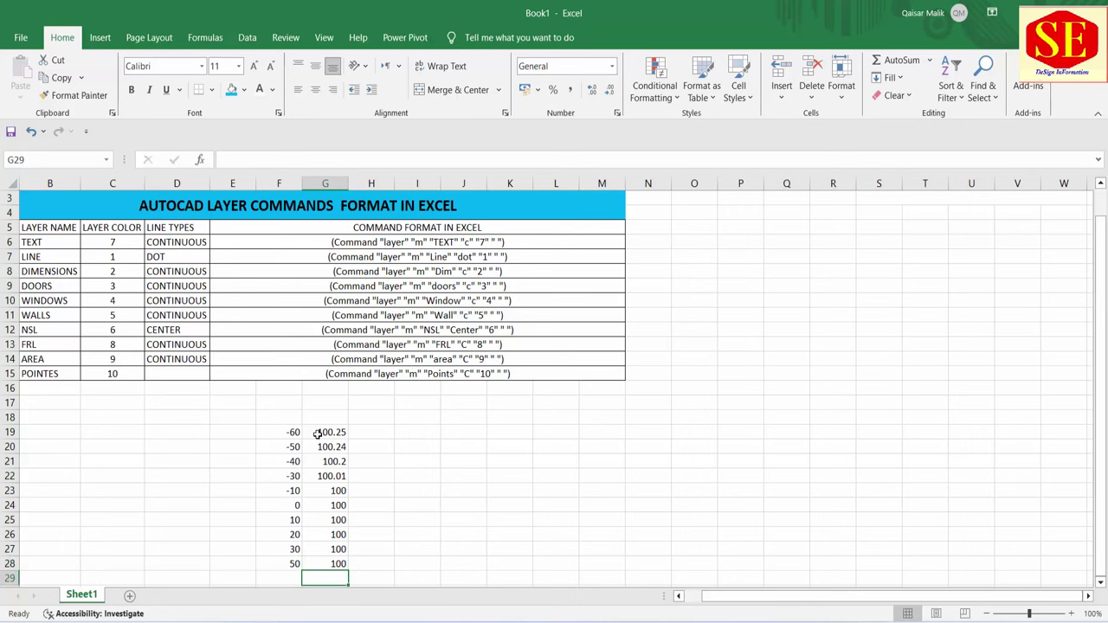
pyautogui.click(378, 431)
# Enter the formula =F19&","&G19 in H19 to join x and level as a comma pair
pyautogui.write('=')
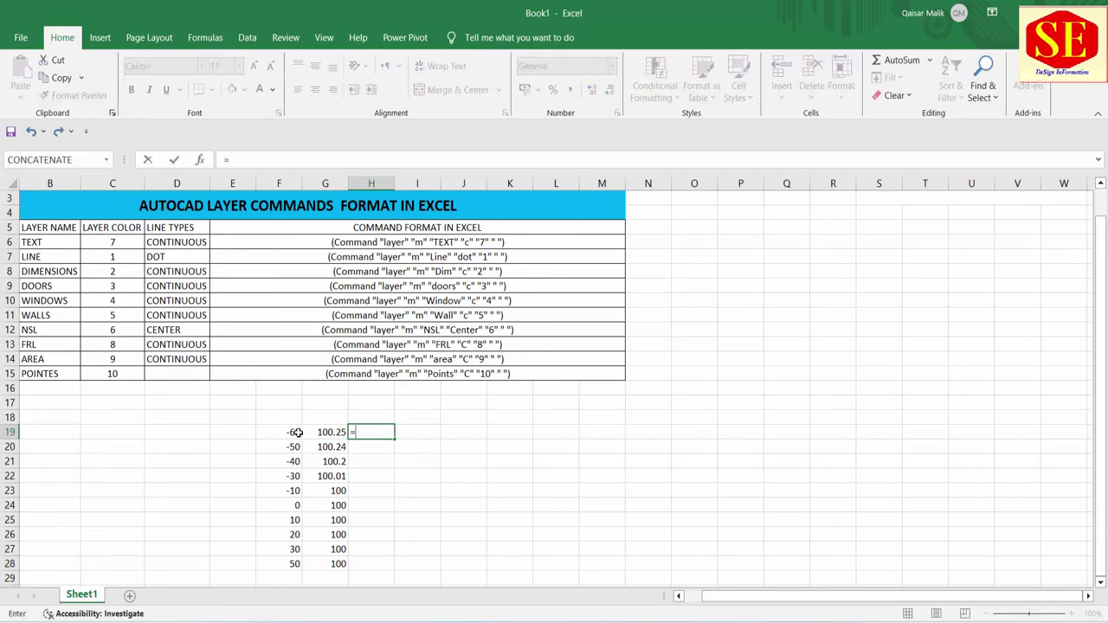
pyautogui.click(296, 432)
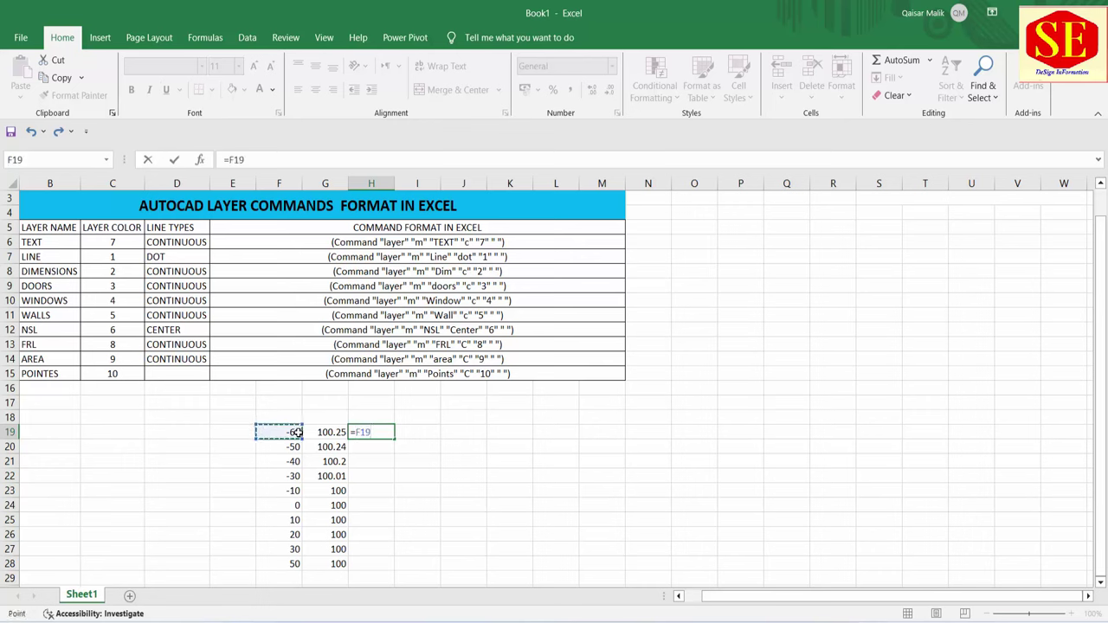
pyautogui.write('&')
pyautogui.press('BackSpace')
pyautogui.press('BackSpace')
pyautogui.press('Escape')
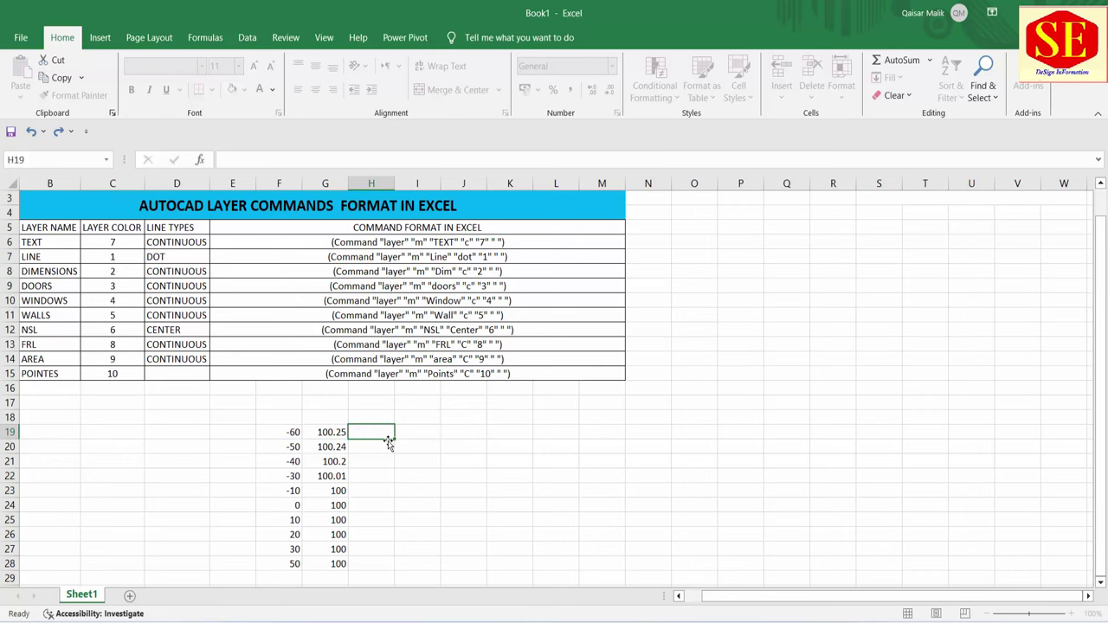
pyautogui.write('=')
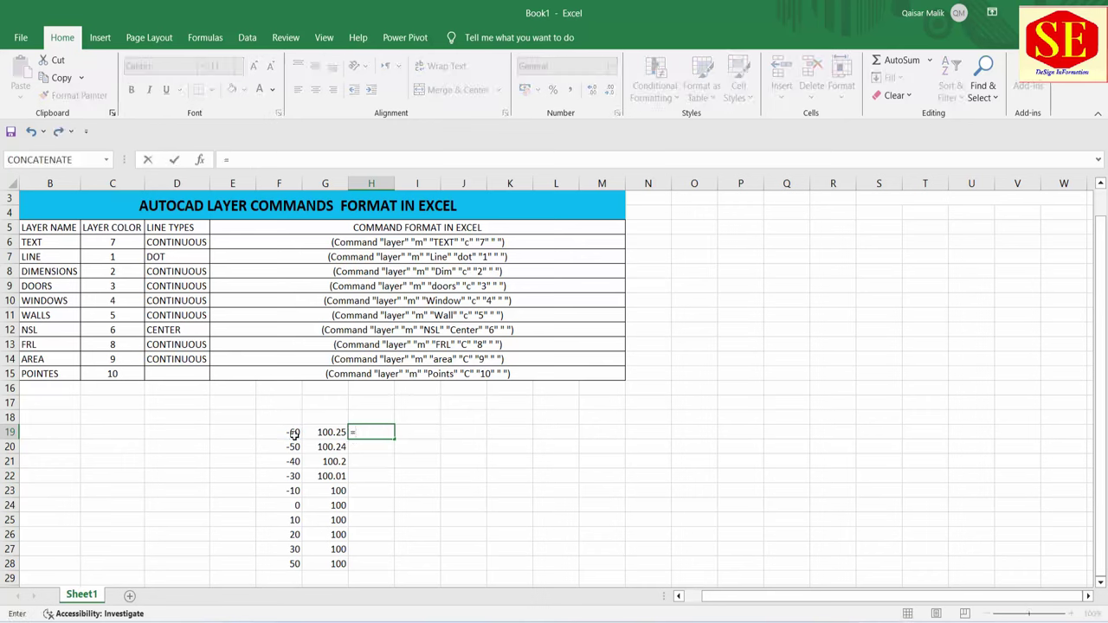
pyautogui.click(293, 434)
pyautogui.write('&",')
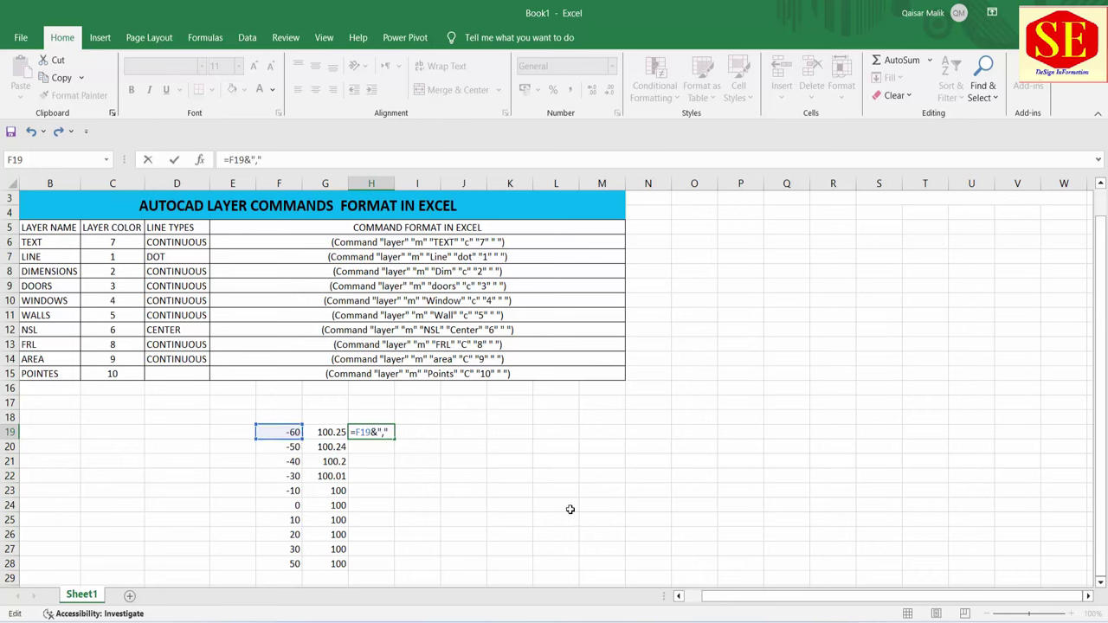
pyautogui.write('"&')
pyautogui.click(337, 431)
pyautogui.press('Return')
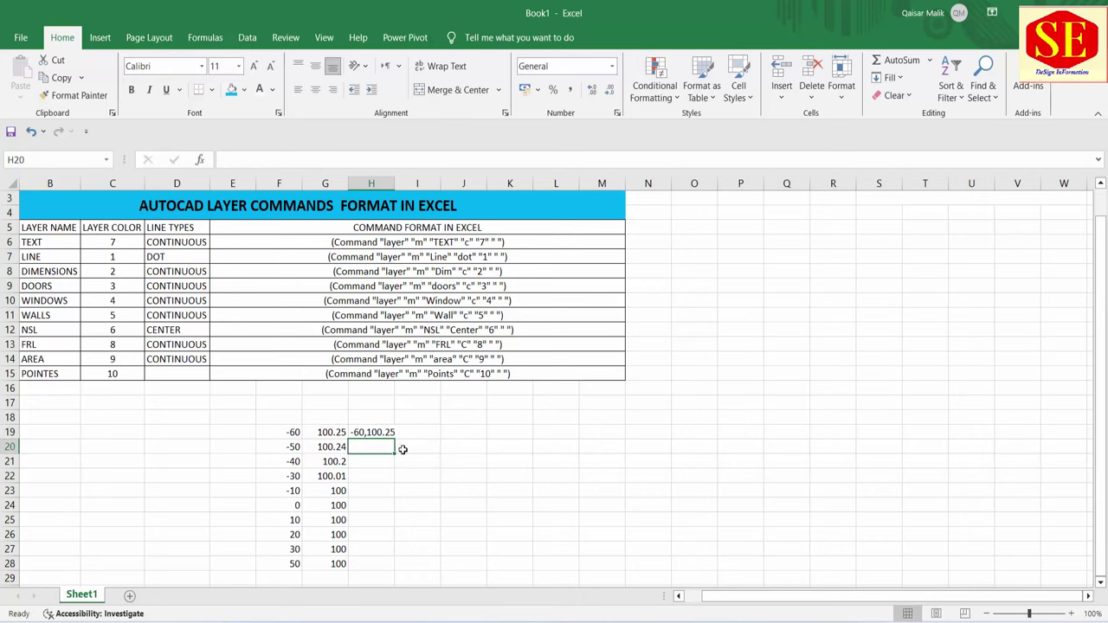
# Fill the formula down to H28, copy H19:H28, and switch to AutoCAD
pyautogui.click(371, 432)
pyautogui.moveTo(395, 439); pyautogui.dragTo(400, 575)
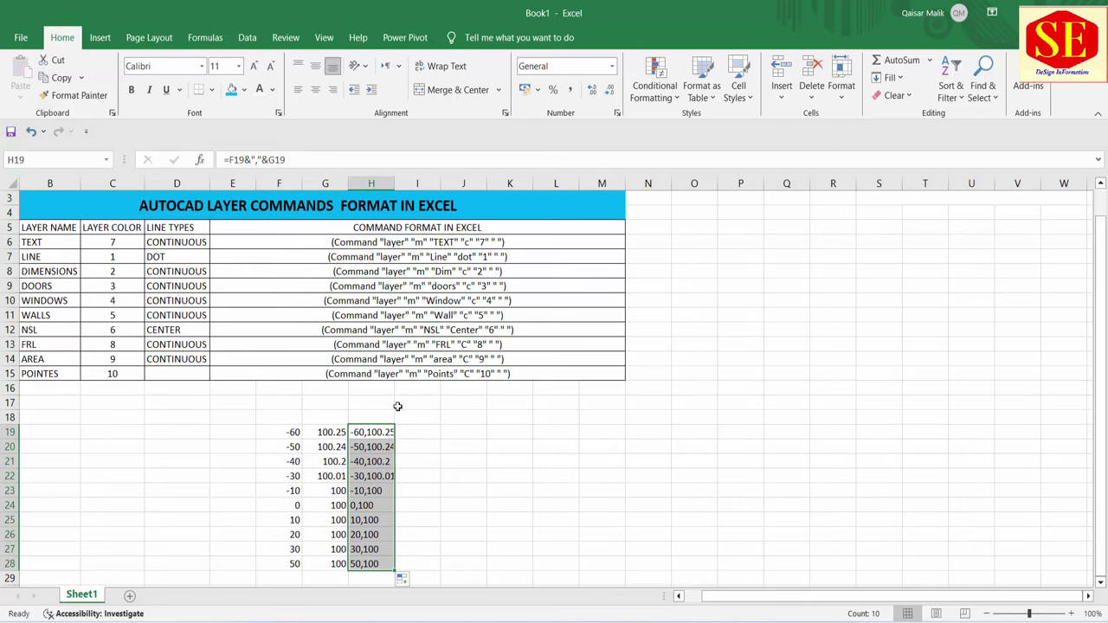
pyautogui.rightClick(377, 436)
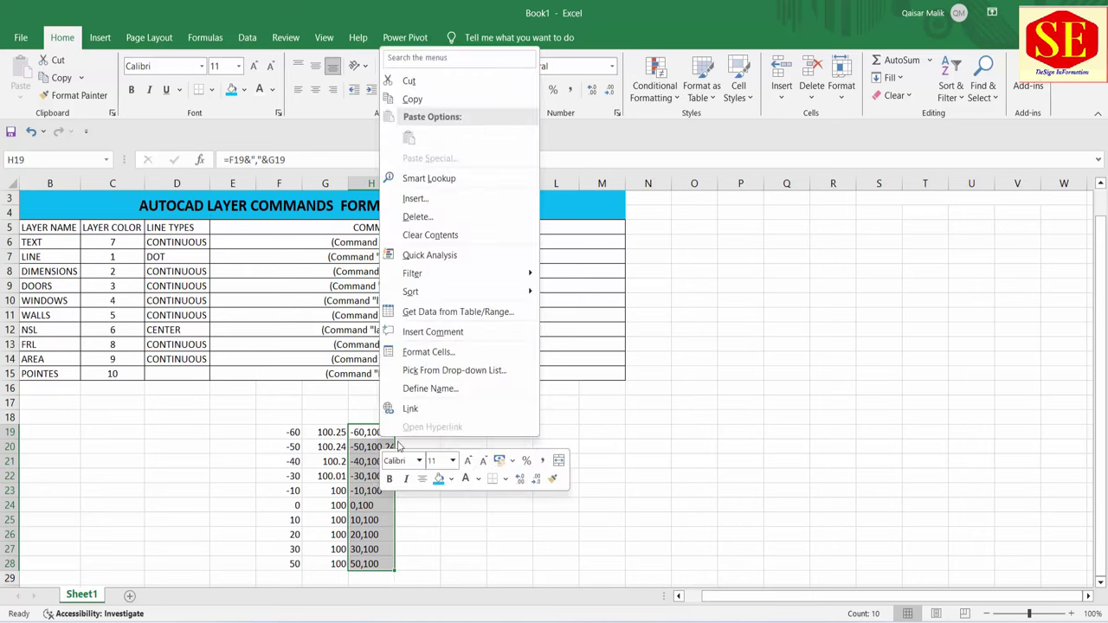
pyautogui.click(413, 97)
pyautogui.hotkey('alt', 'Tab')
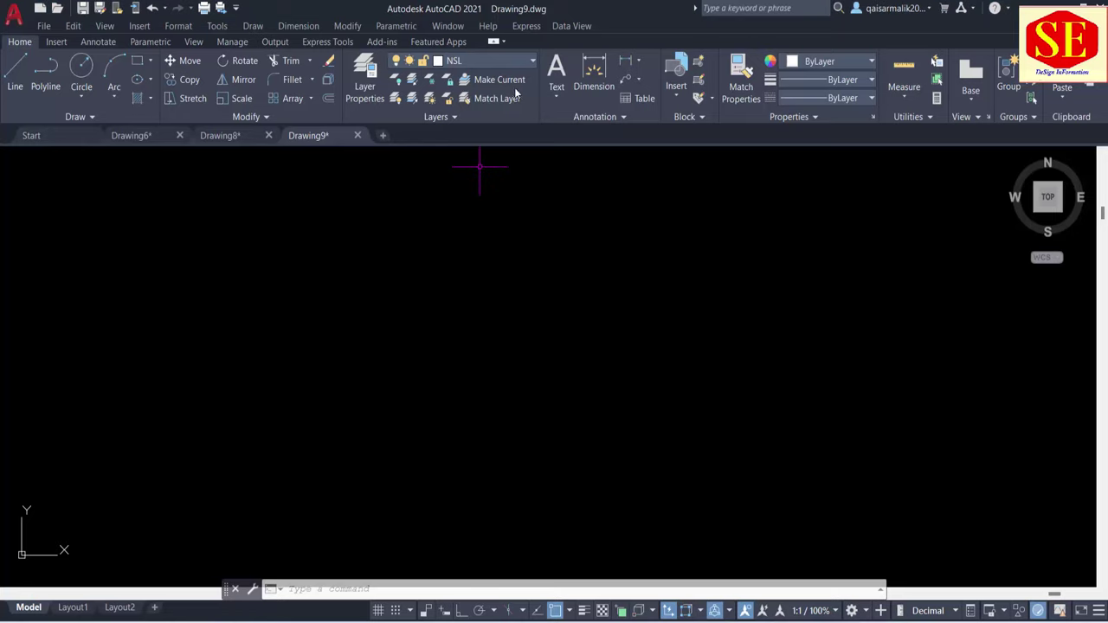
# With NSL current, draw a trial polyline (PL) from the pasted coordinate pairs
pyautogui.click(452, 64)
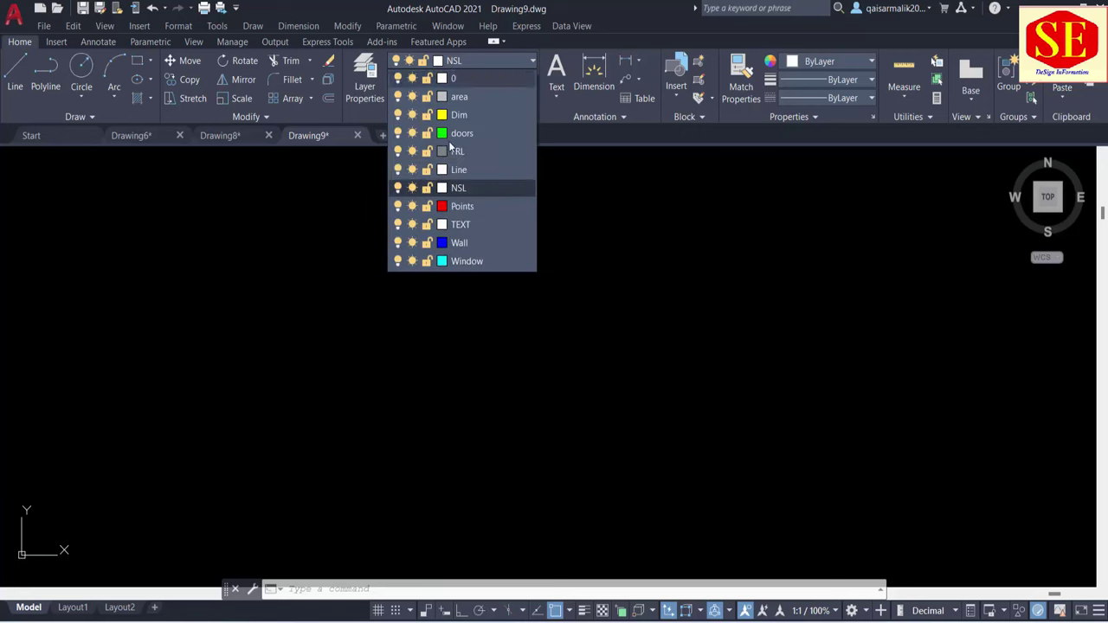
pyautogui.click(456, 188)
pyautogui.write('PL')
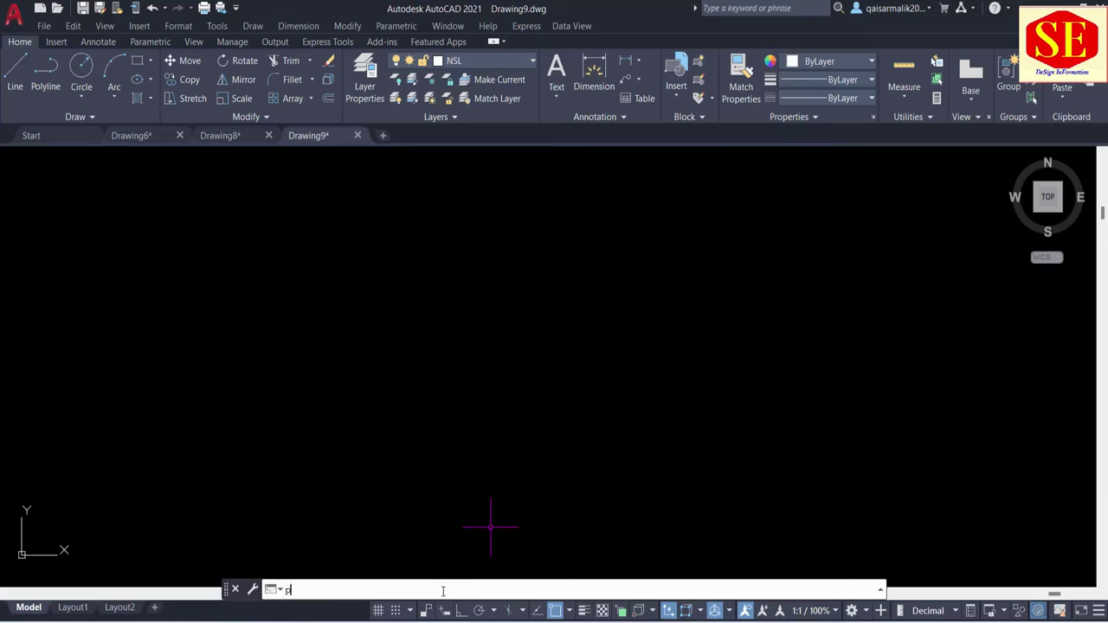
pyautogui.press('Return')
pyautogui.rightClick(455, 590)
pyautogui.click(490, 520)
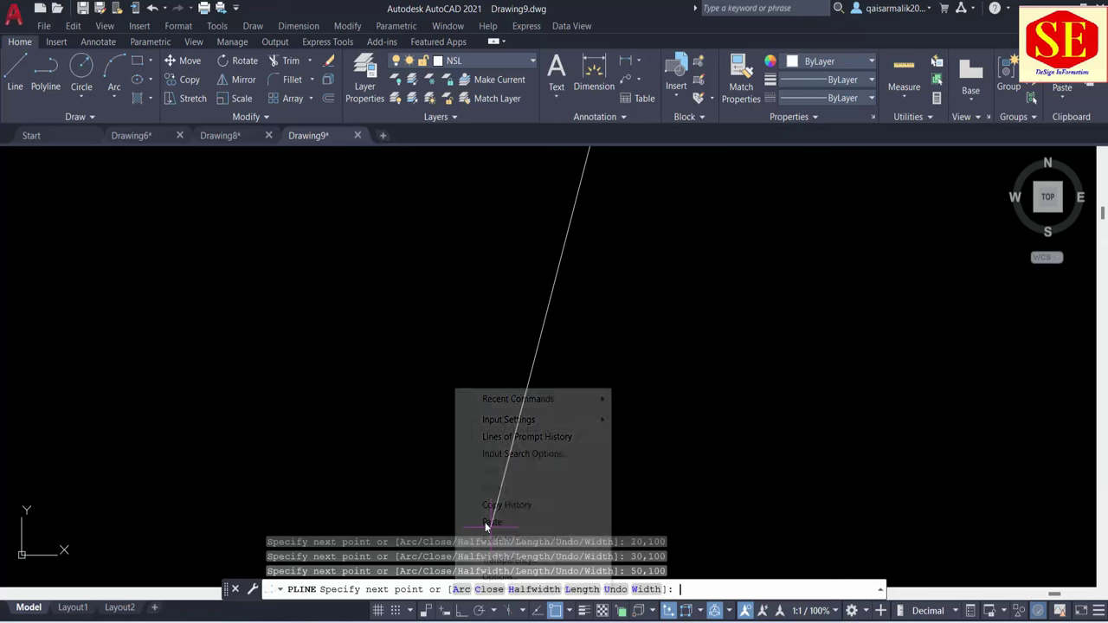
pyautogui.press('Escape')
# Erase the trial polyline and make layer 0 current
pyautogui.scroll(-3, 587, 346)
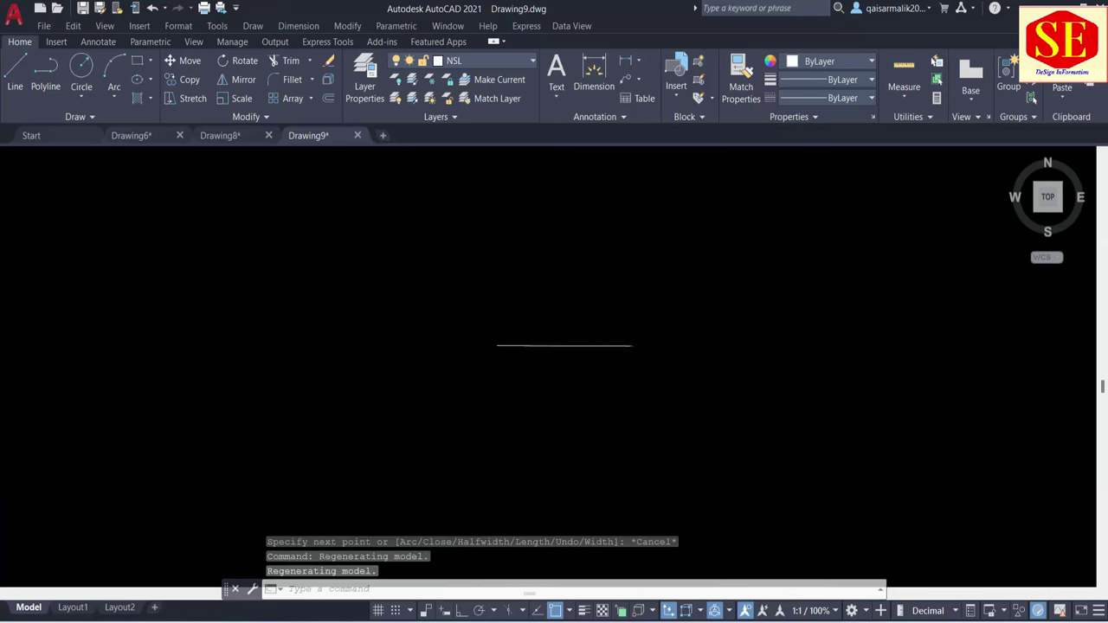
pyautogui.scroll(3, 519, 398)
pyautogui.click(487, 458)
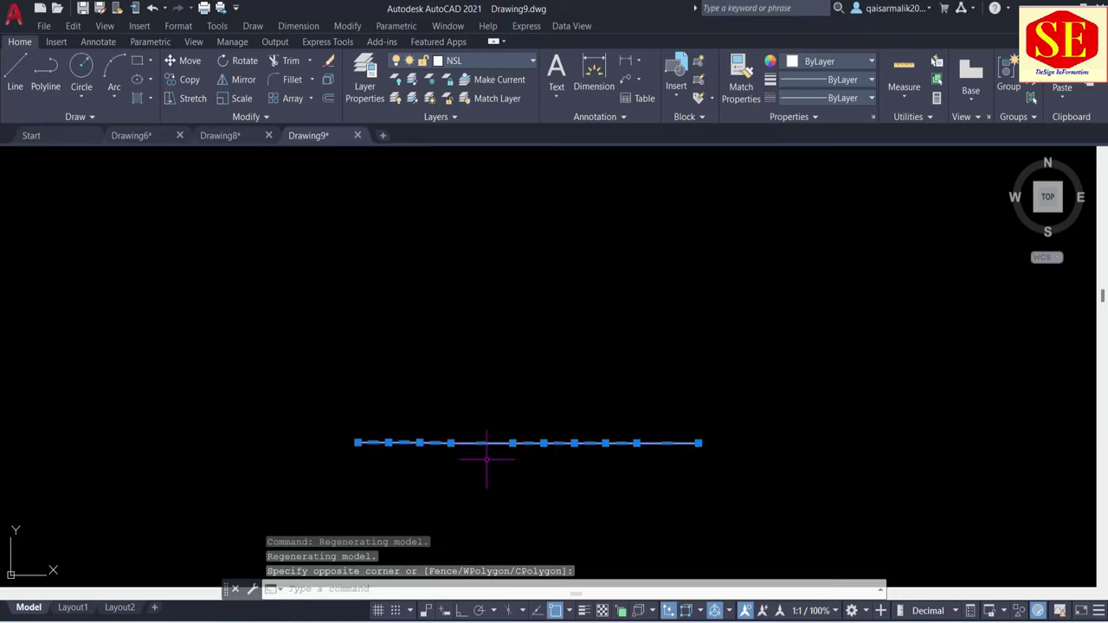
pyautogui.write('E')
pyautogui.press('Return')
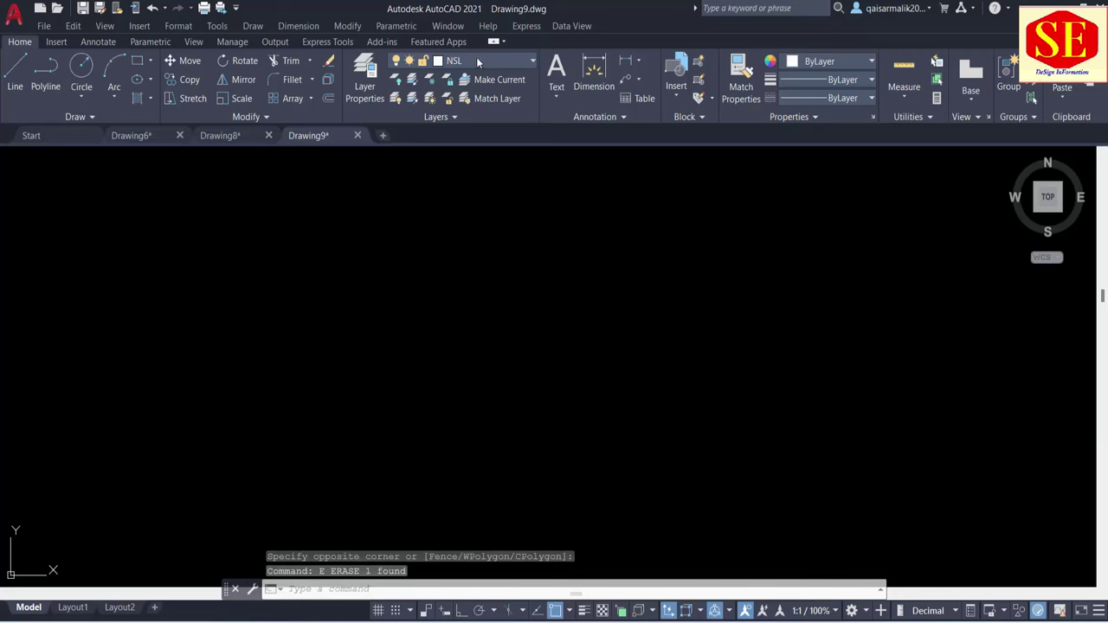
pyautogui.click(477, 61)
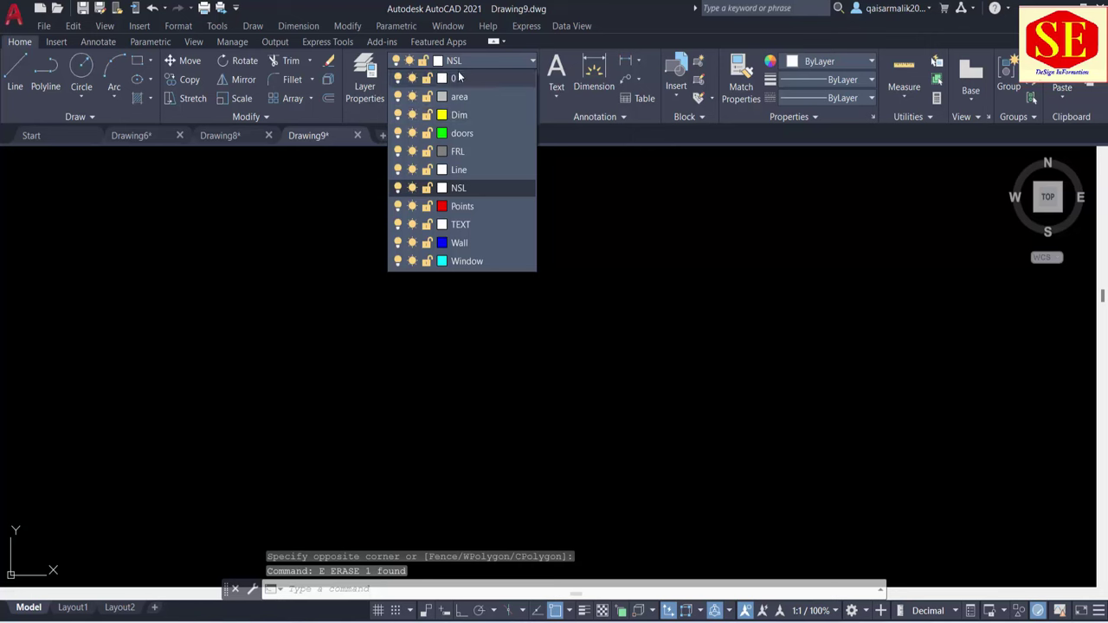
pyautogui.click(459, 78)
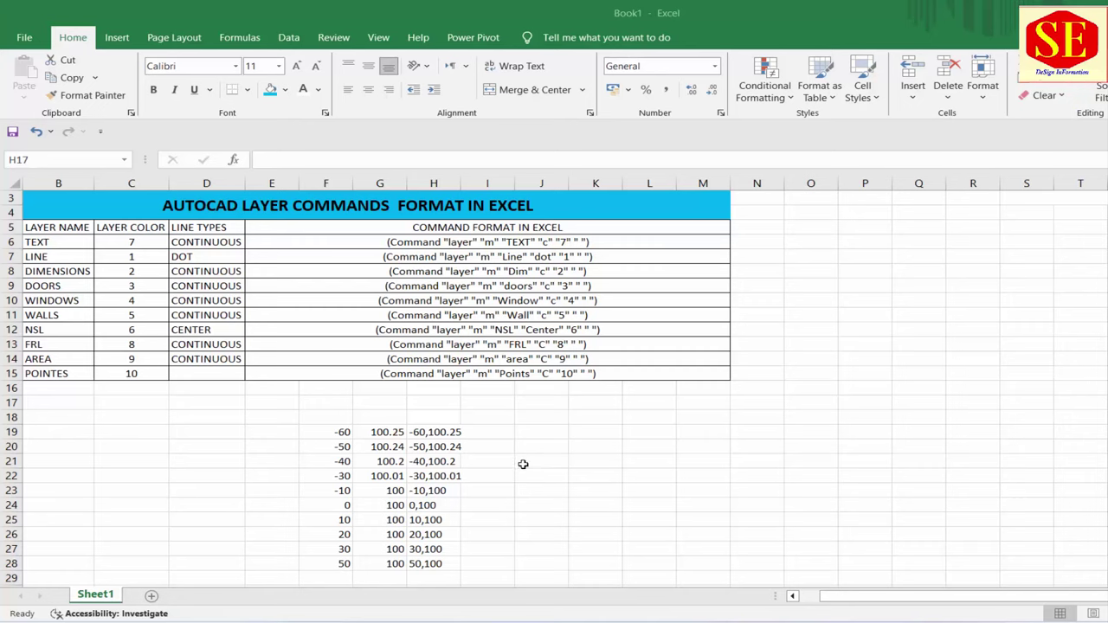
# Enter a formula in H17 that outputs (Command "Layer" "set" "nsl" " ")
pyautogui.click(412, 403)
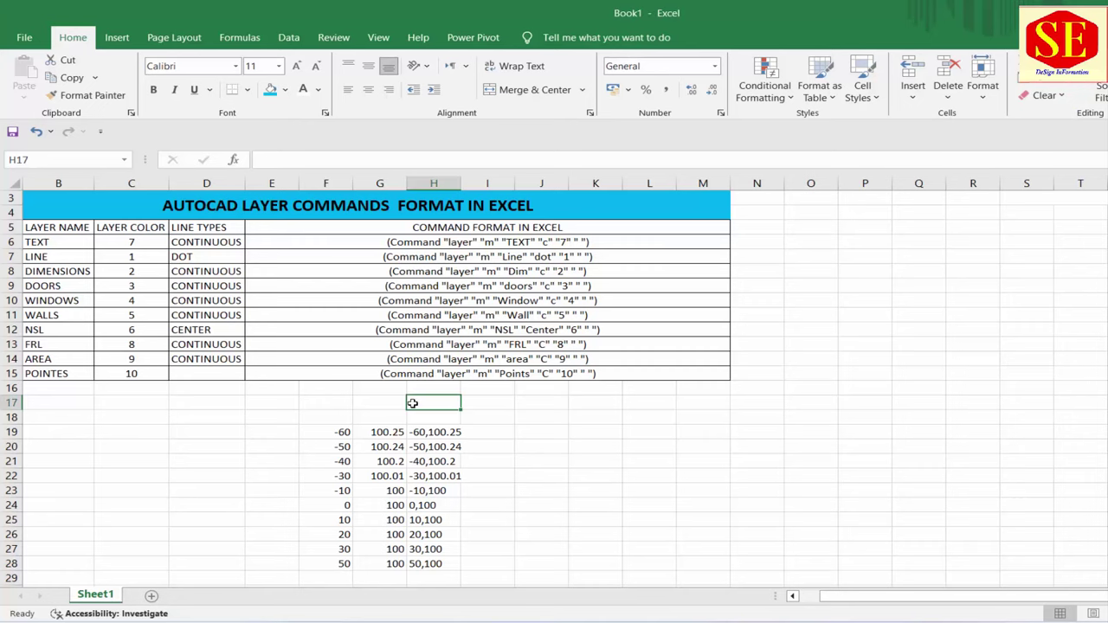
pyautogui.write('=')
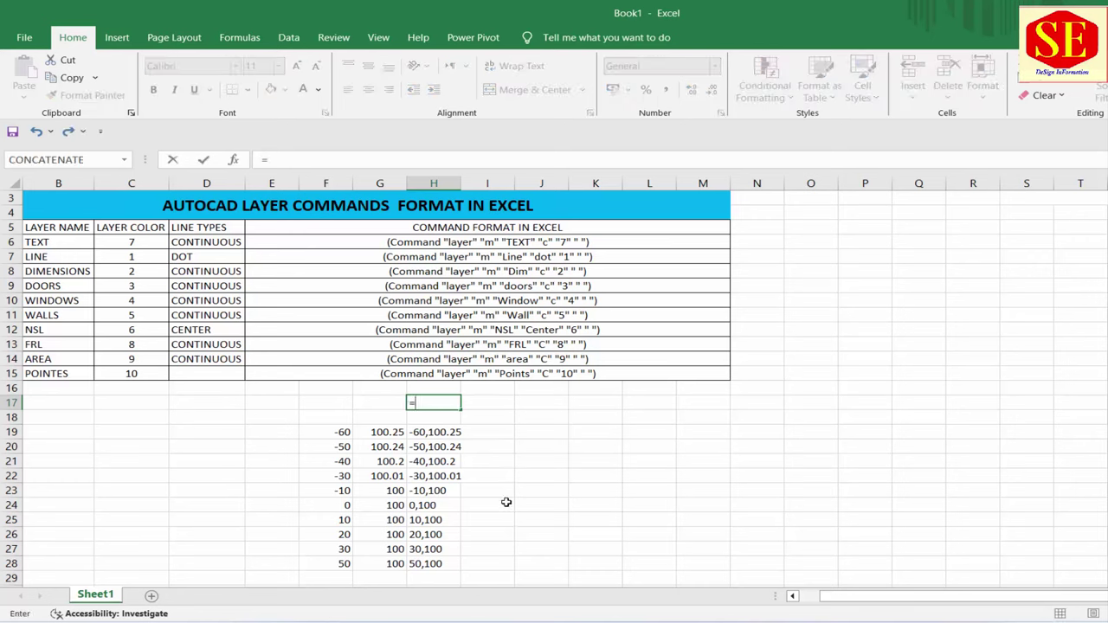
pyautogui.write('"')
pyautogui.write('(cOMMAN')
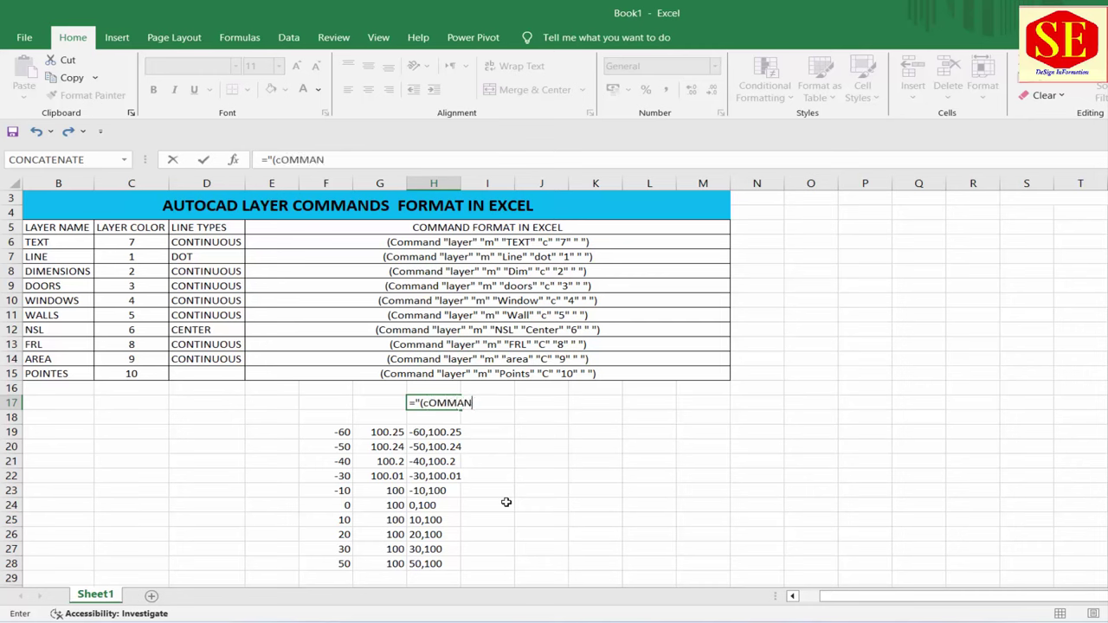
pyautogui.write('D')
pyautogui.press('BackSpace')
pyautogui.press('BackSpace')
pyautogui.press('BackSpace')
pyautogui.press('BackSpace')
pyautogui.press('BackSpace')
pyautogui.press('BackSpace')
pyautogui.press('capslock')
pyautogui.write('C')
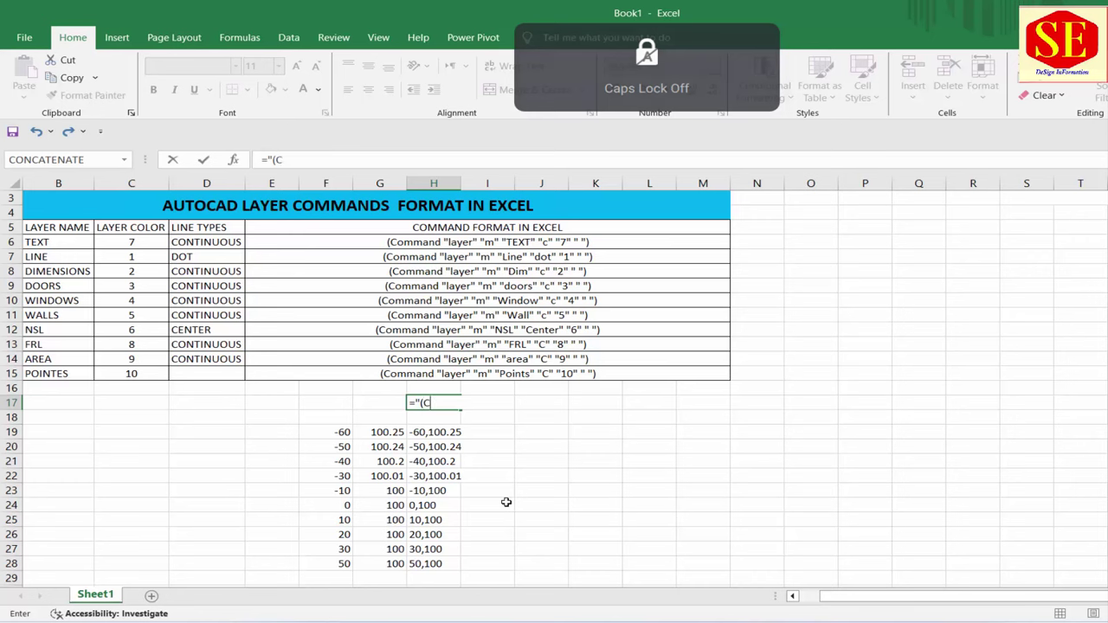
pyautogui.write('ommand')
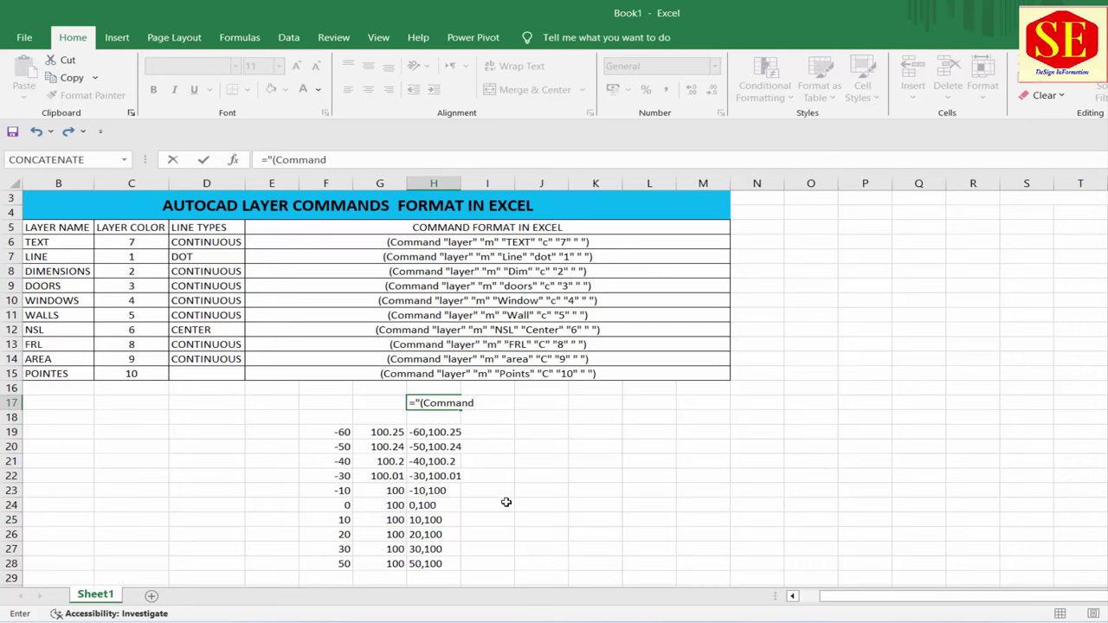
pyautogui.write(' ""')
pyautogui.write('Layer""')
pyautogui.write('"s')
pyautogui.write('e')
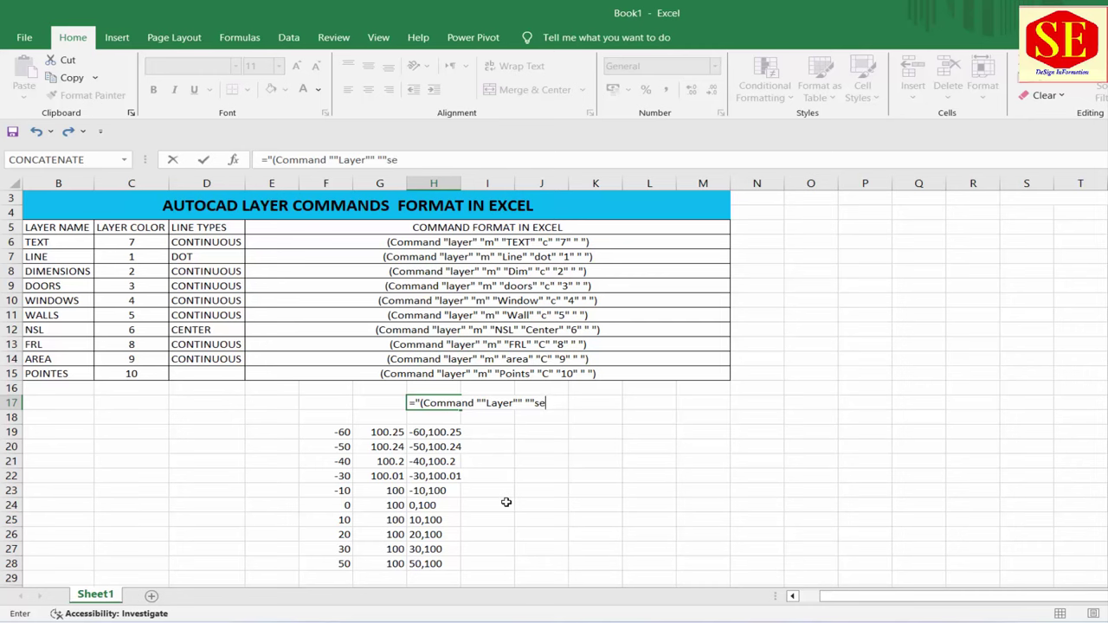
pyautogui.write('t""')
pyautogui.write('nsl')
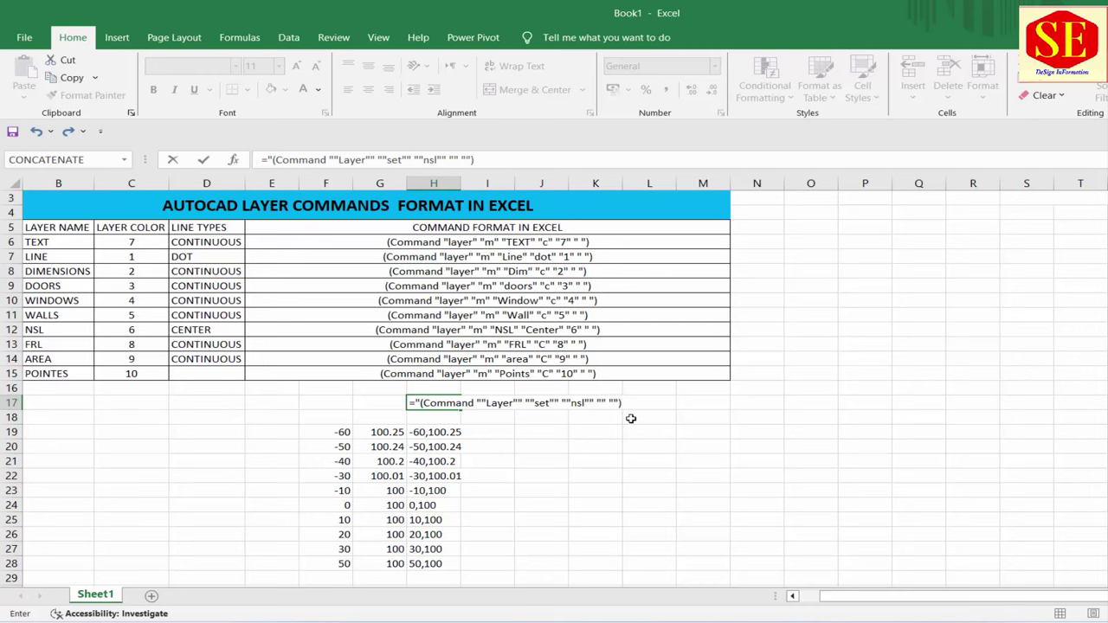
pyautogui.write('"')
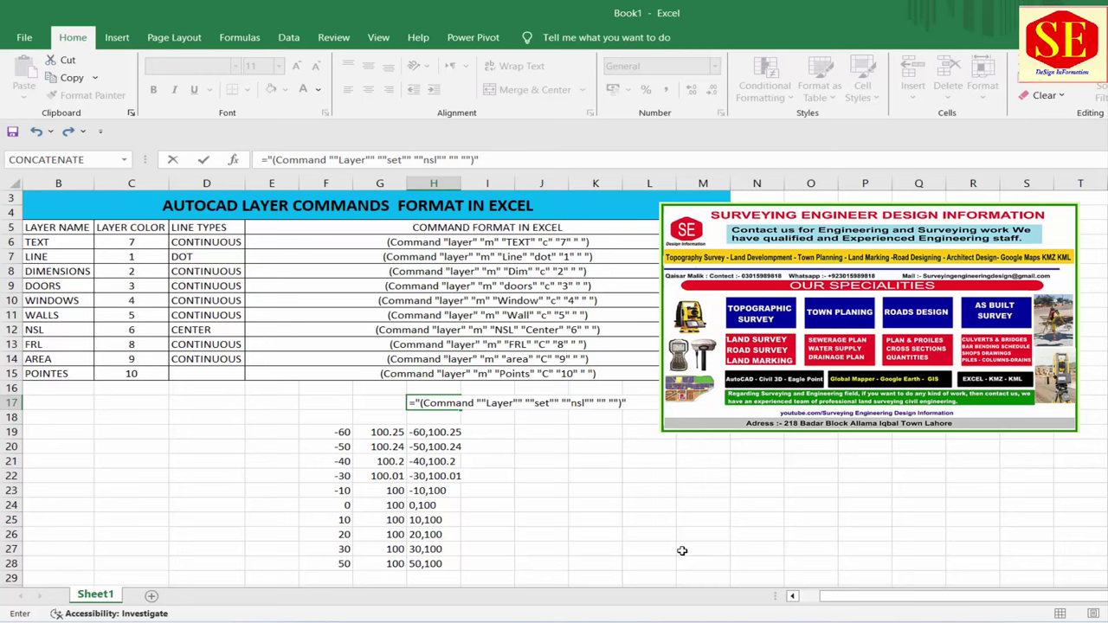
pyautogui.press('Return')
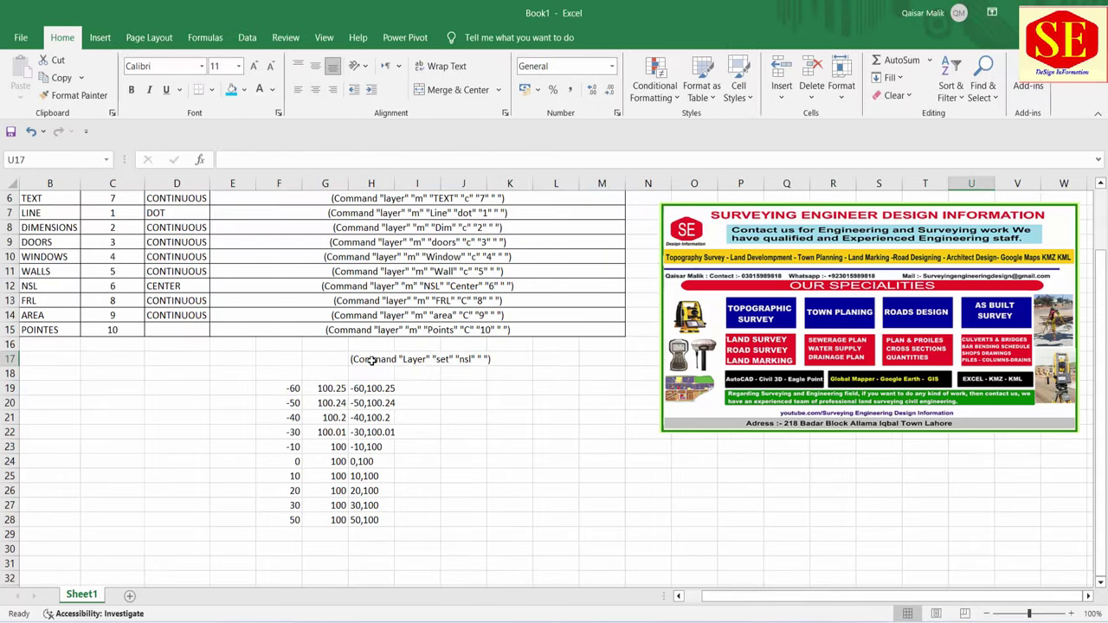
# Copy the H17 command string and return to AutoCAD
pyautogui.click(372, 359)
pyautogui.rightClick(372, 359)
pyautogui.click(434, 283)
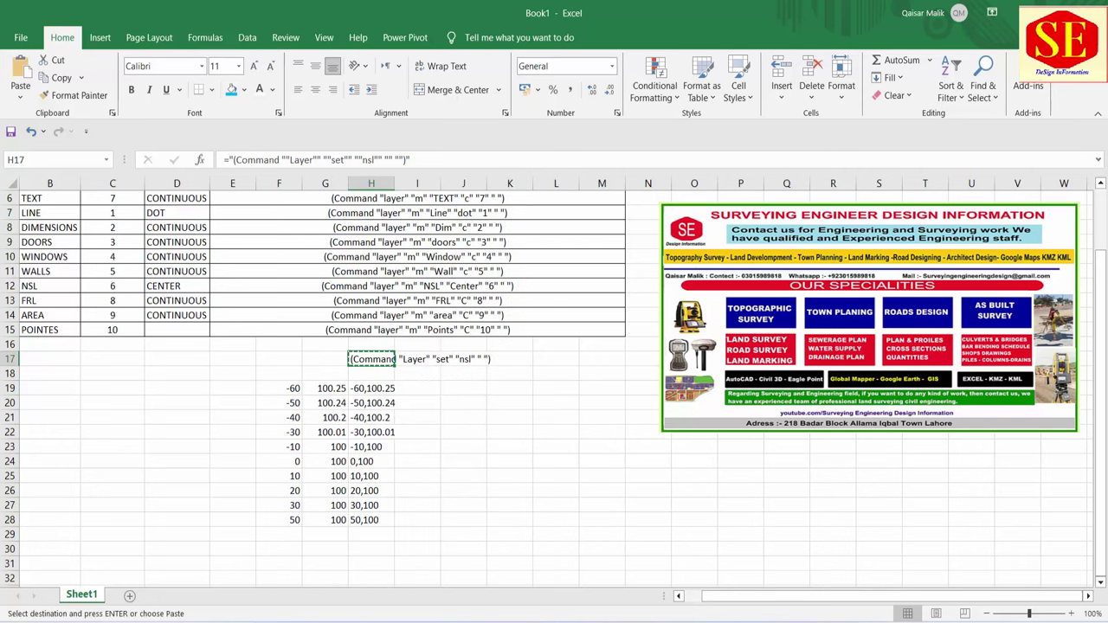
pyautogui.hotkey('alt', 'Tab')
# Starting from layer 0, paste the layer command string at the command line and cancel the leftover prompt
pyautogui.click(472, 63)
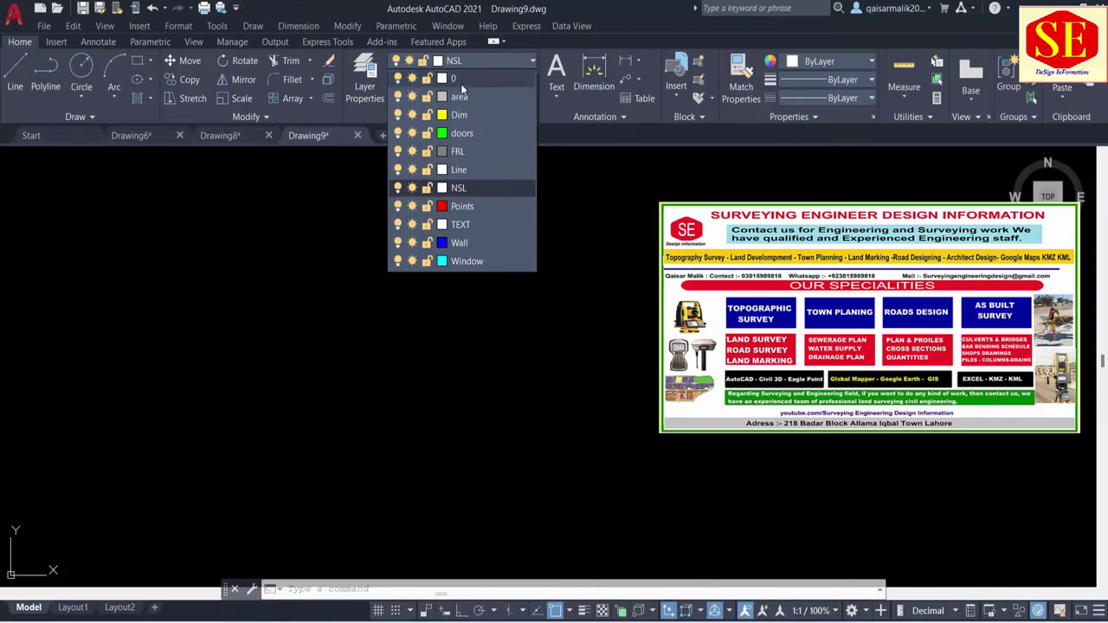
pyautogui.click(461, 83)
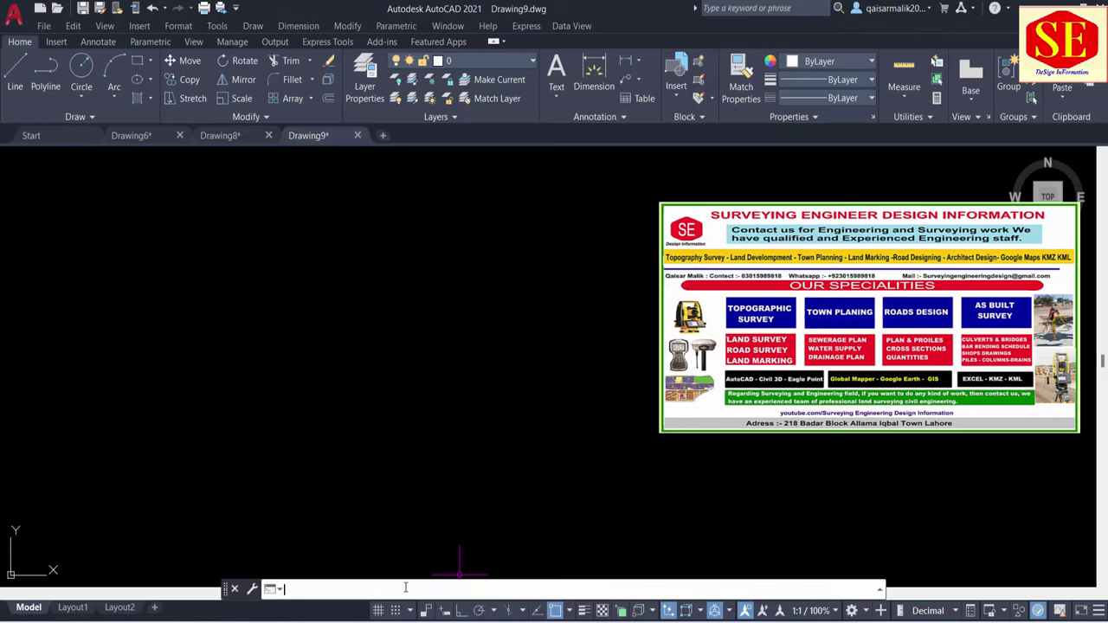
pyautogui.rightClick(441, 589)
pyautogui.click(442, 517)
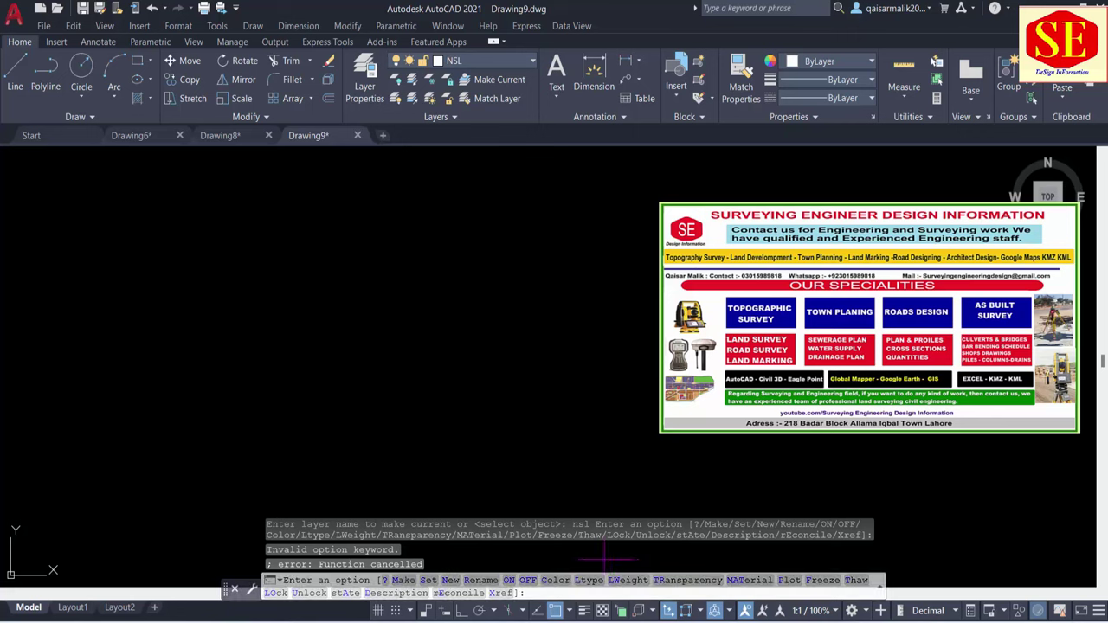
pyautogui.press('Escape')
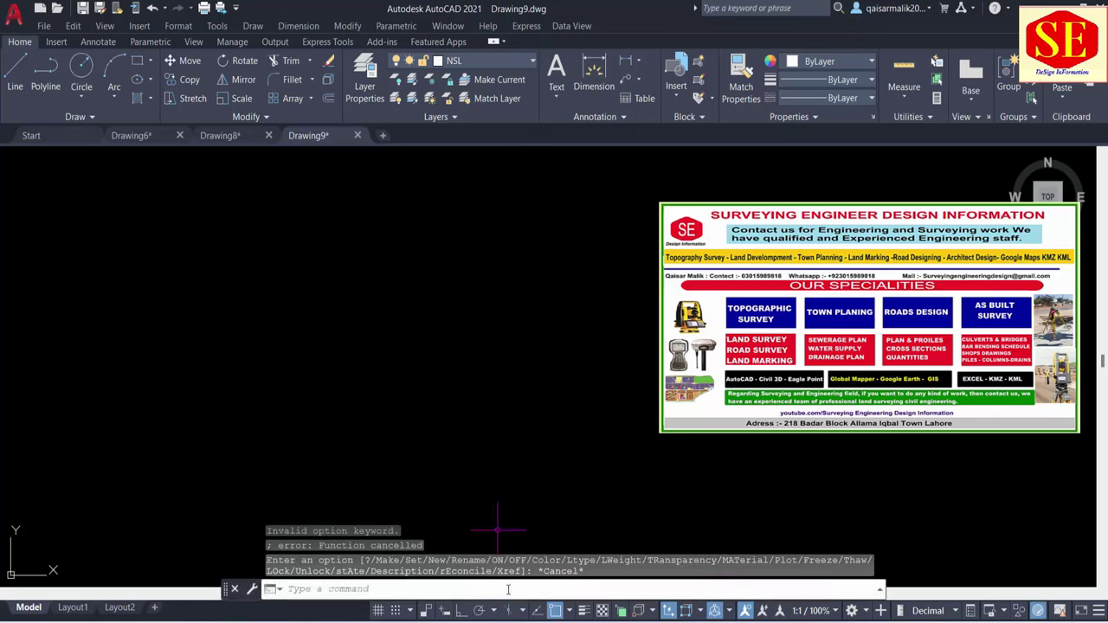
# Back in Excel, enter (Command) in cell H18 below the layer string
pyautogui.hotkey('alt', 'Tab')
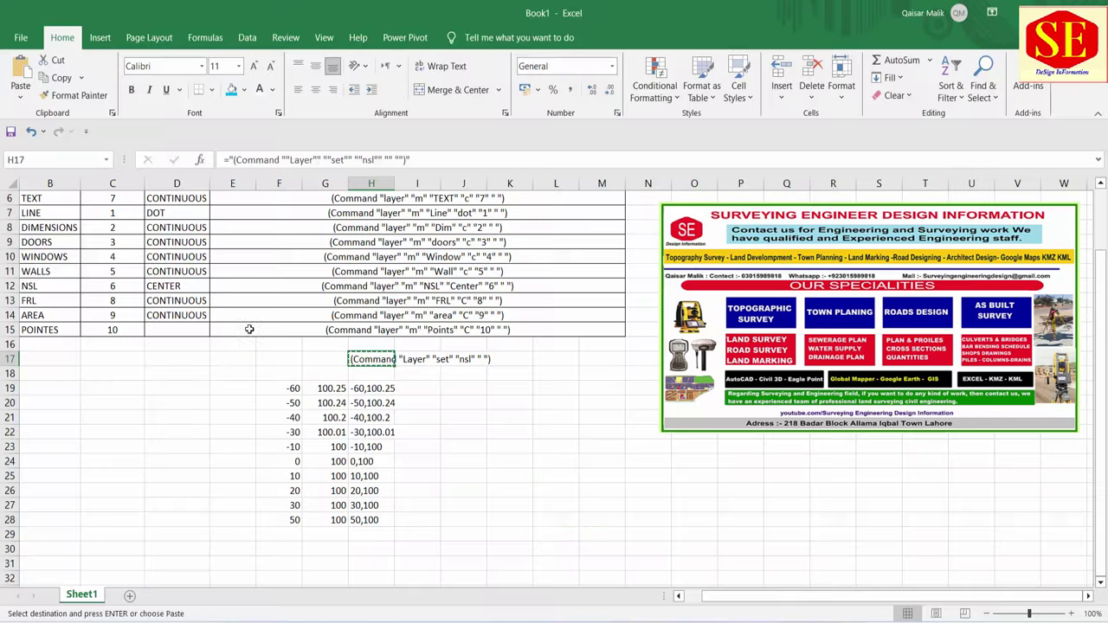
pyautogui.hotkey('ctrl', 'c')
pyautogui.click(371, 373)
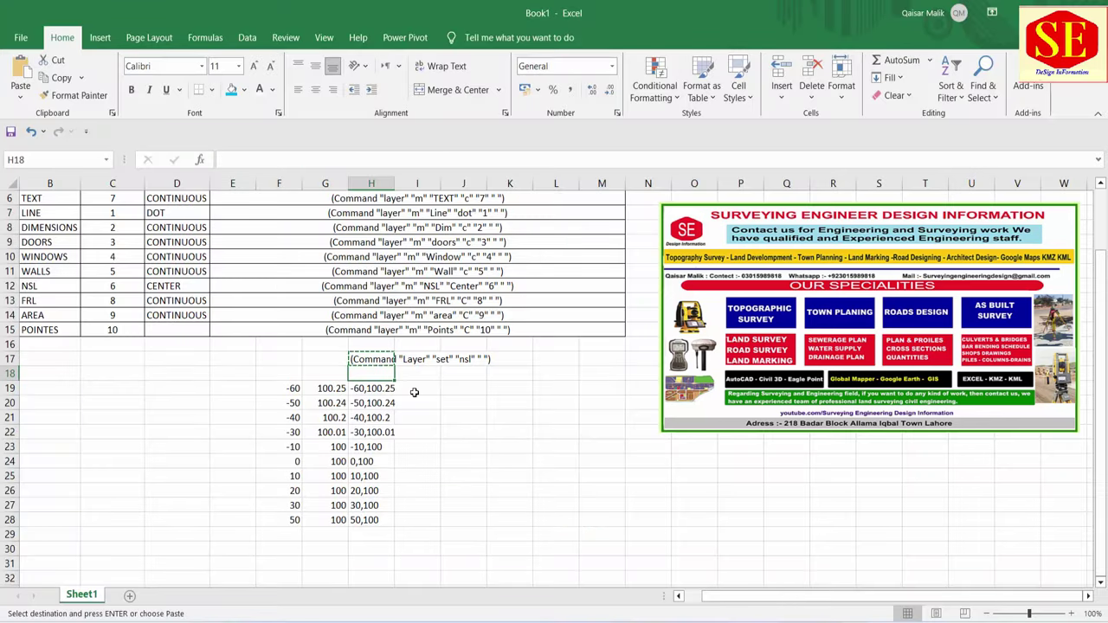
pyautogui.write('(')
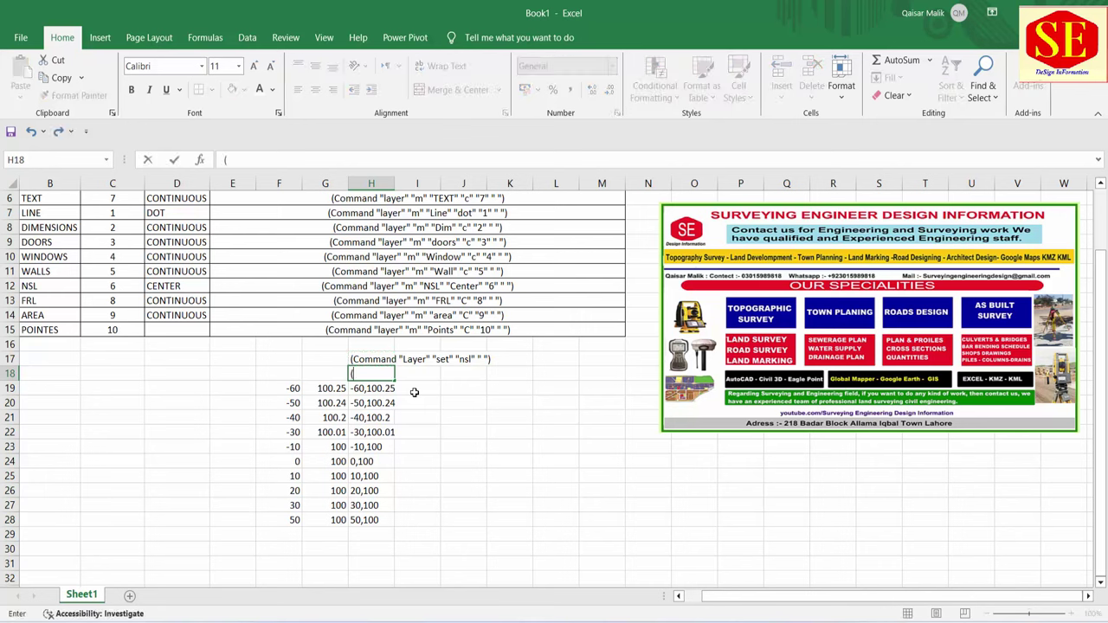
pyautogui.write('Command')
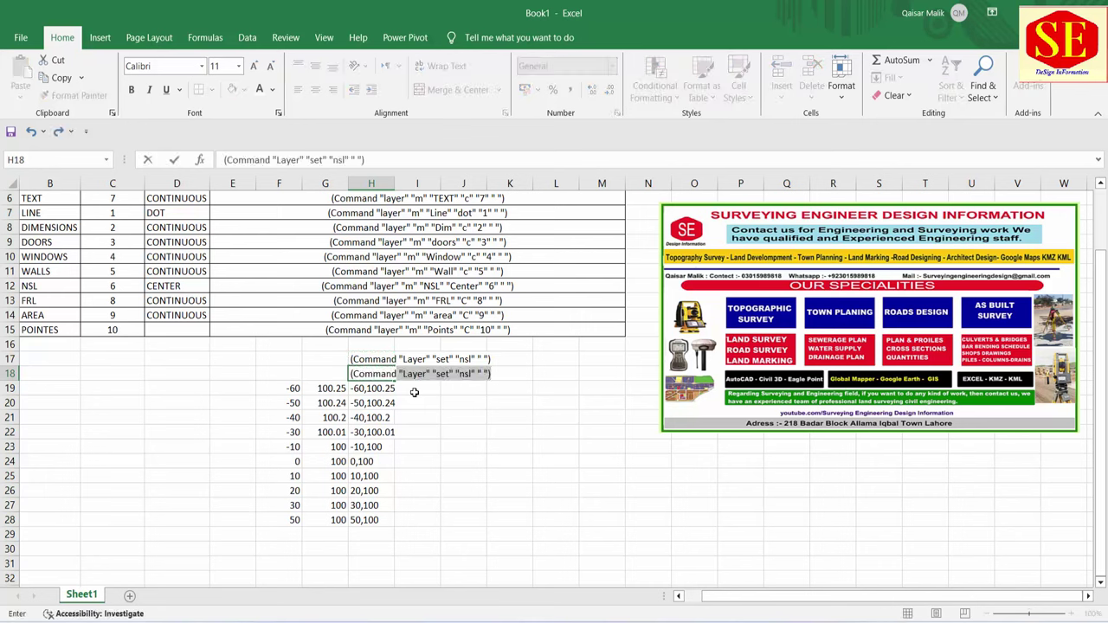
pyautogui.write(')')
pyautogui.press('Return')
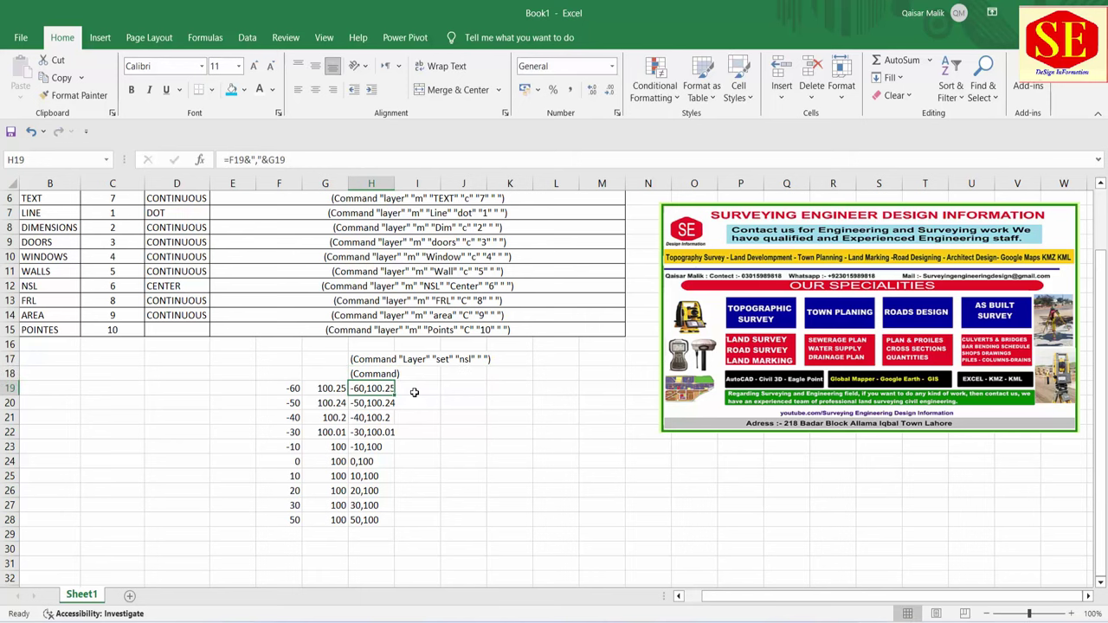
# Copy H17:H18 together and switch back to AutoCAD
pyautogui.moveTo(372, 358); pyautogui.dragTo(372, 379)
pyautogui.rightClick(372, 379)
pyautogui.click(418, 261)
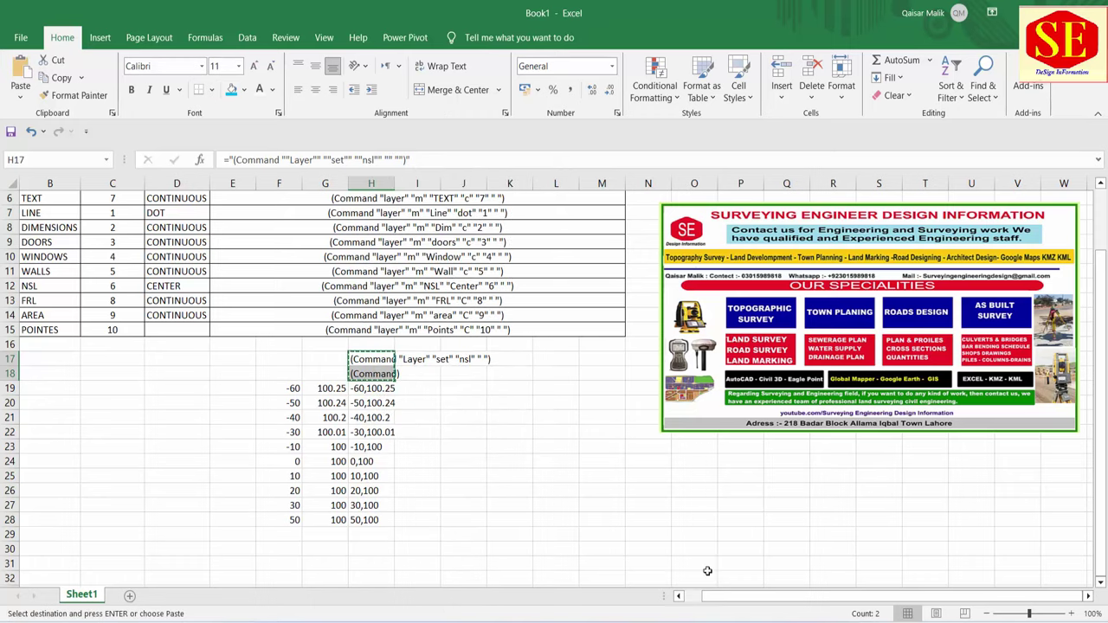
pyautogui.hotkey('alt', 'Tab')
# From layer 0, paste the H17–H18 commands to switch to NSL, then return to Excel
pyautogui.click(438, 65)
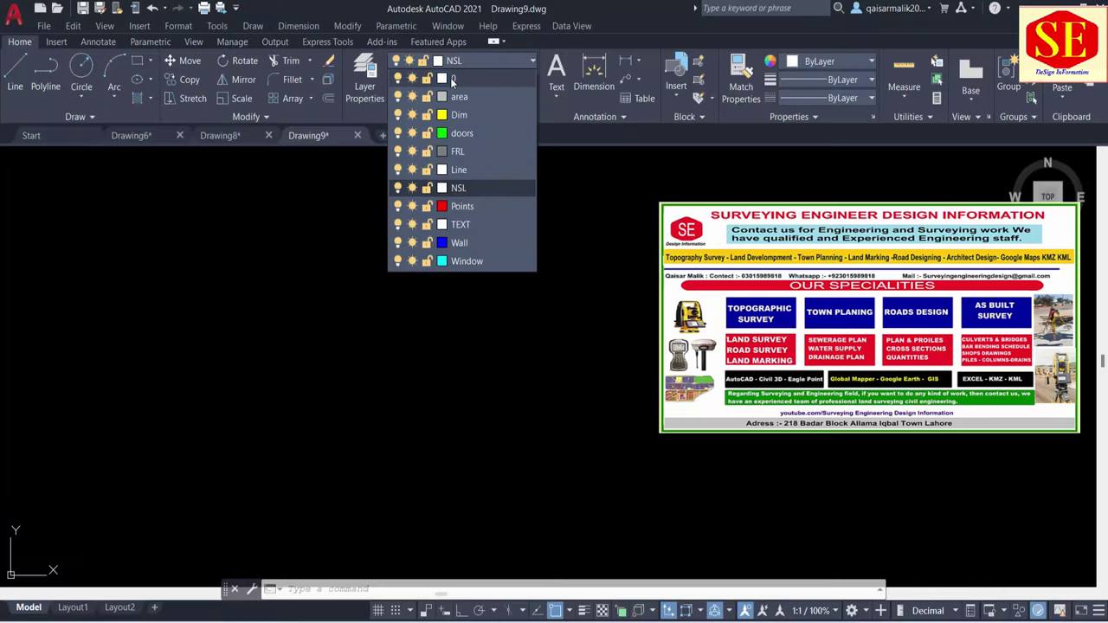
pyautogui.click(459, 75)
pyautogui.rightClick(471, 591)
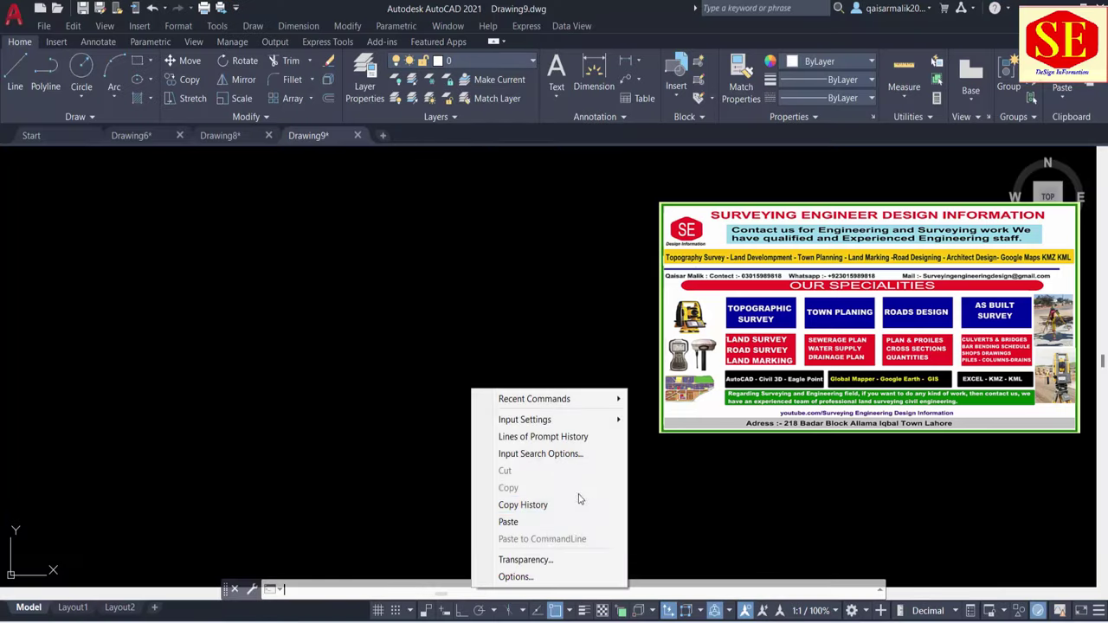
pyautogui.click(549, 526)
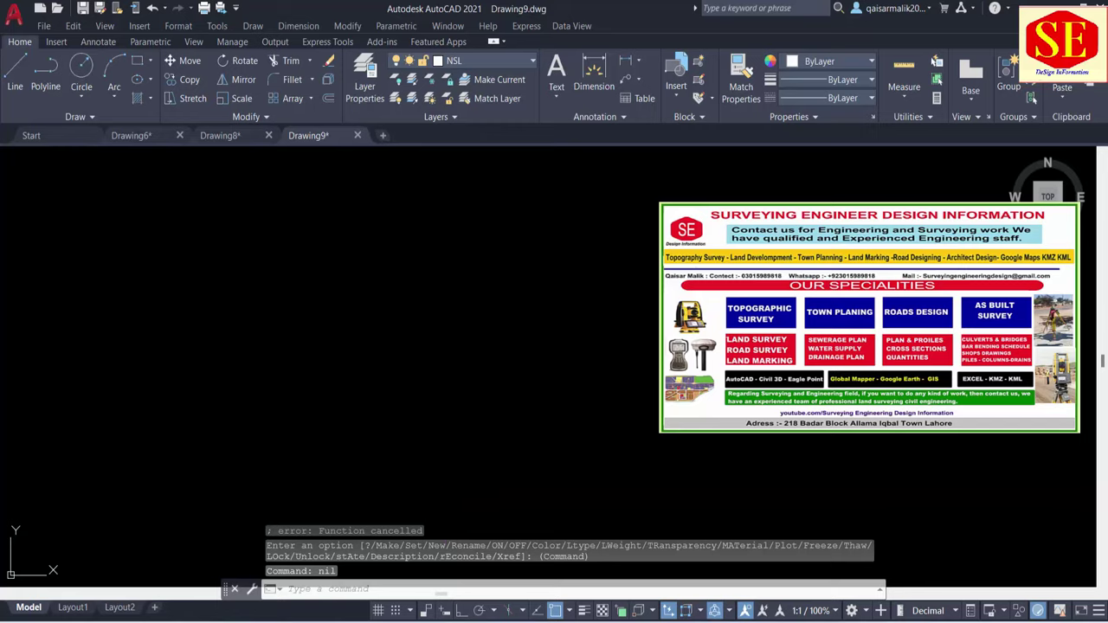
pyautogui.hotkey('alt', 'Tab')
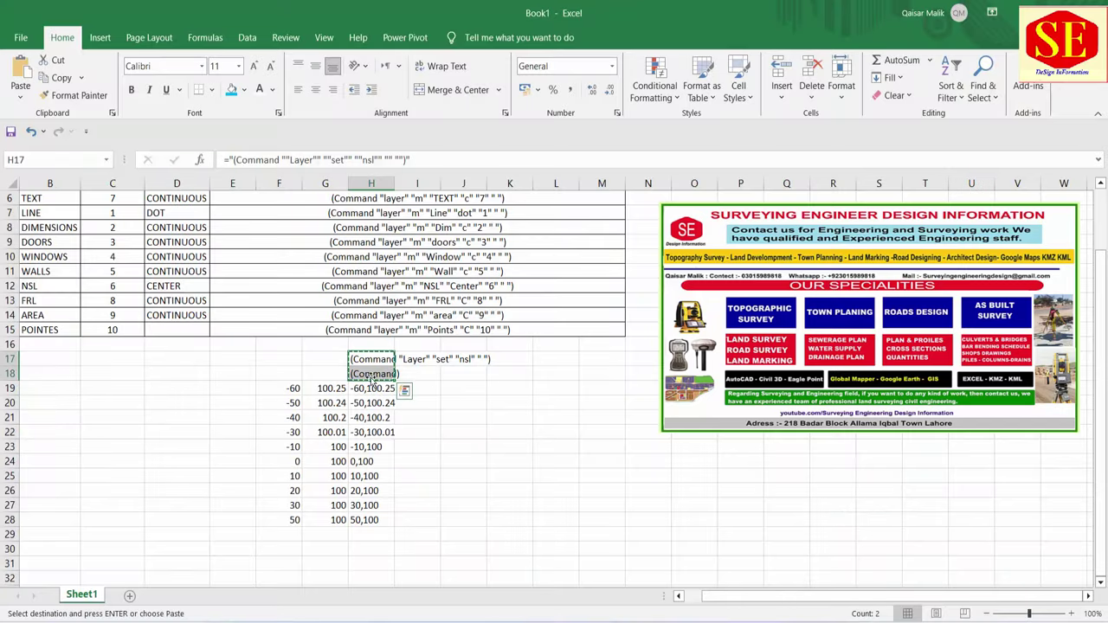
# Insert a new row 19 and enter Pline in H19 above the coordinates
pyautogui.click(372, 376)
pyautogui.press('Escape')
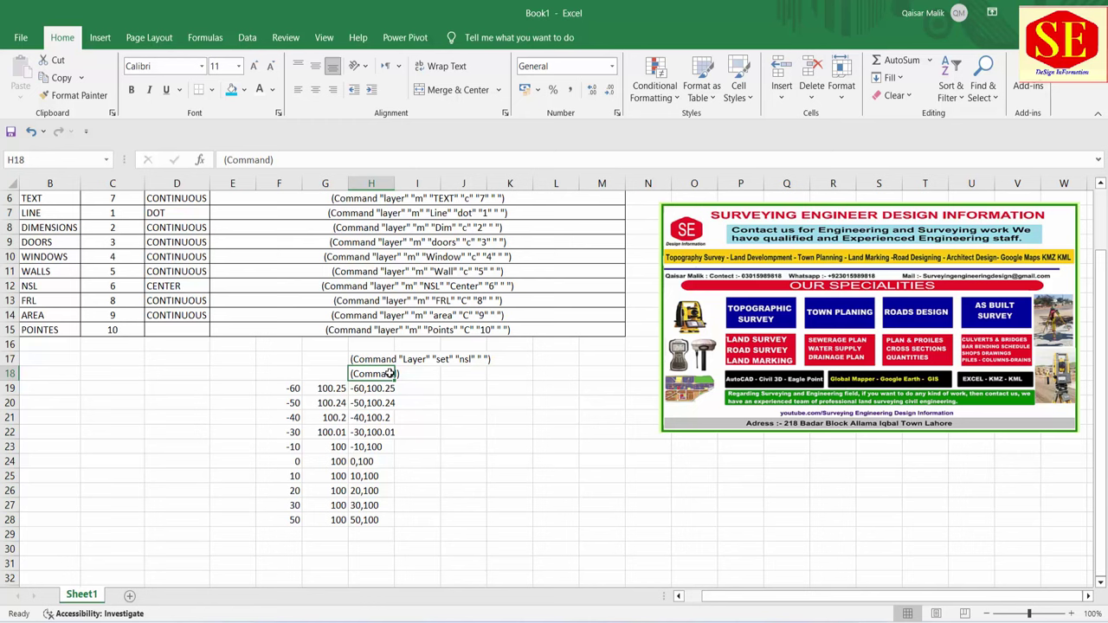
pyautogui.click(9, 389)
pyautogui.rightClick(9, 388)
pyautogui.click(61, 264)
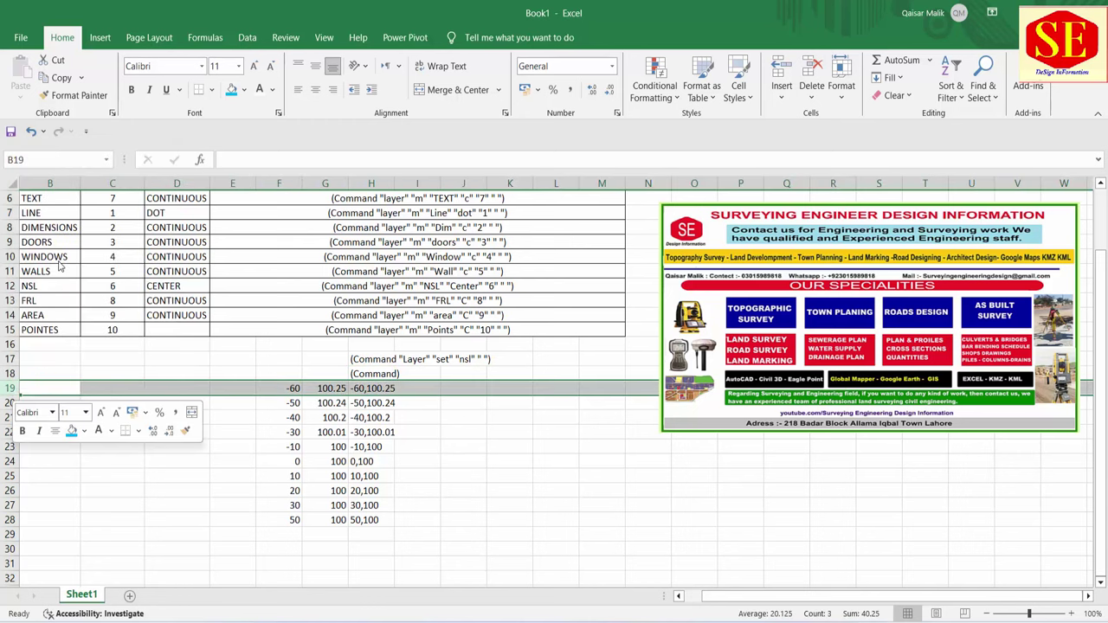
pyautogui.click(364, 387)
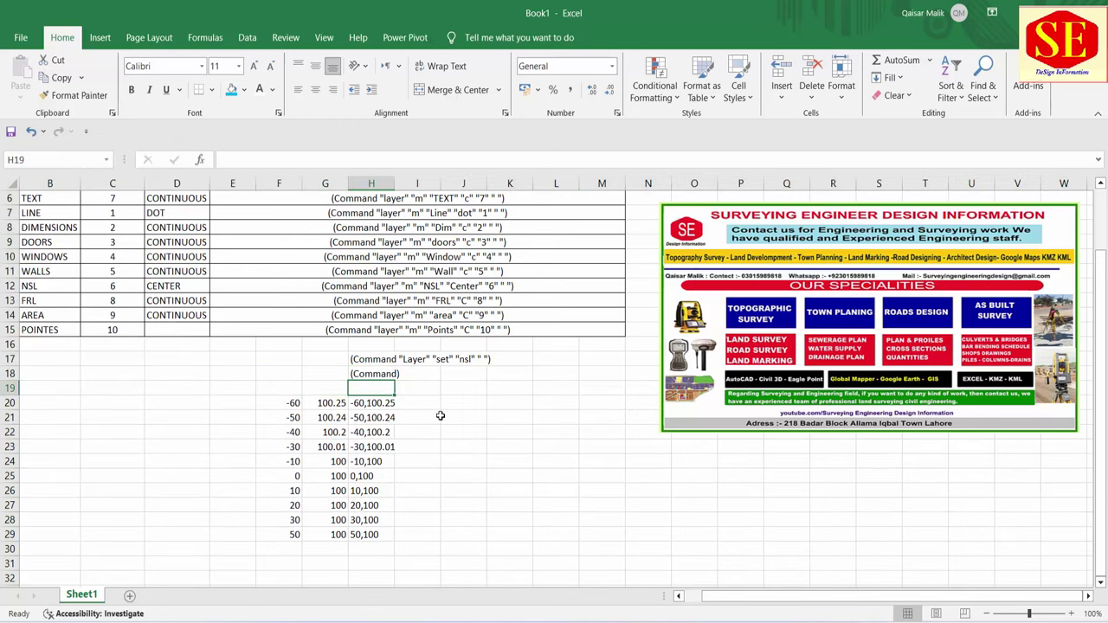
pyautogui.write('Pline')
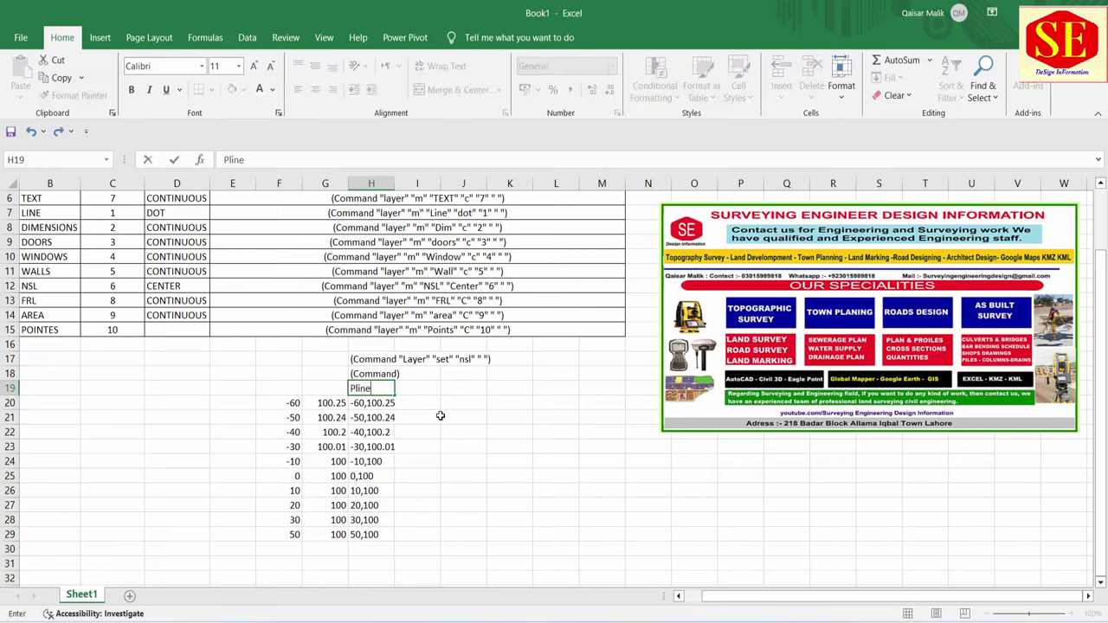
pyautogui.press('Return')
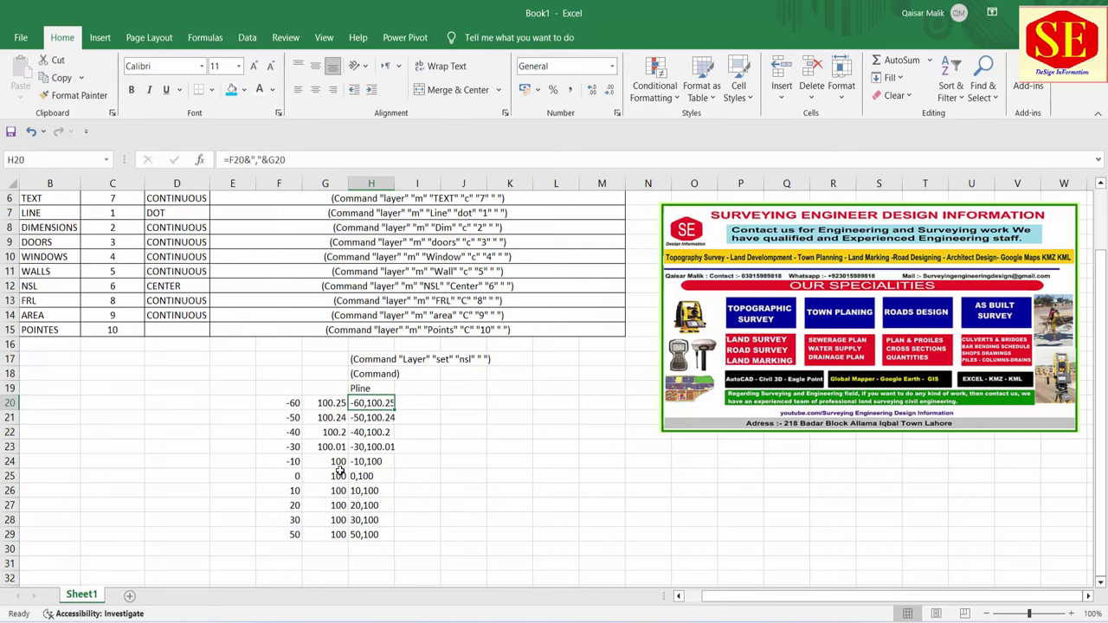
# Copy the H17:H29 command block and switch to AutoCAD
pyautogui.moveTo(385, 358); pyautogui.dragTo(385, 534)
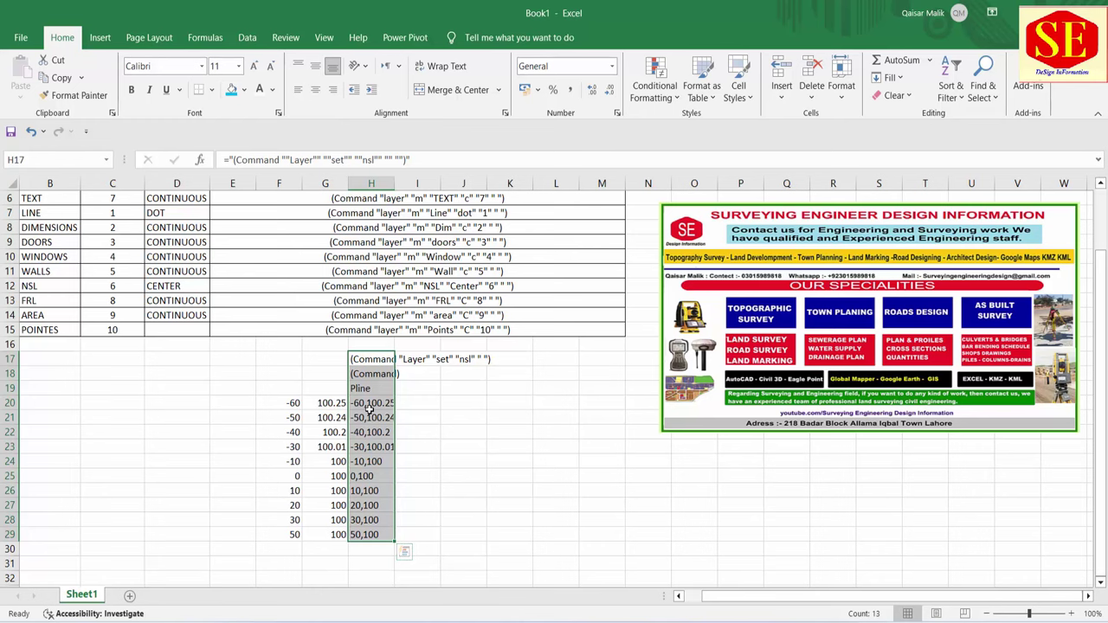
pyautogui.rightClick(370, 406)
pyautogui.click(403, 261)
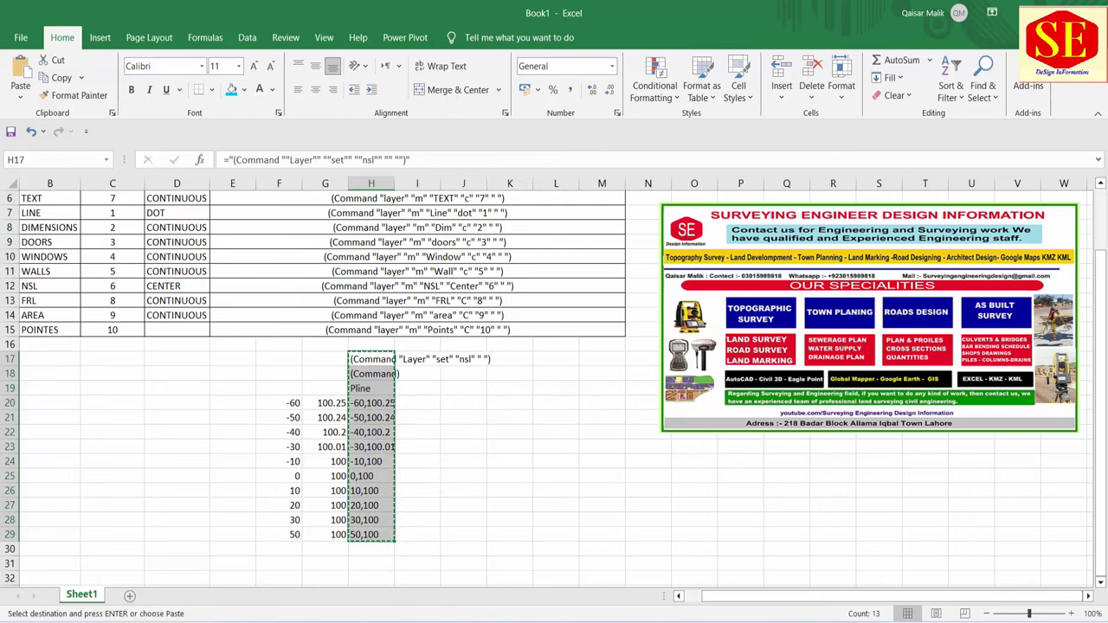
pyautogui.hotkey('alt', 'Tab')
# From layer 0, paste the H17:H29 block to draw the NSL polyline
pyautogui.click(496, 65)
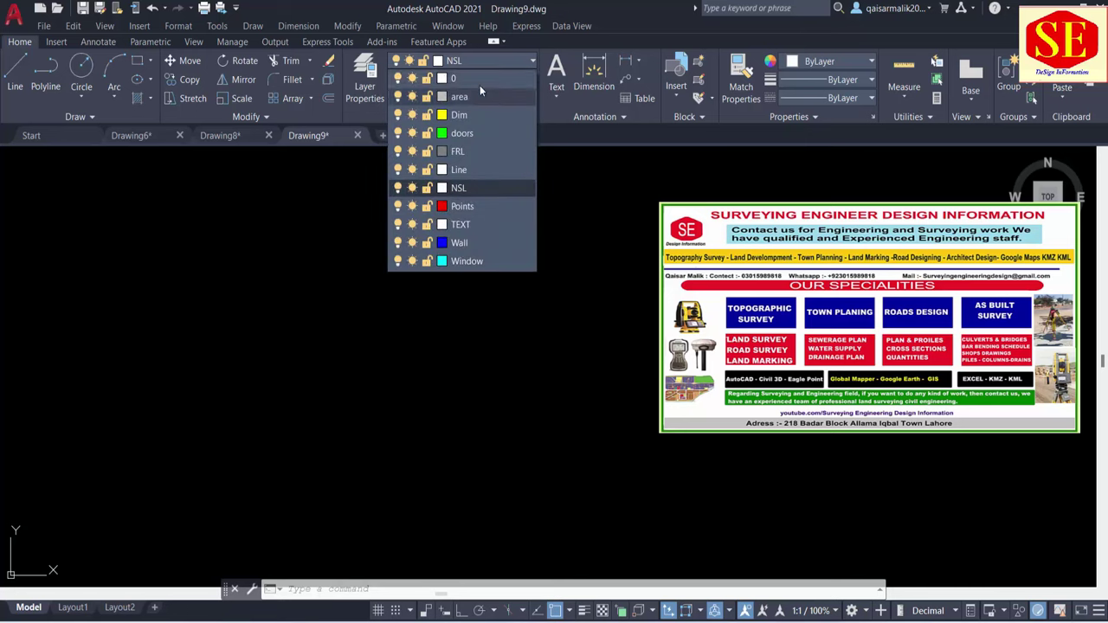
pyautogui.click(479, 81)
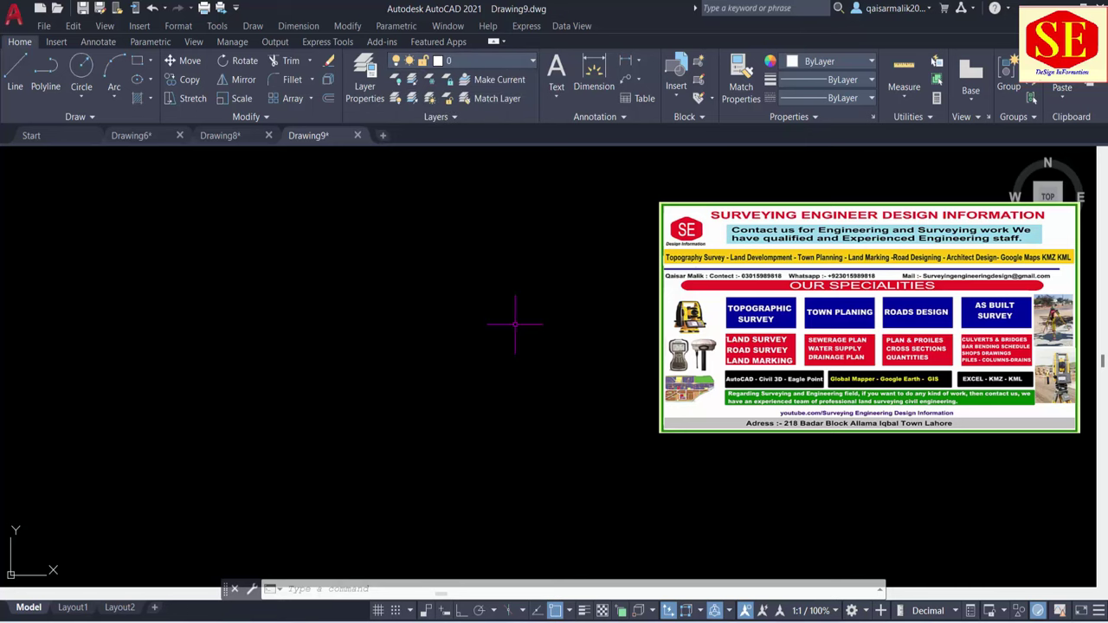
pyautogui.rightClick(436, 591)
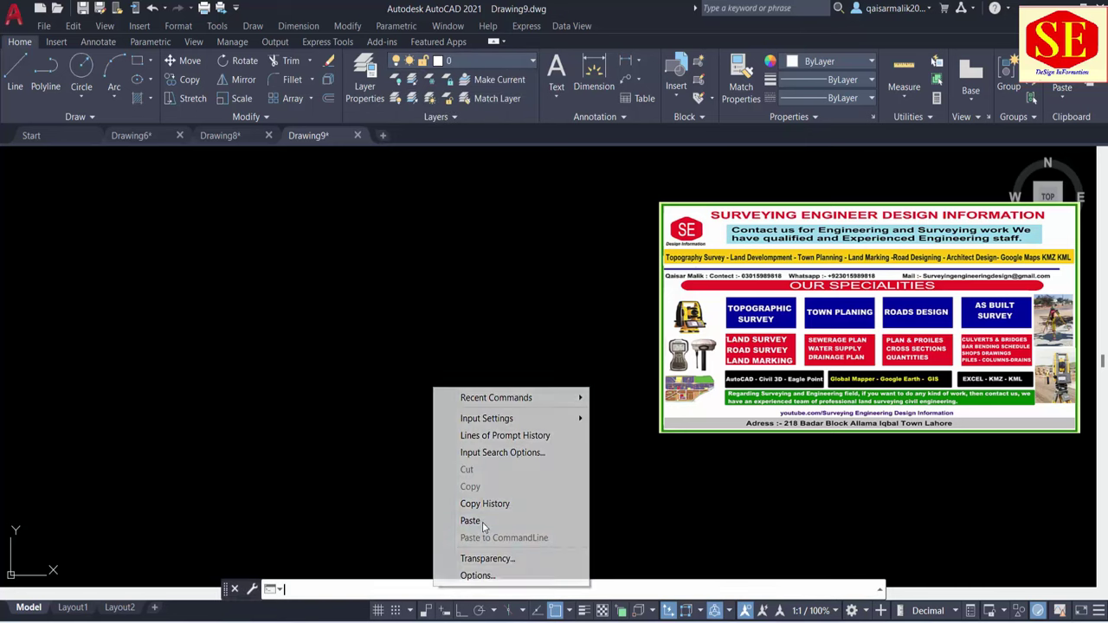
pyautogui.click(472, 521)
pyautogui.press('Escape')
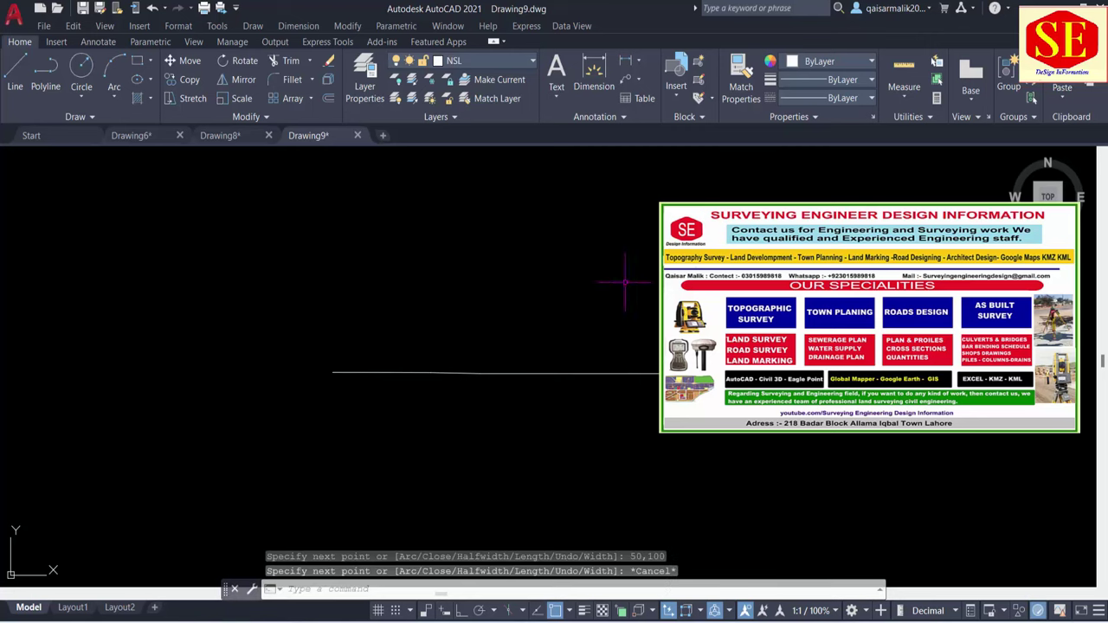
# Select the new polyline to confirm it sits on layer NSL, then return to Excel
pyautogui.click(567, 379)
pyautogui.click(441, 160)
pyautogui.click(454, 62)
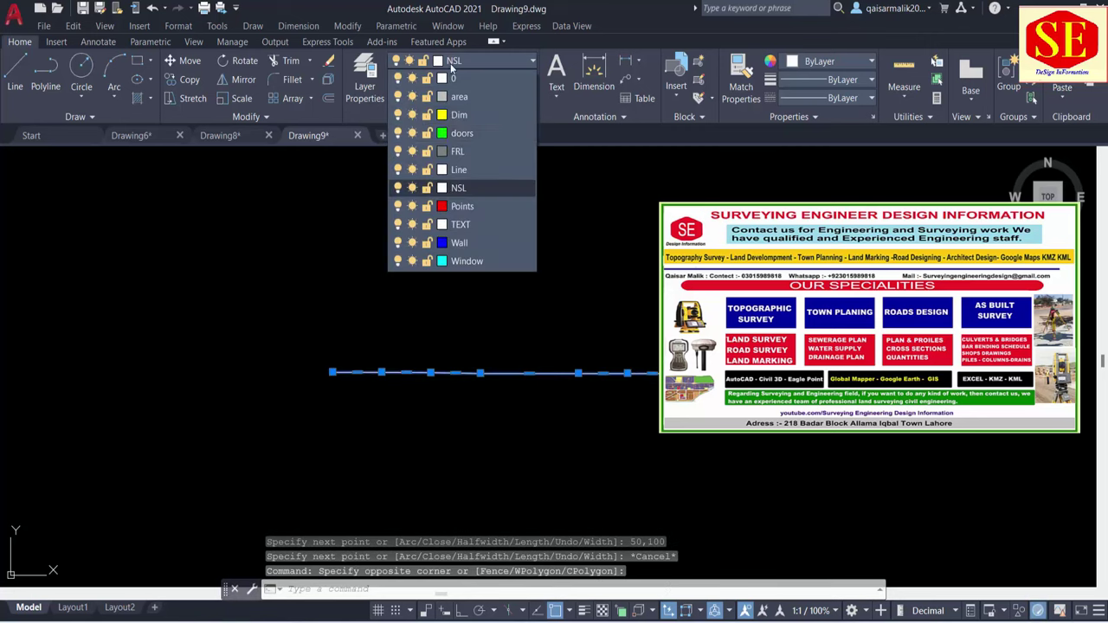
pyautogui.press('Escape')
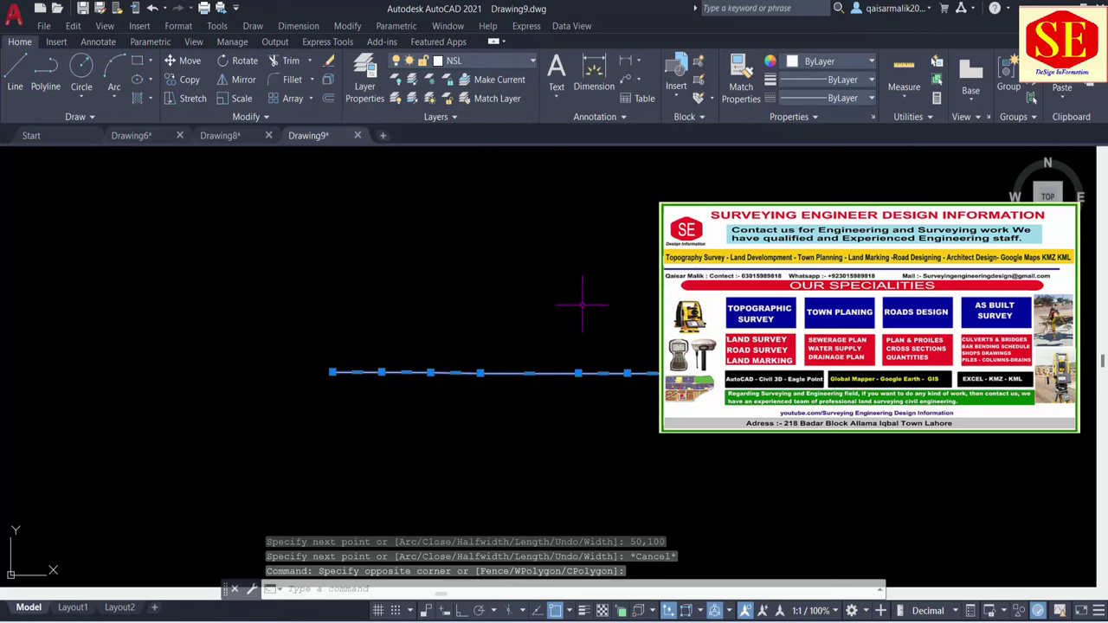
pyautogui.press('Escape')
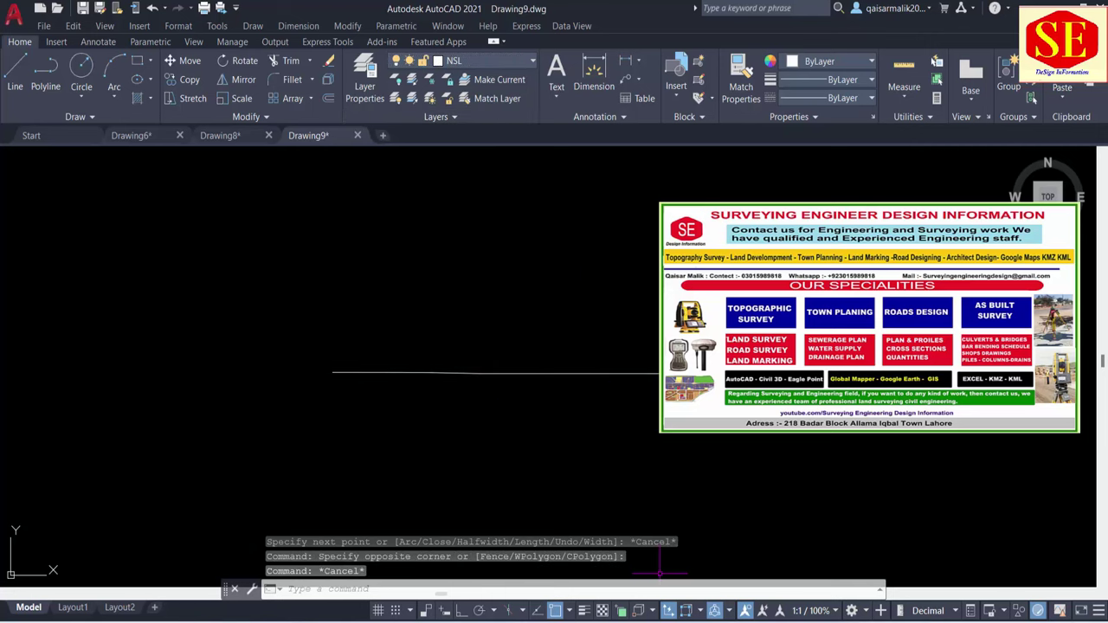
pyautogui.hotkey('alt', 'Tab')
pyautogui.scroll(-1, 459, 392)
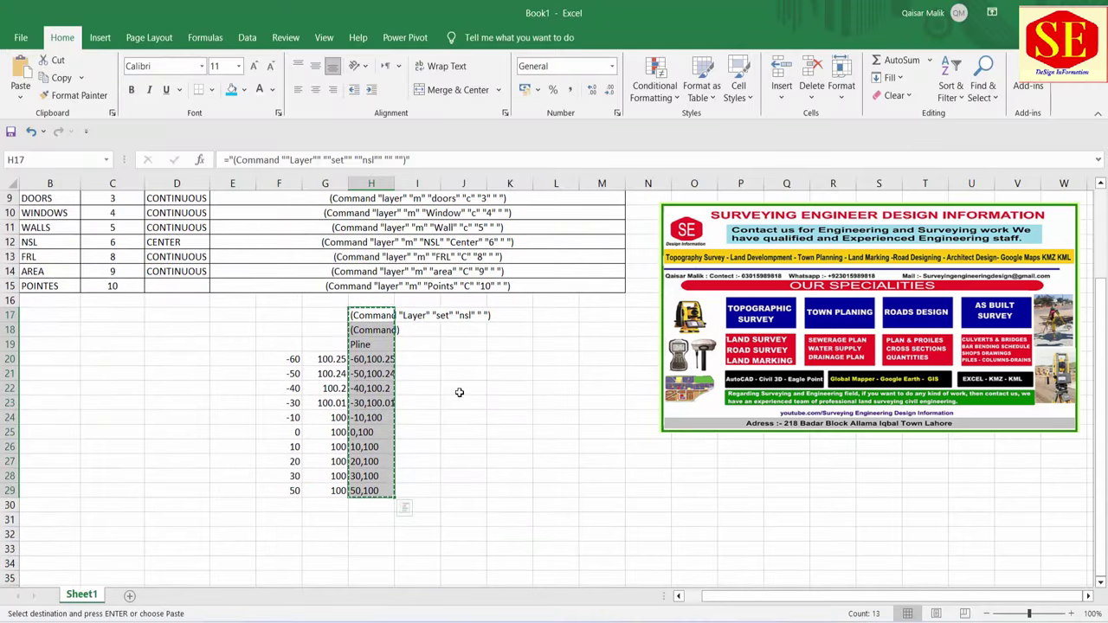
# Copy the NSL command block F17:J29 and paste it starting at F33
pyautogui.rightClick(378, 316)
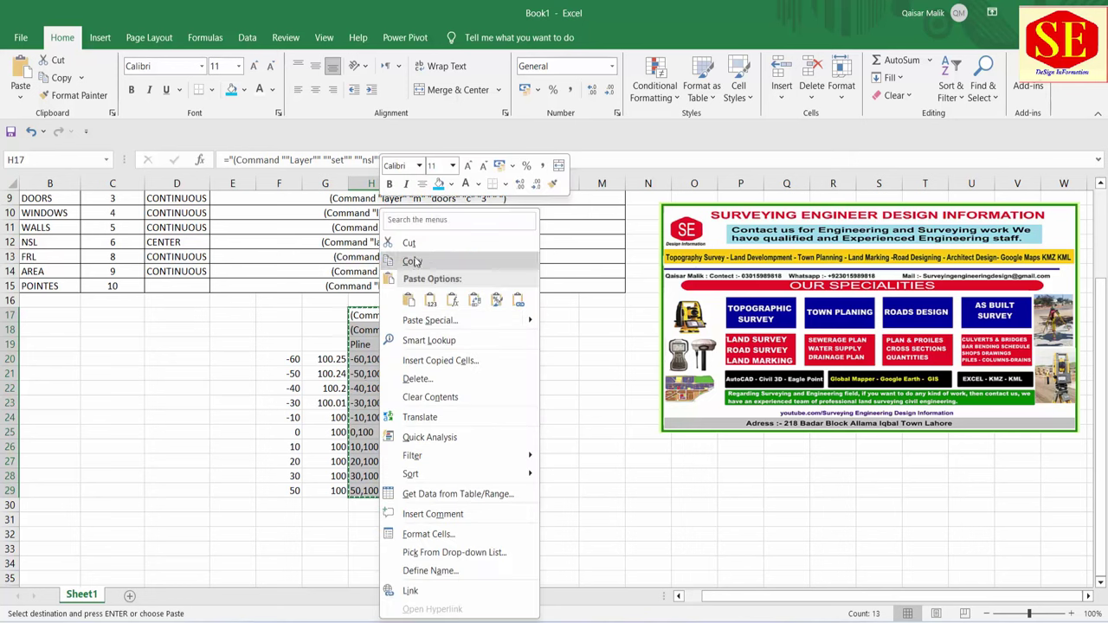
pyautogui.press('Escape')
pyautogui.moveTo(271, 315); pyautogui.dragTo(454, 486)
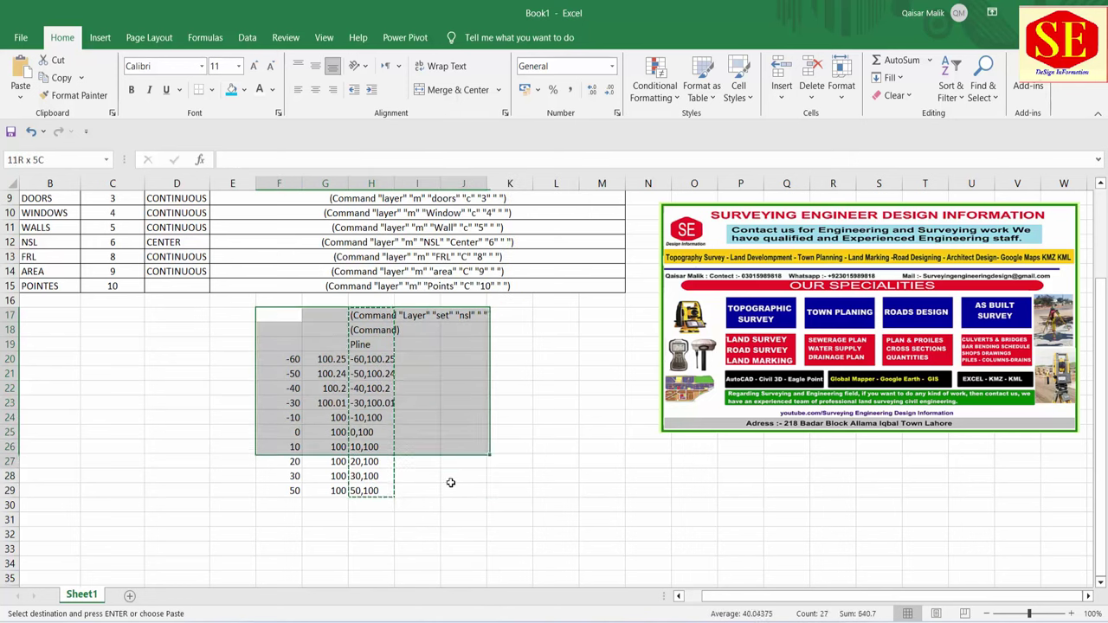
pyautogui.rightClick(336, 356)
pyautogui.click(368, 264)
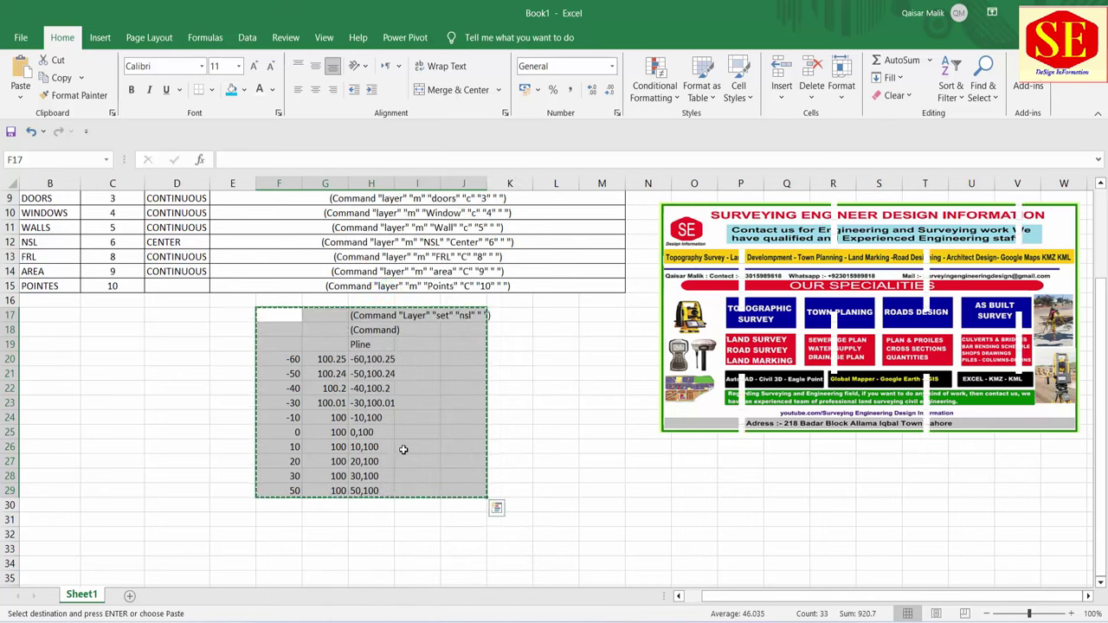
pyautogui.scroll(-3, 302, 460)
pyautogui.click(282, 420)
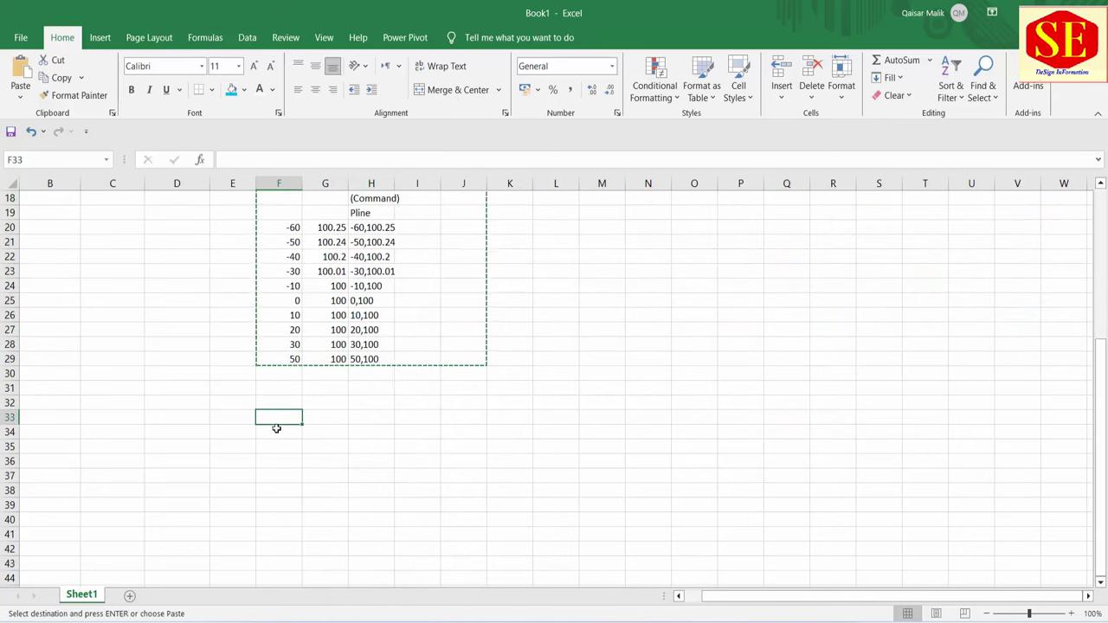
pyautogui.rightClick(270, 414)
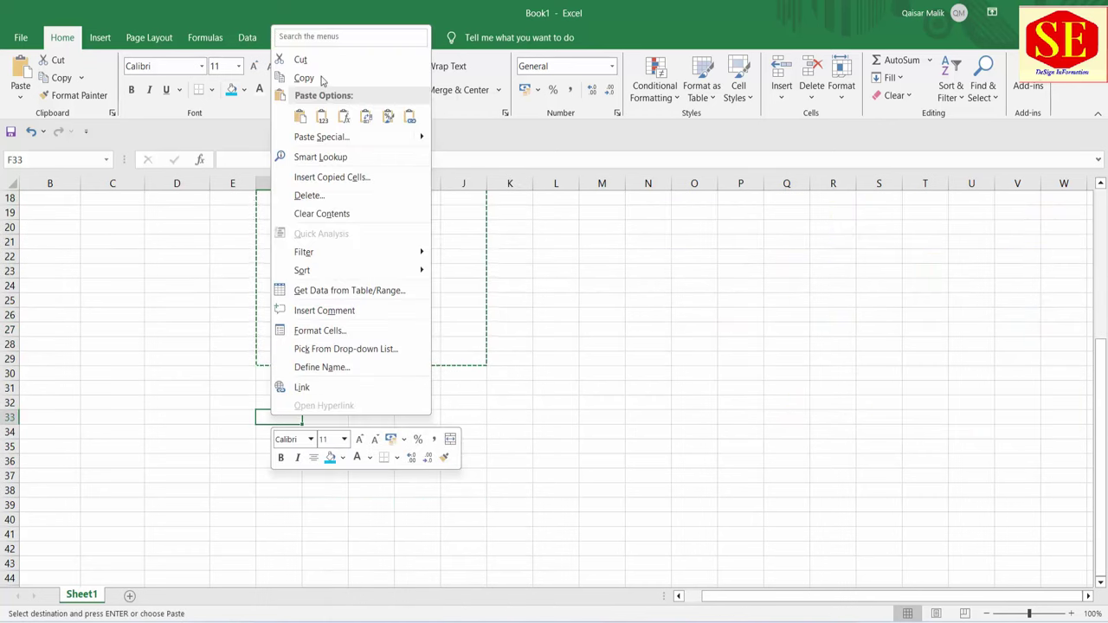
pyautogui.click(299, 115)
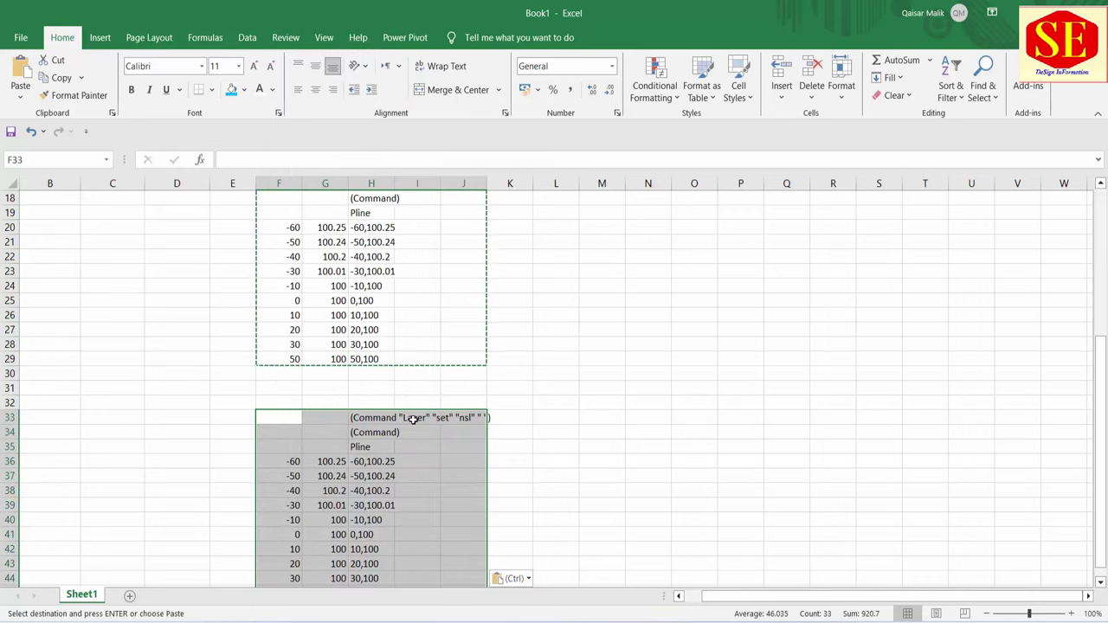
# Inspect cell I33, then check the FRL layer name in B13
pyautogui.doubleClick(416, 418)
pyautogui.scroll(2, 476, 422)
pyautogui.press('Escape')
pyautogui.scroll(2, 282, 345)
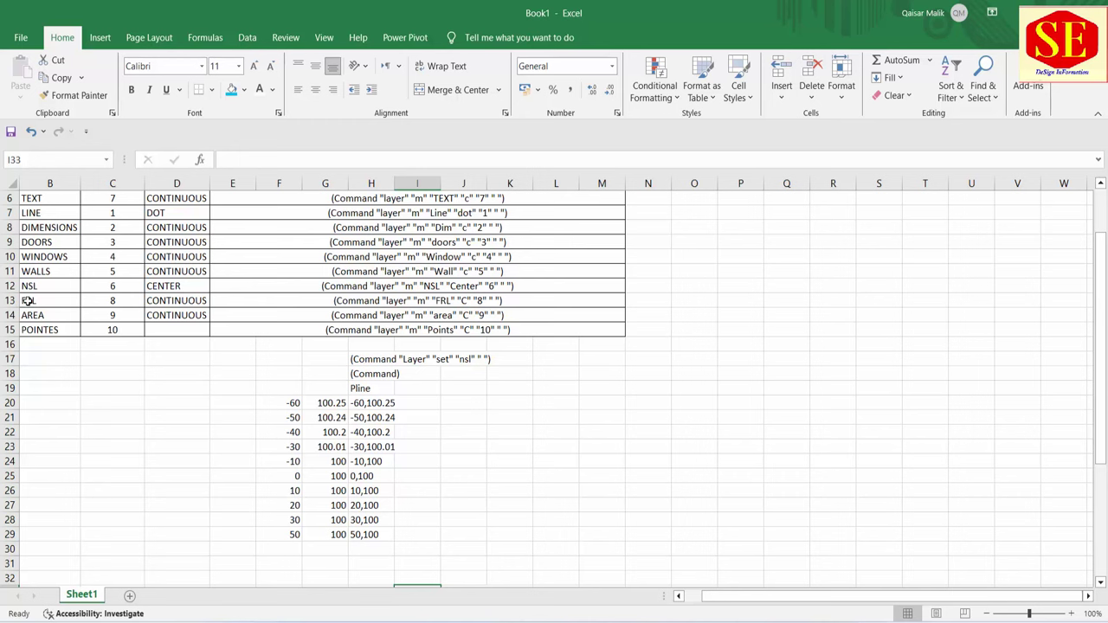
pyautogui.click(28, 301)
pyautogui.scroll(-3, 648, 371)
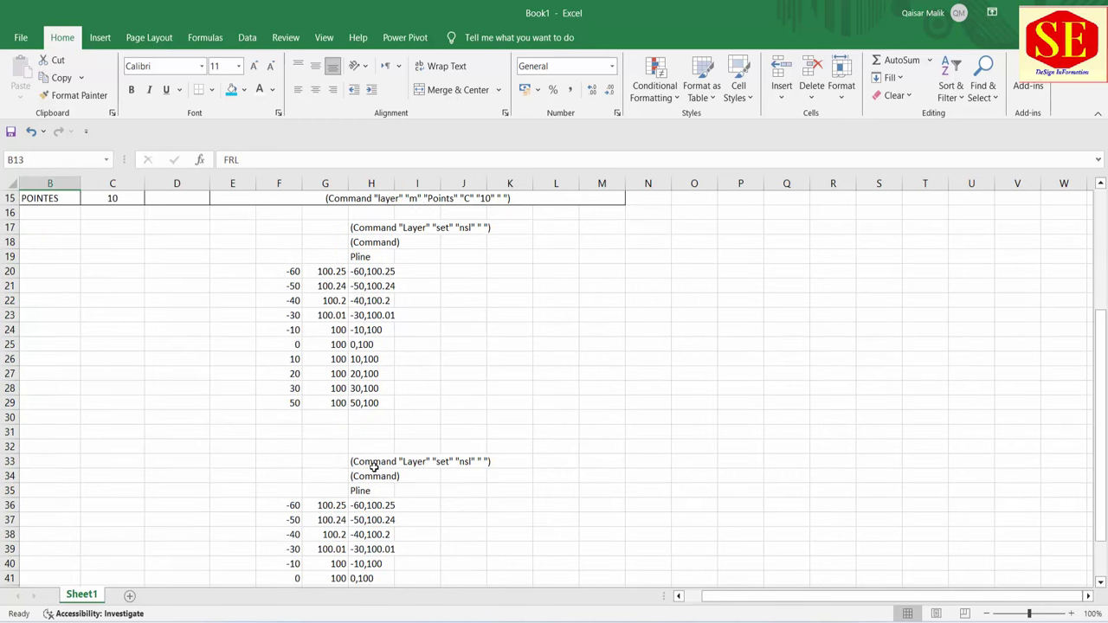
# Change the layer command in H33 from nsl to FRL
pyautogui.click(372, 465)
pyautogui.hotkey('ctrl', 'Down')
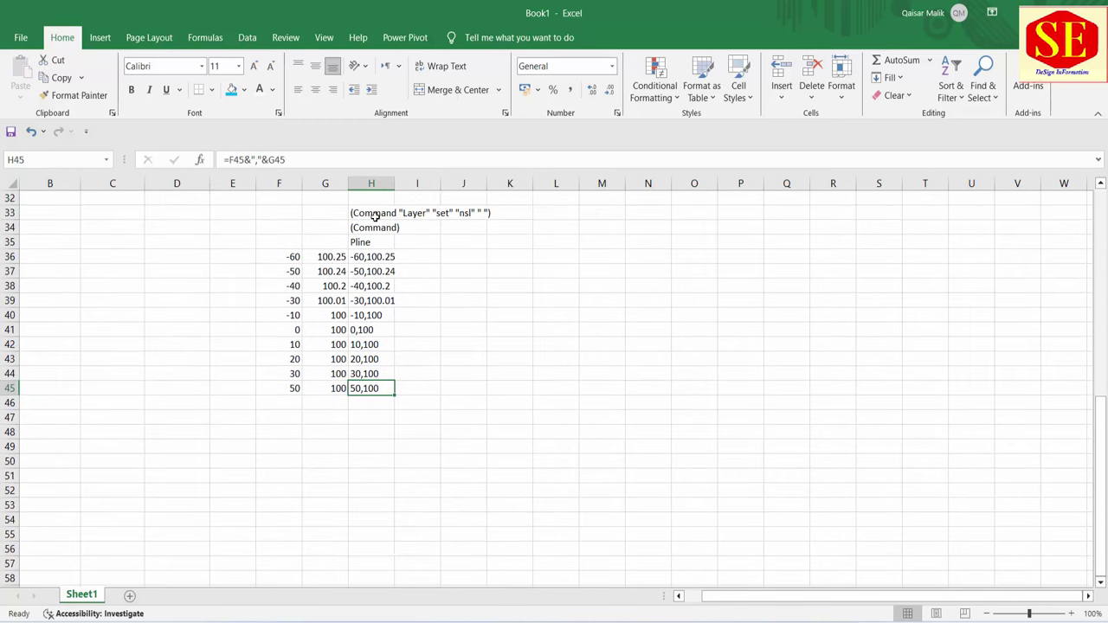
pyautogui.doubleClick(371, 216)
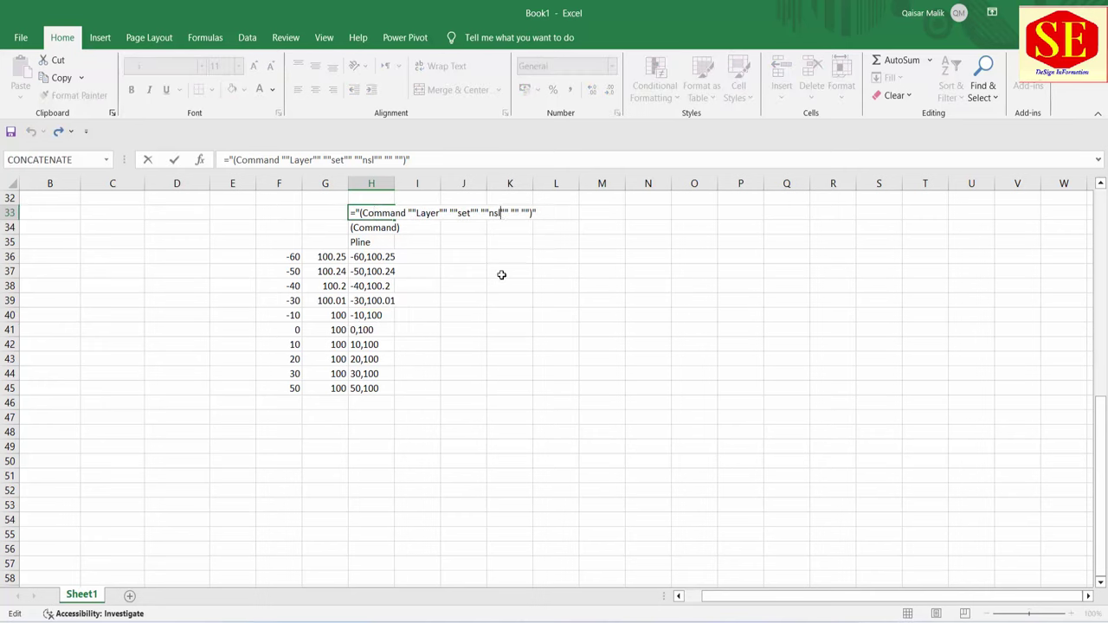
pyautogui.press('BackSpace')
pyautogui.press('BackSpace')
pyautogui.press('BackSpace')
pyautogui.press('capslock')
pyautogui.write('FRL')
pyautogui.press('Return')
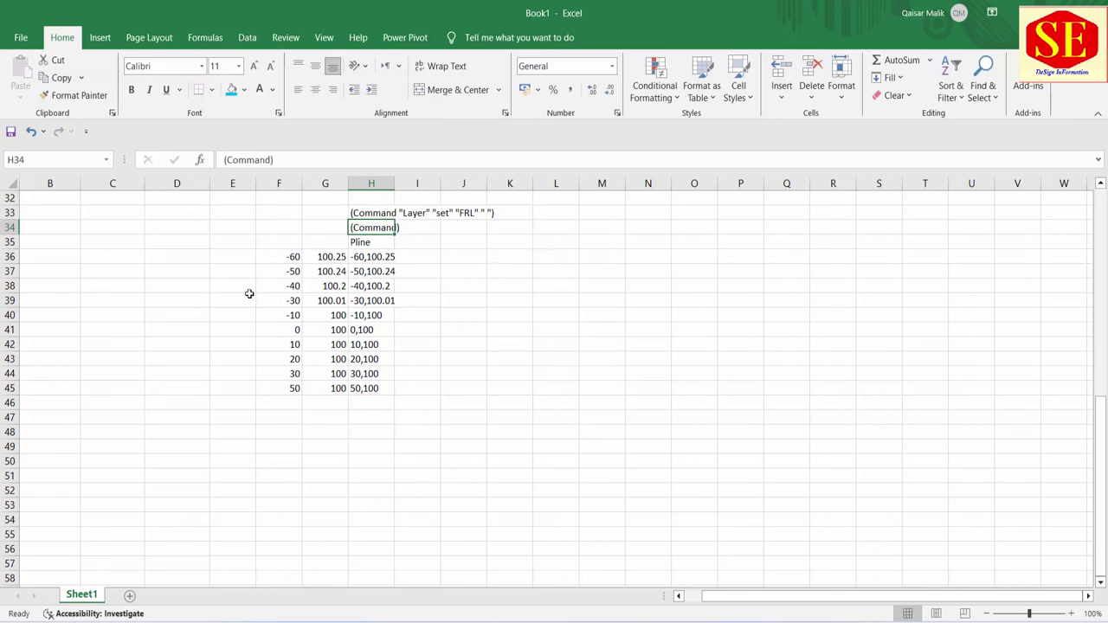
# Set the height in G36 to 105 and fill it down to G45
pyautogui.click(341, 256)
pyautogui.write('10')
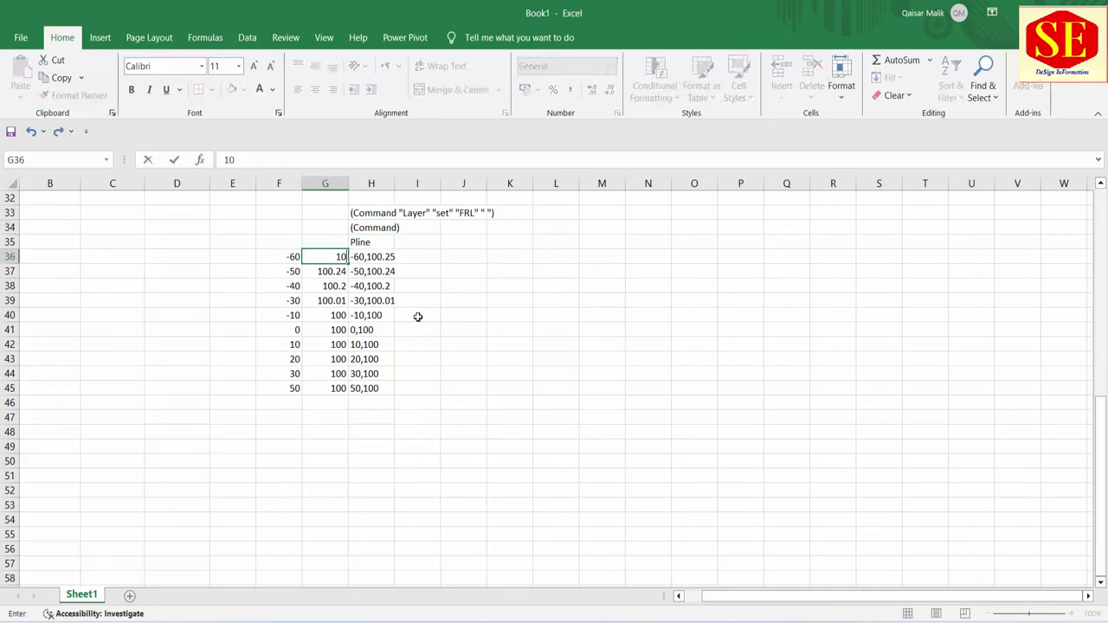
pyautogui.press('Return')
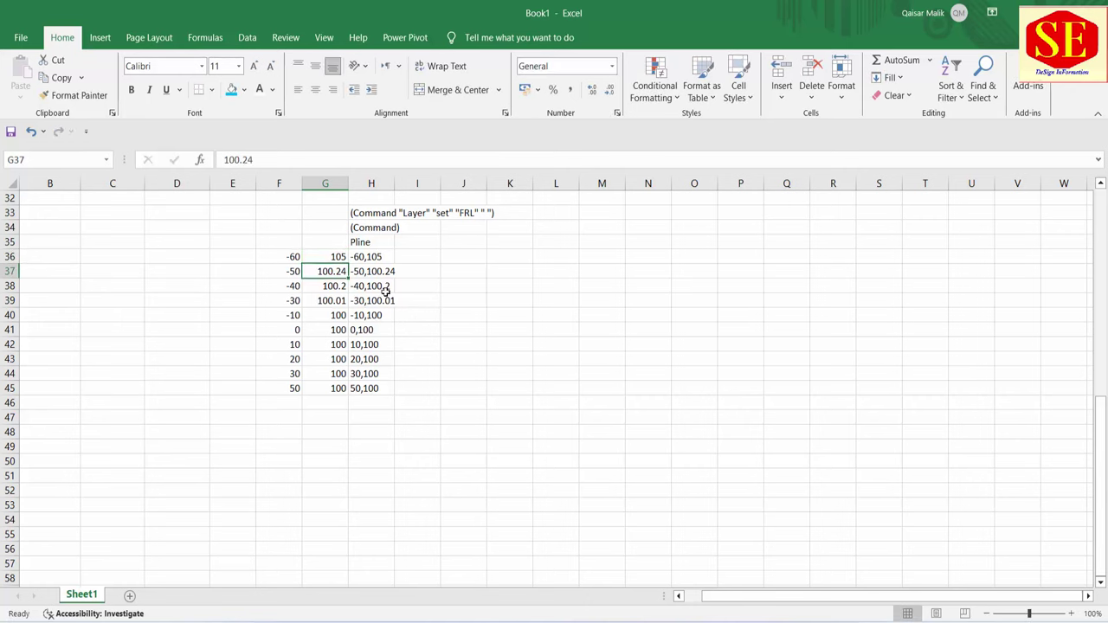
pyautogui.click(334, 256)
pyautogui.moveTo(348, 263); pyautogui.dragTo(350, 394)
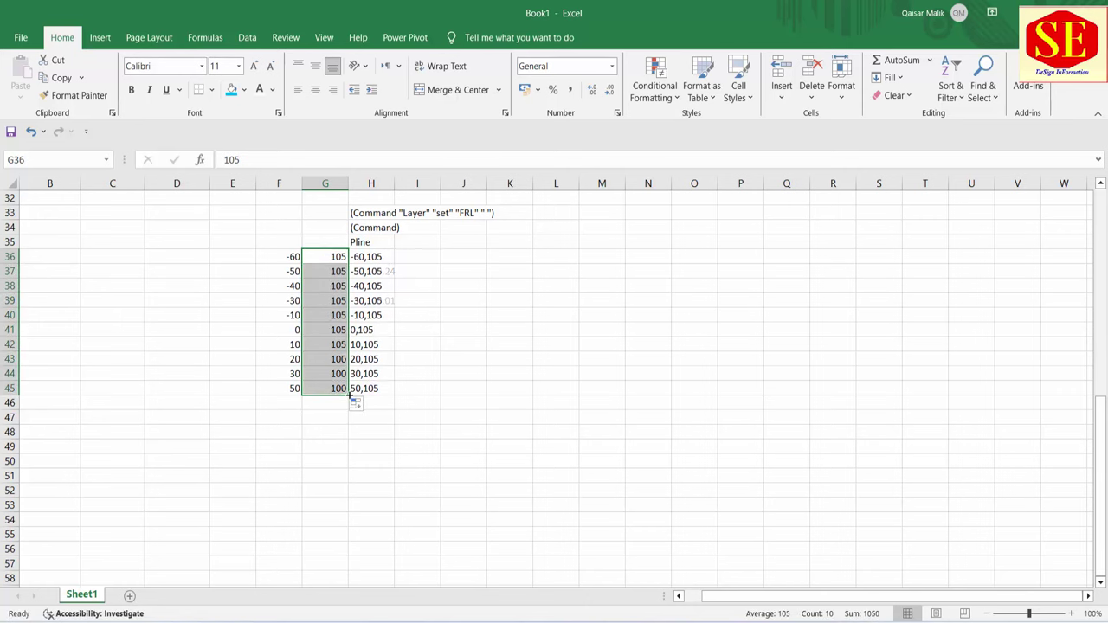
# Copy the FRL command lines H33:H45
pyautogui.moveTo(369, 212); pyautogui.dragTo(374, 370)
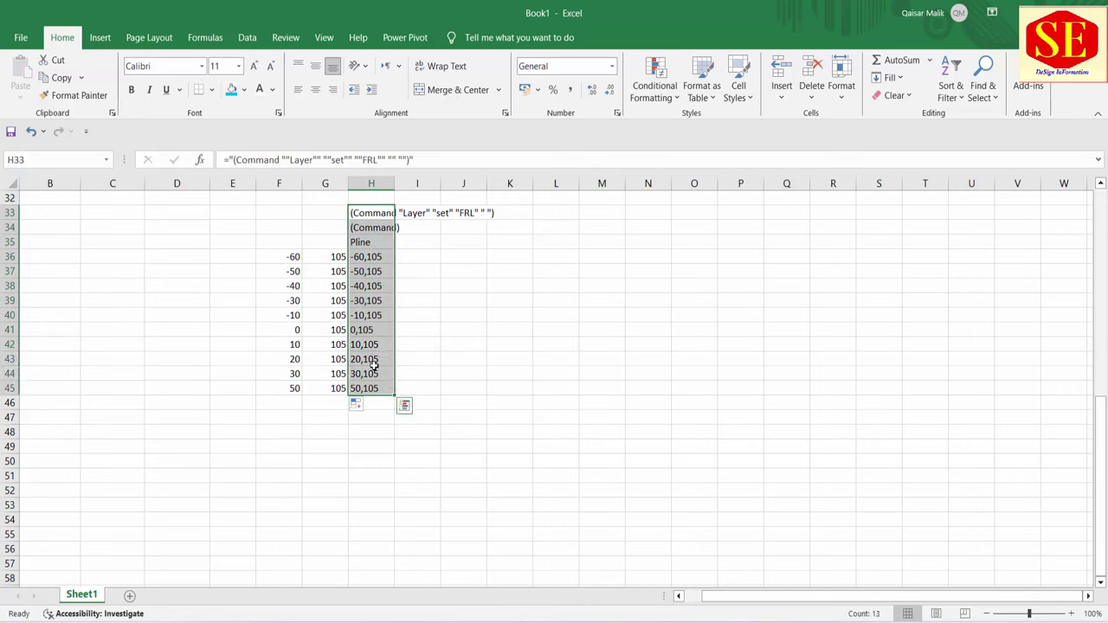
pyautogui.rightClick(375, 370)
pyautogui.click(408, 262)
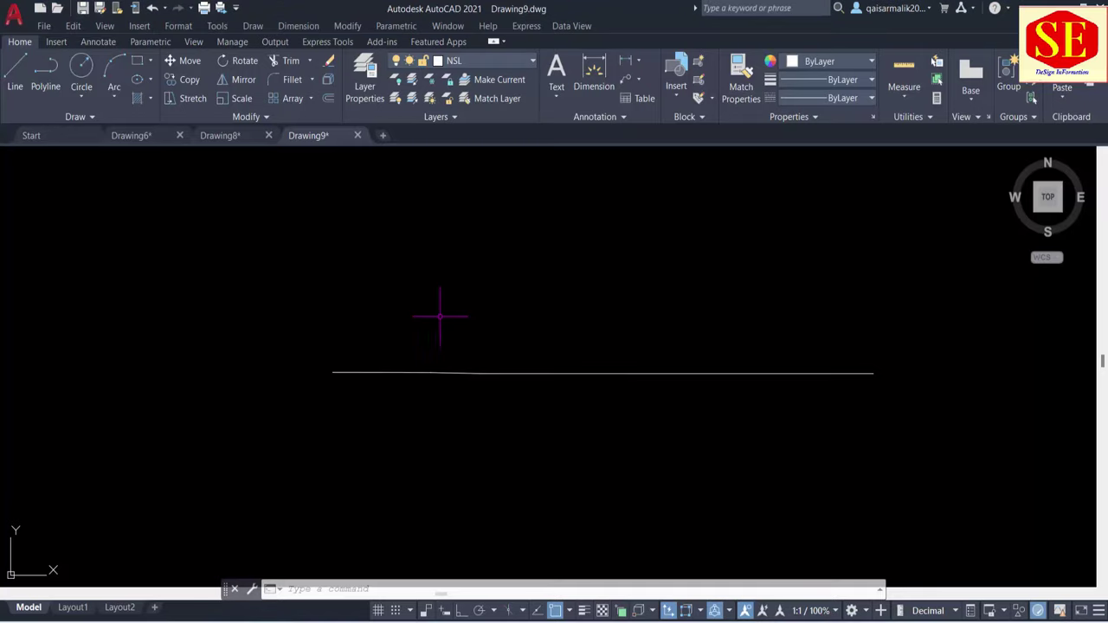
# Paste the copied commands into AutoCAD's command line to draw the FRL polyline at level 105
pyautogui.click(477, 589)
pyautogui.rightClick(477, 589)
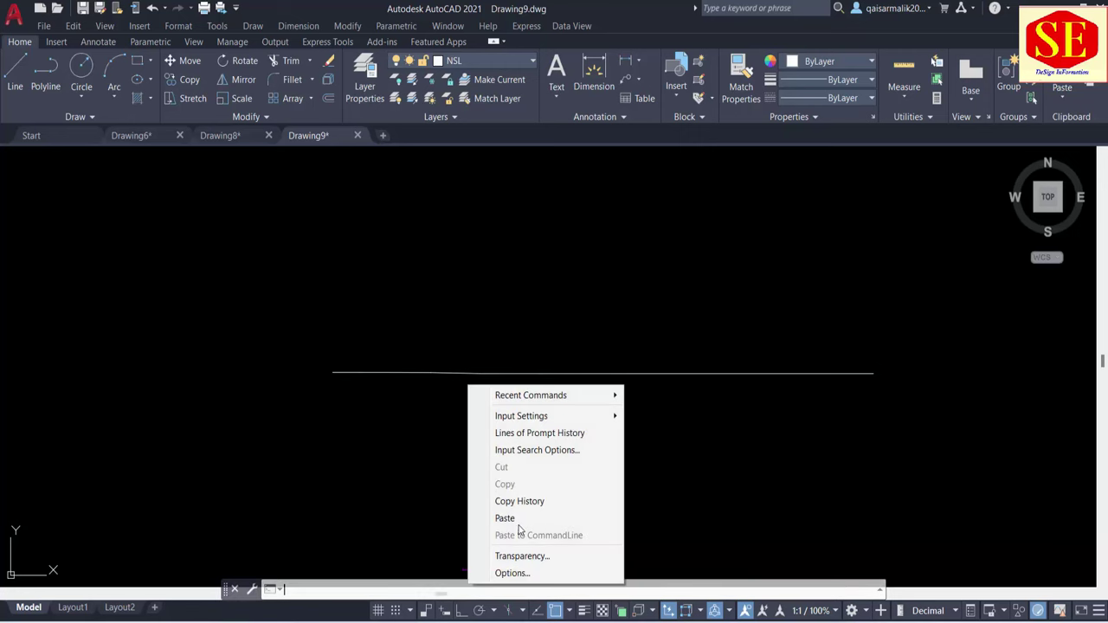
pyautogui.click(516, 514)
pyautogui.press('Escape')
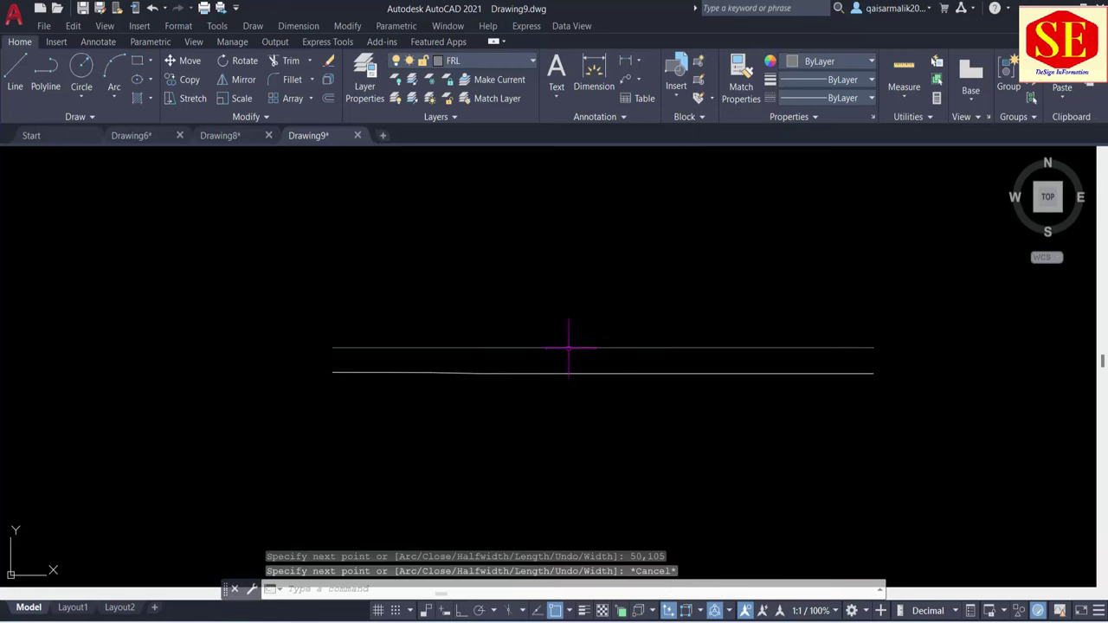
# Confirm FRL is the current layer, inspect the new polyline, then clear Excel's pending copy
pyautogui.click(480, 63)
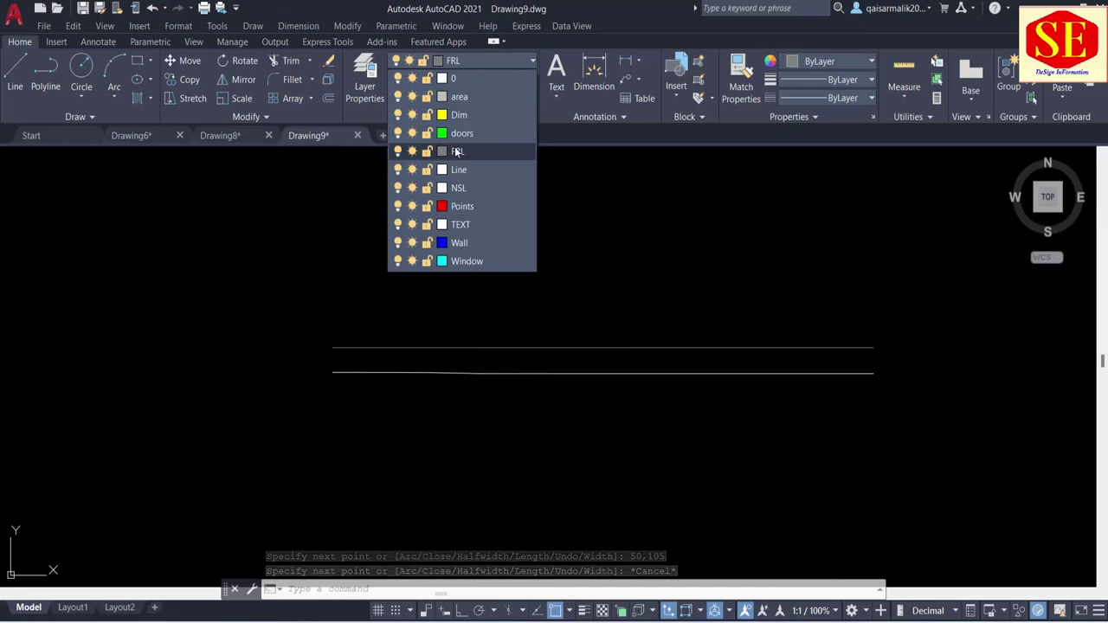
pyautogui.click(540, 346)
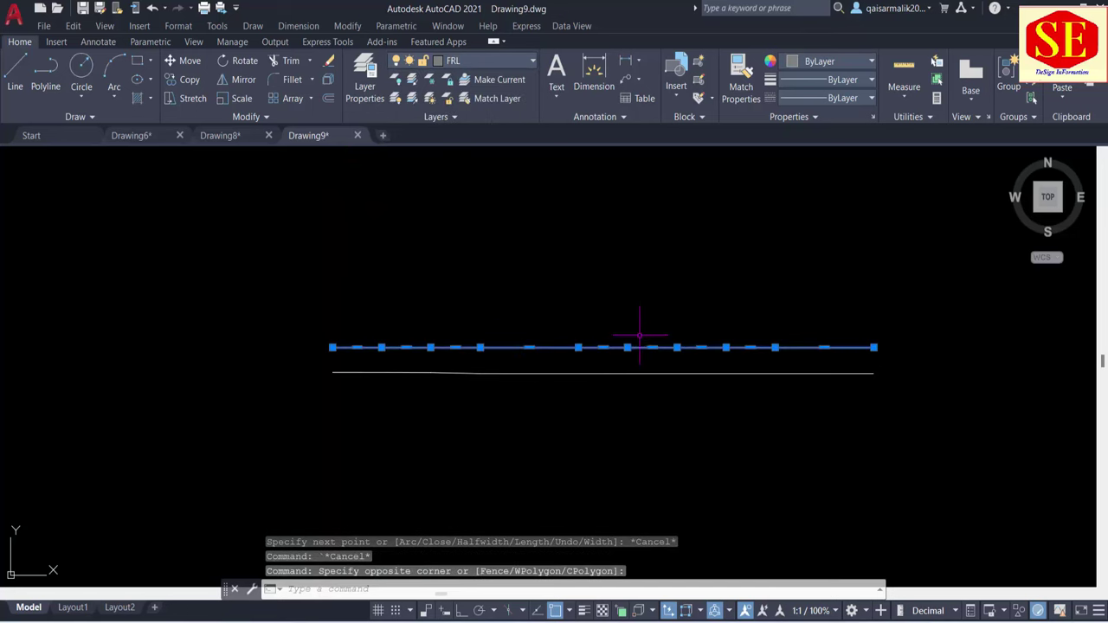
pyautogui.press('Escape')
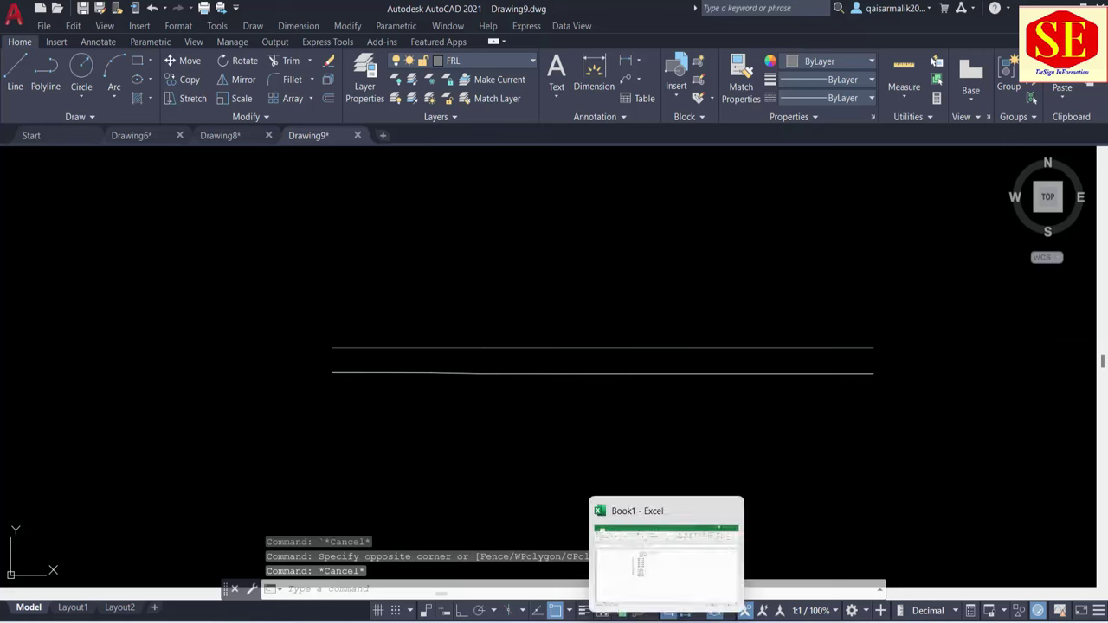
pyautogui.click(667, 553)
pyautogui.press('Escape')
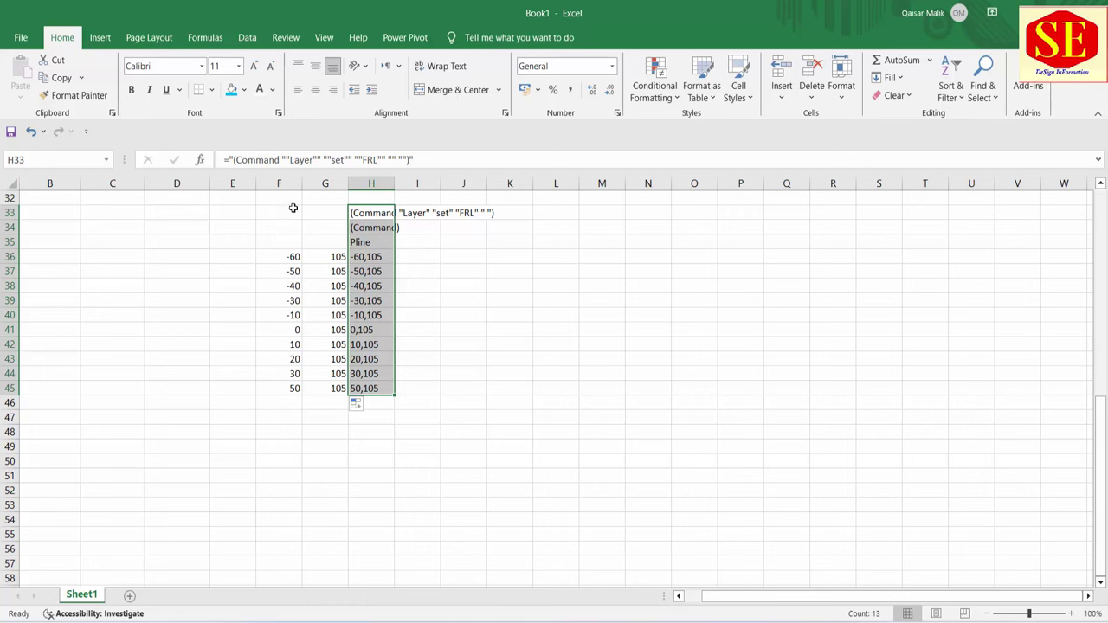
# Copy the FRL block F33:J45 and paste it starting at F49
pyautogui.moveTo(294, 208); pyautogui.dragTo(441, 382)
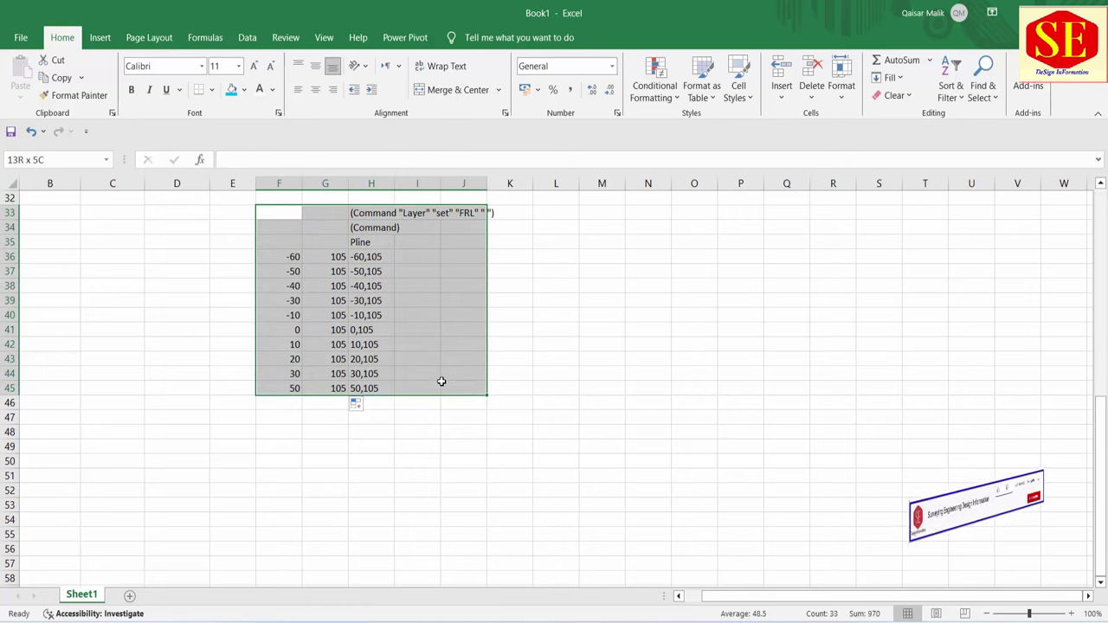
pyautogui.rightClick(425, 341)
pyautogui.click(451, 260)
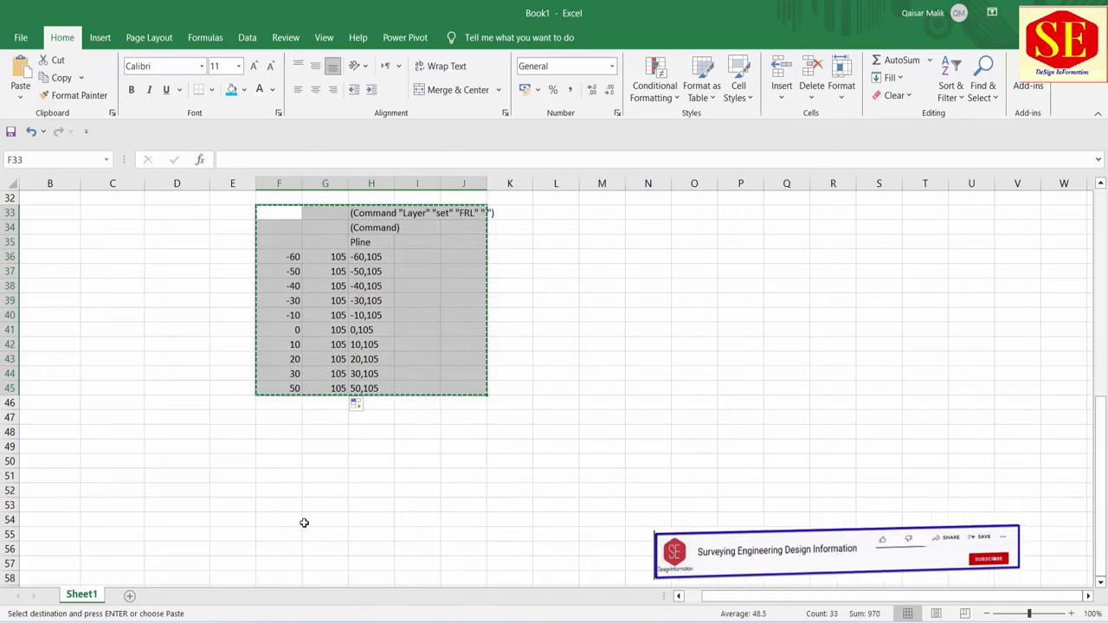
pyautogui.rightClick(283, 448)
pyautogui.click(312, 151)
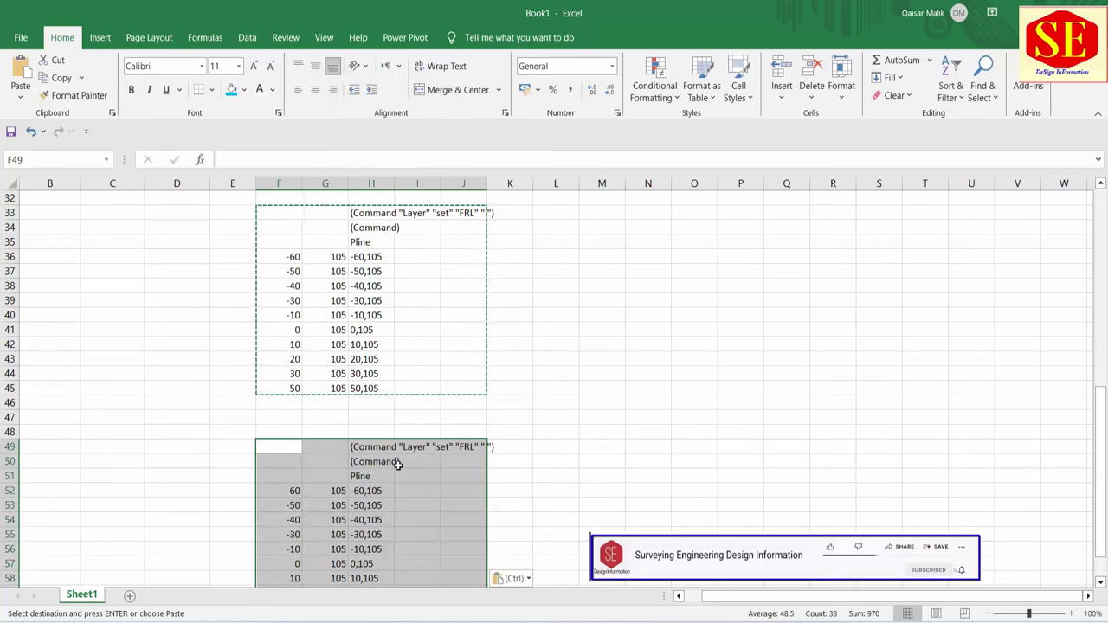
pyautogui.scroll(5, 455, 361)
pyautogui.scroll(5, 456, 360)
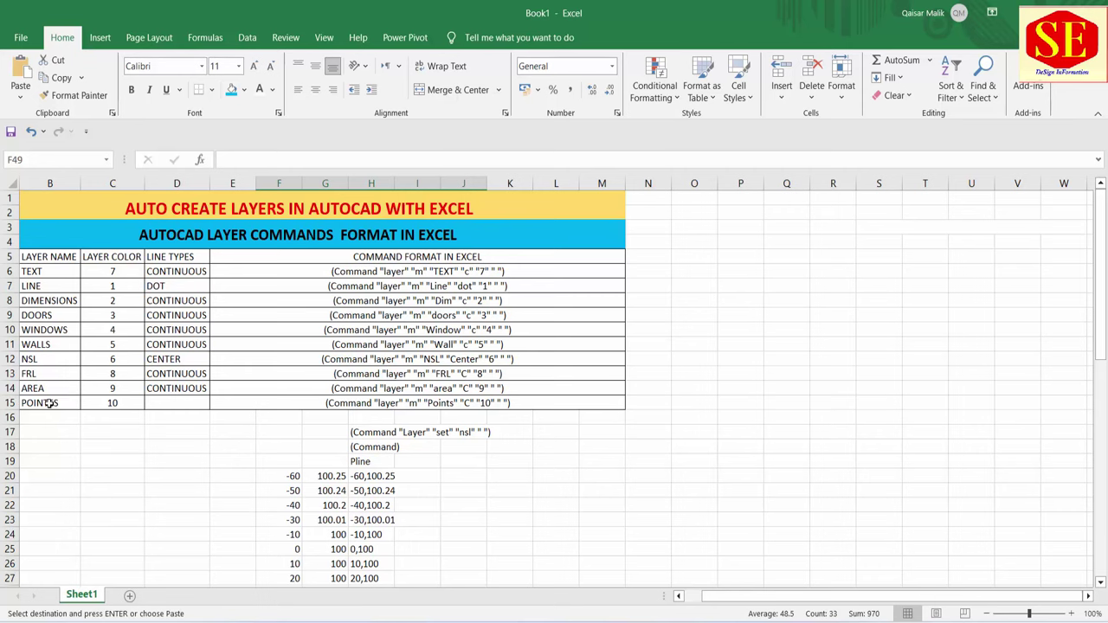
pyautogui.scroll(-5, 47, 403)
pyautogui.scroll(-3, 368, 349)
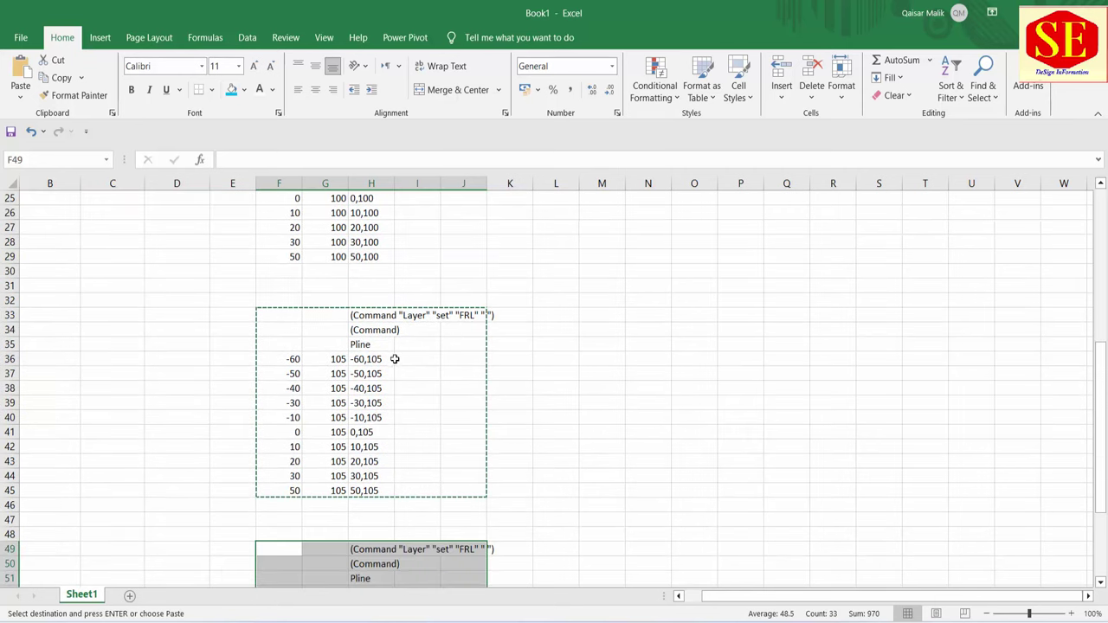
pyautogui.doubleClick(367, 345)
# Change the layer command in H33 from FRL to POINTS
pyautogui.click(386, 315)
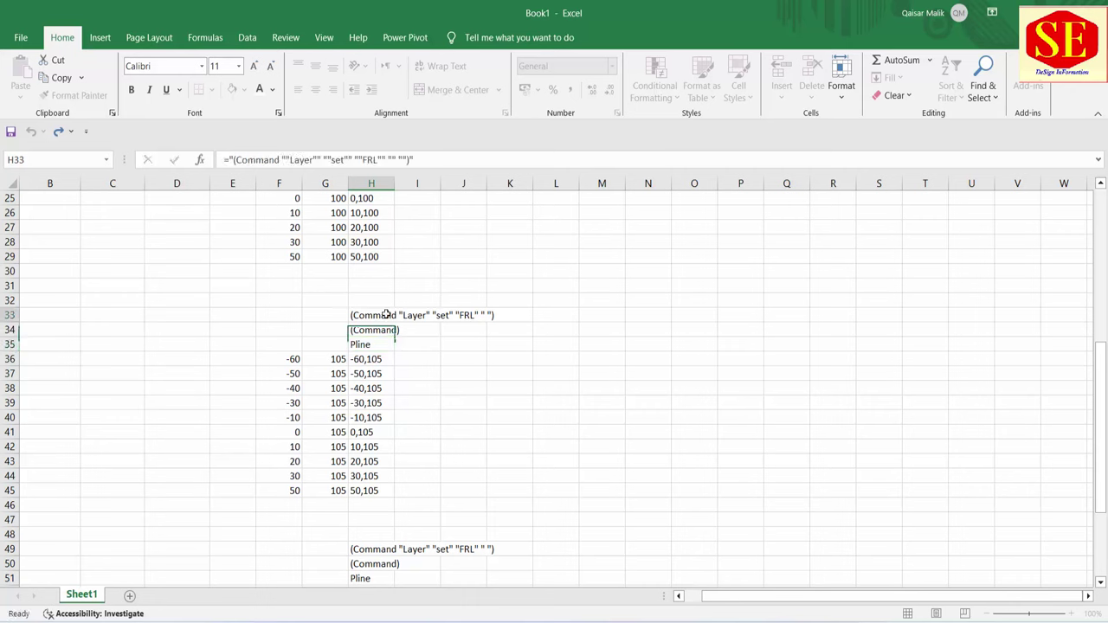
pyautogui.doubleClick(386, 315)
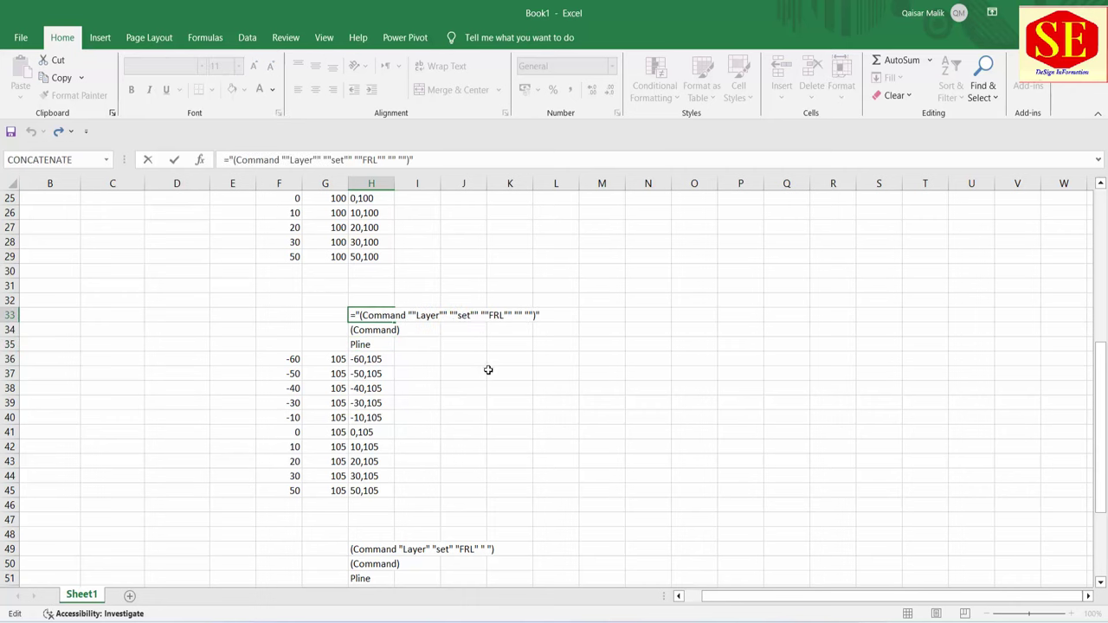
pyautogui.press('BackSpace')
pyautogui.press('BackSpace')
pyautogui.write('POINTS')
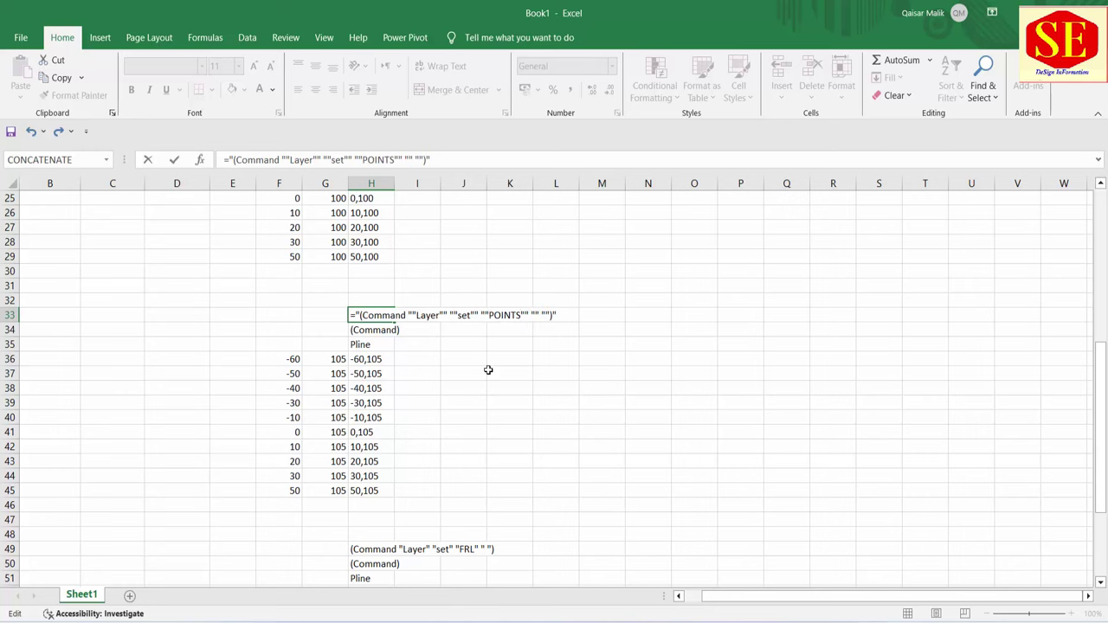
pyautogui.press('Return')
pyautogui.scroll(6, 489, 369)
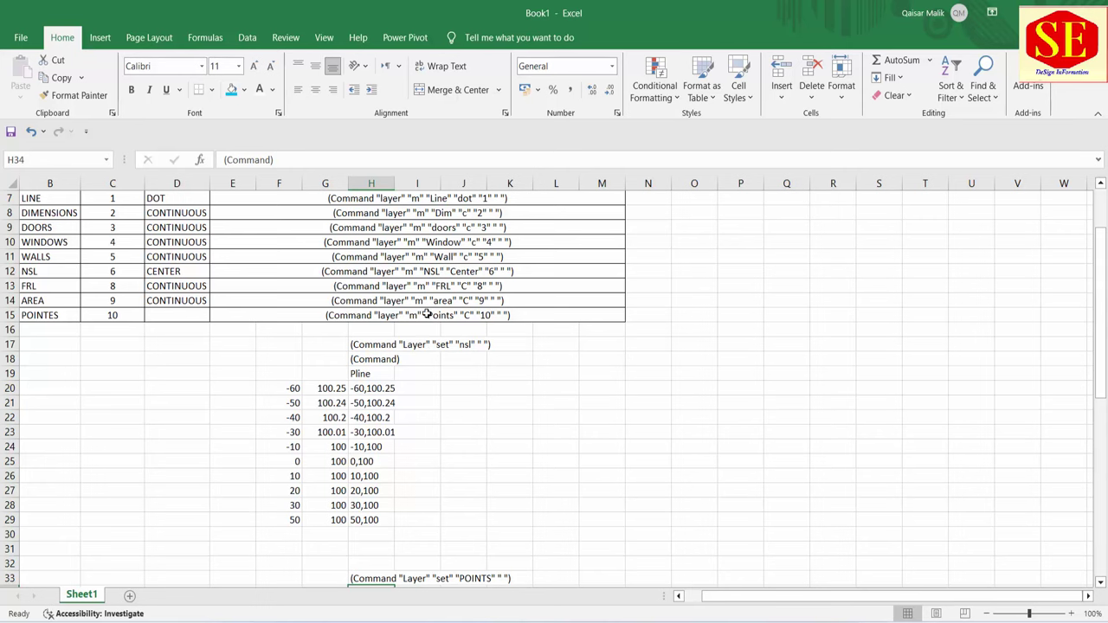
pyautogui.click(427, 314)
pyautogui.scroll(-1, 514, 425)
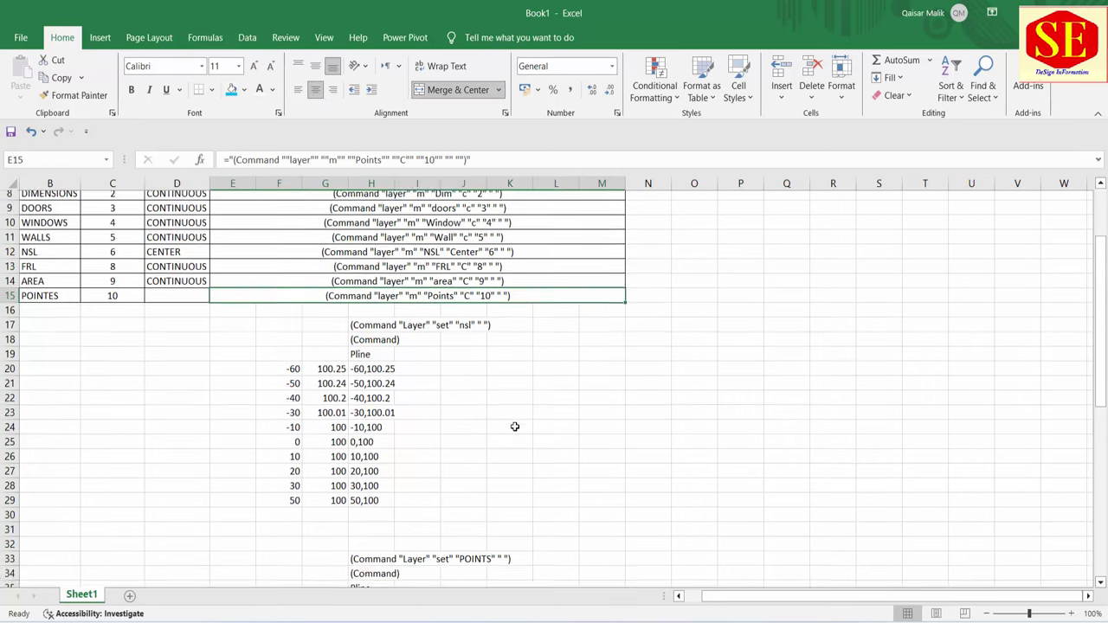
pyautogui.scroll(-3, 502, 464)
pyautogui.scroll(-1, 507, 441)
pyautogui.scroll(-1, 378, 400)
# Replace the Pline command in H35 with PO
pyautogui.click(364, 388)
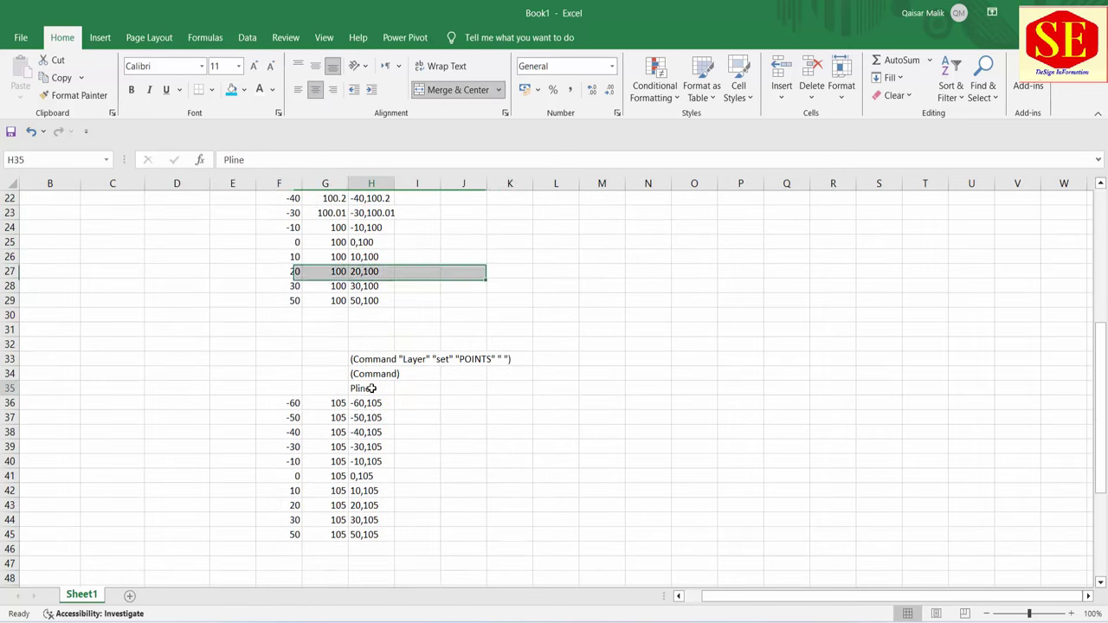
pyautogui.write('PO')
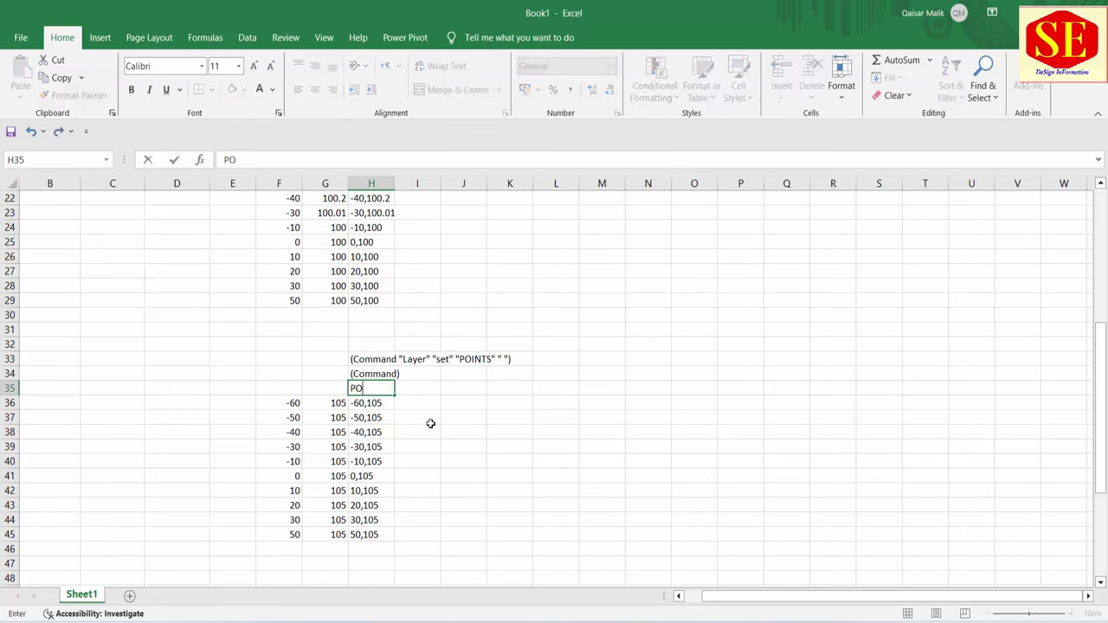
pyautogui.press('Return')
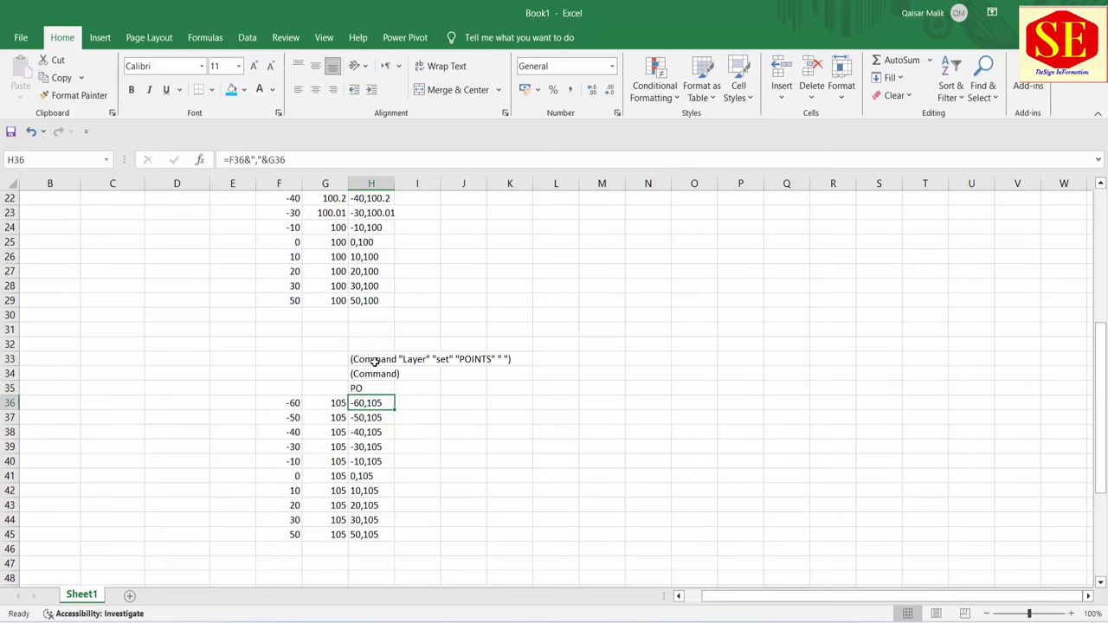
pyautogui.moveTo(374, 361); pyautogui.dragTo(371, 520)
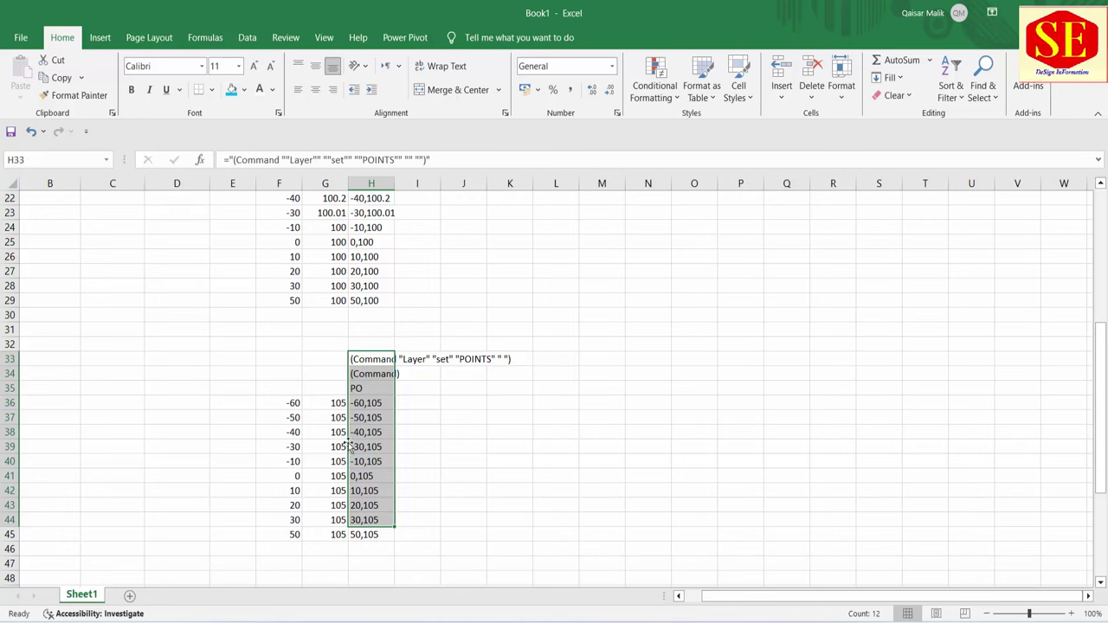
# Set the height in G36 to 110 and fill it down to G45
pyautogui.moveTo(348, 444); pyautogui.dragTo(334, 403)
pyautogui.doubleClick(334, 404)
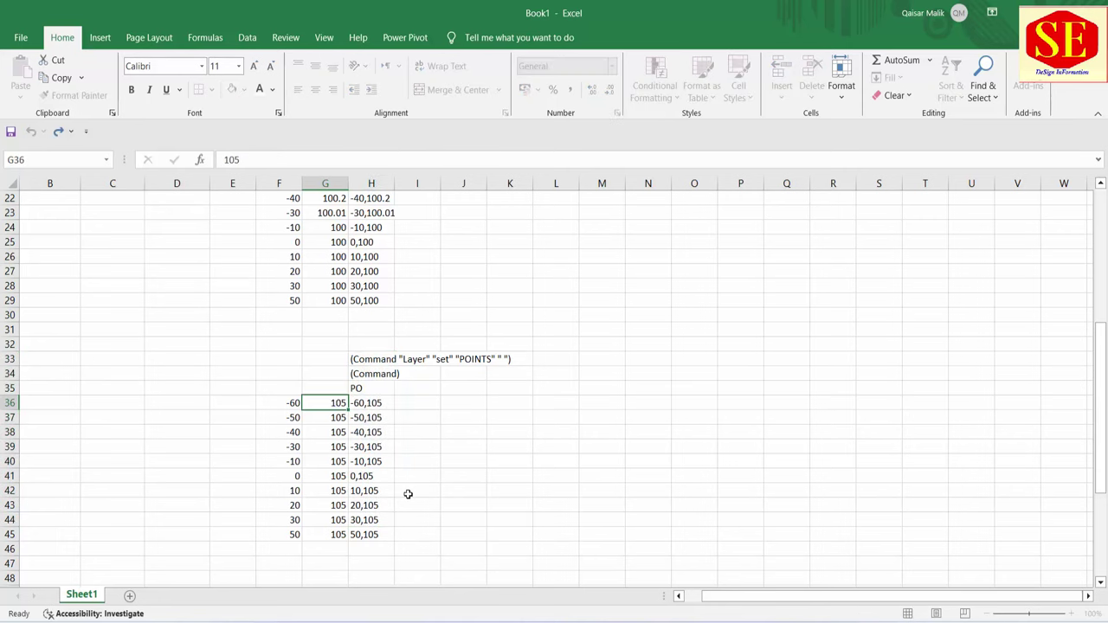
pyautogui.press('Escape')
pyautogui.write('110')
pyautogui.press('Return')
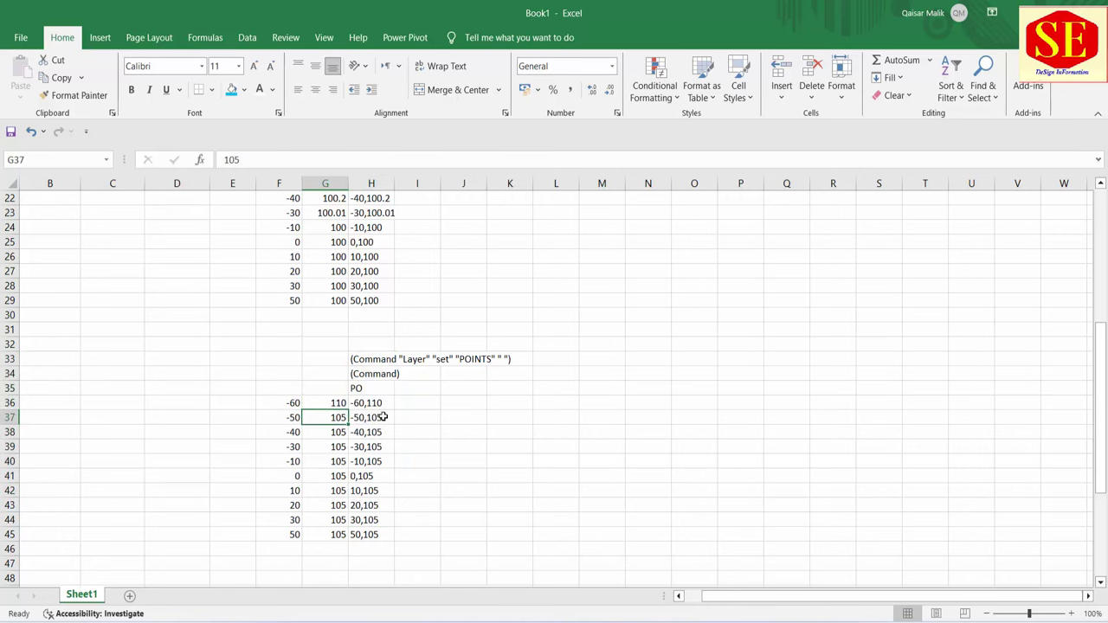
pyautogui.click(344, 403)
pyautogui.moveTo(349, 410); pyautogui.dragTo(354, 542)
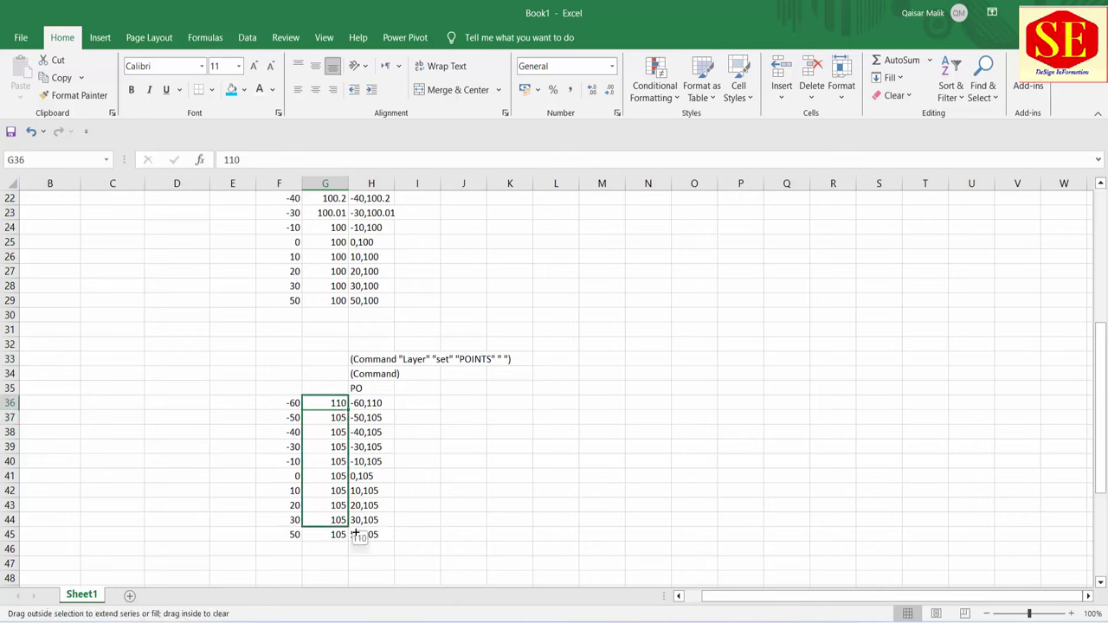
# Copy the POINTS command lines H33:H45 for AutoCAD
pyautogui.moveTo(383, 359); pyautogui.dragTo(380, 534)
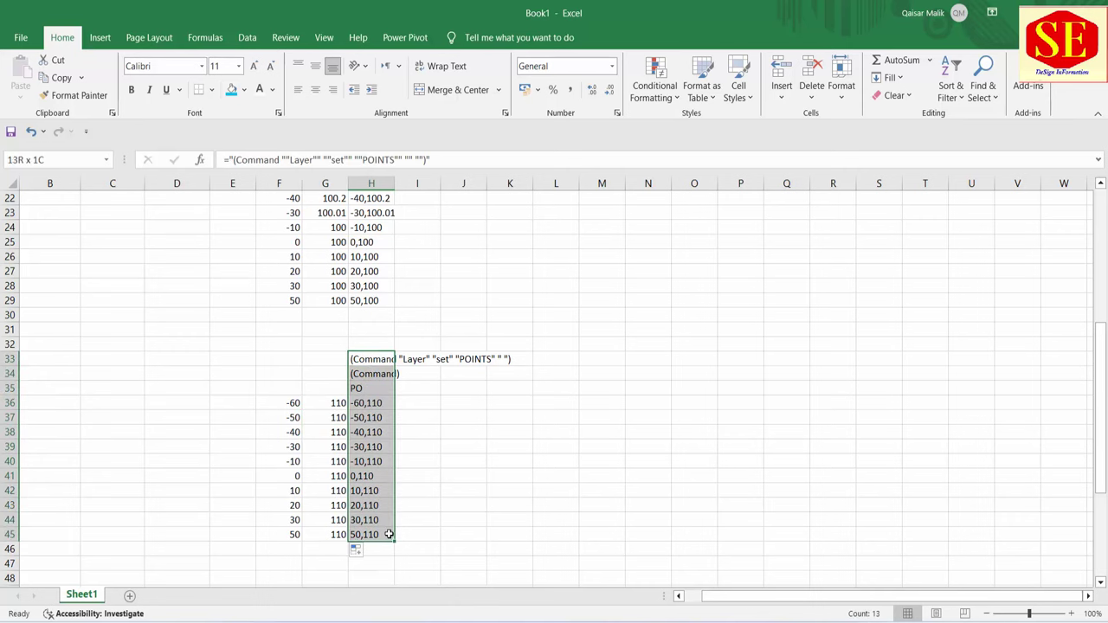
pyautogui.rightClick(389, 520)
pyautogui.click(481, 158)
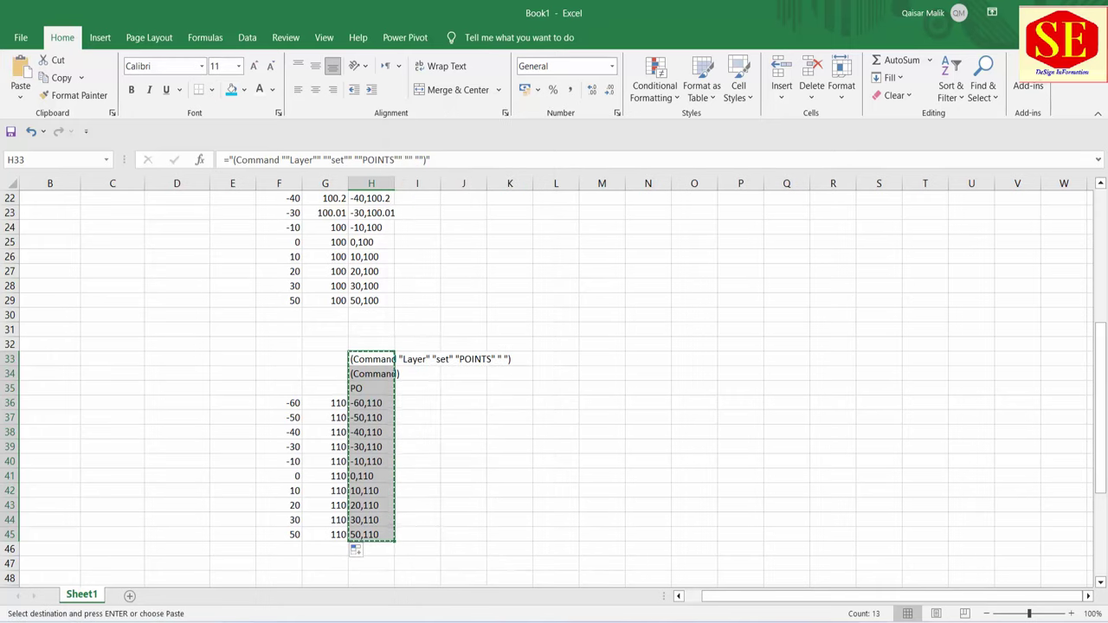
pyautogui.hotkey('alt', 'Tab')
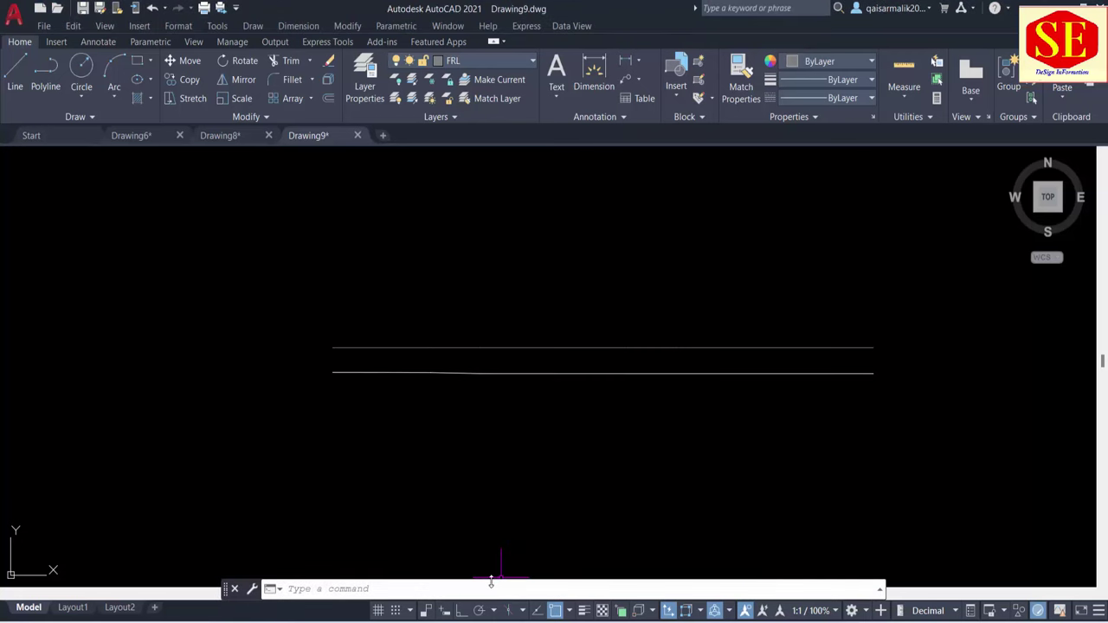
# Paste the copied POINTS commands into the command line to place the point
pyautogui.rightClick(492, 588)
pyautogui.click(522, 522)
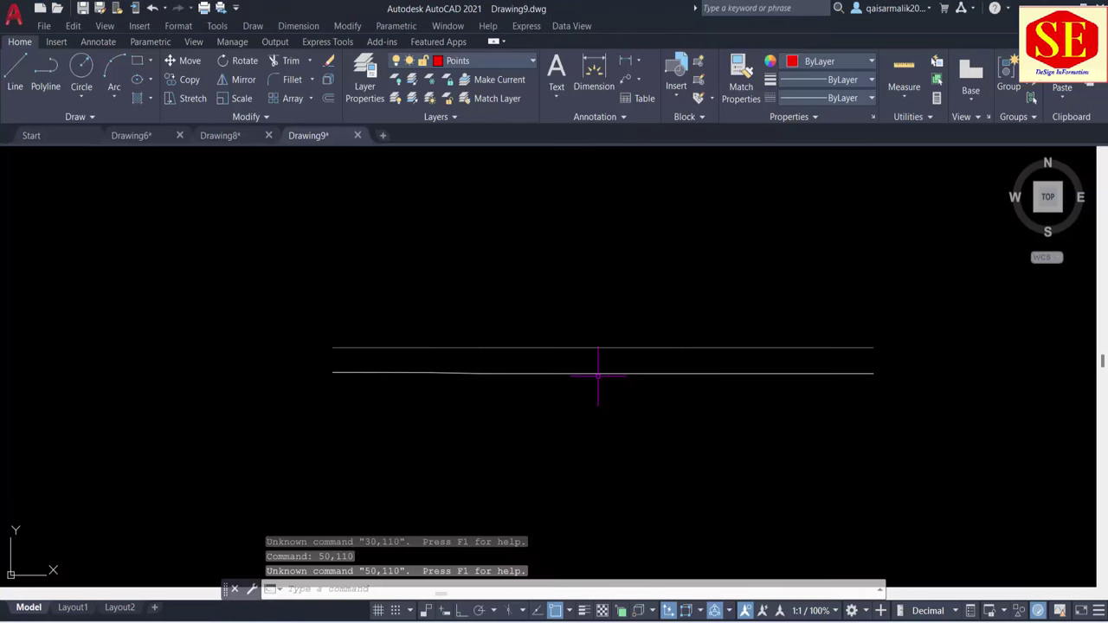
pyautogui.scroll(-3, 619, 381)
# Set the point style to the X marker via Format > Point Style
pyautogui.click(179, 25)
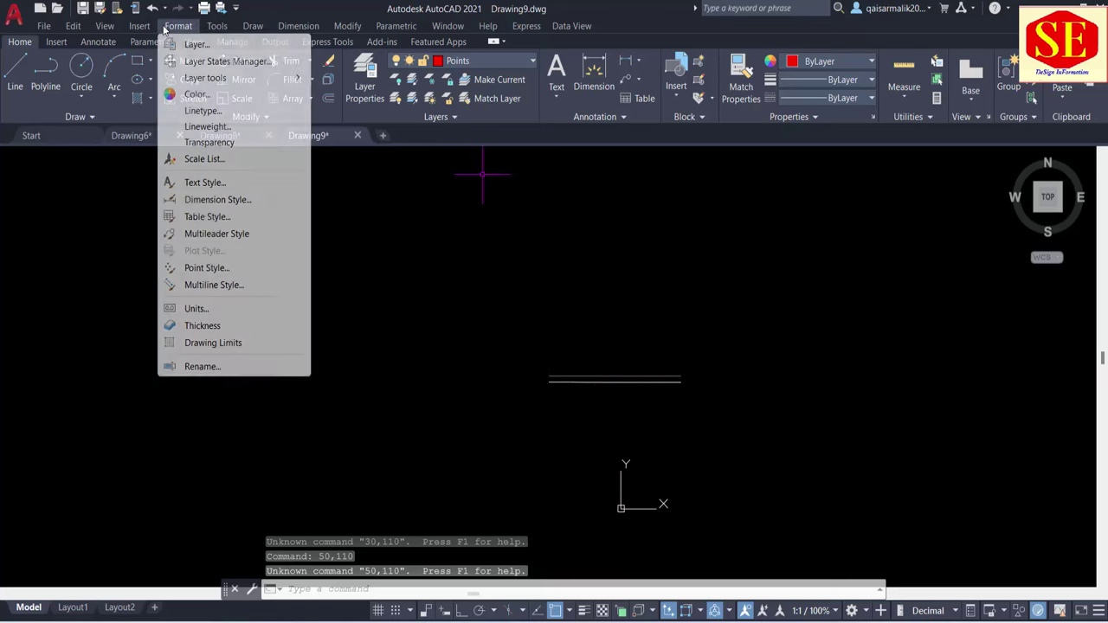
pyautogui.click(206, 268)
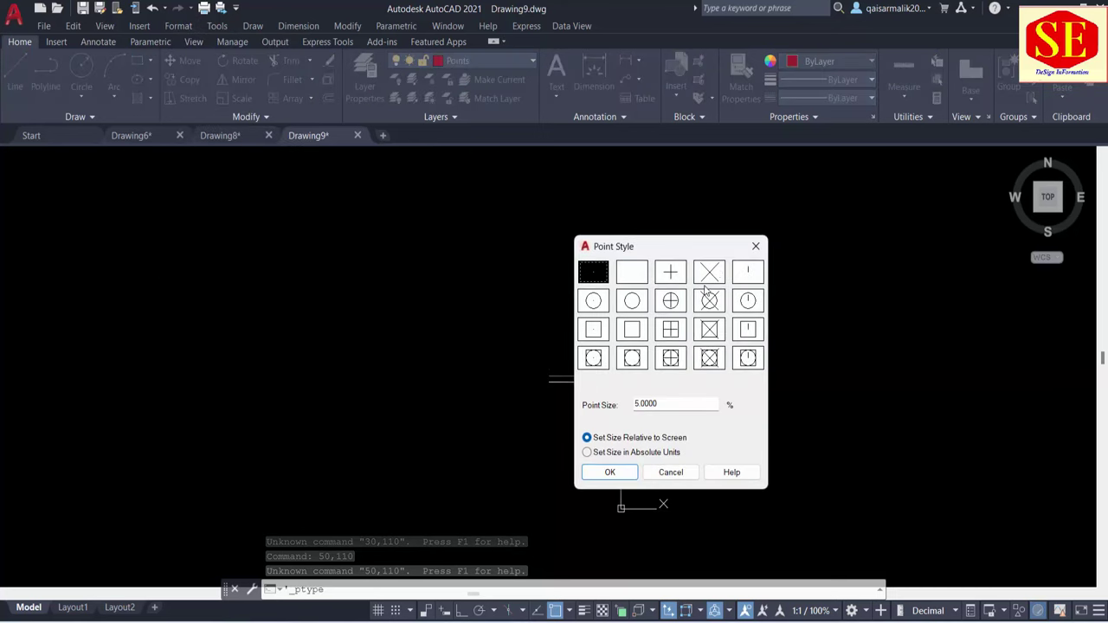
pyautogui.click(609, 472)
pyautogui.scroll(3, 541, 368)
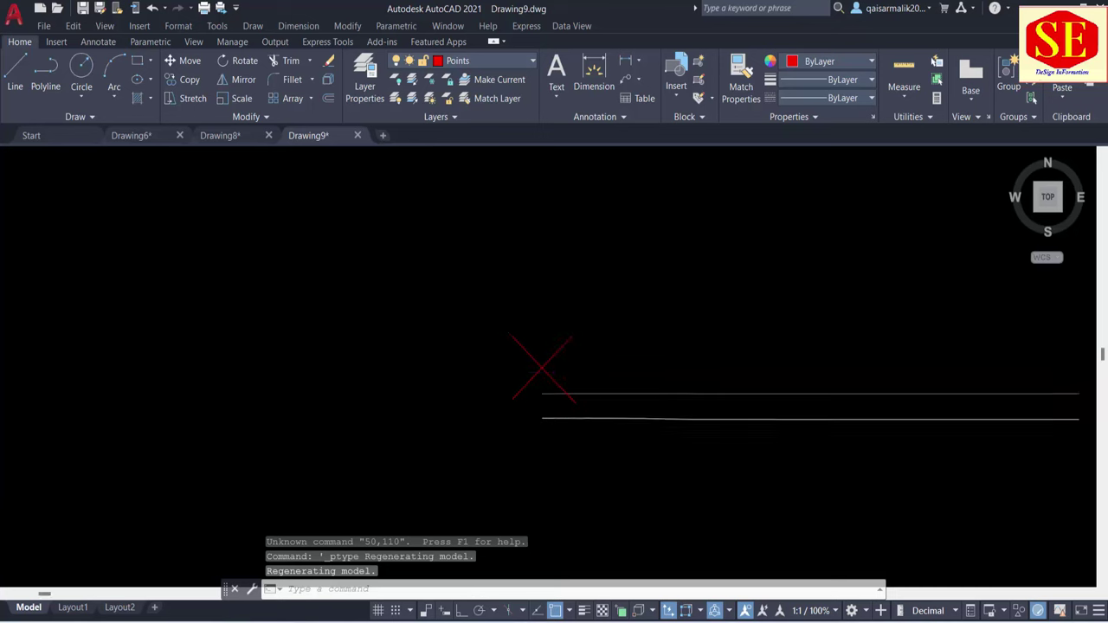
pyautogui.scroll(2, 535, 359)
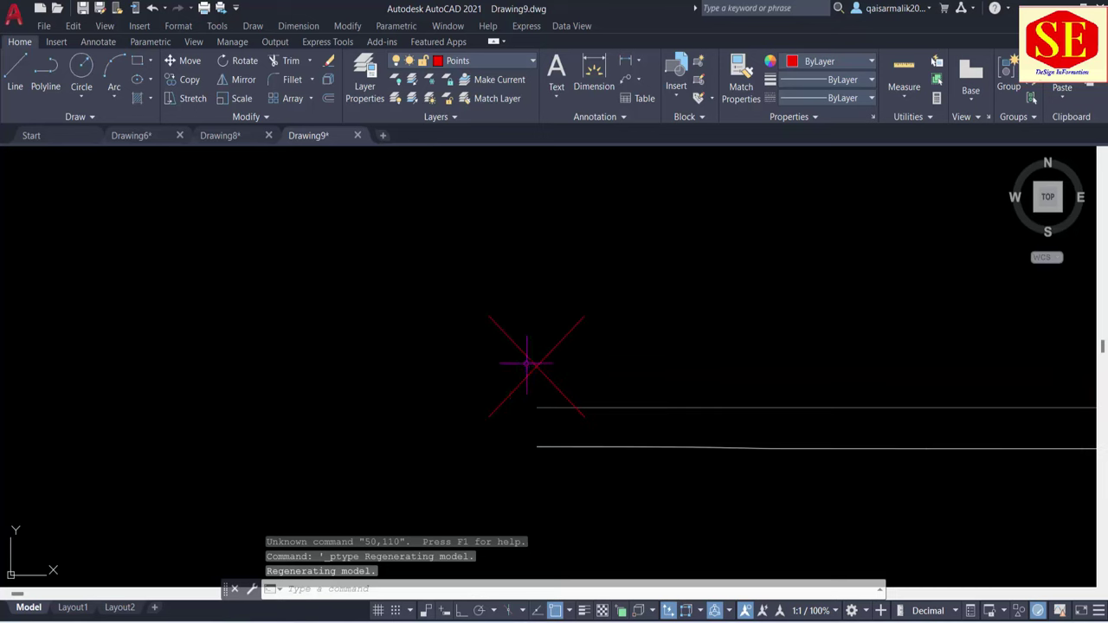
# Window-select the X point above the polylines
pyautogui.press('Escape')
pyautogui.moveTo(526, 364); pyautogui.dragTo(487, 356)
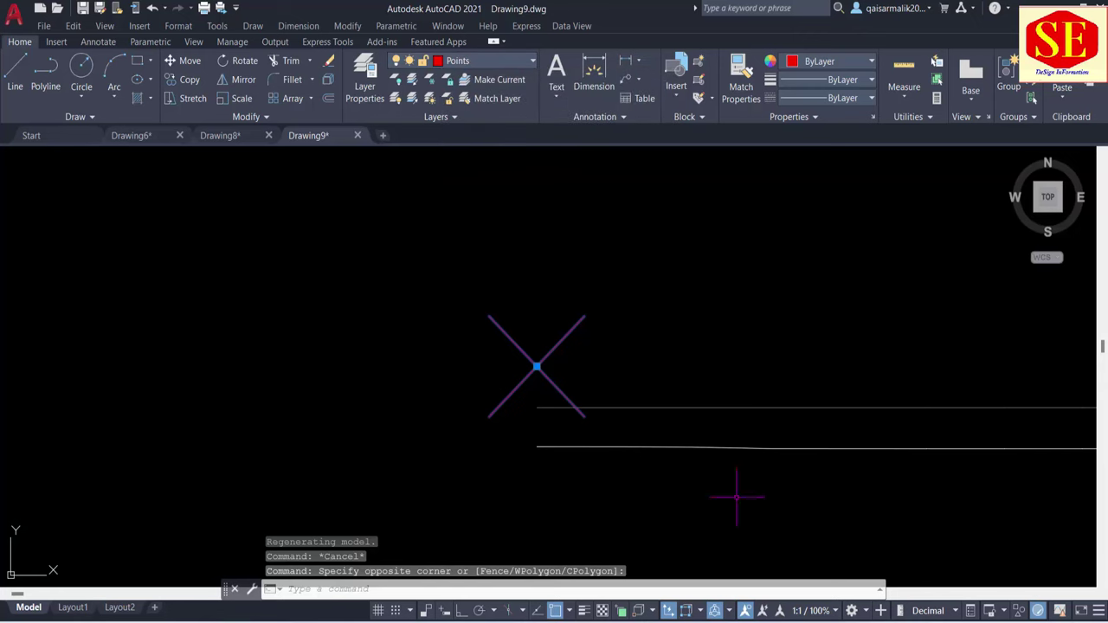
pyautogui.click(668, 576)
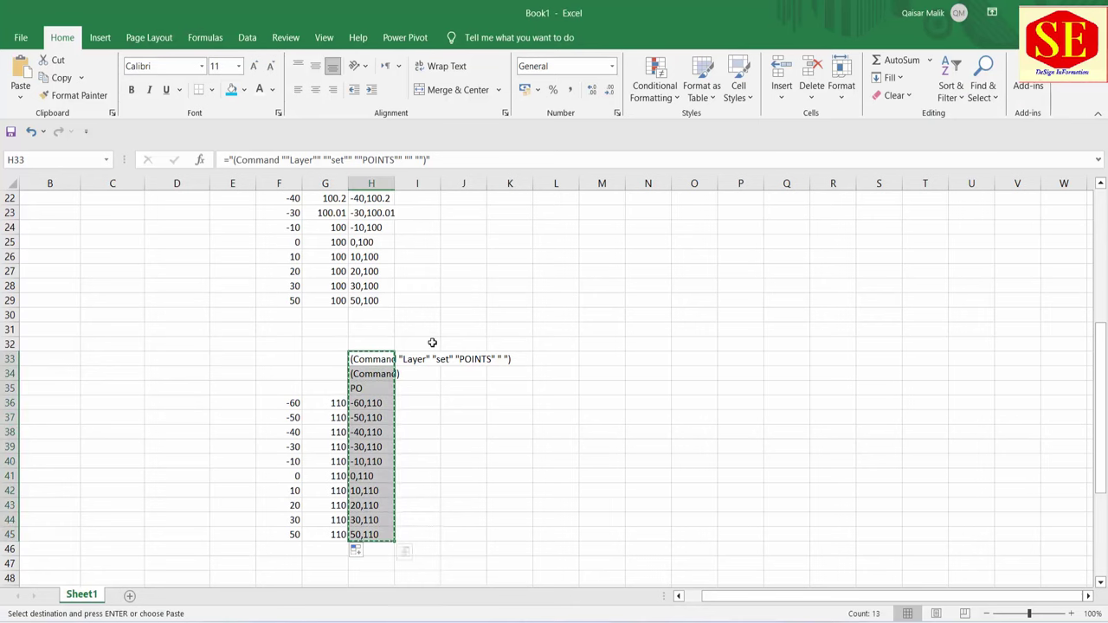
# Cancel the pending copy of H33:H45 and scroll up to review the layer command table
pyautogui.click(359, 387)
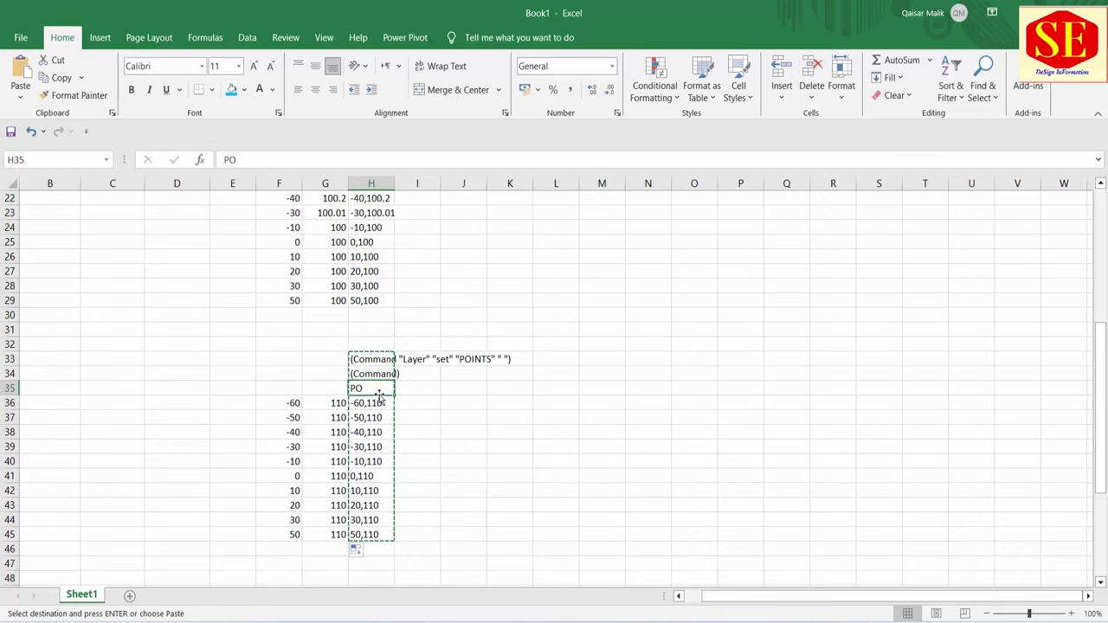
pyautogui.press('Escape')
pyautogui.scroll(4, 529, 450)
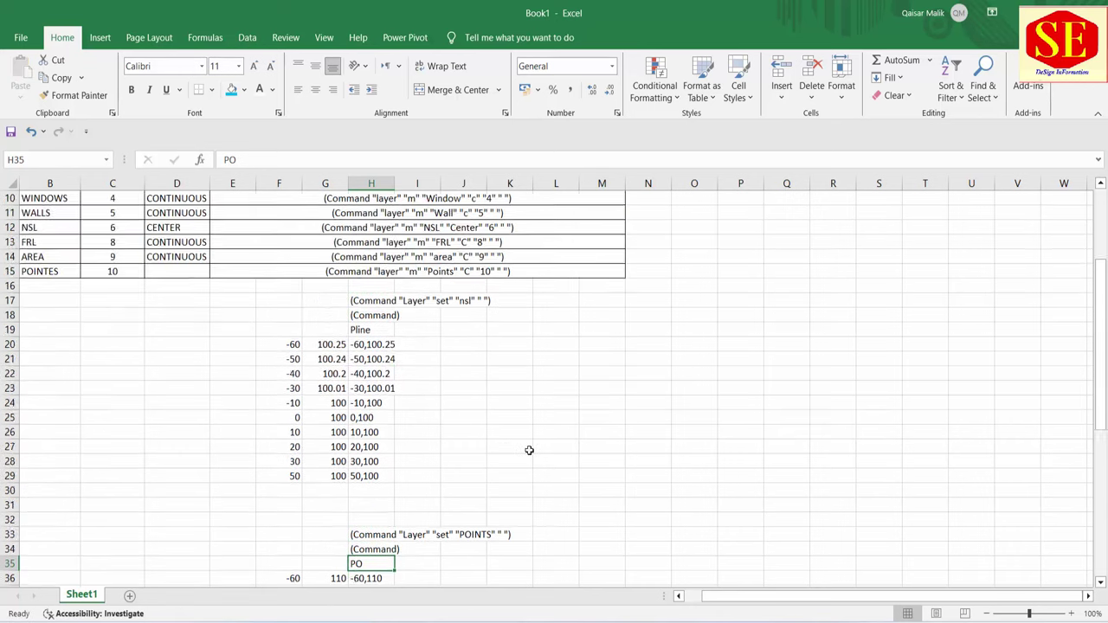
pyautogui.scroll(2, 530, 450)
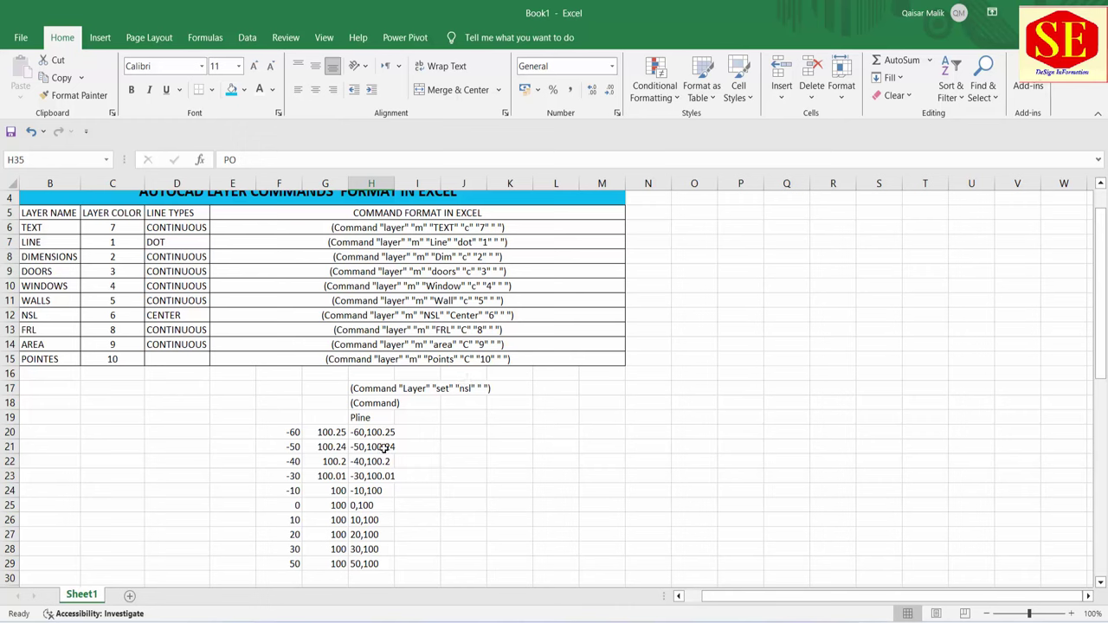
pyautogui.scroll(1, 513, 334)
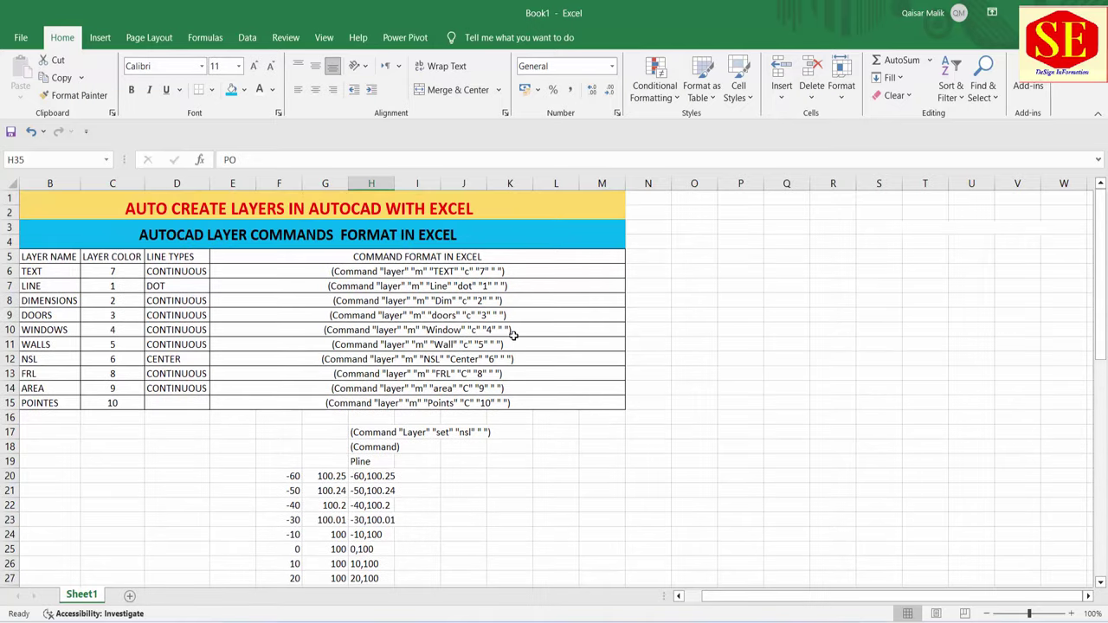
pyautogui.hotkey('alt', 'Tab')
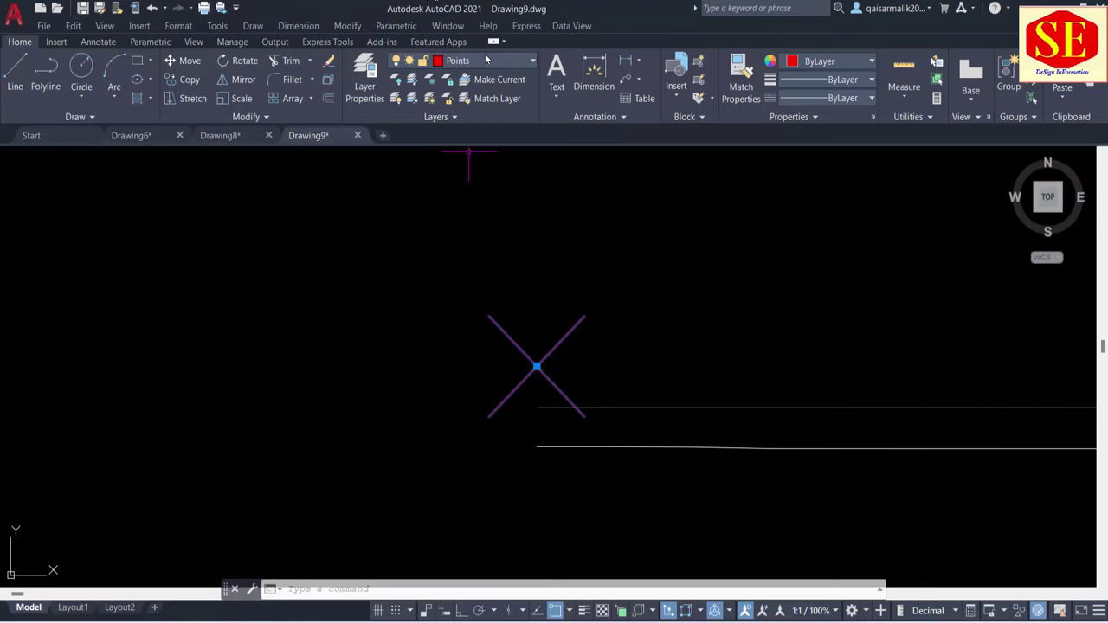
# Open the Home ribbon Layers dropdown to review the existing layers
pyautogui.click(486, 59)
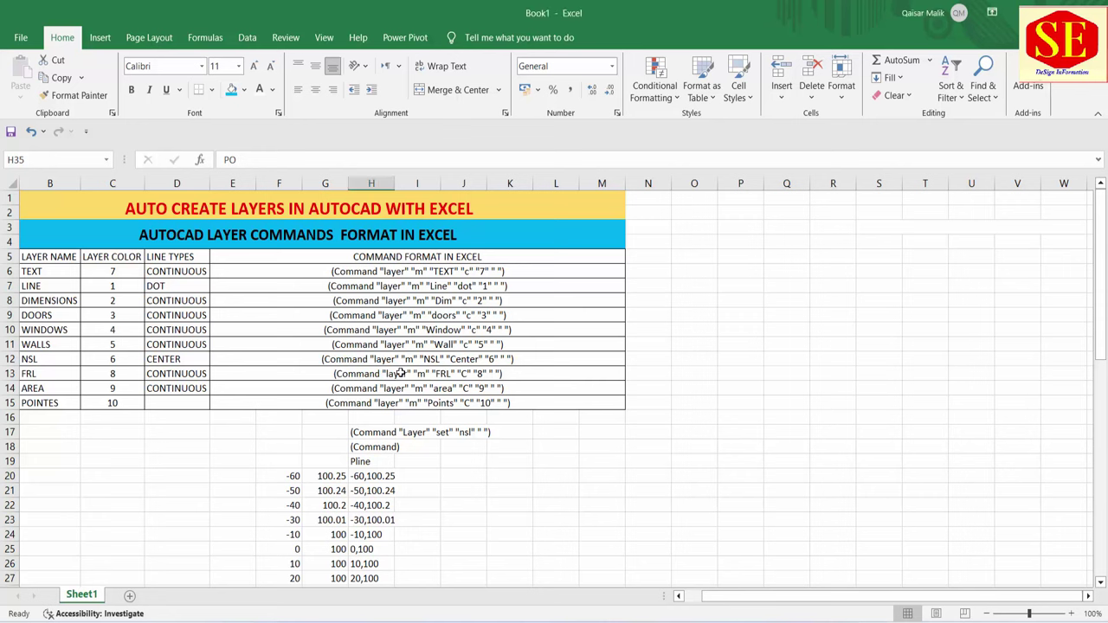
# Select the layer-creation commands E6:M15 and copy them
pyautogui.moveTo(437, 240)
pyautogui.mouseDown()
pyautogui.moveTo(638, 358)
pyautogui.moveTo(448, 406)
pyautogui.mouseUp()
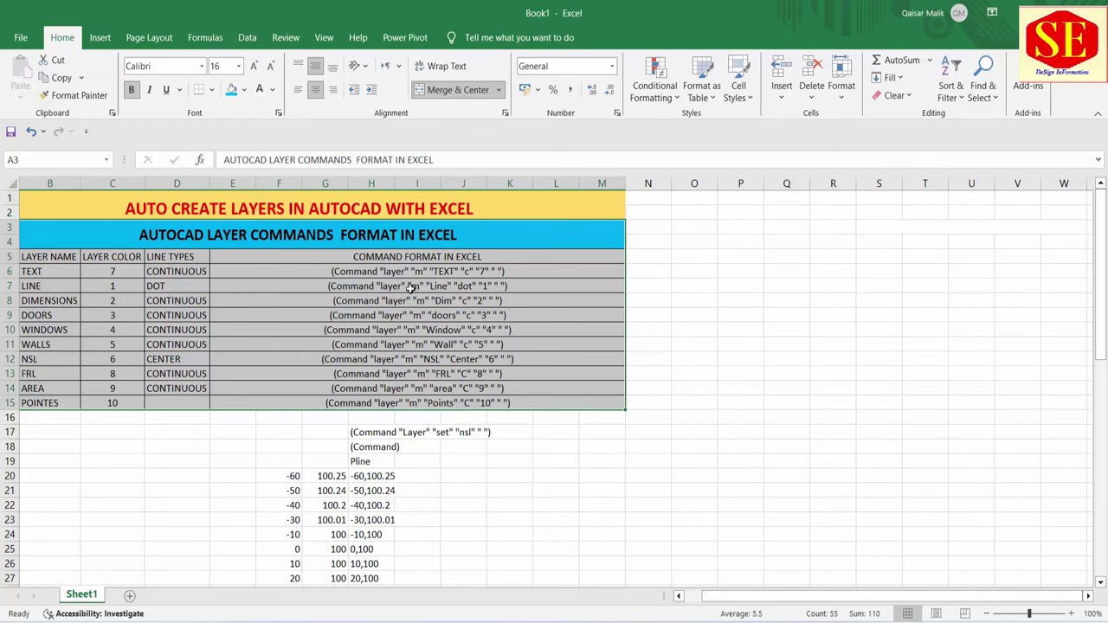
pyautogui.moveTo(415, 276); pyautogui.dragTo(422, 403)
pyautogui.rightClick(424, 335)
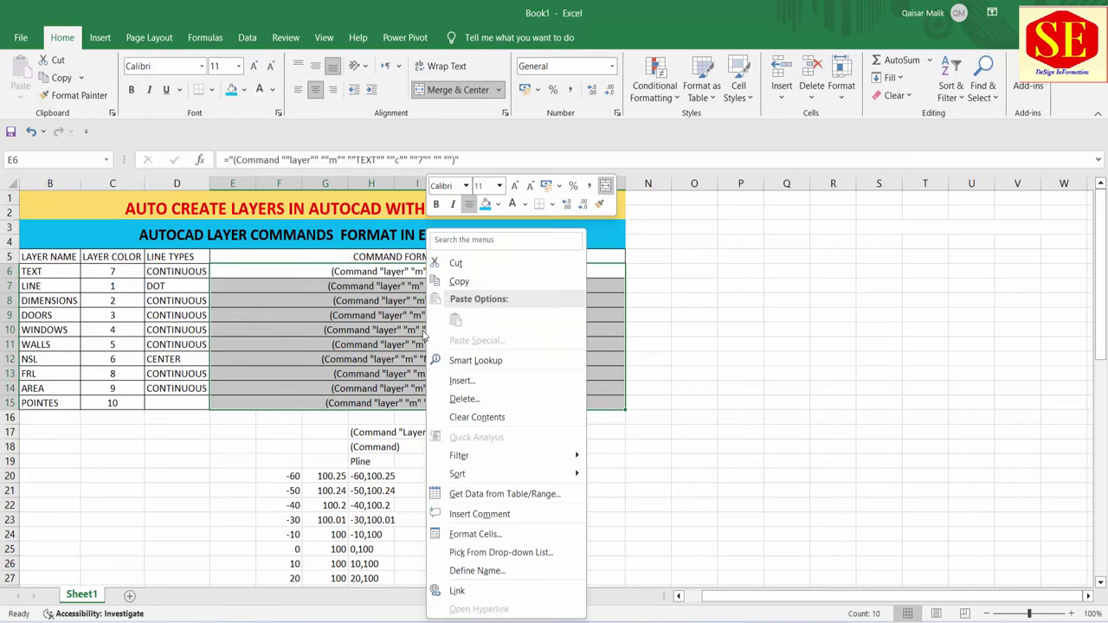
pyautogui.click(458, 282)
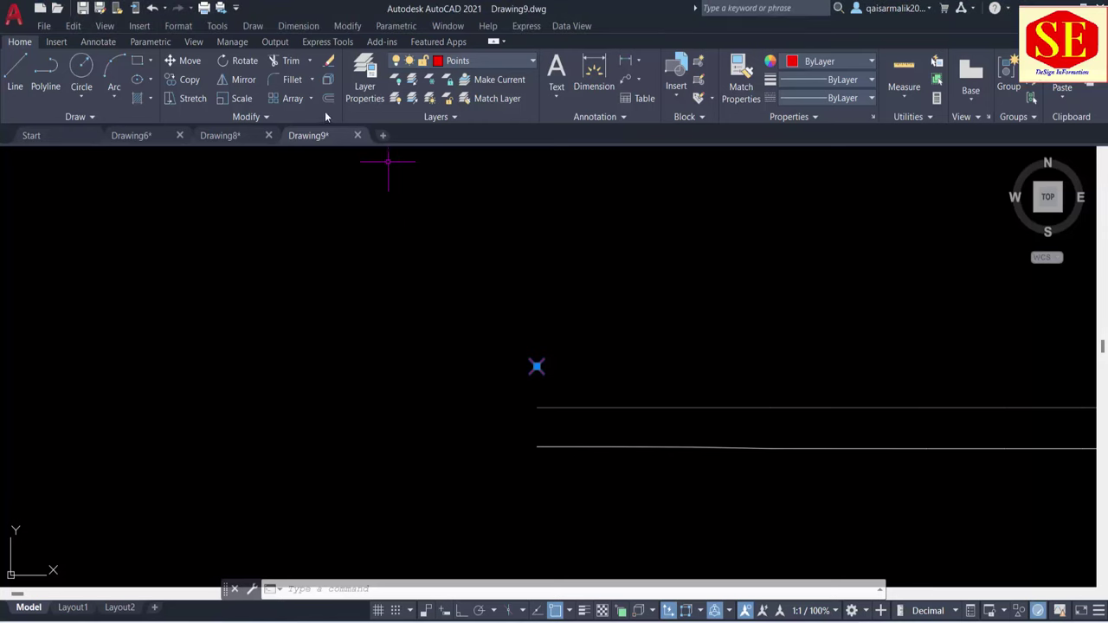
# In a new drawing, Drawing10, paste the layer commands to create the ten layers
pyautogui.click(383, 137)
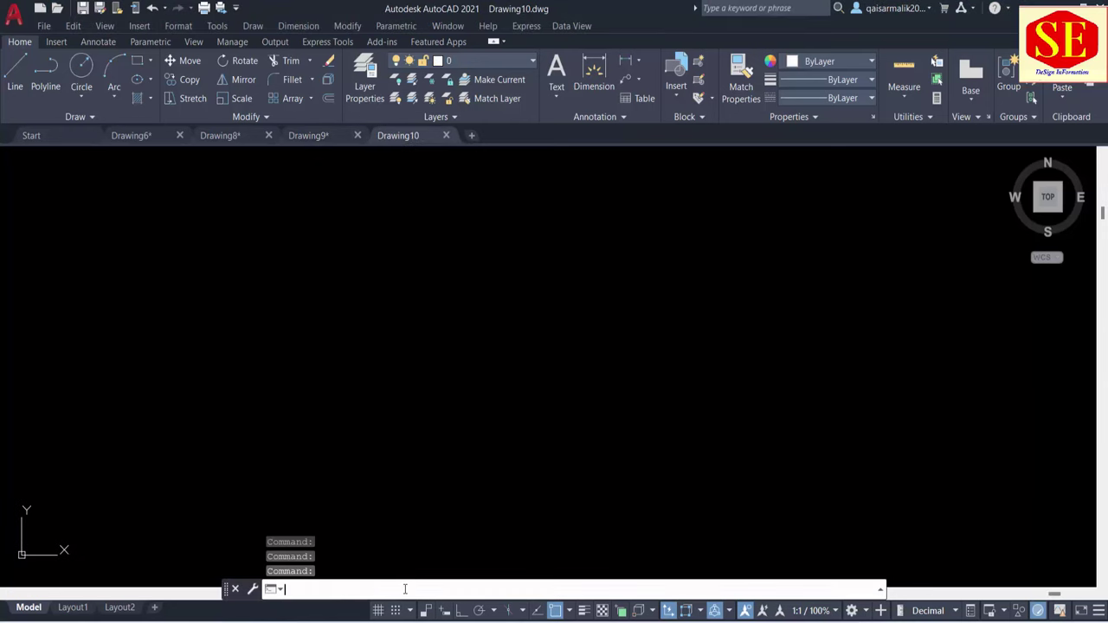
pyautogui.rightClick(403, 586)
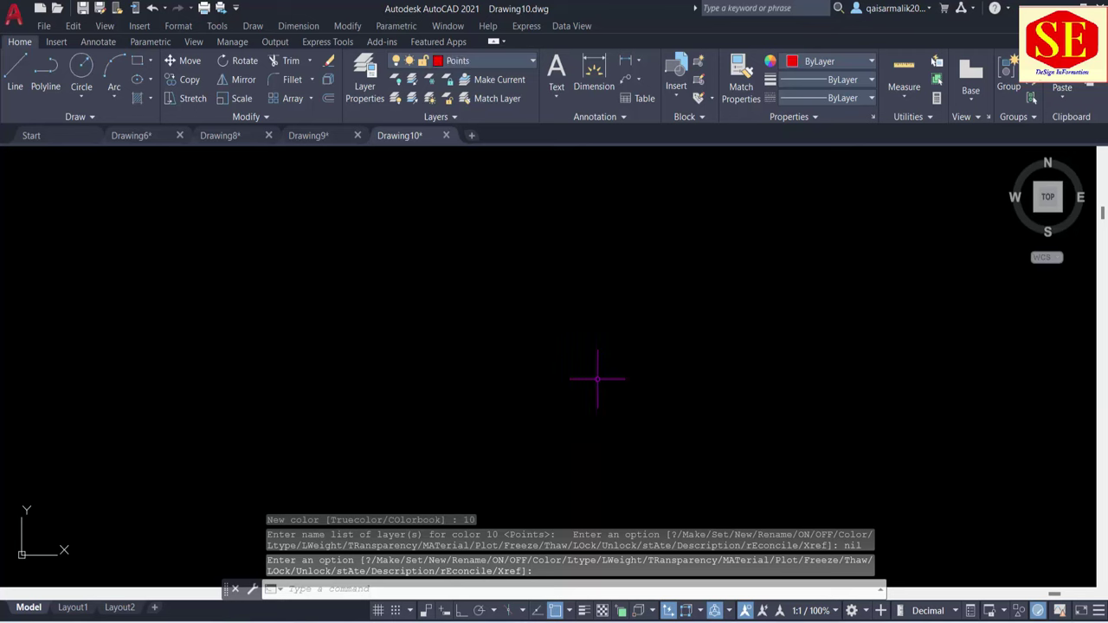
pyautogui.press('Escape')
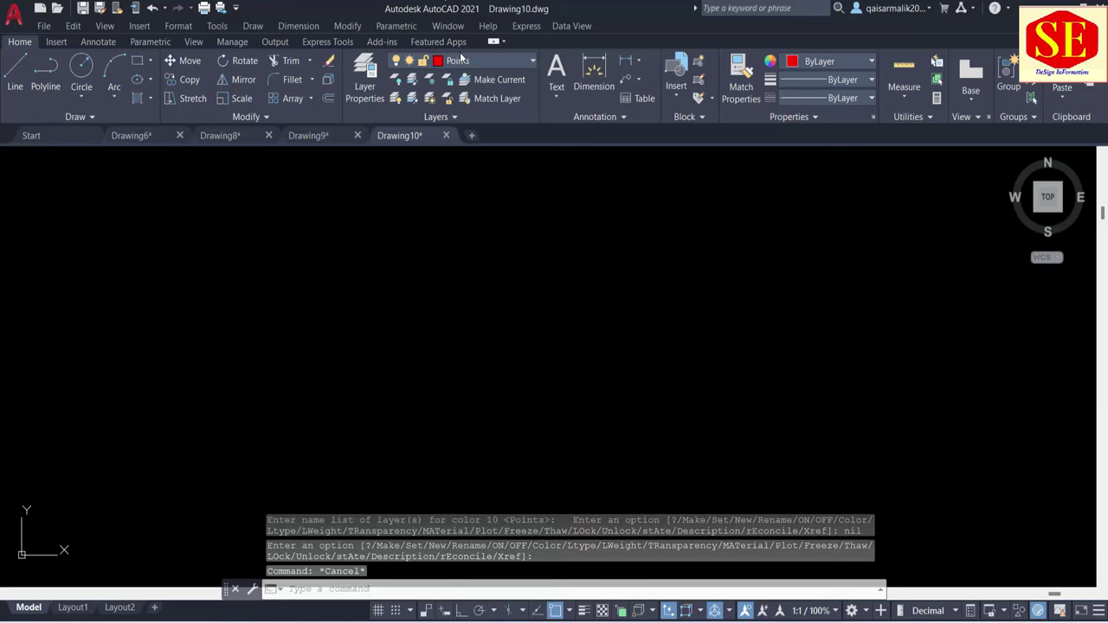
# Check the Layers list shows TEXT through Points, keeping Points current
pyautogui.click(459, 60)
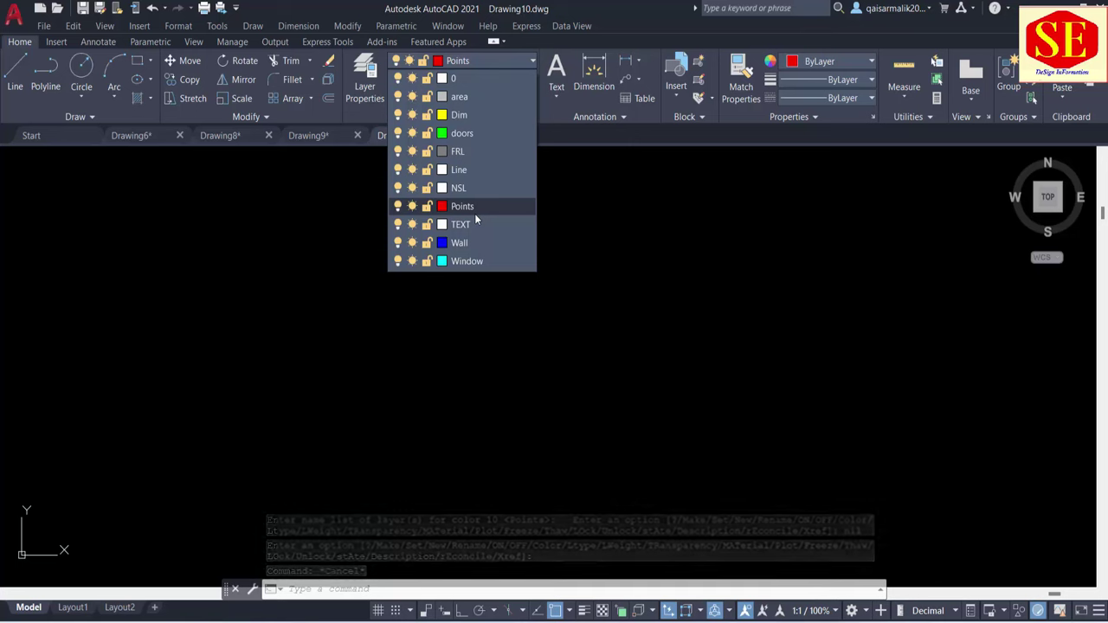
pyautogui.click(474, 214)
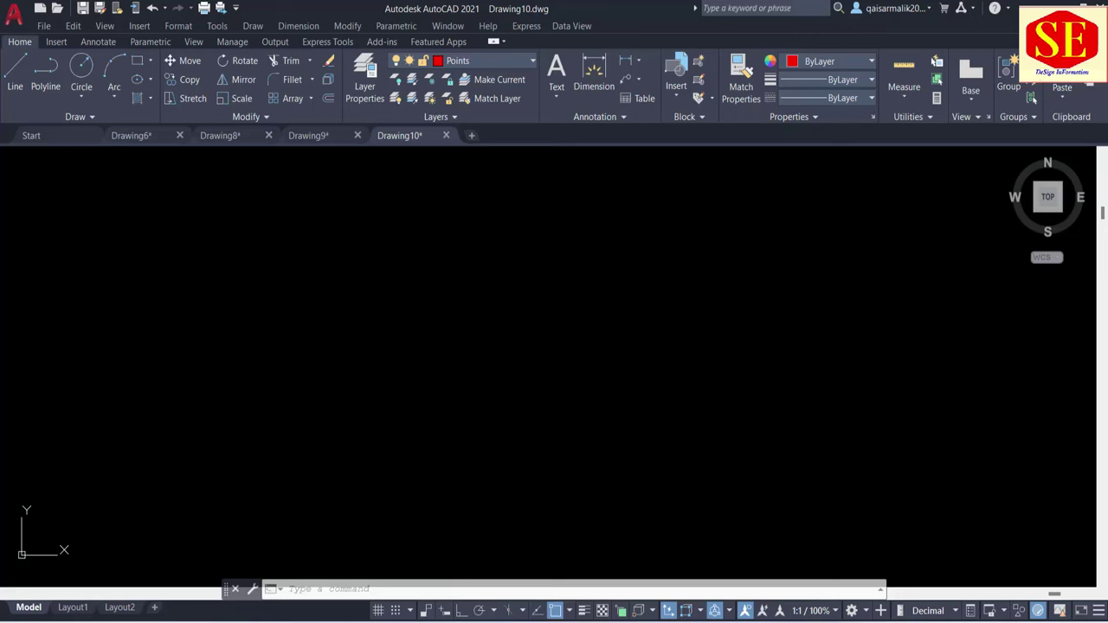
pyautogui.hotkey('alt', 'Tab')
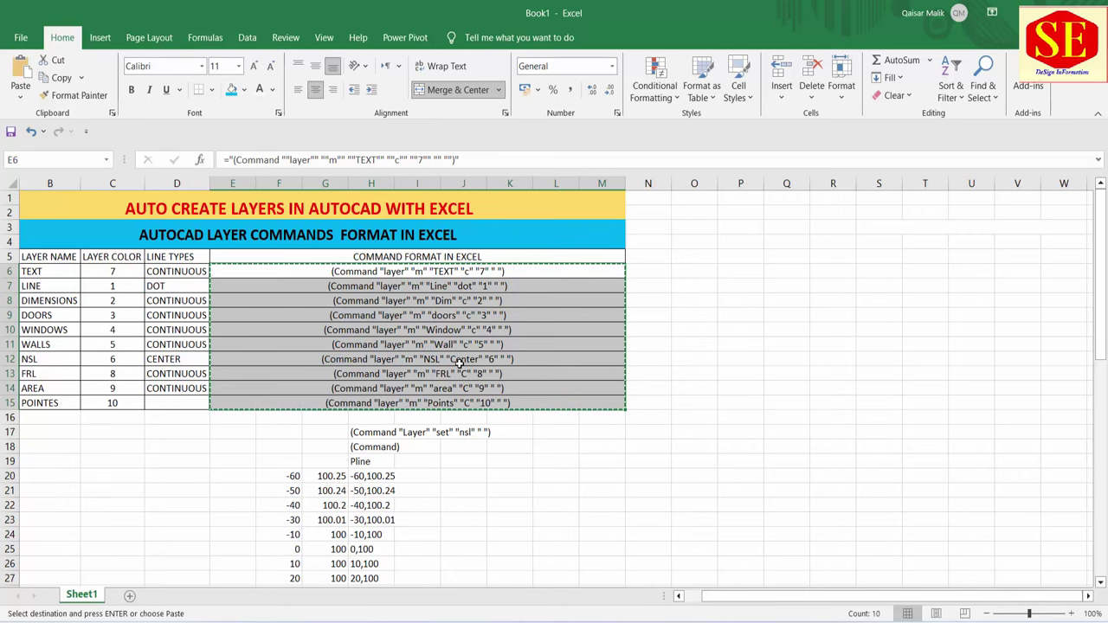
# Cancel the pending copy of the layer command table and scroll down to the nsl and Pline rows
pyautogui.hotkey('alt', 'Tab')
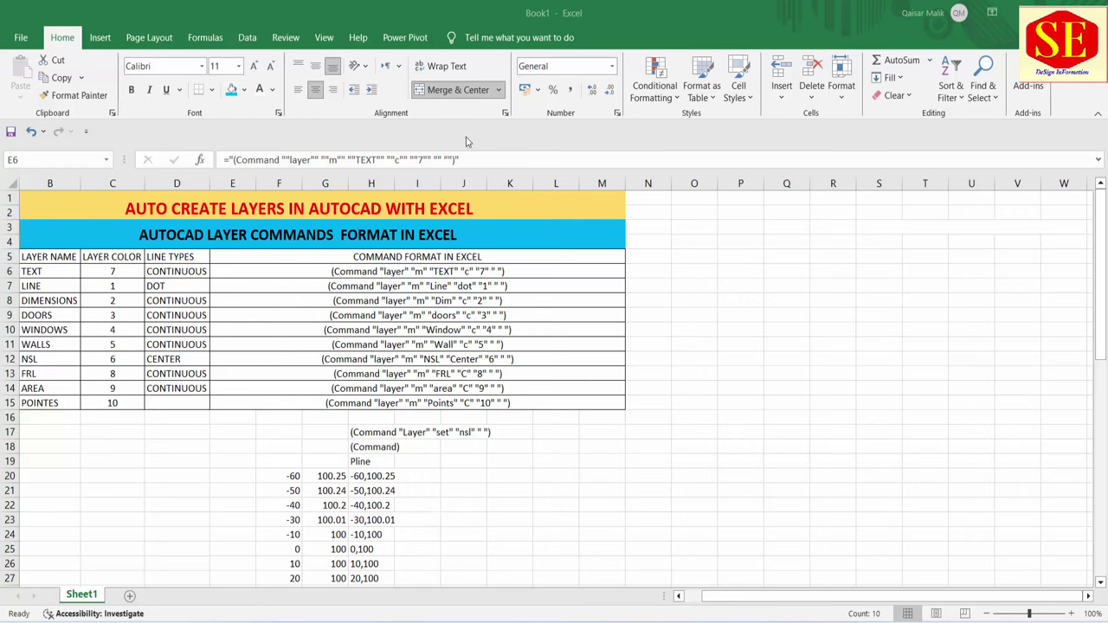
pyautogui.scroll(-1, 400, 465)
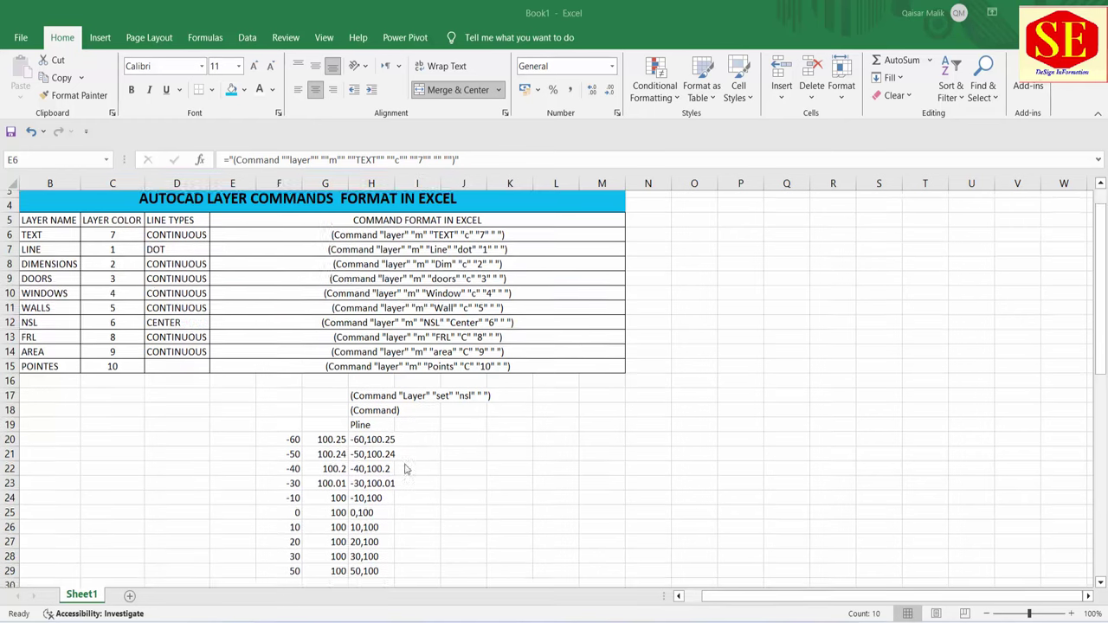